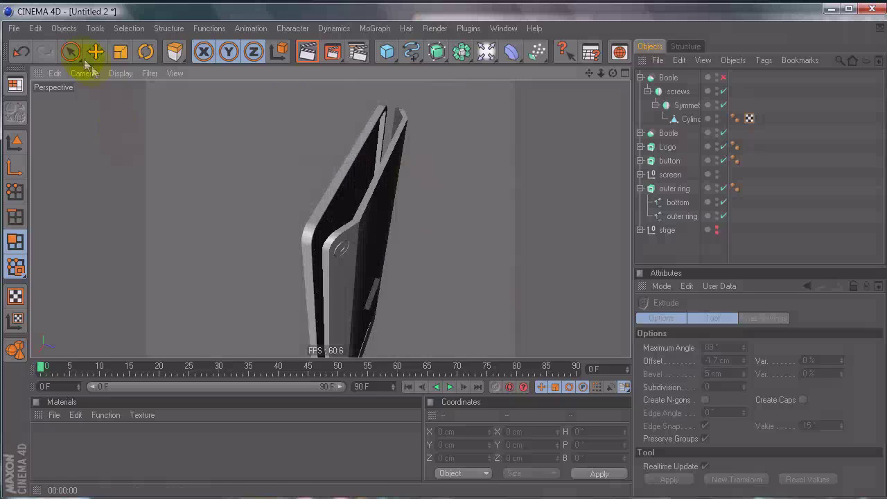
# Add a cube primitive to the phone model with nothing else selected
pyautogui.click(94, 54)
pyautogui.click(680, 252)
pyautogui.keyDown('alt'); pyautogui.moveTo(442, 258); pyautogui.dragTo(520, 232); pyautogui.keyUp('alt')
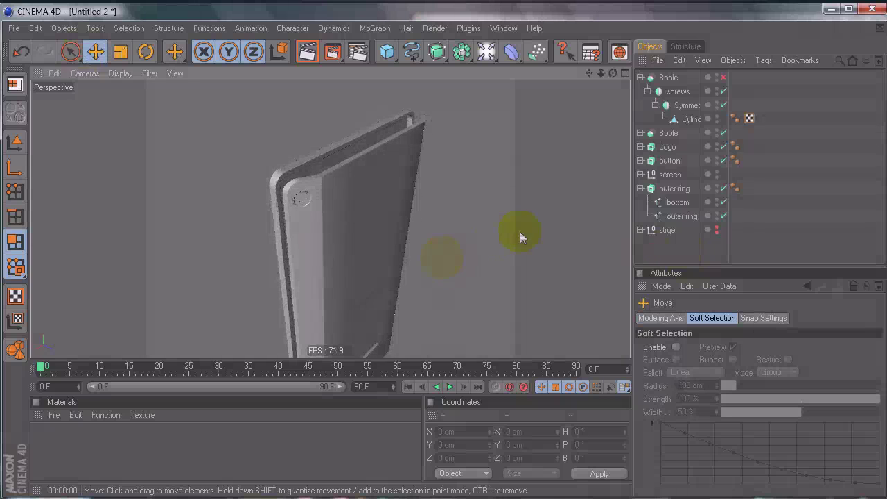
pyautogui.middleClick(384, 203)
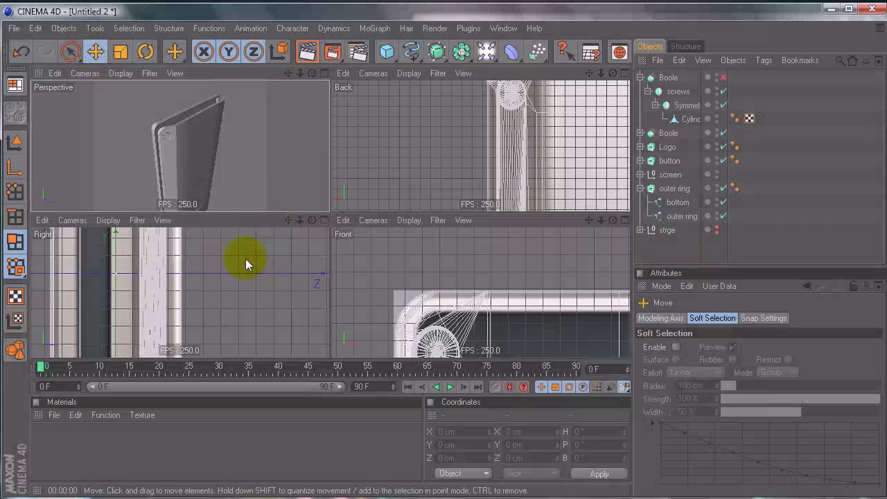
pyautogui.click(386, 51)
pyautogui.middleClick(229, 128)
pyautogui.keyDown('alt'); pyautogui.moveTo(485, 261); pyautogui.dragTo(440, 253); pyautogui.keyUp('alt')
pyautogui.middleClick(440, 255)
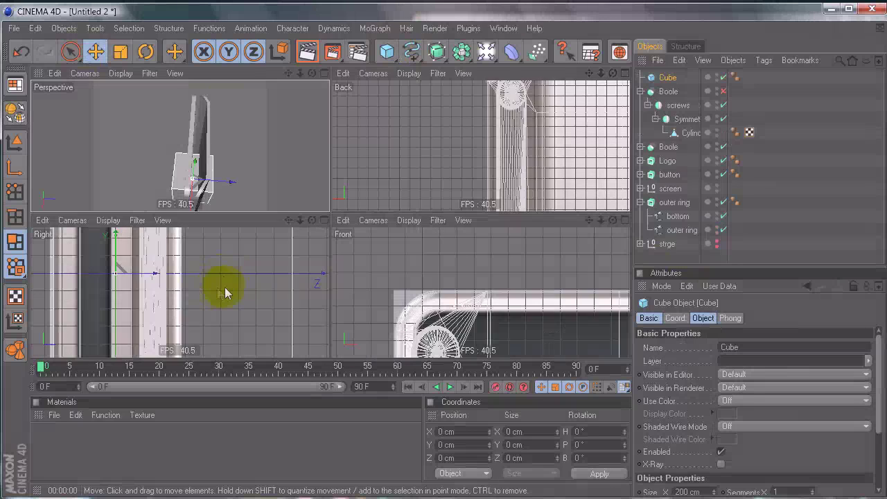
# Narrow the cube's Z size to about 28.5 cm and shift it to about Z -10.8 cm, between the phone's front and back shells
pyautogui.middleClick(225, 292)
pyautogui.scroll(-5, 406, 257)
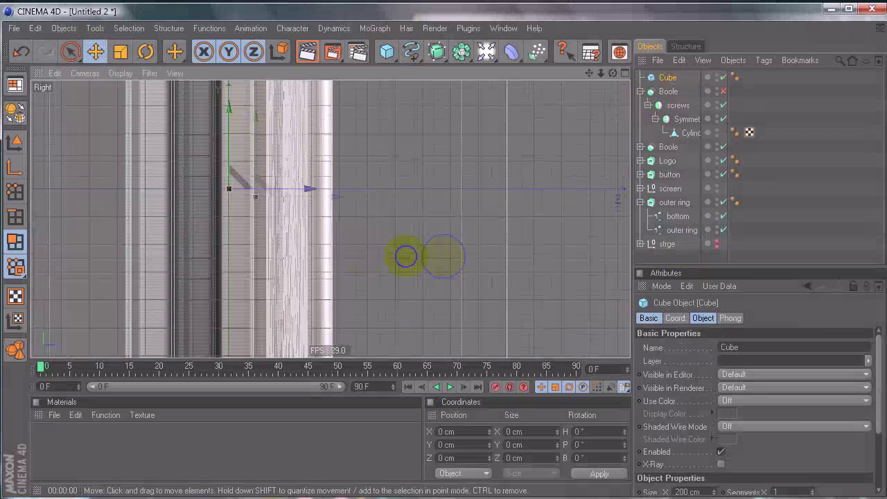
pyautogui.click(15, 142)
pyautogui.moveTo(352, 212); pyautogui.dragTo(440, 257)
pyautogui.keyDown('alt'); pyautogui.moveTo(330, 221); pyautogui.dragTo(406, 246, button='middle'); pyautogui.keyUp('alt')
pyautogui.keyDown('alt'); pyautogui.moveTo(270, 220); pyautogui.dragTo(452, 259, button='right'); pyautogui.keyUp('alt')
pyautogui.moveTo(550, 271); pyautogui.dragTo(436, 256)
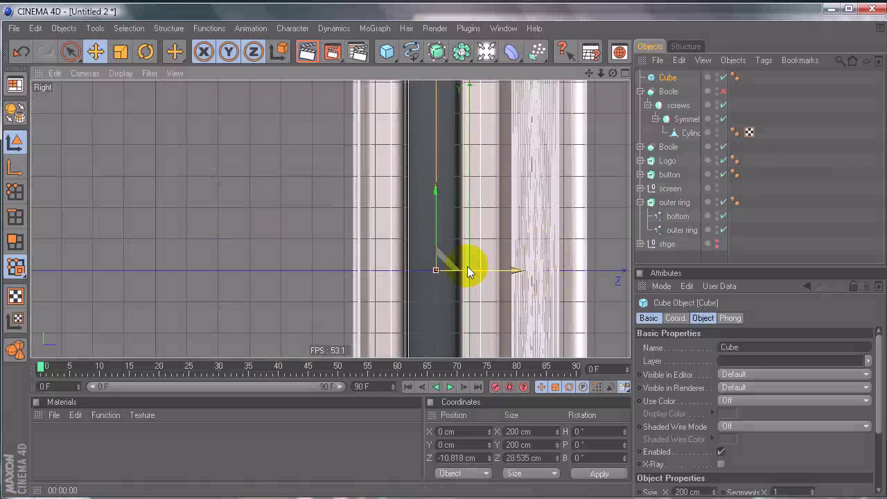
# Fit the cube into the gap between the shells with a Z size of about 17.19 cm and a Z position of about -10.919 cm
pyautogui.keyDown('alt'); pyautogui.moveTo(468, 276); pyautogui.dragTo(441, 256, button='right'); pyautogui.keyUp('alt')
pyautogui.keyDown('alt'); pyautogui.moveTo(449, 273); pyautogui.dragTo(323, 176, button='middle'); pyautogui.keyUp('alt')
pyautogui.keyDown('alt'); pyautogui.moveTo(450, 273); pyautogui.dragTo(480, 257, button='right'); pyautogui.keyUp('alt')
pyautogui.scroll(1, 479, 256)
pyautogui.moveTo(451, 257); pyautogui.dragTo(443, 256)
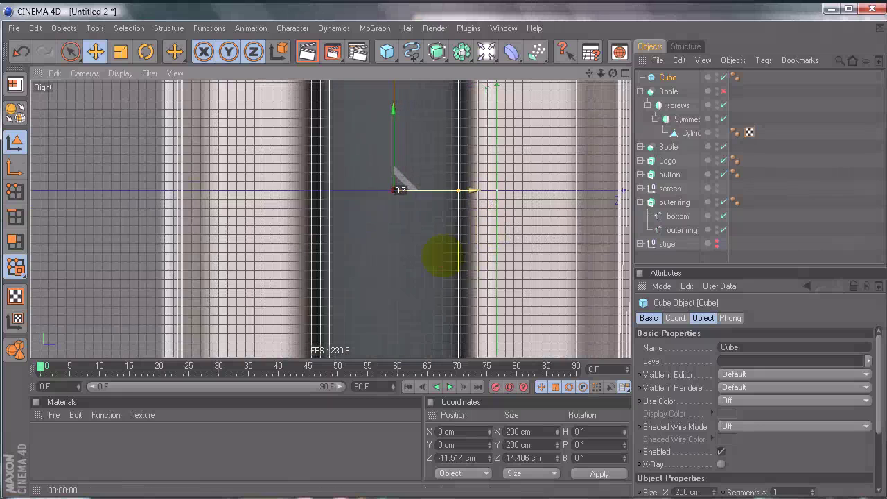
pyautogui.moveTo(461, 194); pyautogui.dragTo(442, 257)
pyautogui.moveTo(470, 195); pyautogui.dragTo(443, 258)
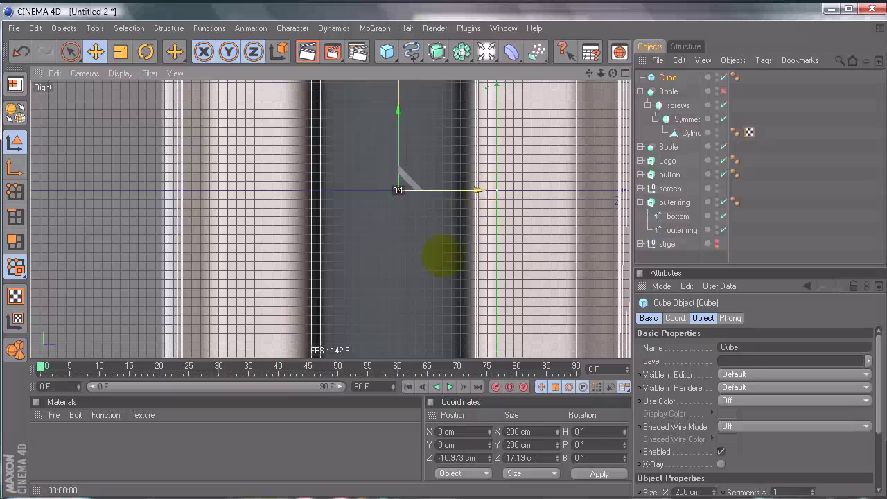
pyautogui.scroll(3, 452, 207)
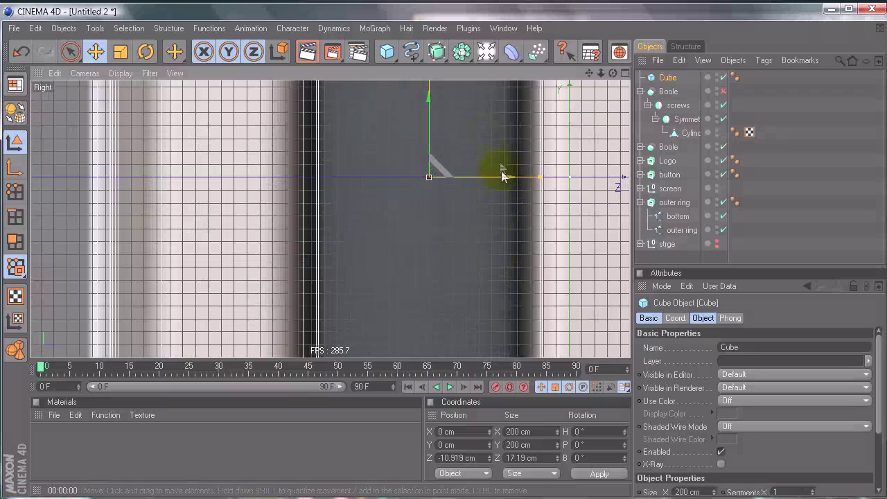
pyautogui.keyDown('alt'); pyautogui.moveTo(502, 173); pyautogui.dragTo(439, 277, button='middle'); pyautogui.keyUp('alt')
pyautogui.keyDown('alt'); pyautogui.moveTo(439, 277); pyautogui.dragTo(478, 239, button='right'); pyautogui.keyUp('alt')
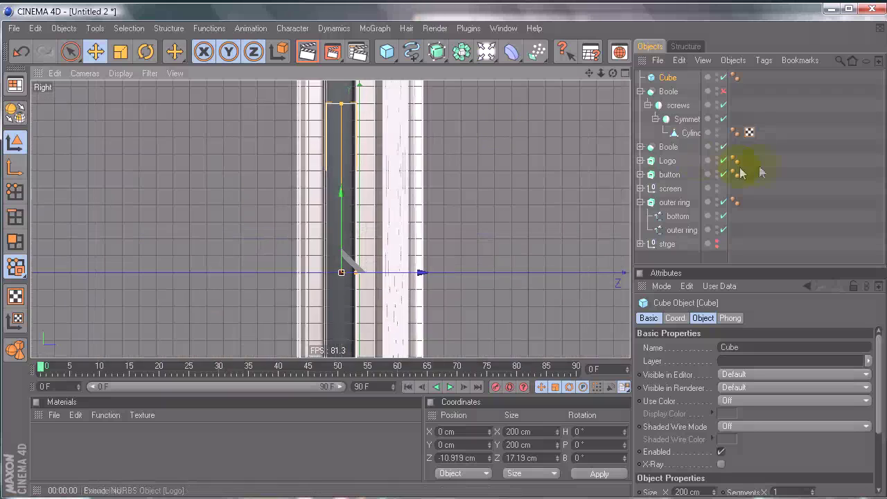
# Check the outer ring spline's height and set the cube's Y size to the matching 838 cm
pyautogui.click(681, 230)
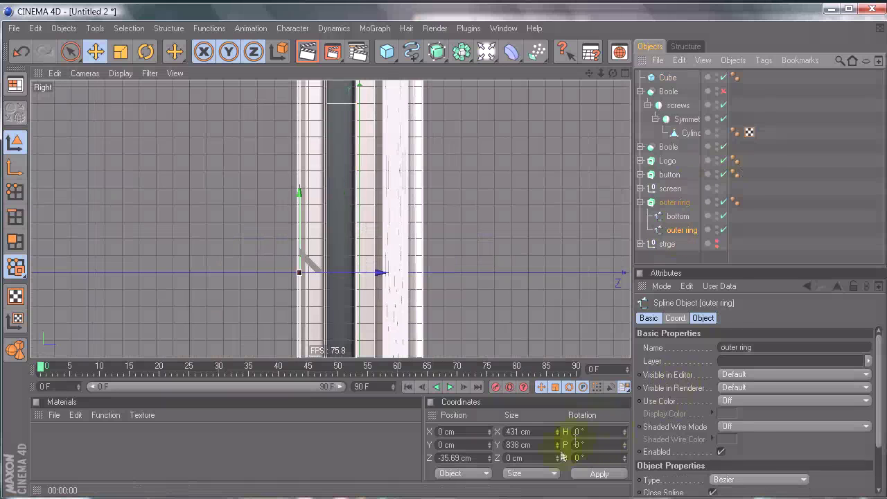
pyautogui.click(685, 81)
pyautogui.click(546, 445)
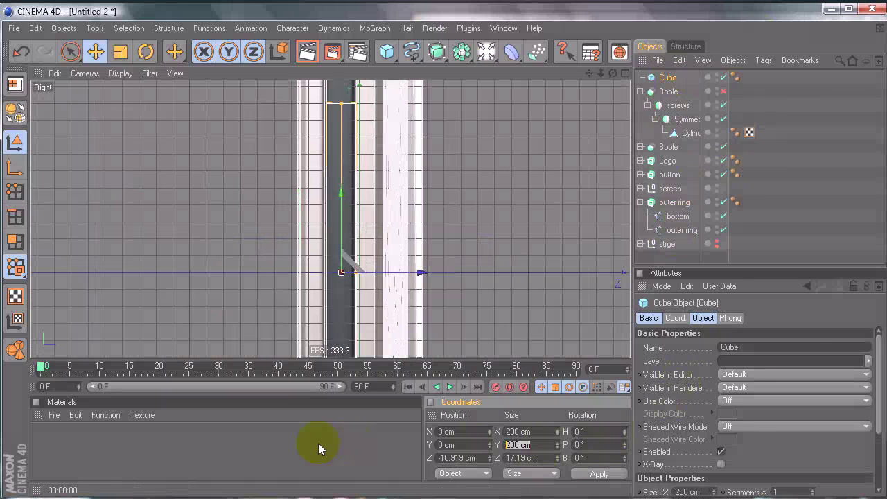
pyautogui.click(703, 318)
pyautogui.write('838')
pyautogui.press('Return')
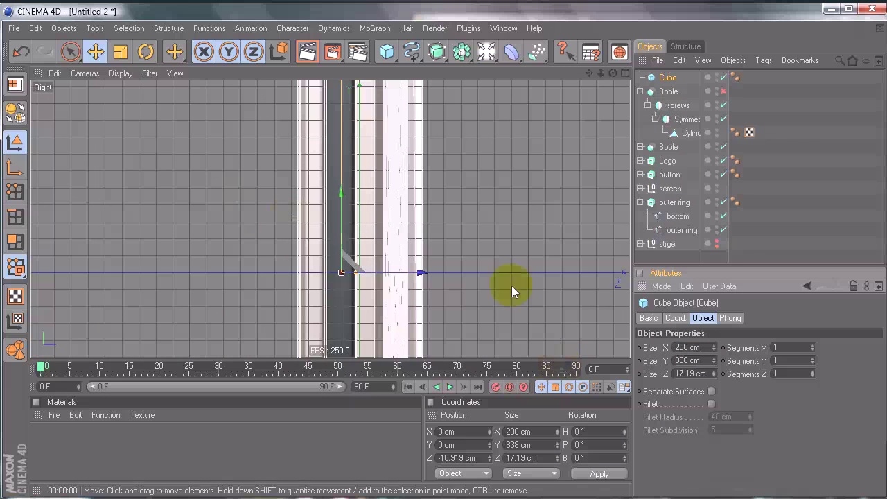
# Check the outer ring spline's width and set the cube's X size to the matching 431 cm
pyautogui.middleClick(310, 141)
pyautogui.middleClick(264, 145)
pyautogui.moveTo(440, 257)
pyautogui.keyDown('alt'); pyautogui.mouseDown()
pyautogui.moveTo(432, 253)
pyautogui.moveTo(444, 252)
pyautogui.mouseUp(); pyautogui.keyUp('alt')
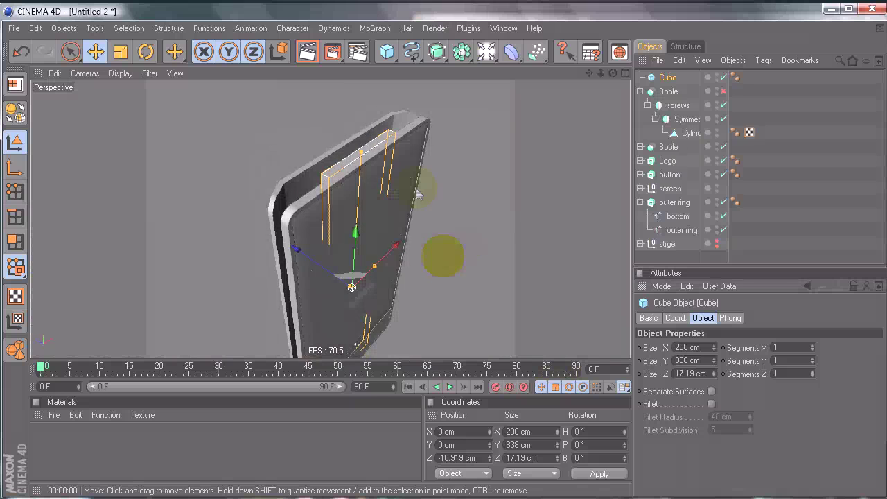
pyautogui.click(678, 230)
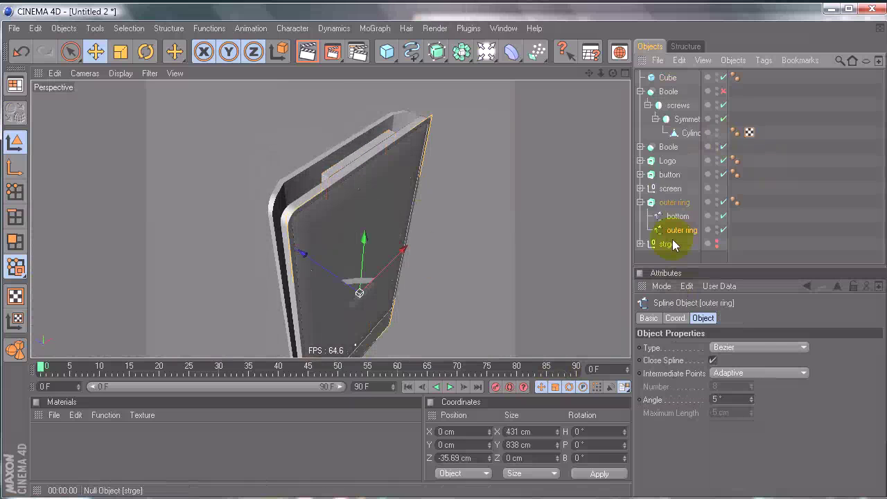
pyautogui.click(667, 77)
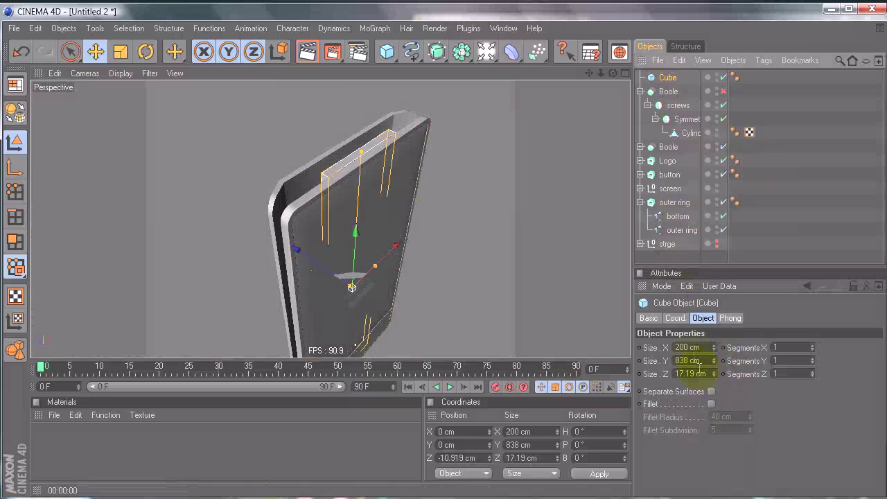
pyautogui.click(681, 348)
pyautogui.write('431')
pyautogui.press('Return')
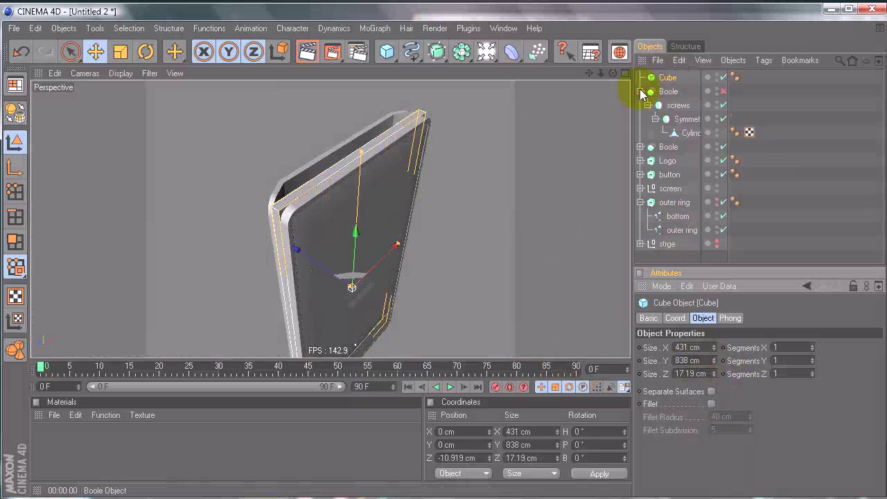
# Group the outer ring, screen, button and Logo objects together and rename the group as Front
pyautogui.click(641, 93)
pyautogui.click(641, 160)
pyautogui.click(668, 161)
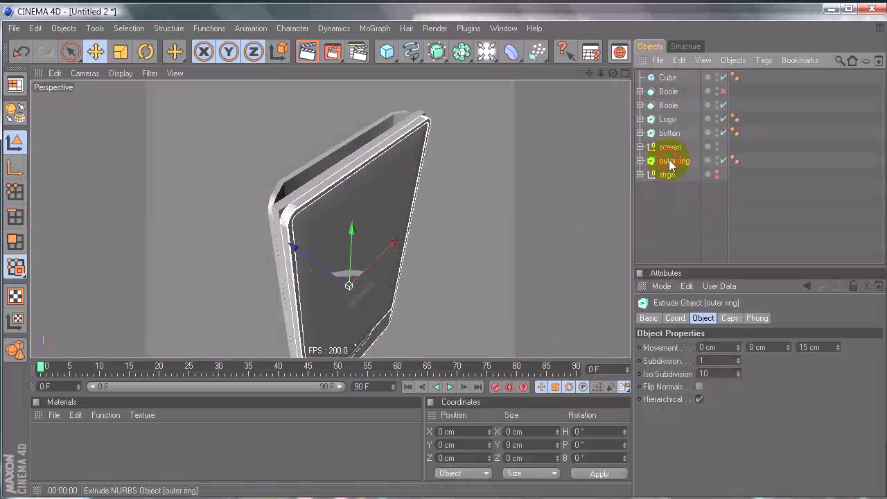
pyautogui.keyDown('shift'); pyautogui.click(667, 147); pyautogui.keyUp('shift')
pyautogui.keyDown('shift'); pyautogui.click(665, 131); pyautogui.keyUp('shift')
pyautogui.keyDown('shift'); pyautogui.click(668, 121); pyautogui.keyUp('shift')
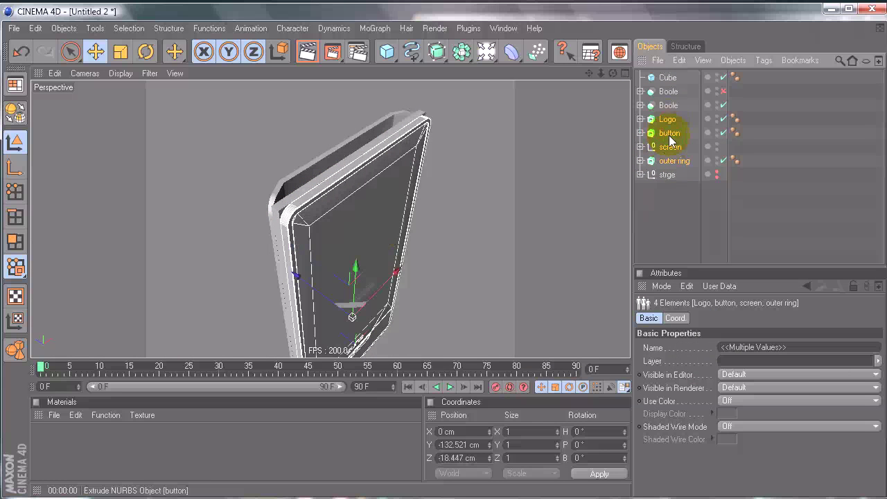
pyautogui.hotkey('alt', 'g')
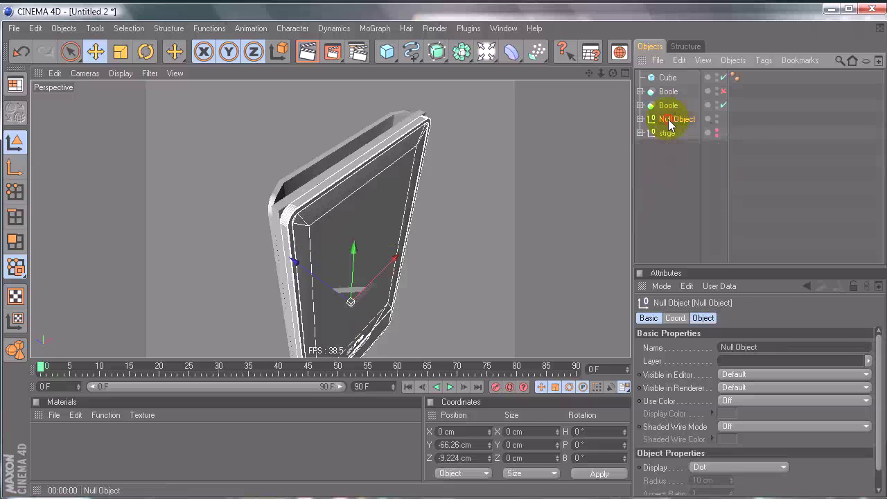
pyautogui.doubleClick(668, 119)
pyautogui.write('Fron')
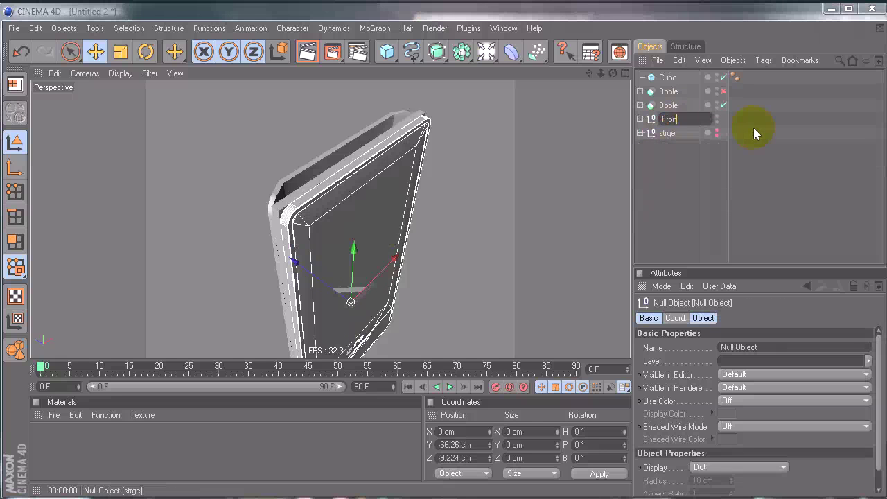
pyautogui.write('t')
pyautogui.press('Return')
# Take the screws object out of the disabled Boole and place it at the top level, above the Front group
pyautogui.click(639, 92)
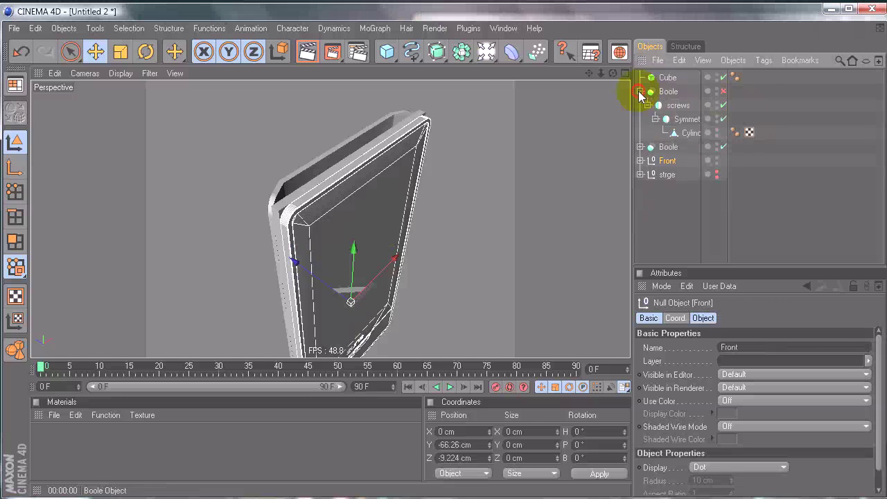
pyautogui.click(646, 106)
pyautogui.moveTo(669, 106); pyautogui.dragTo(671, 130)
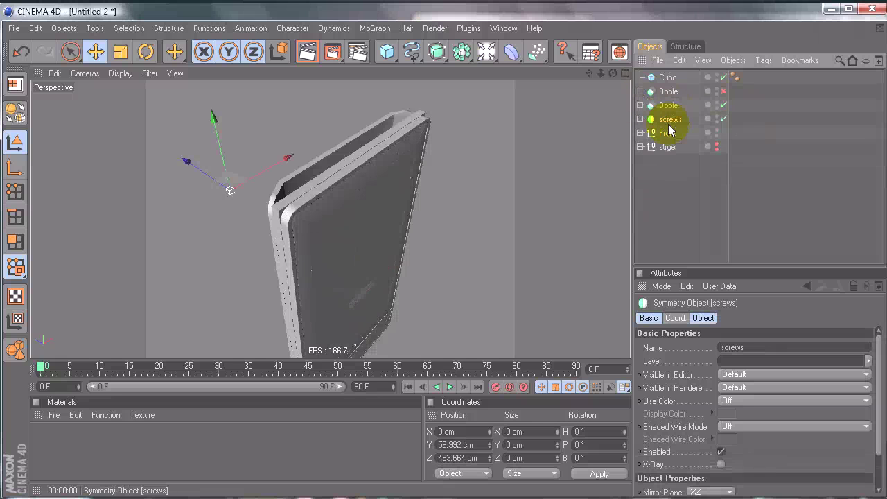
# Rename the active Boole as Back and delete the empty disabled Boole
pyautogui.doubleClick(667, 106)
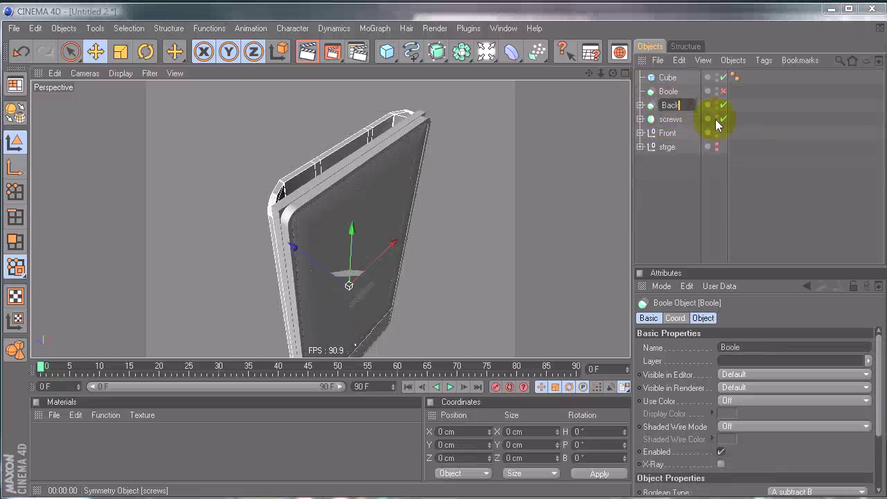
pyautogui.press('Return')
pyautogui.keyDown('ctrl'); pyautogui.click(672, 121); pyautogui.keyUp('ctrl')
pyautogui.click(676, 92)
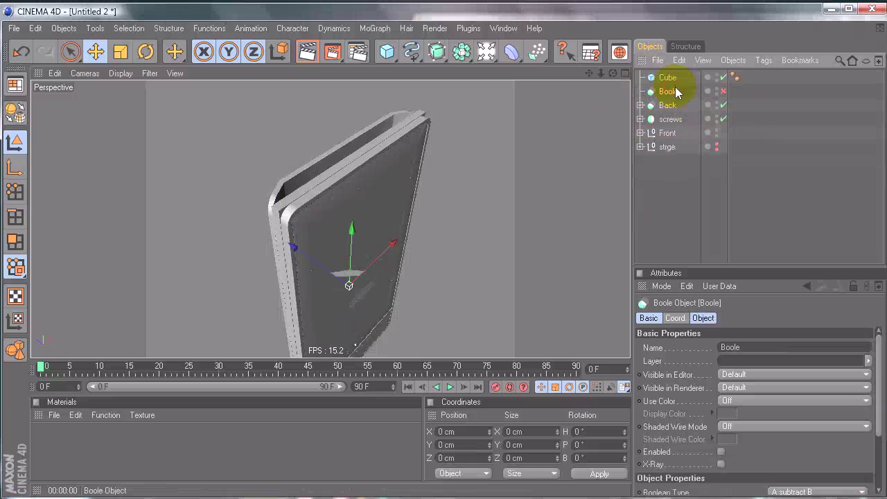
pyautogui.press('Delete')
# Group the Back Boole with the screws object and rename the new group as Back
pyautogui.click(670, 92)
pyautogui.keyDown('ctrl'); pyautogui.click(670, 107); pyautogui.keyUp('ctrl')
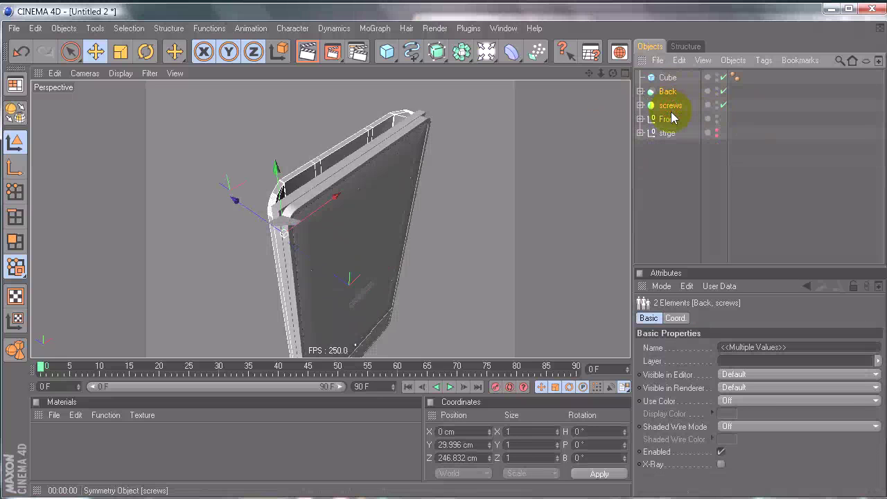
pyautogui.hotkey('alt', 'g')
pyautogui.doubleClick(667, 92)
pyautogui.write('Back')
pyautogui.press('Return')
# Reorder the cube below the Back group in the object hierarchy and hide the Back group in the editor
pyautogui.click(681, 161)
pyautogui.moveTo(668, 77); pyautogui.dragTo(675, 99)
pyautogui.keyDown('alt'); pyautogui.moveTo(424, 251); pyautogui.dragTo(475, 212); pyautogui.keyUp('alt')
pyautogui.click(716, 77)
# Make the cube editable and cut a vertical edge loop through its middle with the Knife in Loop mode
pyautogui.press('c')
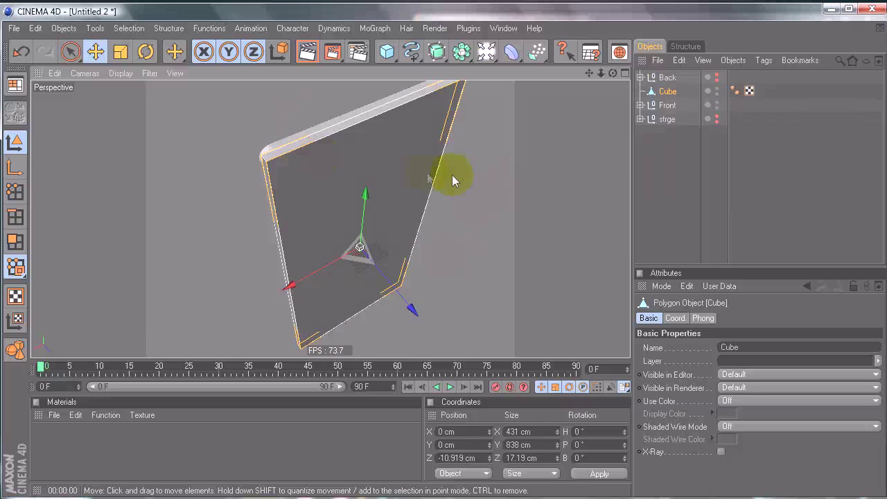
pyautogui.rightClick(525, 178)
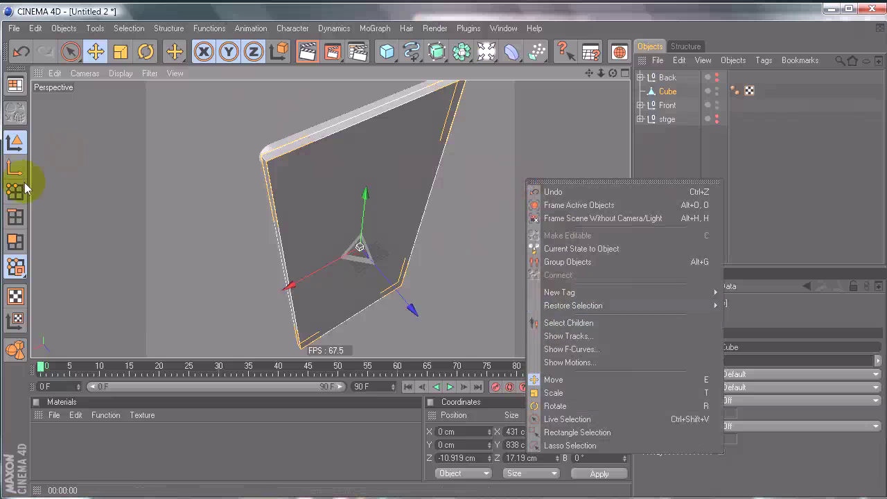
pyautogui.click(15, 219)
pyautogui.click(16, 191)
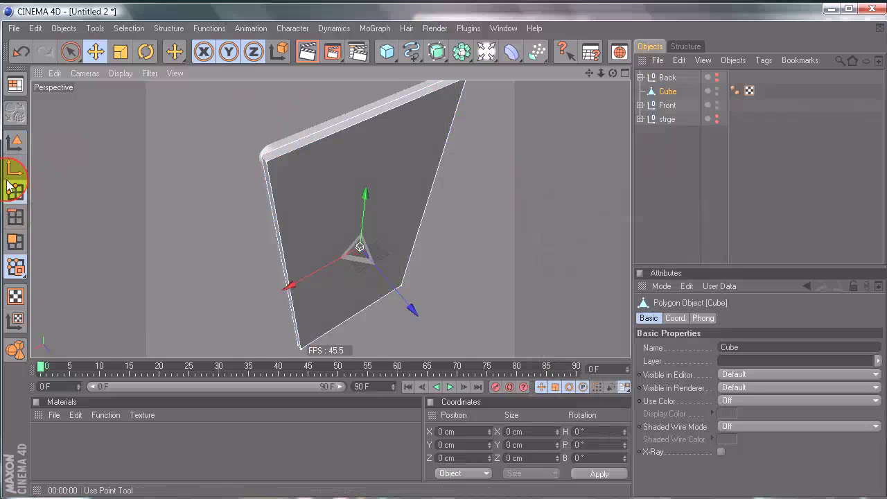
pyautogui.rightClick(518, 229)
pyautogui.click(544, 311)
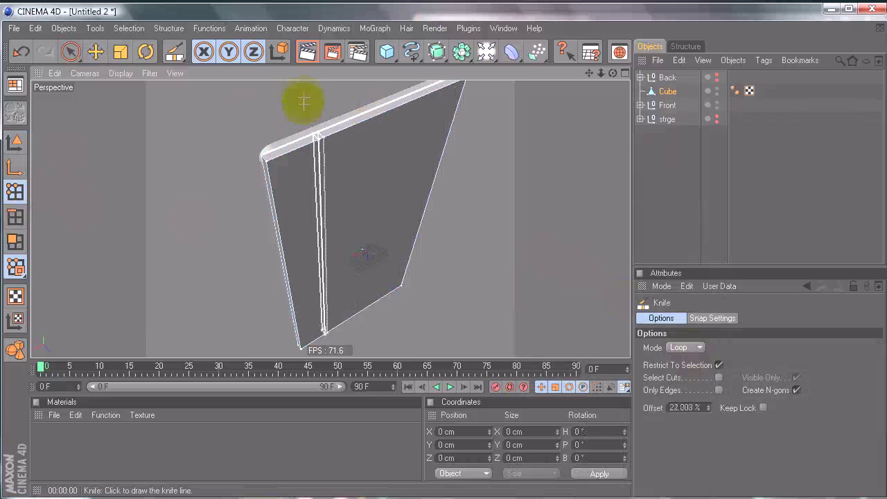
pyautogui.click(386, 129)
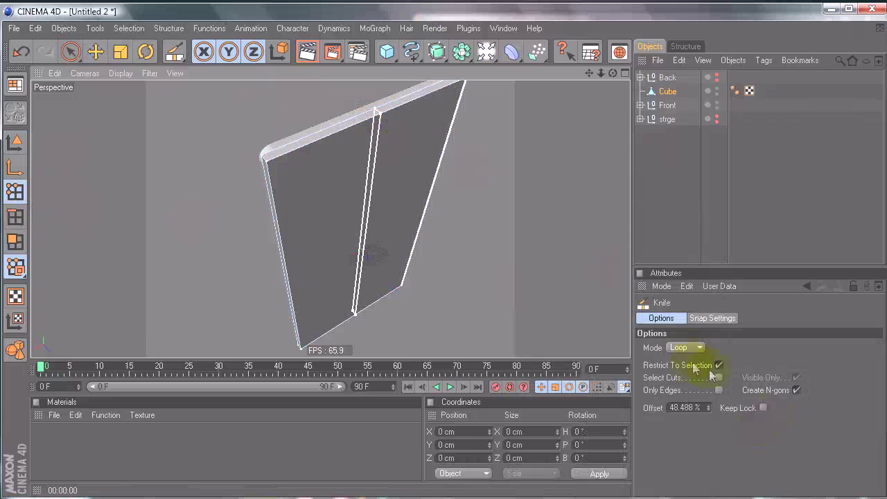
pyautogui.click(707, 406)
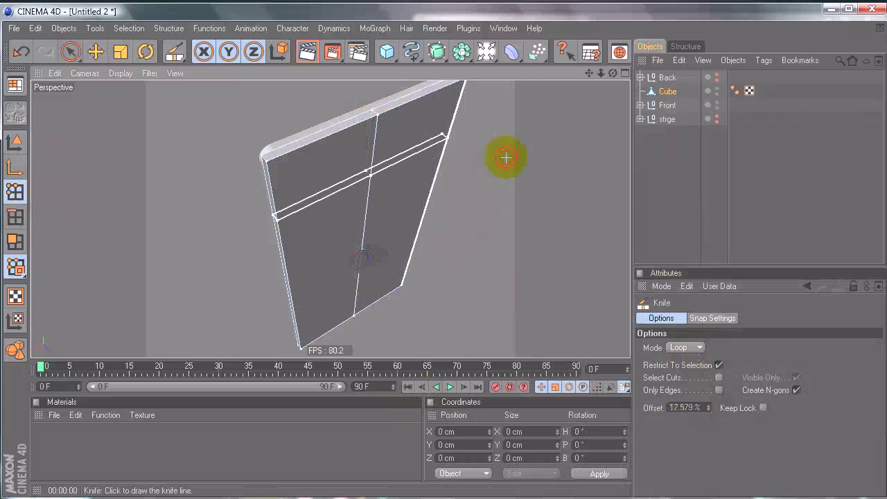
# Select the cube's middle edge loop and bevel it with a 139 cm inner offset and 20 subdivisions
pyautogui.click(32, 201)
pyautogui.click(129, 29)
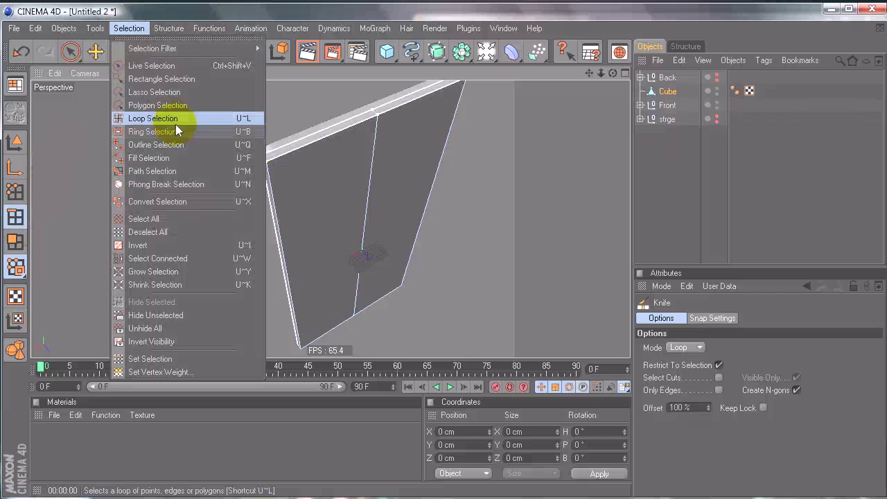
pyautogui.click(174, 121)
pyautogui.keyDown('alt'); pyautogui.moveTo(449, 261); pyautogui.dragTo(442, 256); pyautogui.keyUp('alt')
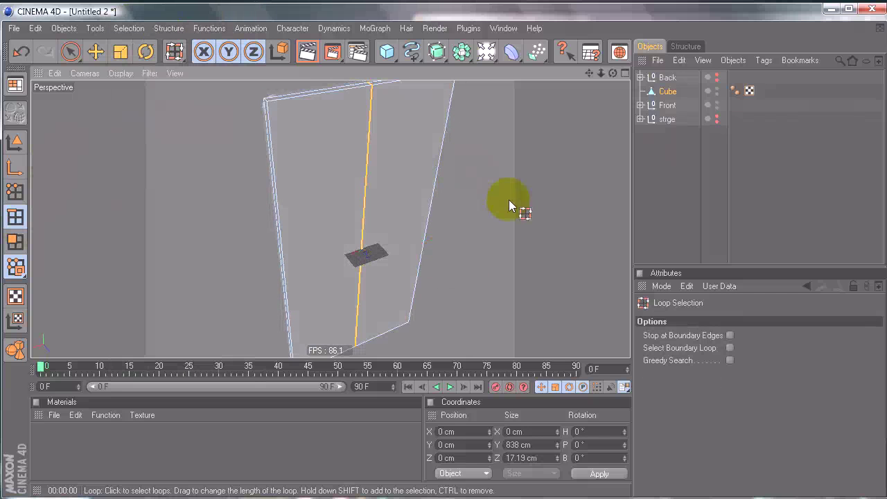
pyautogui.rightClick(468, 160)
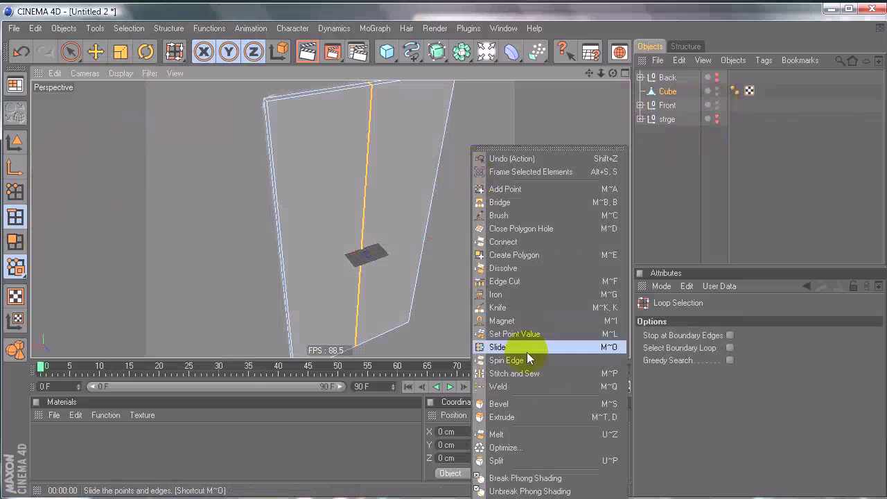
pyautogui.click(520, 393)
pyautogui.moveTo(443, 256); pyautogui.dragTo(445, 257)
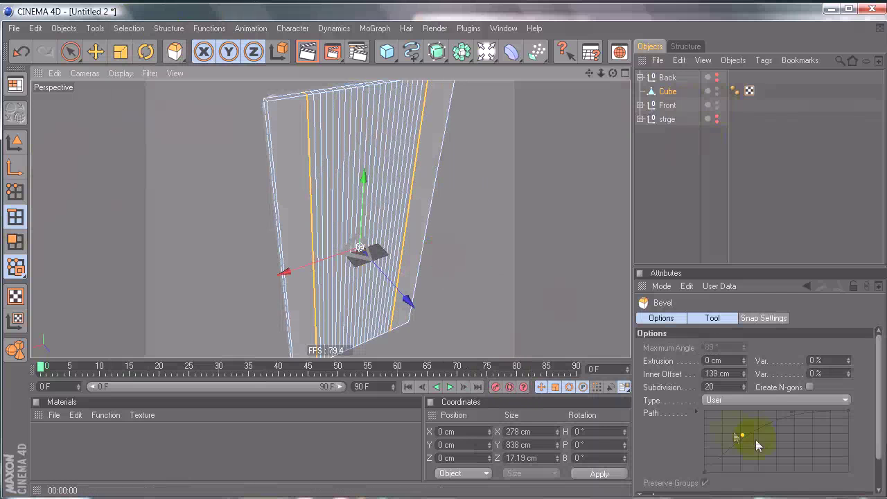
# Change the cube's bevel to Linear type with 0 subdivisions and reselect the cube for edge selection
pyautogui.click(746, 400)
pyautogui.click(737, 415)
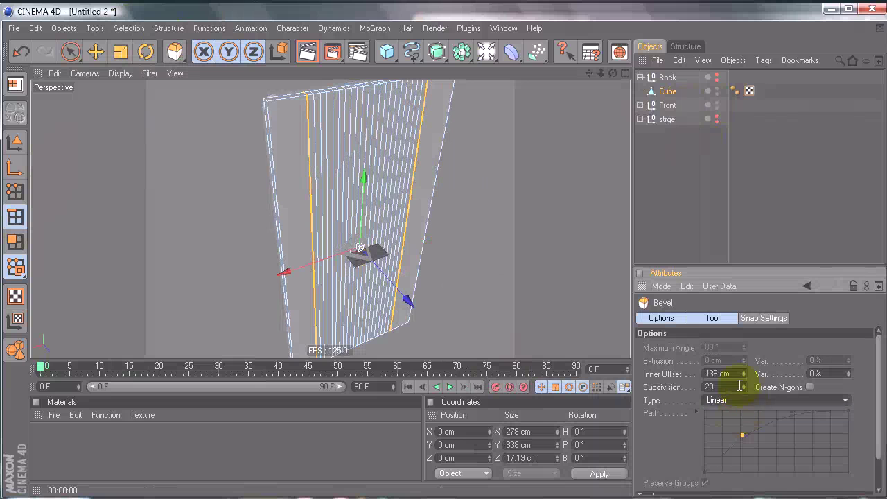
pyautogui.click(743, 389)
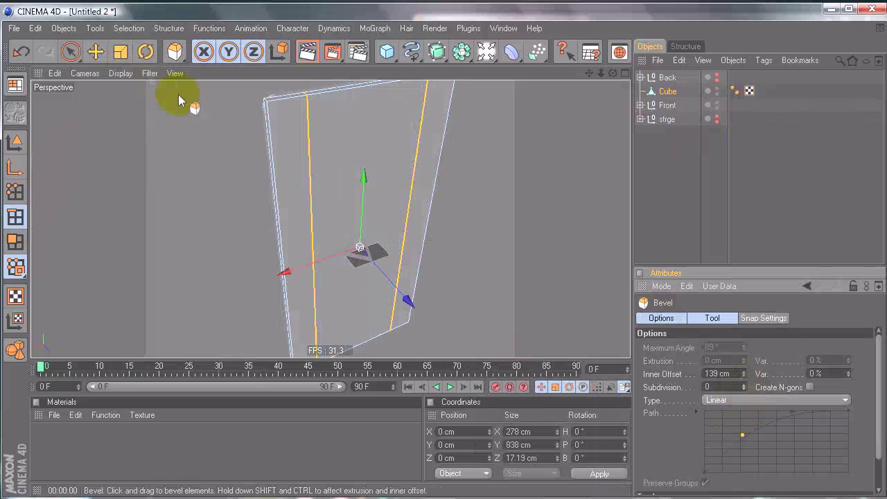
pyautogui.click(70, 50)
pyautogui.click(688, 171)
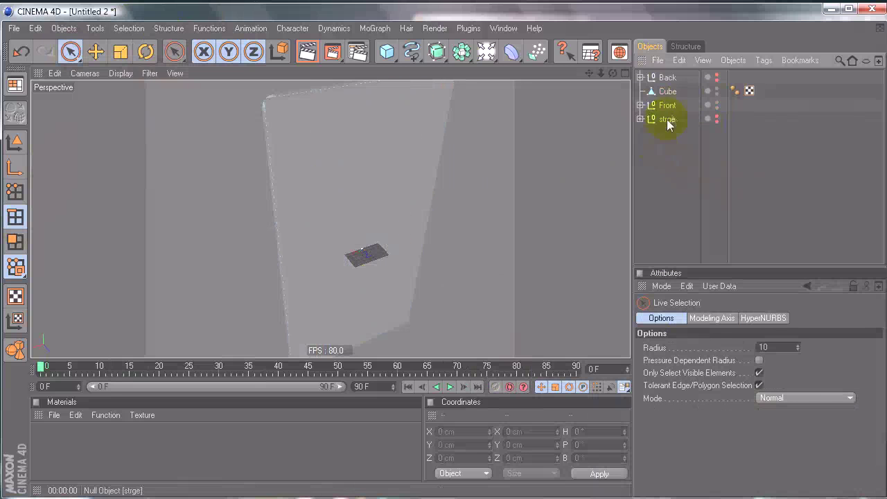
pyautogui.click(665, 77)
pyautogui.click(667, 91)
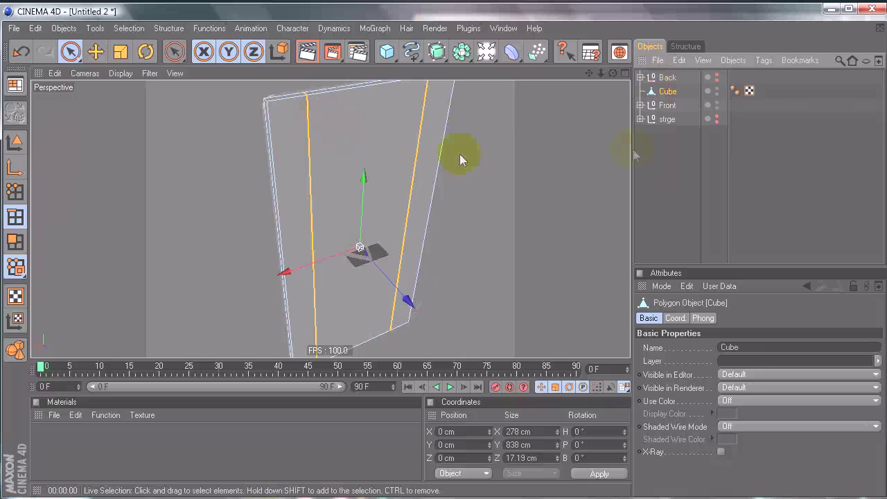
# Expand the Back group, select the back mesh inside its Boole, and show the Back group again in the editor
pyautogui.click(639, 78)
pyautogui.click(647, 90)
pyautogui.click(682, 104)
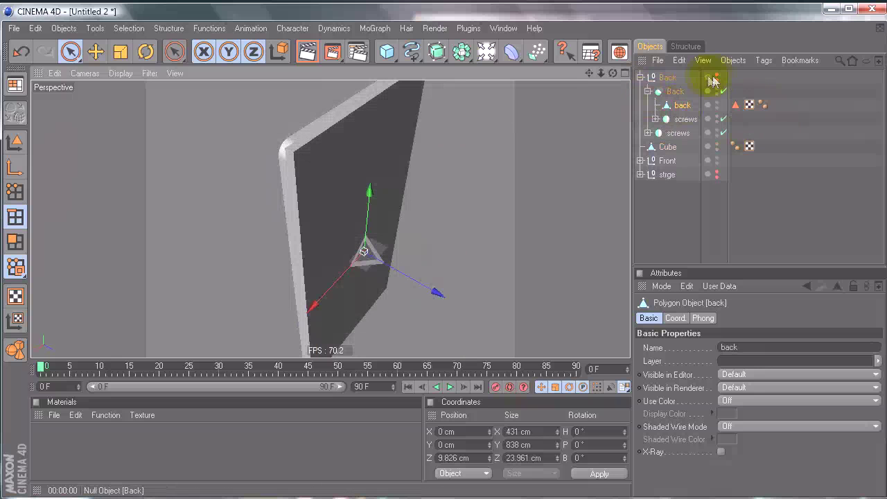
pyautogui.keyDown('alt'); pyautogui.click(717, 76); pyautogui.keyUp('alt')
pyautogui.keyDown('alt'); pyautogui.moveTo(435, 259); pyautogui.dragTo(445, 260); pyautogui.keyUp('alt')
pyautogui.moveTo(444, 260)
pyautogui.keyDown('alt'); pyautogui.mouseDown(button='right')
pyautogui.moveTo(455, 259)
pyautogui.moveTo(442, 256)
pyautogui.mouseUp(button='right'); pyautogui.keyUp('alt')
pyautogui.keyDown('alt'); pyautogui.moveTo(443, 256); pyautogui.dragTo(443, 255); pyautogui.keyUp('alt')
pyautogui.scroll(4, 441, 257)
pyautogui.keyDown('alt'); pyautogui.moveTo(526, 205); pyautogui.dragTo(443, 255); pyautogui.keyUp('alt')
pyautogui.click(685, 107)
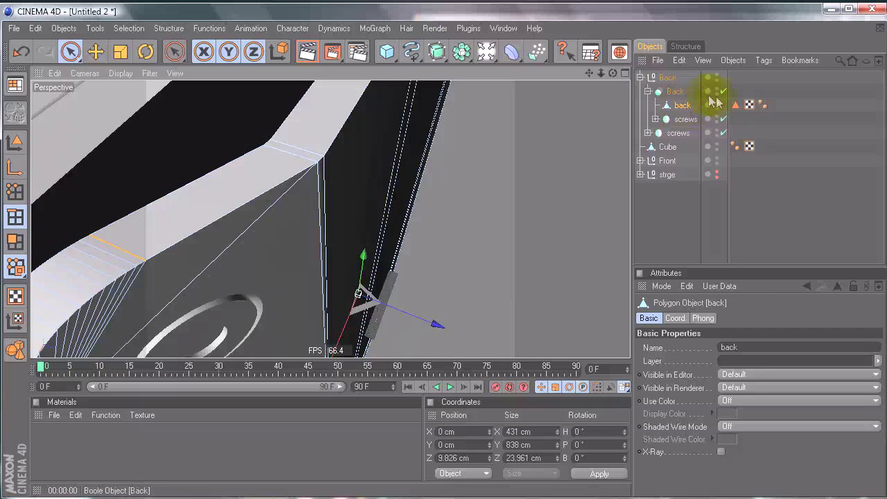
# Move the cube's selected edges along Z to about 35.9 cm, working in the Top view
pyautogui.click(667, 147)
pyautogui.keyDown('alt'); pyautogui.moveTo(436, 255); pyautogui.dragTo(312, 141); pyautogui.keyUp('alt')
pyautogui.keyDown('alt'); pyautogui.moveTo(335, 243); pyautogui.dragTo(410, 147); pyautogui.keyUp('alt')
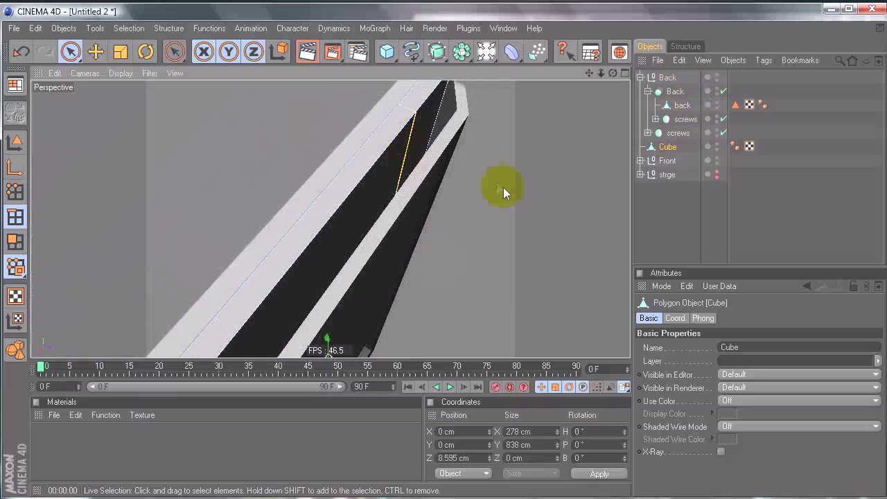
pyautogui.keyDown('alt'); pyautogui.moveTo(504, 192); pyautogui.dragTo(444, 257); pyautogui.keyUp('alt')
pyautogui.middleClick(297, 123)
pyautogui.middleClick(170, 134)
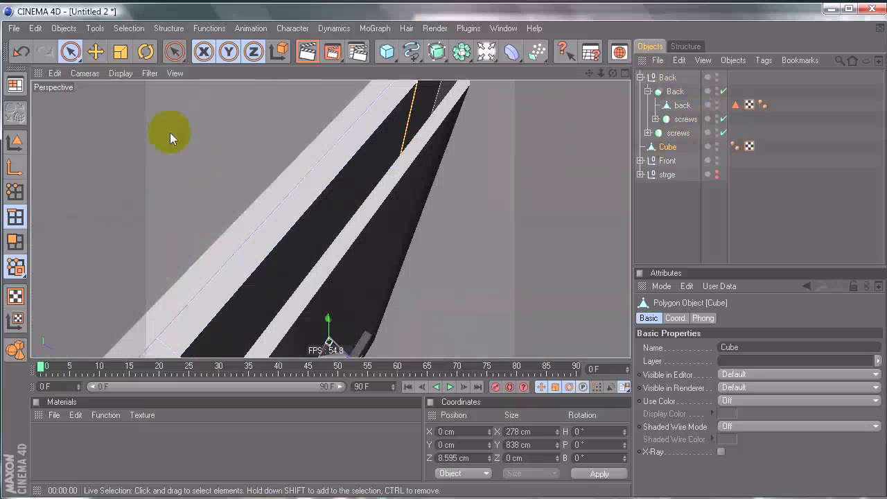
pyautogui.click(85, 73)
pyautogui.click(109, 216)
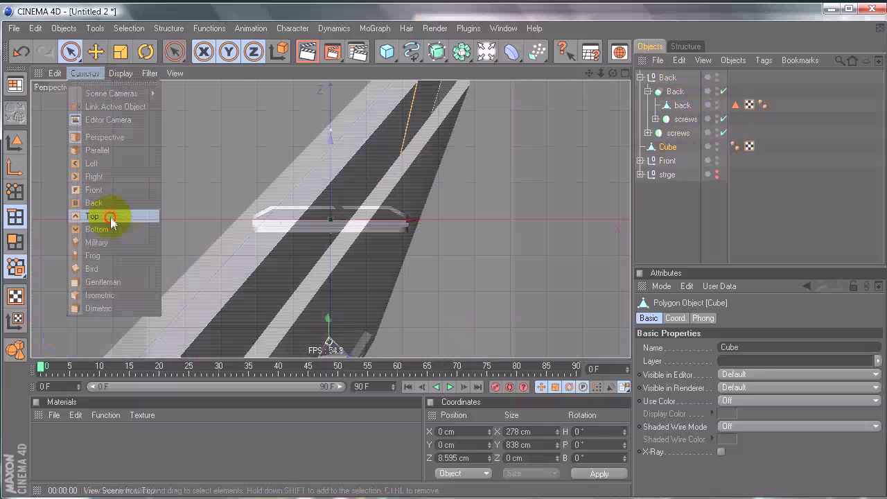
pyautogui.keyDown('alt'); pyautogui.moveTo(453, 257); pyautogui.dragTo(445, 256, button='right'); pyautogui.keyUp('alt')
pyautogui.moveTo(331, 171); pyautogui.dragTo(443, 255)
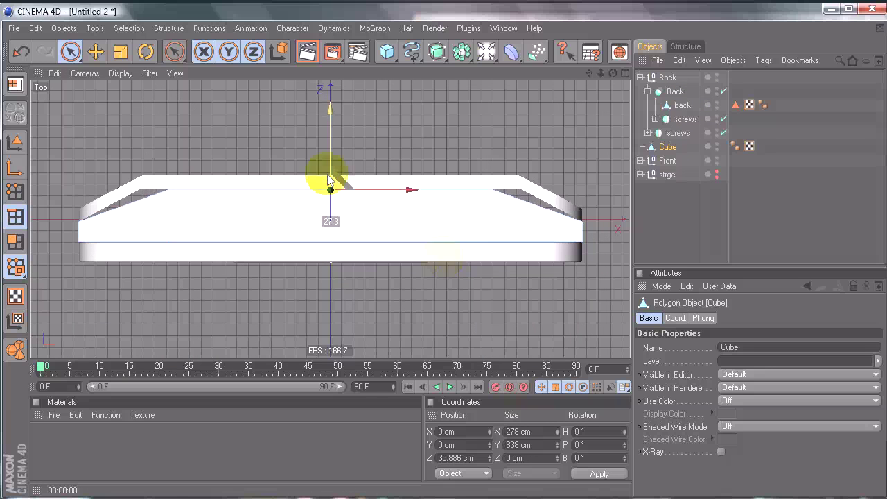
# Fine-tune the selected edges' Z position to about 36.9 cm, against the inner face of the back shell
pyautogui.scroll(5, 323, 178)
pyautogui.keyDown('alt'); pyautogui.moveTo(325, 144); pyautogui.dragTo(346, 228, button='middle'); pyautogui.keyUp('alt')
pyautogui.keyDown('alt'); pyautogui.moveTo(318, 152); pyautogui.dragTo(340, 153, button='right'); pyautogui.keyUp('alt')
pyautogui.keyDown('alt'); pyautogui.moveTo(277, 170); pyautogui.dragTo(457, 257, button='right'); pyautogui.keyUp('alt')
pyautogui.moveTo(374, 156); pyautogui.dragTo(443, 256)
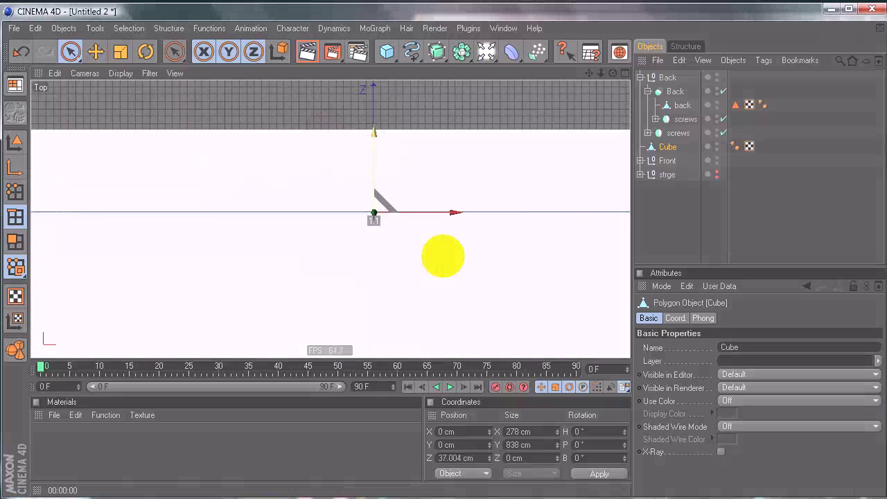
pyautogui.scroll(-5, 323, 249)
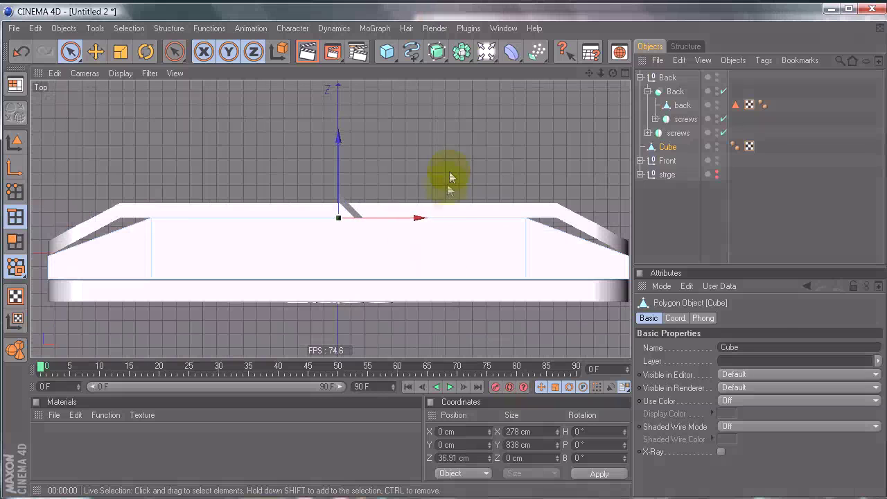
# Scale the selected edges along X to about 324 cm wide, matching the bend of the back shell
pyautogui.press('t')
pyautogui.moveTo(420, 217); pyautogui.dragTo(445, 253)
pyautogui.scroll(5, 462, 216)
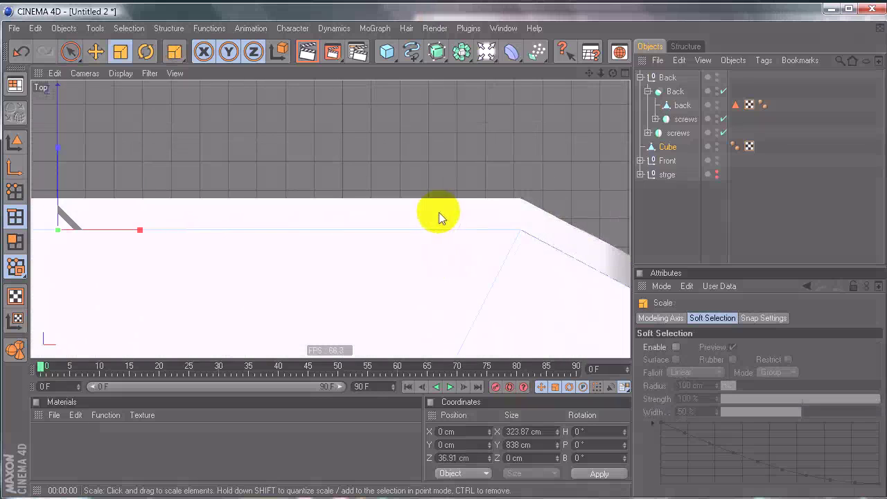
pyautogui.scroll(5, 439, 213)
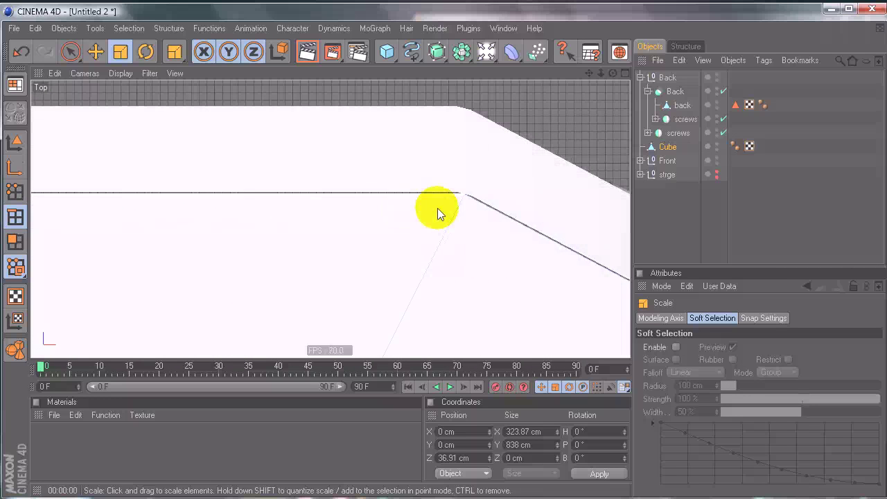
pyautogui.scroll(5, 409, 201)
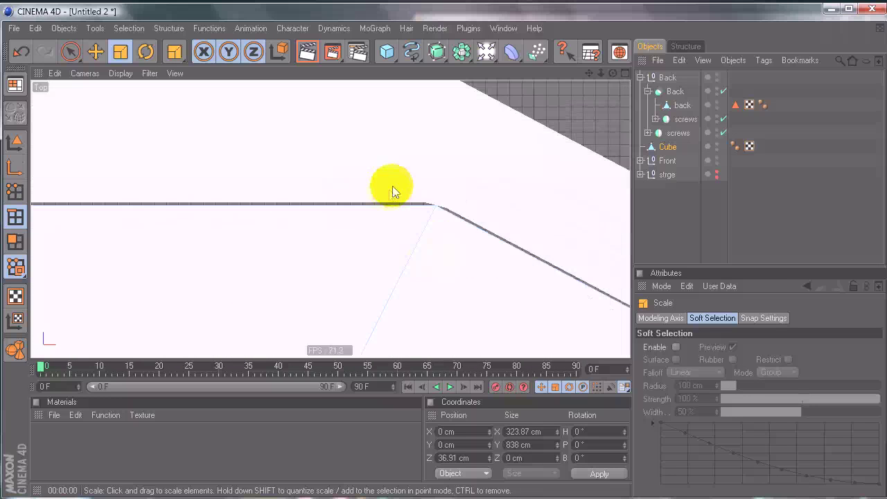
pyautogui.keyDown('alt'); pyautogui.moveTo(489, 191); pyautogui.dragTo(420, 194, button='middle'); pyautogui.keyUp('alt')
pyautogui.keyDown('alt'); pyautogui.moveTo(420, 191); pyautogui.dragTo(443, 194, button='right'); pyautogui.keyUp('alt')
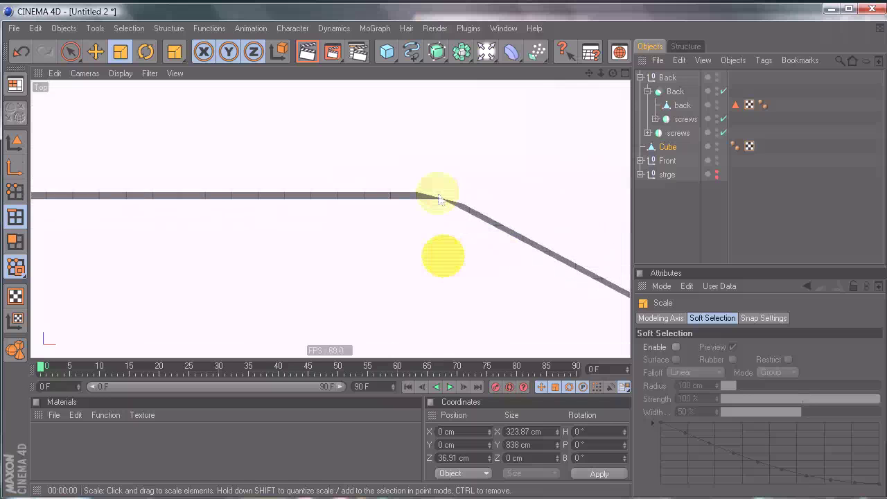
# Bevel the cube's selected edges with an inner offset of about 0.8 cm, following the back shell's bend
pyautogui.rightClick(516, 188)
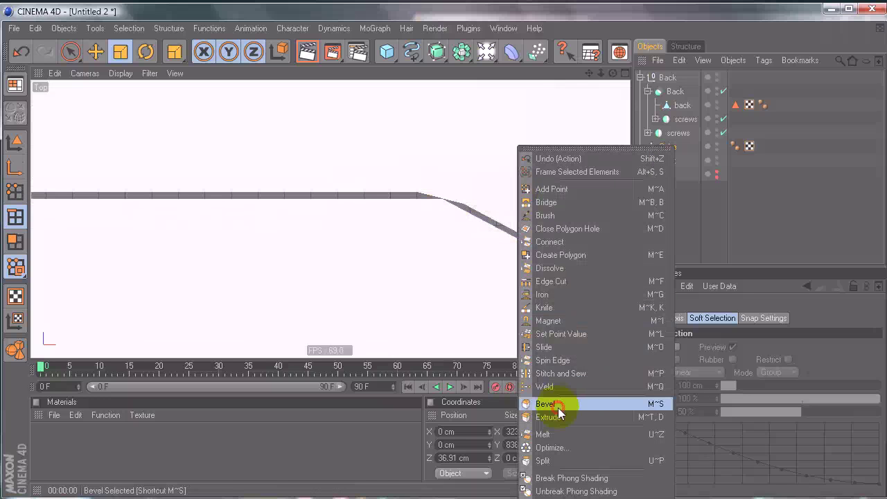
pyautogui.click(561, 404)
pyautogui.moveTo(504, 238); pyautogui.dragTo(443, 256)
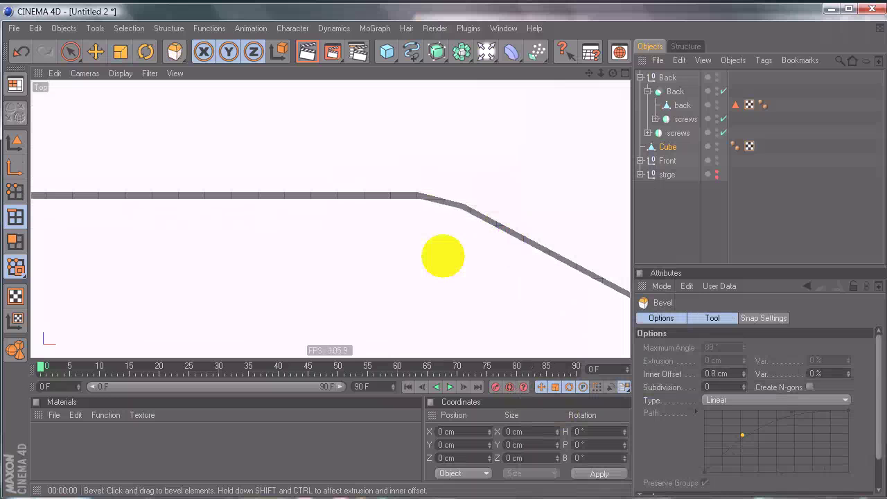
# Move the bevelled edges slightly along Z to about 36.76 cm, closer to the back shell
pyautogui.press('e')
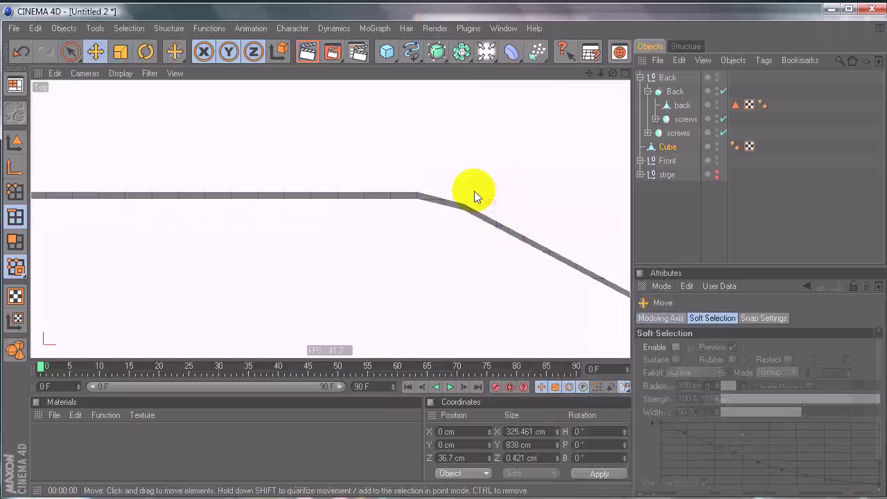
pyautogui.moveTo(485, 191)
pyautogui.keyDown('alt'); pyautogui.mouseDown(button='right')
pyautogui.moveTo(422, 252)
pyautogui.moveTo(481, 190)
pyautogui.mouseUp(button='right'); pyautogui.keyUp('alt')
pyautogui.keyDown('alt'); pyautogui.moveTo(481, 190); pyautogui.dragTo(525, 177, button='middle'); pyautogui.keyUp('alt')
pyautogui.keyDown('alt'); pyautogui.moveTo(525, 176); pyautogui.dragTo(445, 257, button='right'); pyautogui.keyUp('alt')
pyautogui.moveTo(444, 257)
pyautogui.mouseDown()
pyautogui.moveTo(501, 228)
pyautogui.moveTo(443, 256)
pyautogui.mouseUp()
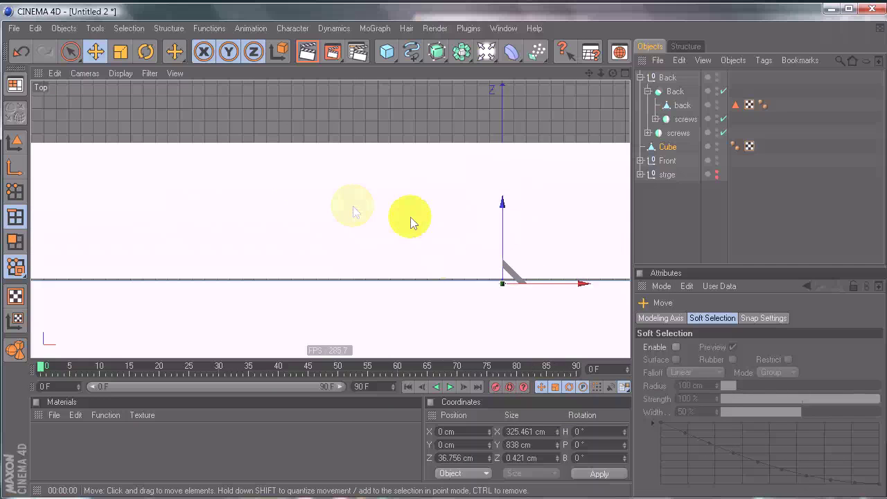
# Return to the Perspective view, deselect the cube, and examine how the middle body fits between the shells
pyautogui.middleClick(412, 214)
pyautogui.middleClick(255, 131)
pyautogui.click(85, 74)
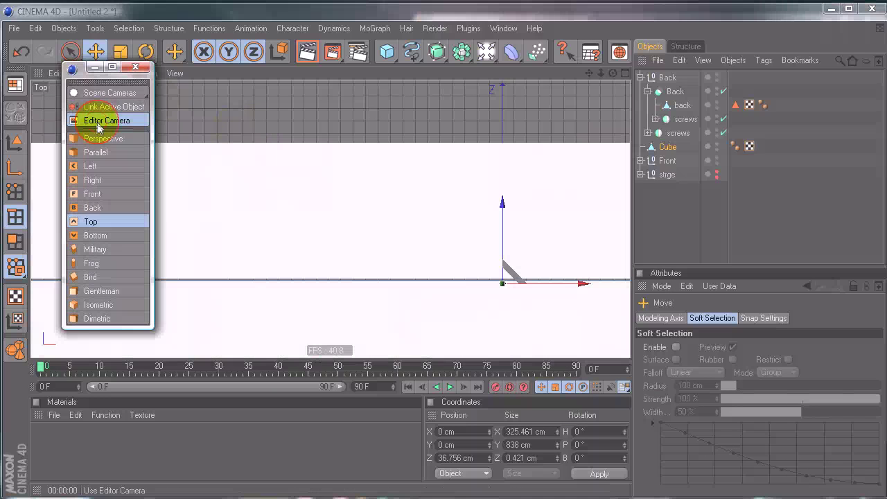
pyautogui.click(104, 137)
pyautogui.click(666, 233)
pyautogui.keyDown('alt'); pyautogui.moveTo(398, 190); pyautogui.dragTo(372, 220); pyautogui.keyUp('alt')
pyautogui.click(673, 257)
pyautogui.keyDown('alt'); pyautogui.moveTo(396, 158); pyautogui.dragTo(430, 254); pyautogui.keyUp('alt')
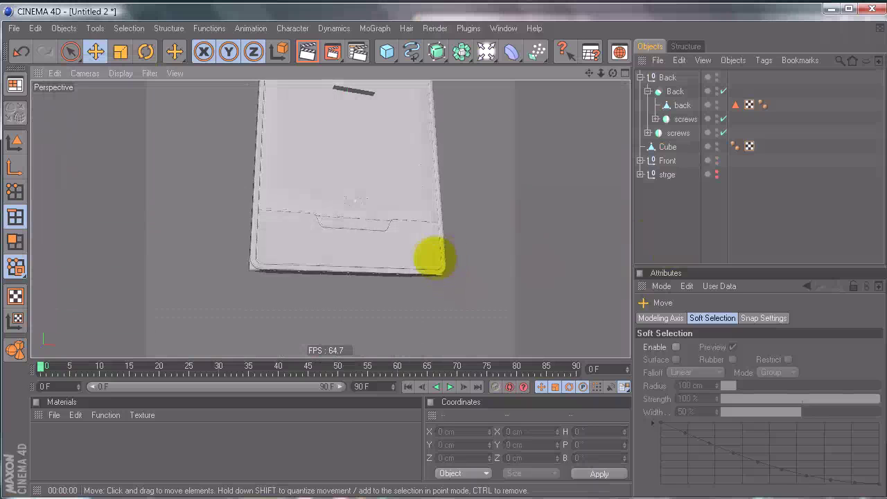
pyautogui.keyDown('alt'); pyautogui.moveTo(486, 131); pyautogui.dragTo(511, 125); pyautogui.keyUp('alt')
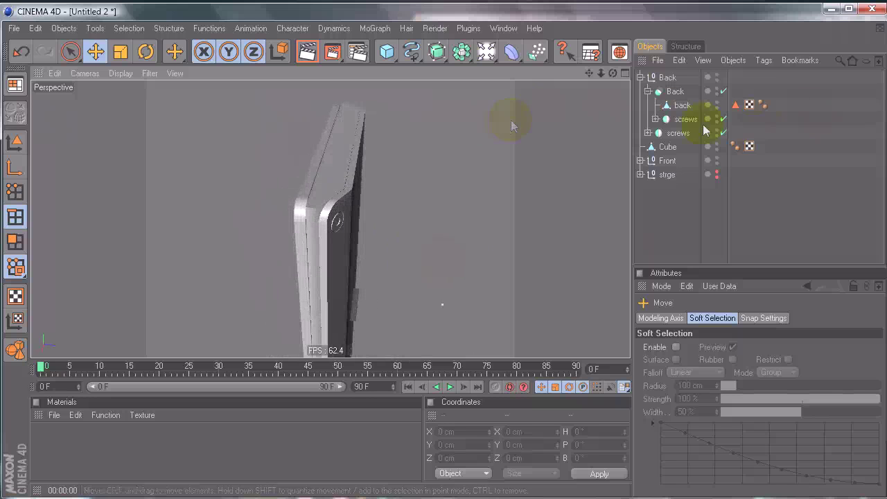
pyautogui.click(718, 91)
pyautogui.keyDown('alt'); pyautogui.moveTo(440, 257); pyautogui.dragTo(670, 152); pyautogui.keyUp('alt')
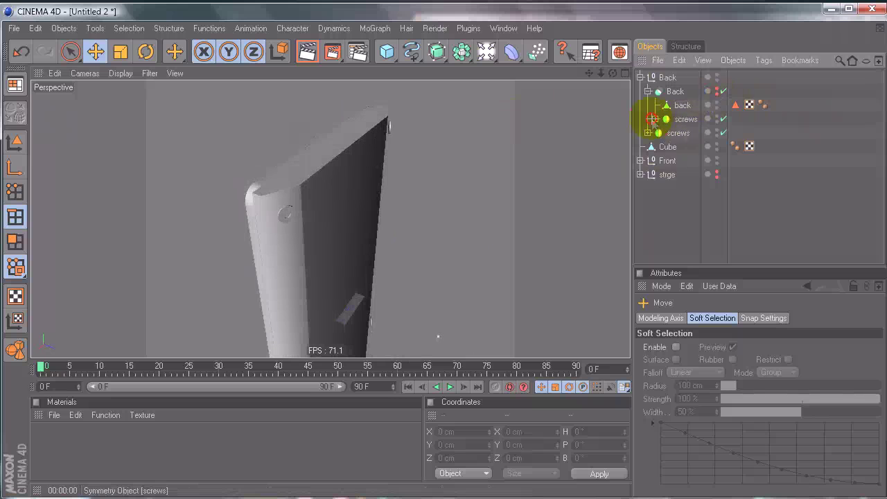
pyautogui.click(655, 119)
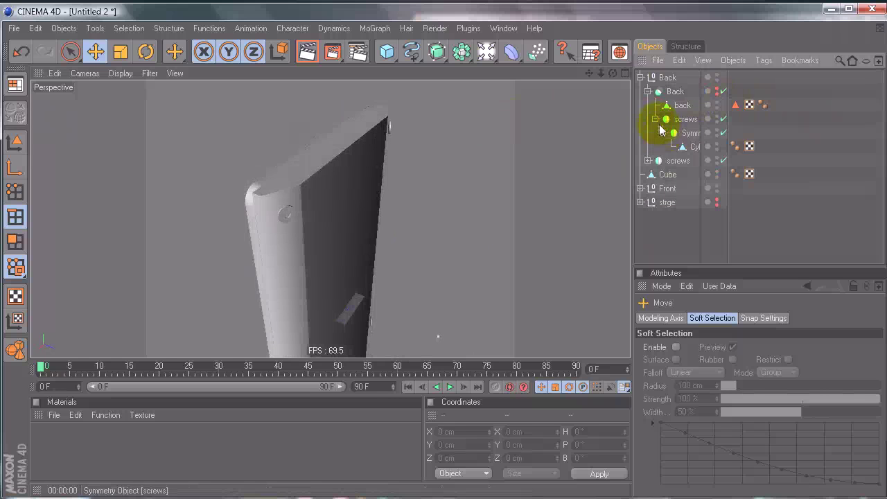
pyautogui.click(655, 119)
pyautogui.keyDown('alt'); pyautogui.click(718, 92); pyautogui.keyUp('alt')
# Hide the Back group, collapse it in the hierarchy, and check the cube's bevelled edges
pyautogui.keyDown('alt'); pyautogui.doubleClick(718, 79); pyautogui.keyUp('alt')
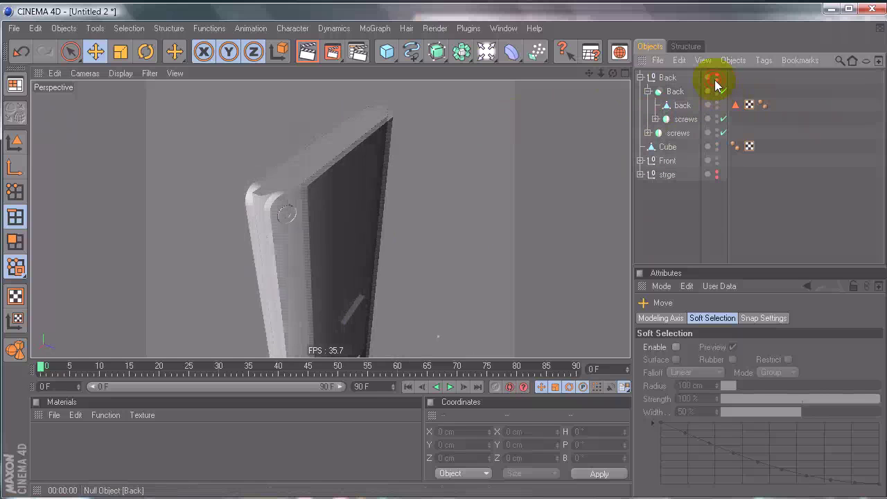
pyautogui.click(640, 77)
pyautogui.click(668, 92)
pyautogui.keyDown('alt'); pyautogui.moveTo(436, 192); pyautogui.dragTo(451, 260); pyautogui.keyUp('alt')
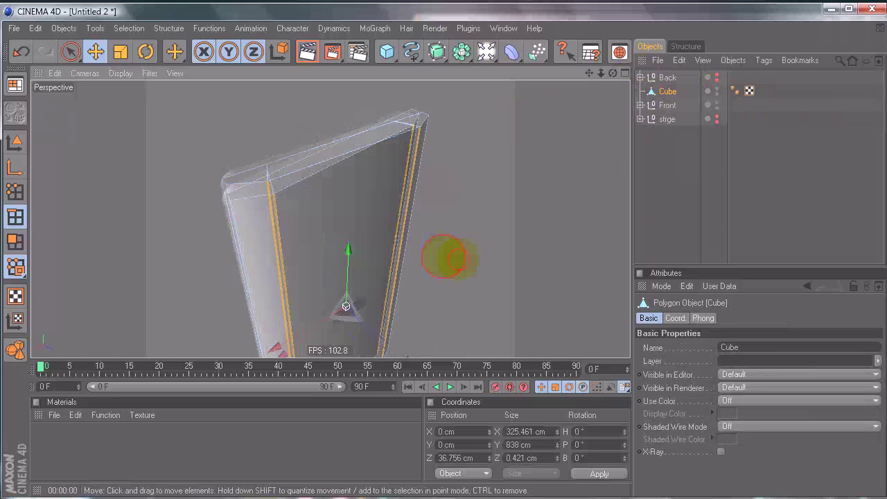
pyautogui.click(706, 137)
# Lower the Phong angle on the cube's Phong tag to about 60°
pyautogui.click(735, 91)
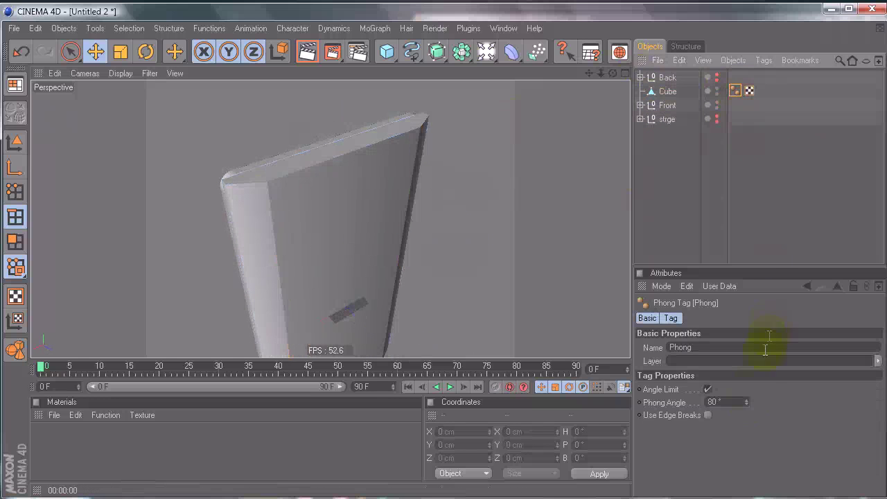
pyautogui.moveTo(747, 404); pyautogui.dragTo(747, 401)
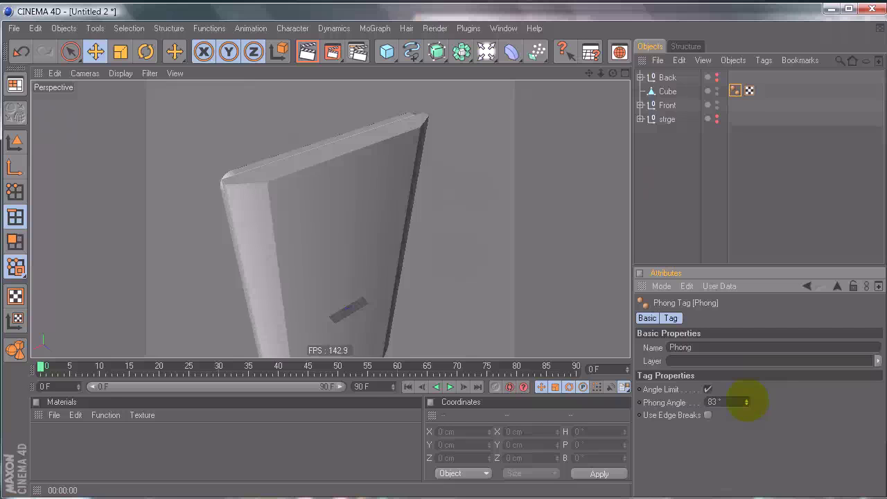
pyautogui.moveTo(747, 402); pyautogui.dragTo(747, 398)
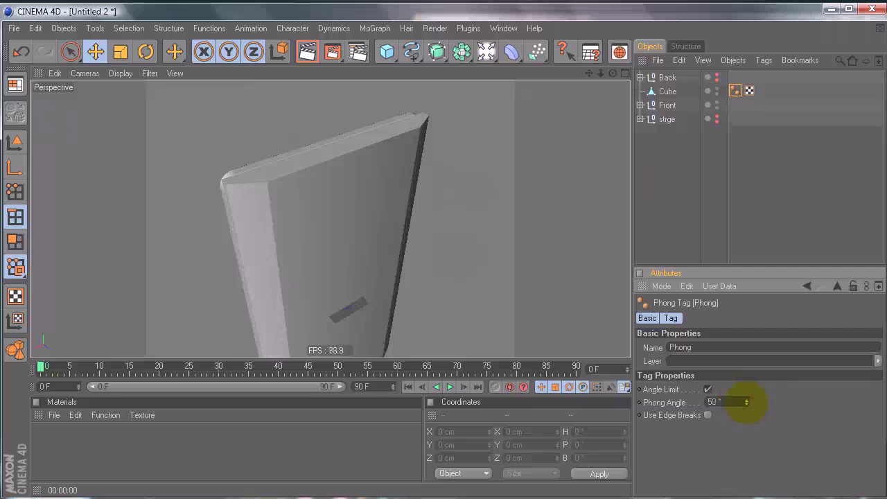
pyautogui.moveTo(747, 401); pyautogui.dragTo(747, 404)
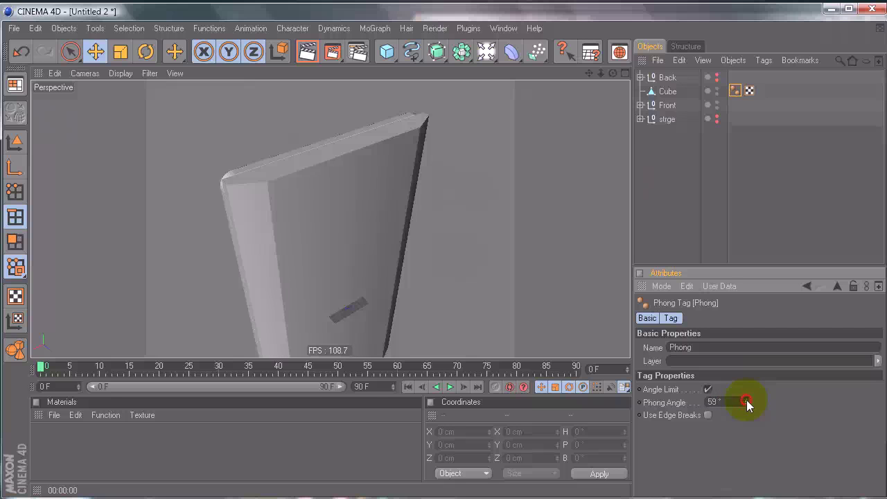
# Examine the cube's corners from several angles against the rounded corners of the front shell
pyautogui.keyDown('alt'); pyautogui.moveTo(465, 126); pyautogui.dragTo(444, 257); pyautogui.keyUp('alt')
pyautogui.keyDown('alt'); pyautogui.moveTo(425, 141); pyautogui.dragTo(435, 137, button='right'); pyautogui.keyUp('alt')
pyautogui.keyDown('alt'); pyautogui.moveTo(433, 136); pyautogui.dragTo(348, 224); pyautogui.keyUp('alt')
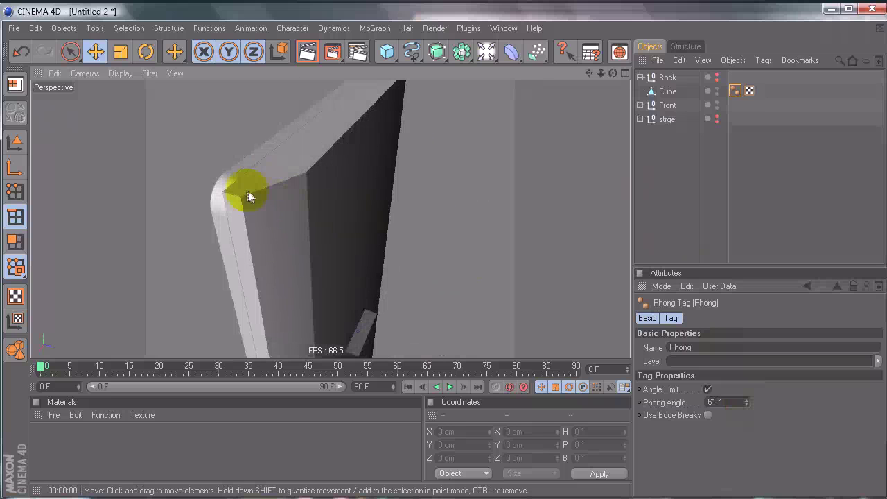
pyautogui.keyDown('alt'); pyautogui.moveTo(267, 213); pyautogui.dragTo(443, 255); pyautogui.keyUp('alt')
pyautogui.keyDown('alt'); pyautogui.moveTo(321, 163); pyautogui.dragTo(443, 256, button='middle'); pyautogui.keyUp('alt')
pyautogui.keyDown('alt'); pyautogui.moveTo(443, 255); pyautogui.dragTo(545, 187); pyautogui.keyUp('alt')
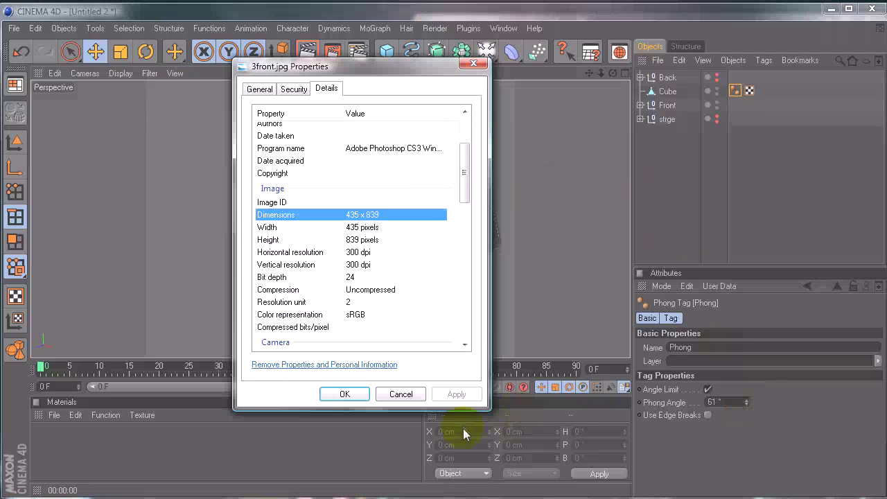
# Close the 3front.jpg properties and browse the reference photos in Windows Photo Gallery to zunehd.jpg
pyautogui.click(400, 394)
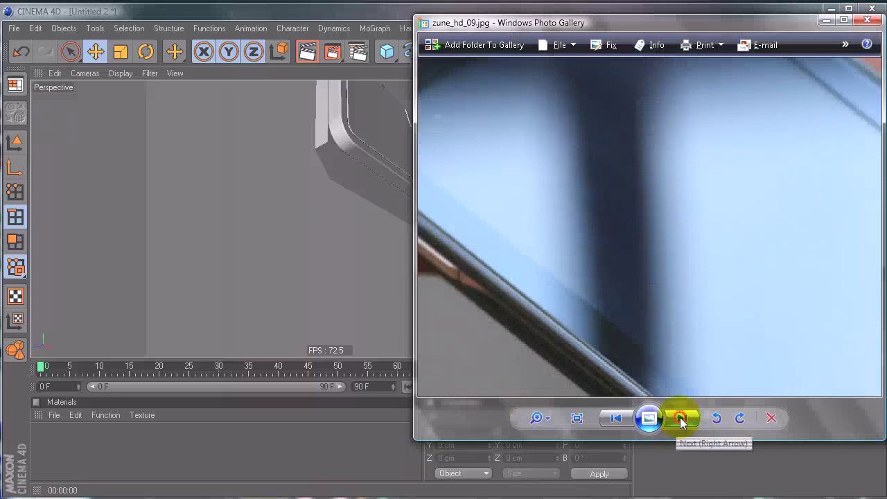
pyautogui.click(682, 418)
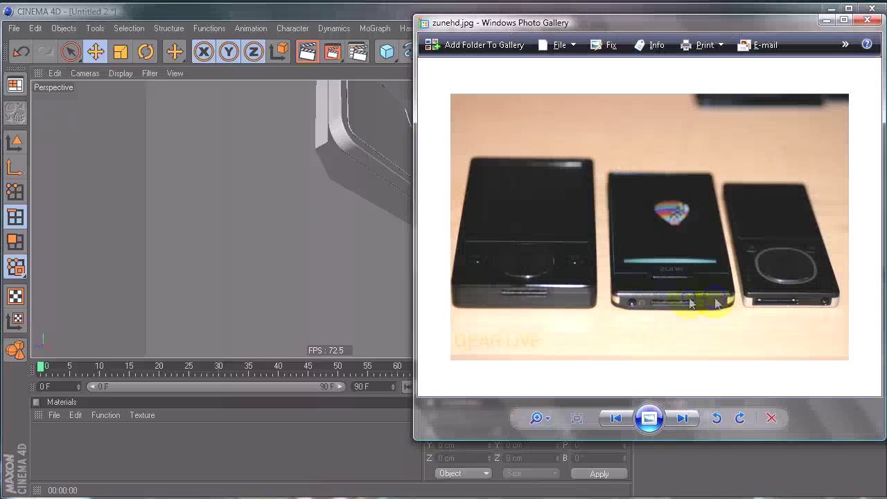
# Examine the zunehd.jpg bottom edge up close and browse the reference photos through 2left.jpg to 4right.jpg, studying the side profiles
pyautogui.scroll(5, 670, 326)
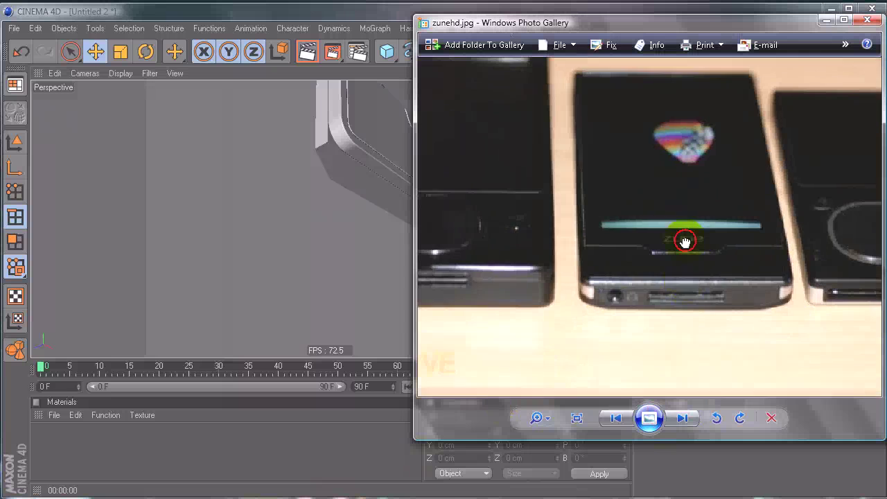
pyautogui.moveTo(565, 309); pyautogui.dragTo(637, 252)
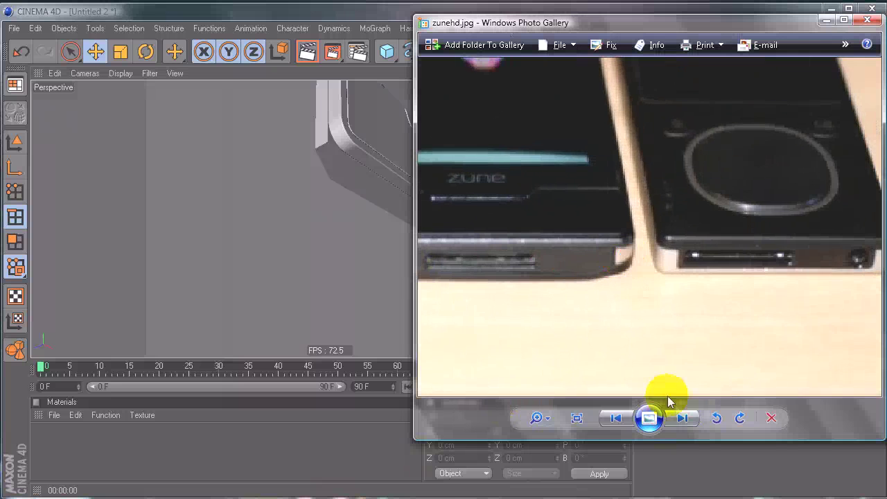
pyautogui.click(683, 418)
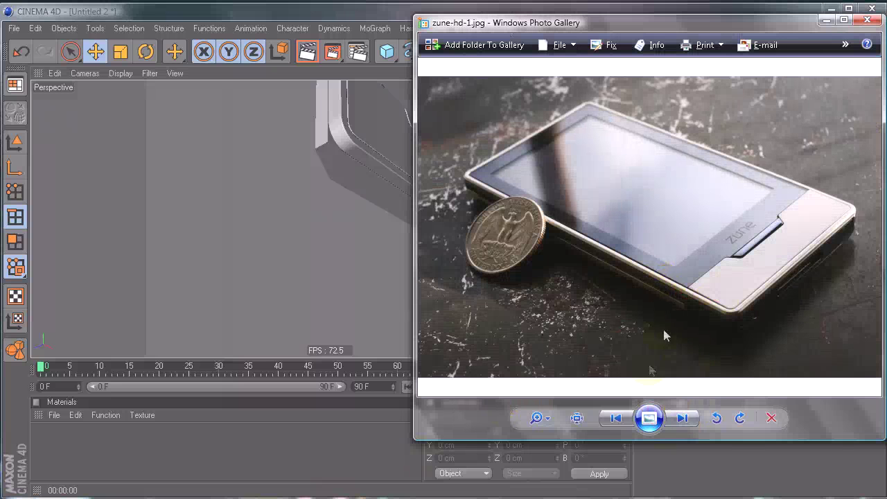
pyautogui.click(682, 418)
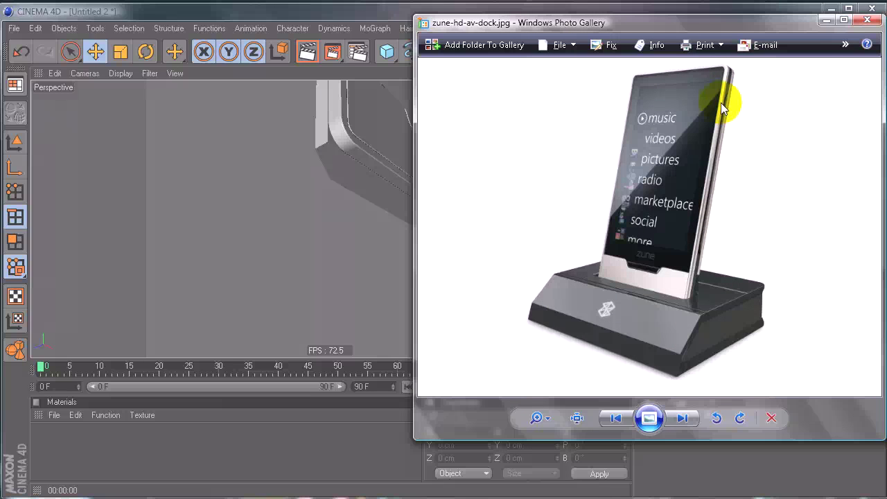
pyautogui.click(683, 418)
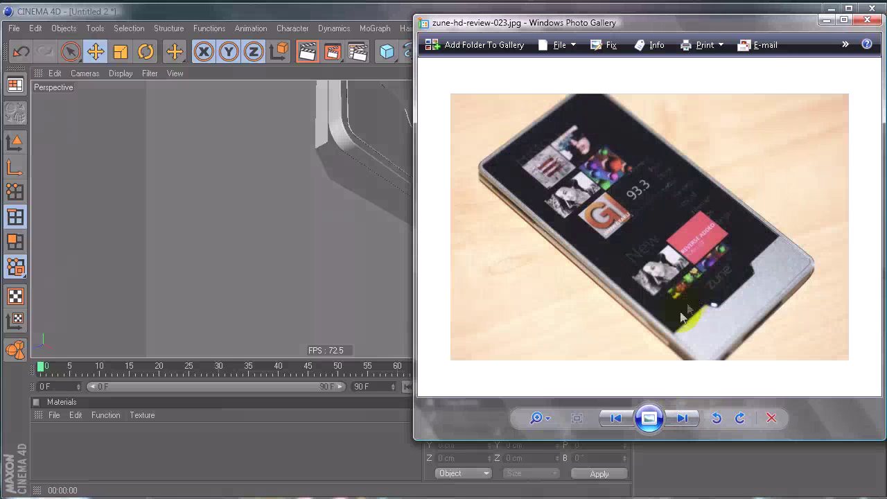
pyautogui.click(682, 417)
pyautogui.click(681, 420)
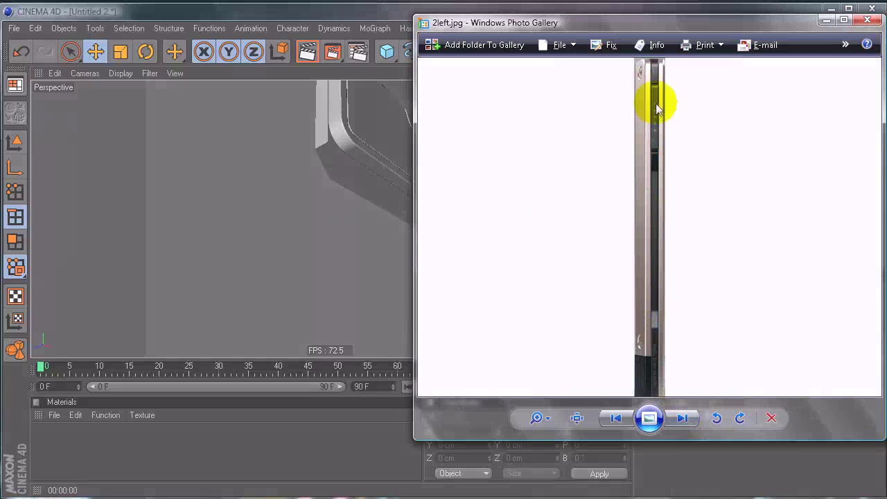
pyautogui.click(679, 419)
pyautogui.click(679, 419)
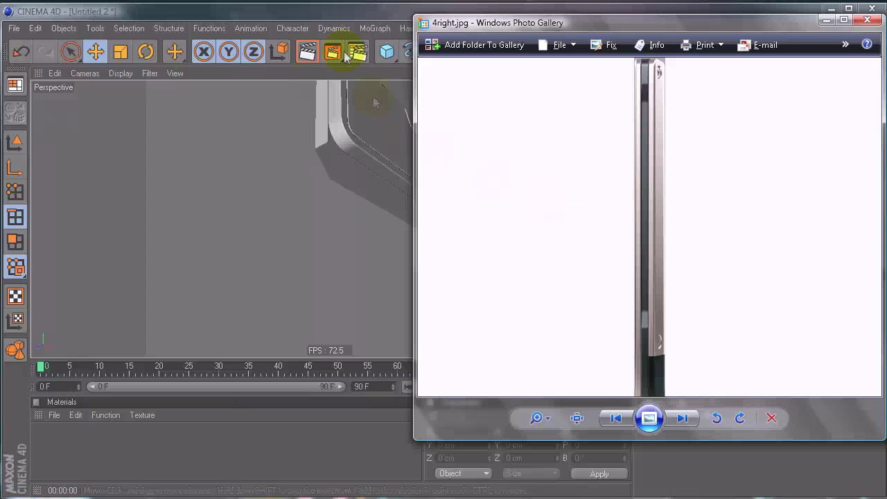
# Return to CINEMA 4D and examine the cube's bevelled sides and corners against the front shell from several angles
pyautogui.click(337, 20)
pyautogui.keyDown('alt'); pyautogui.moveTo(495, 230); pyautogui.dragTo(432, 141); pyautogui.keyUp('alt')
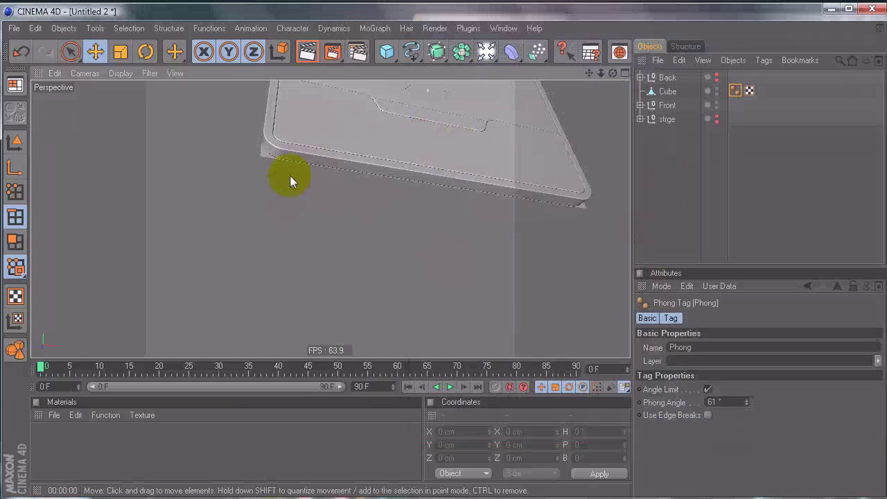
pyautogui.keyDown('alt'); pyautogui.moveTo(293, 178); pyautogui.dragTo(414, 196); pyautogui.keyUp('alt')
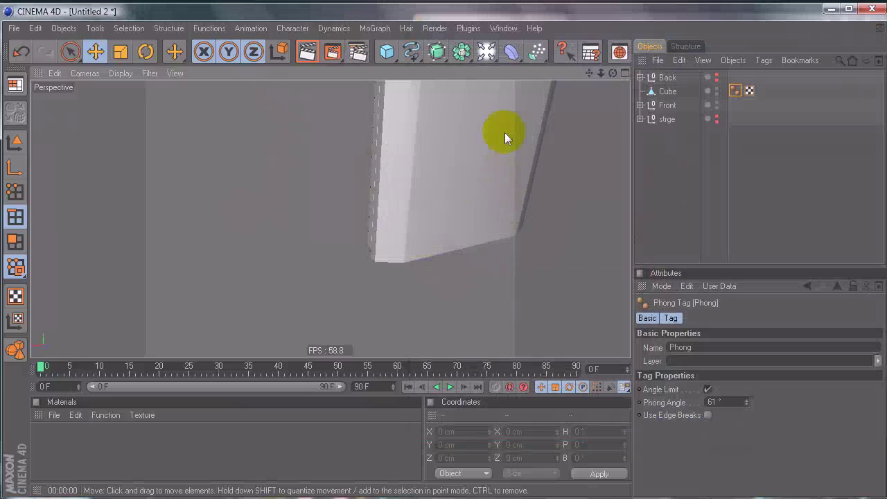
pyautogui.moveTo(512, 220)
pyautogui.keyDown('alt'); pyautogui.mouseDown()
pyautogui.moveTo(439, 259)
pyautogui.moveTo(498, 193)
pyautogui.moveTo(439, 256)
pyautogui.moveTo(444, 231)
pyautogui.moveTo(432, 254)
pyautogui.moveTo(499, 218)
pyautogui.mouseUp(); pyautogui.keyUp('alt')
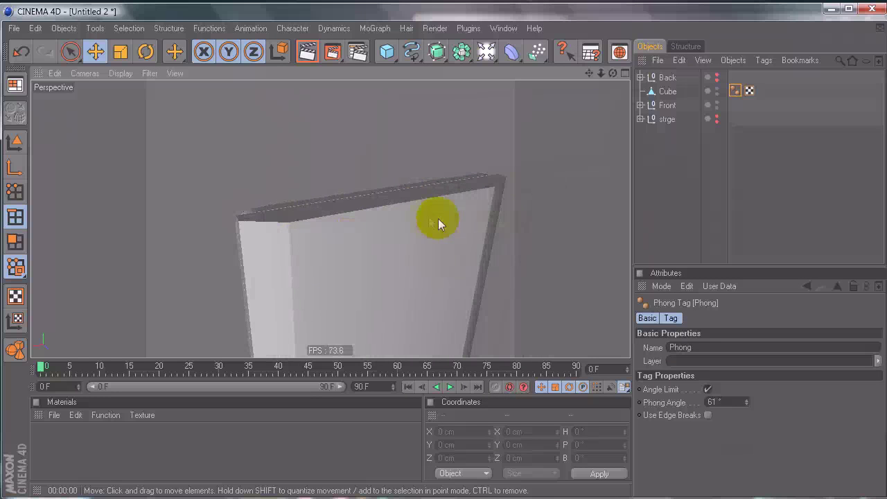
pyautogui.keyDown('alt'); pyautogui.moveTo(443, 257); pyautogui.dragTo(483, 168); pyautogui.keyUp('alt')
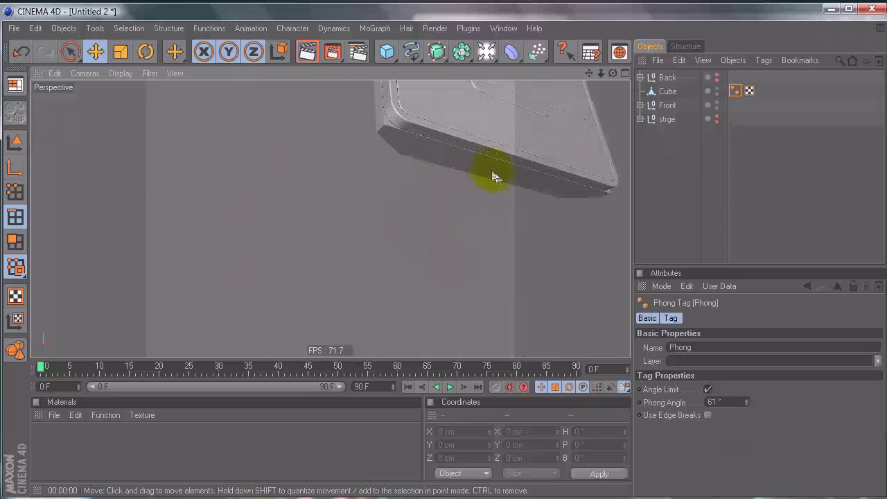
pyautogui.keyDown('alt'); pyautogui.moveTo(436, 249); pyautogui.dragTo(491, 137); pyautogui.keyUp('alt')
pyautogui.keyDown('alt'); pyautogui.moveTo(491, 137); pyautogui.dragTo(445, 261, button='middle'); pyautogui.keyUp('alt')
pyautogui.keyDown('alt'); pyautogui.moveTo(446, 261); pyautogui.dragTo(457, 177, button='right'); pyautogui.keyUp('alt')
pyautogui.keyDown('alt'); pyautogui.moveTo(457, 178); pyautogui.dragTo(483, 158); pyautogui.keyUp('alt')
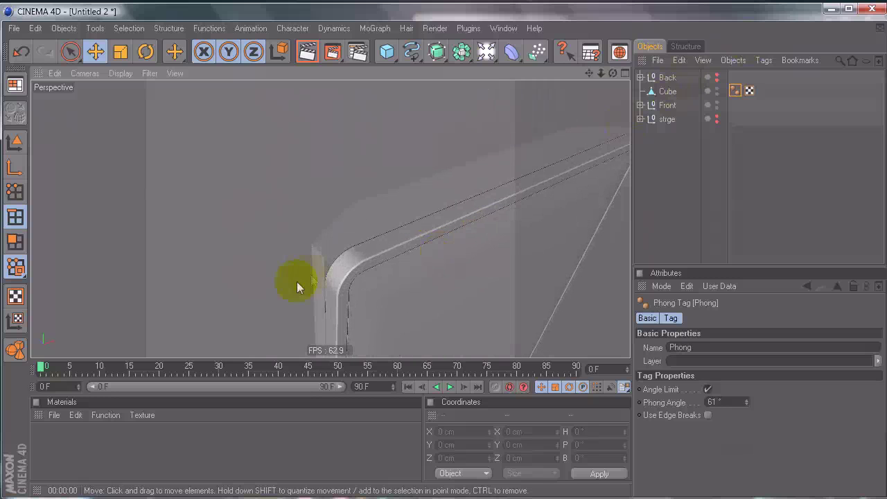
# Change the Back viewport to the Left view
pyautogui.middleClick(352, 205)
pyautogui.middleClick(455, 137)
pyautogui.moveTo(456, 137)
pyautogui.keyDown('alt'); pyautogui.mouseDown(button='right')
pyautogui.moveTo(443, 255)
pyautogui.moveTo(470, 142)
pyautogui.mouseUp(button='right'); pyautogui.keyUp('alt')
pyautogui.keyDown('alt'); pyautogui.moveTo(472, 178); pyautogui.dragTo(499, 303, button='middle'); pyautogui.keyUp('alt')
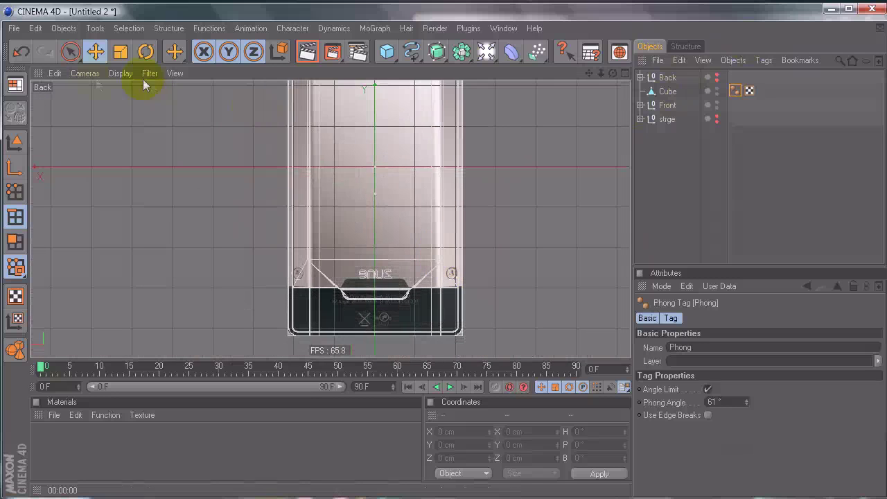
pyautogui.middleClick(137, 169)
pyautogui.middleClick(468, 142)
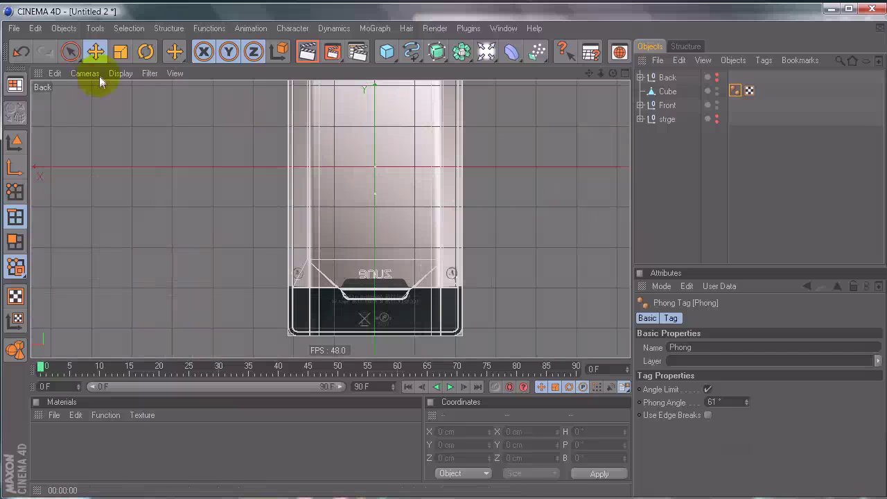
pyautogui.click(84, 73)
pyautogui.click(119, 164)
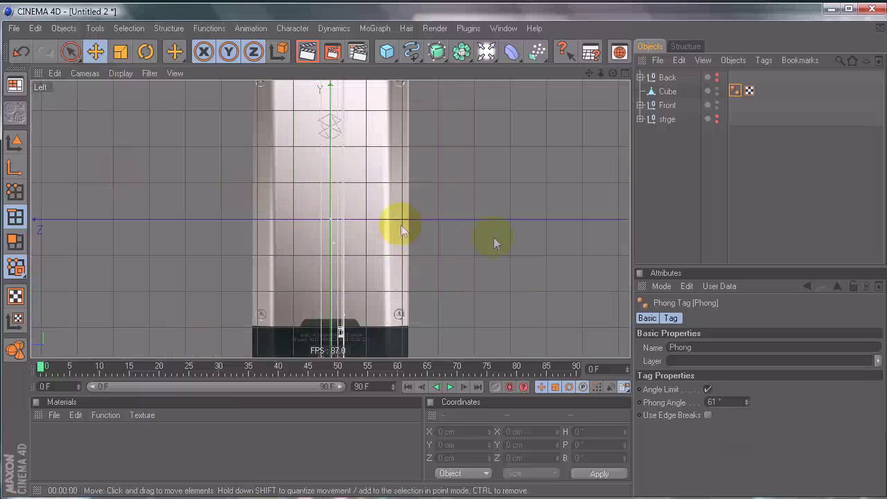
# Load 2left.jpg from the ref folder as the Left view's background image
pyautogui.click(664, 286)
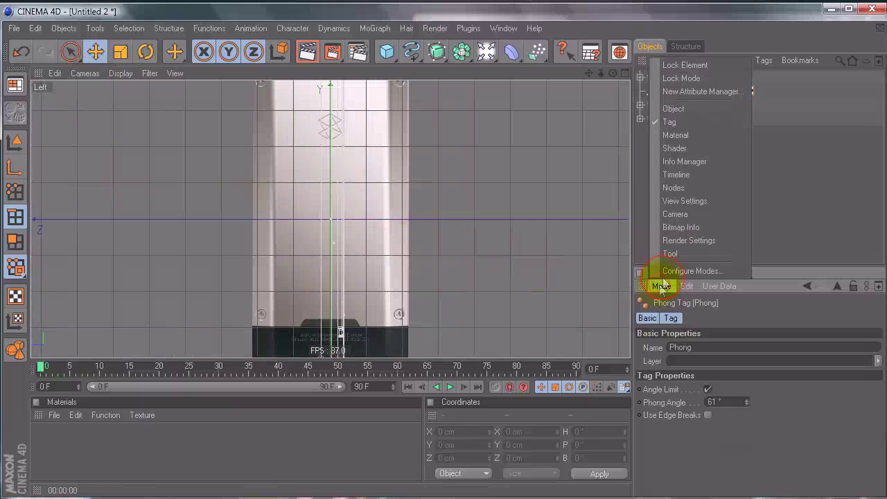
pyautogui.click(683, 200)
pyautogui.click(862, 347)
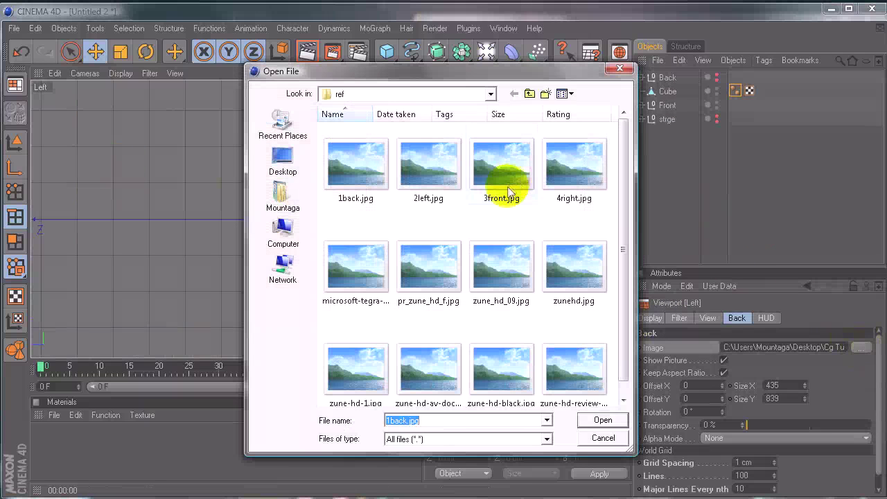
pyautogui.doubleClick(447, 179)
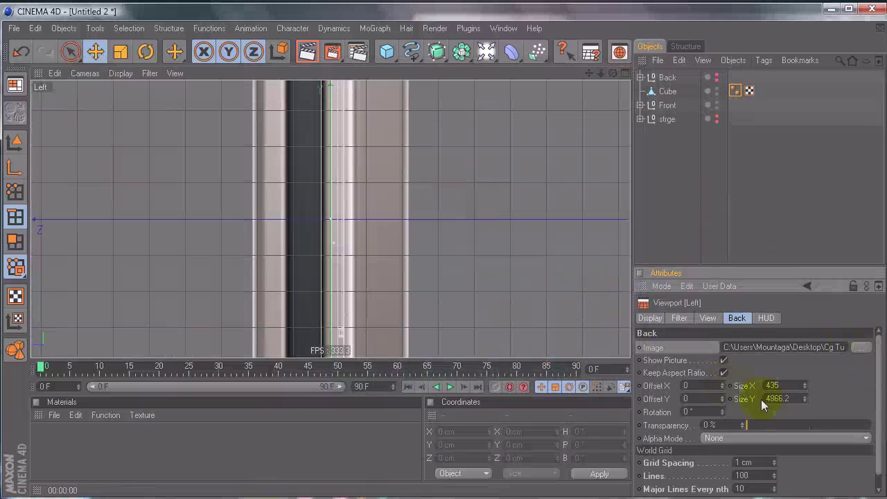
pyautogui.scroll(-6, 435, 254)
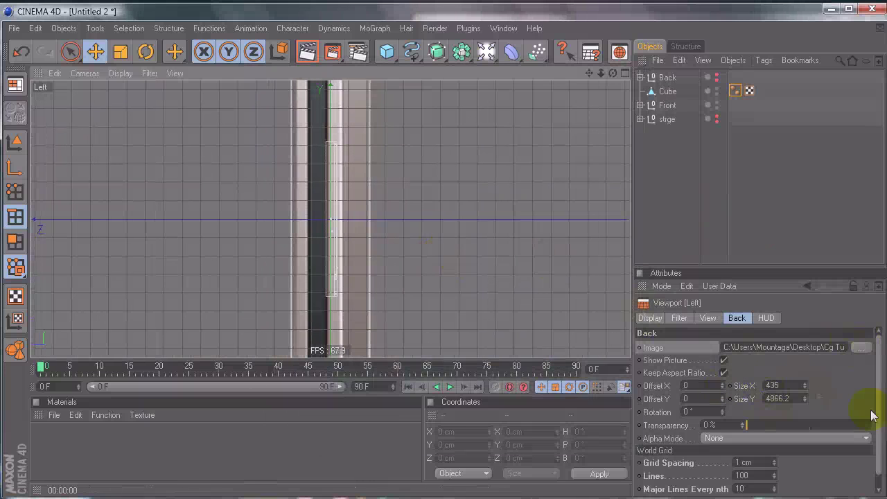
# Set the Left view background image's Size Y to 839 with the aspect ratio kept, and check its alignment with the model
pyautogui.middleClick(436, 202)
pyautogui.click(576, 305)
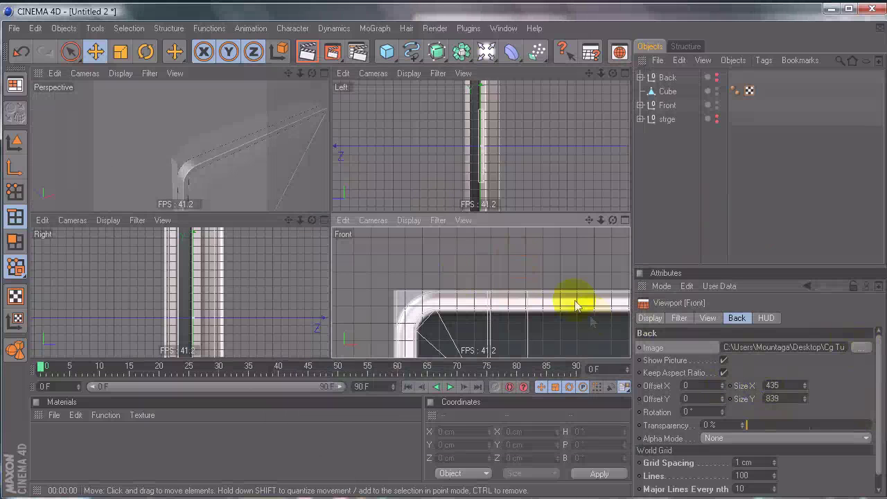
pyautogui.click(549, 189)
pyautogui.moveTo(798, 397); pyautogui.dragTo(615, 387)
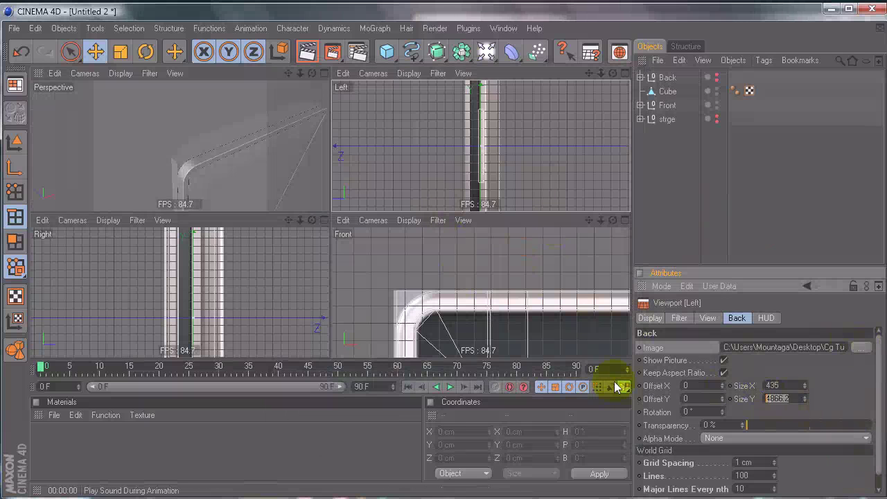
pyautogui.press('Return')
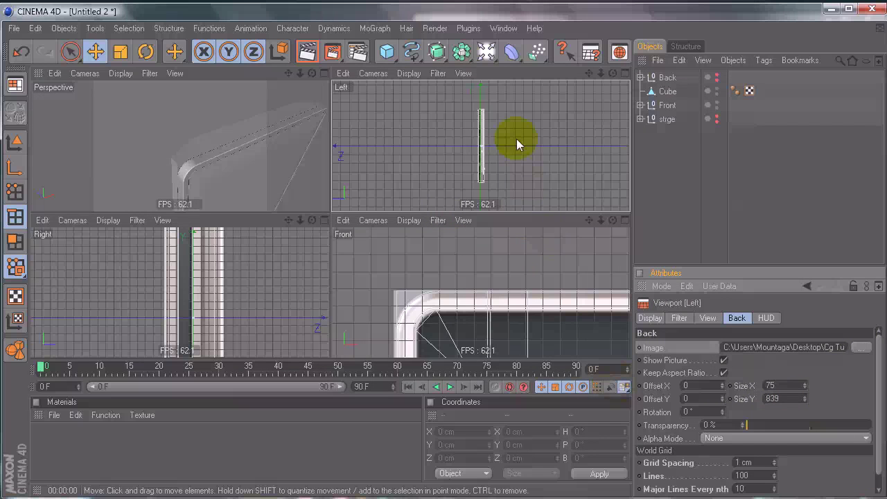
pyautogui.middleClick(517, 143)
pyautogui.scroll(8, 566, 264)
pyautogui.keyDown('alt'); pyautogui.moveTo(437, 139); pyautogui.dragTo(455, 305, button='middle'); pyautogui.keyUp('alt')
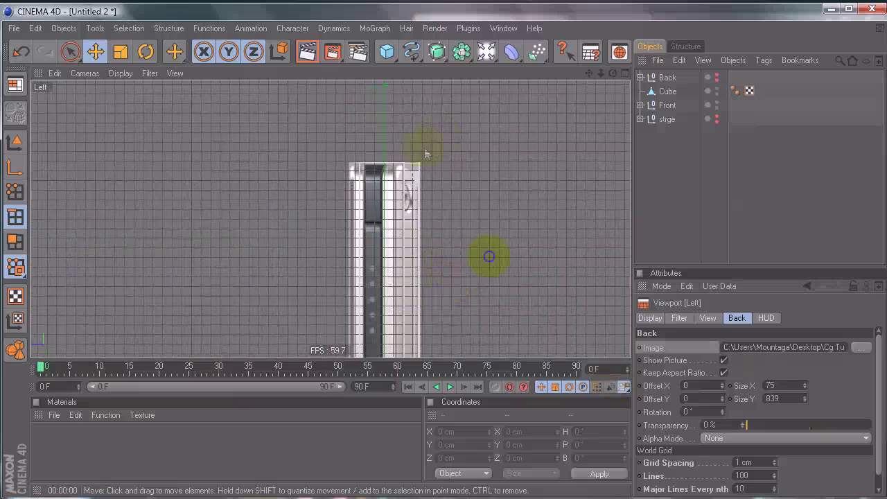
pyautogui.keyDown('alt'); pyautogui.moveTo(361, 190); pyautogui.dragTo(478, 255, button='right'); pyautogui.keyUp('alt')
pyautogui.keyDown('alt'); pyautogui.moveTo(361, 194); pyautogui.dragTo(347, 167, button='middle'); pyautogui.keyUp('alt')
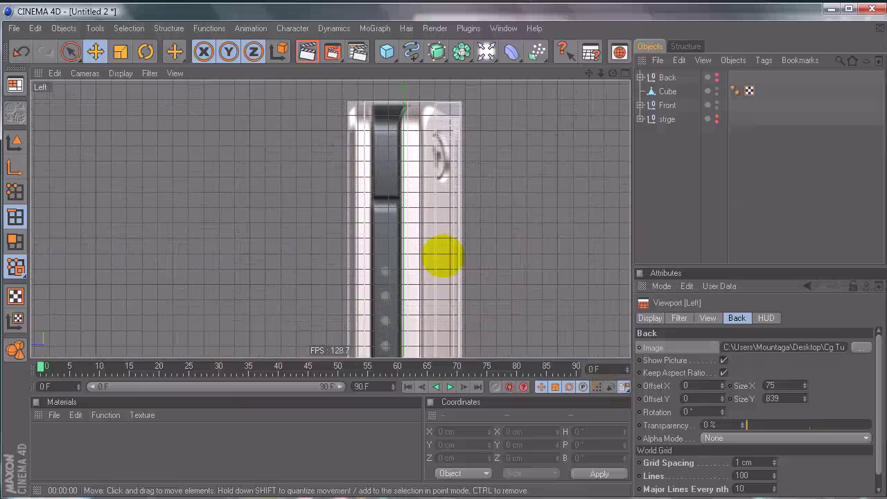
# Select the Cube object and switch to polygon editing mode
pyautogui.click(668, 90)
pyautogui.middleClick(399, 149)
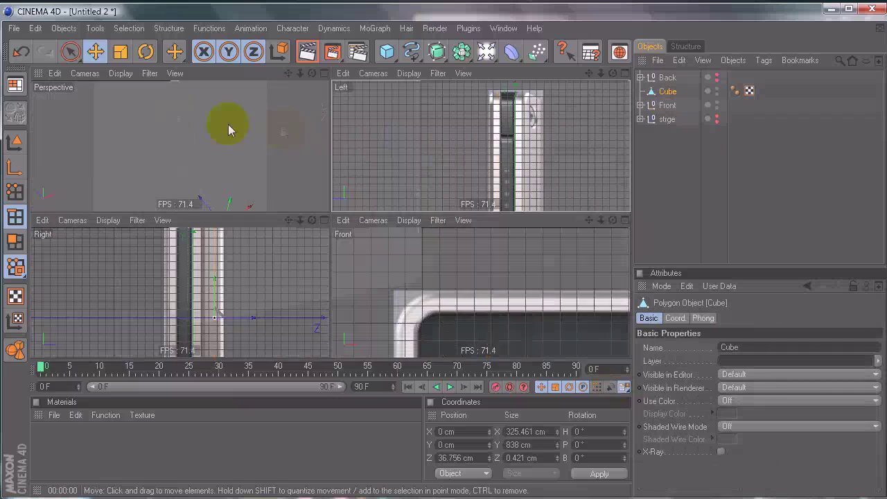
pyautogui.middleClick(171, 108)
pyautogui.keyDown('alt'); pyautogui.moveTo(168, 165); pyautogui.dragTo(346, 241); pyautogui.keyUp('alt')
pyautogui.click(15, 241)
pyautogui.middleClick(362, 189)
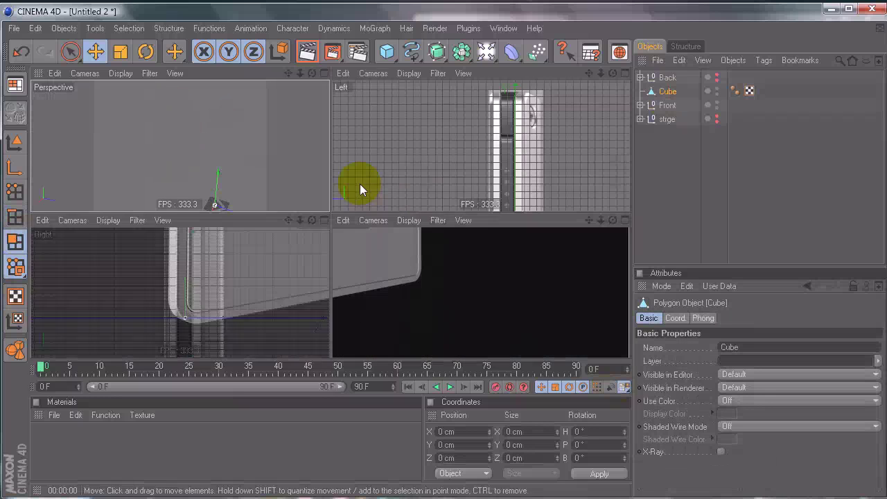
# Examine the dark middle strip and its sections in the Left and Right views against the cube's edges
pyautogui.middleClick(562, 143)
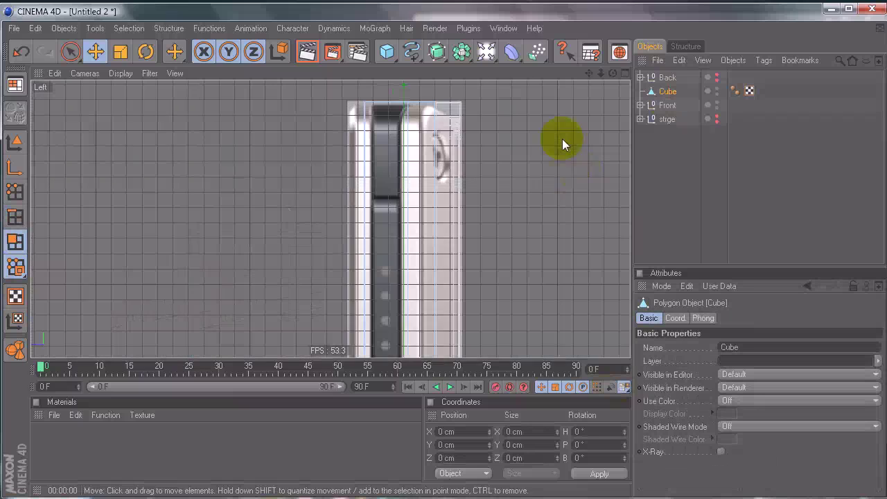
pyautogui.keyDown('alt'); pyautogui.moveTo(541, 190); pyautogui.dragTo(443, 254, button='right'); pyautogui.keyUp('alt')
pyautogui.keyDown('alt'); pyautogui.moveTo(539, 192); pyautogui.dragTo(444, 250, button='middle'); pyautogui.keyUp('alt')
pyautogui.scroll(3, 442, 250)
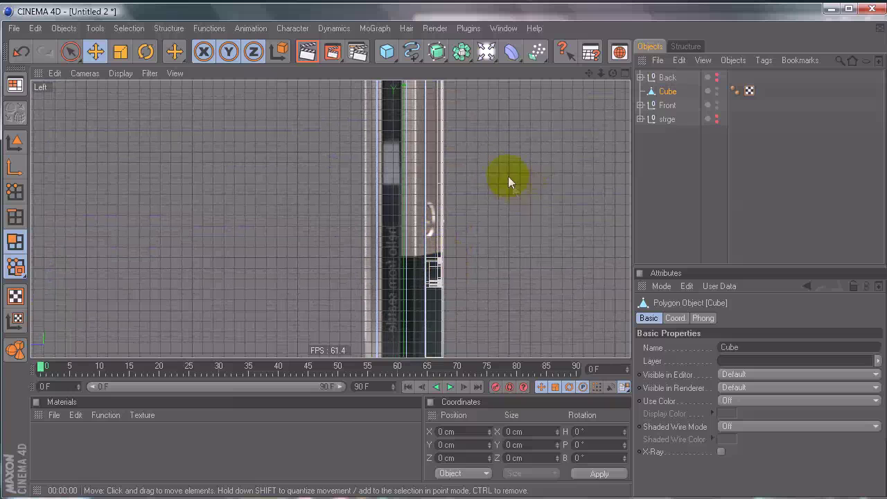
pyautogui.keyDown('alt'); pyautogui.moveTo(422, 185); pyautogui.dragTo(451, 268, button='middle'); pyautogui.keyUp('alt')
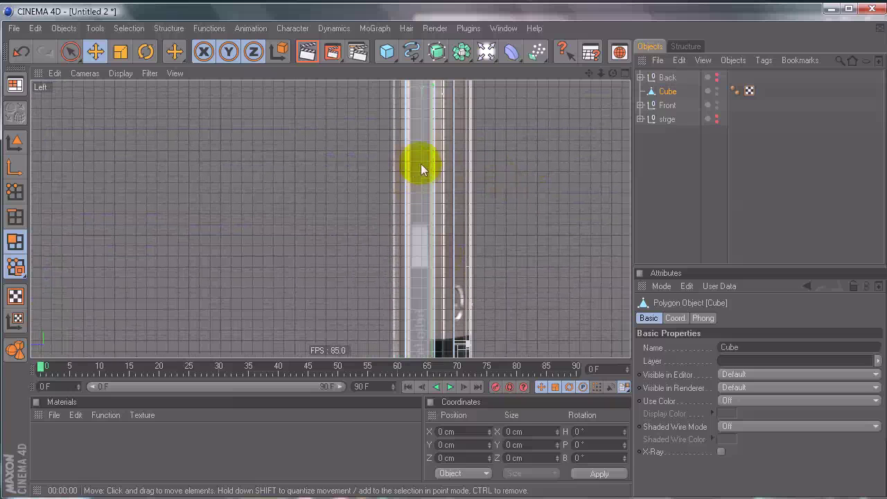
pyautogui.keyDown('alt'); pyautogui.moveTo(430, 171); pyautogui.dragTo(441, 257, button='middle'); pyautogui.keyUp('alt')
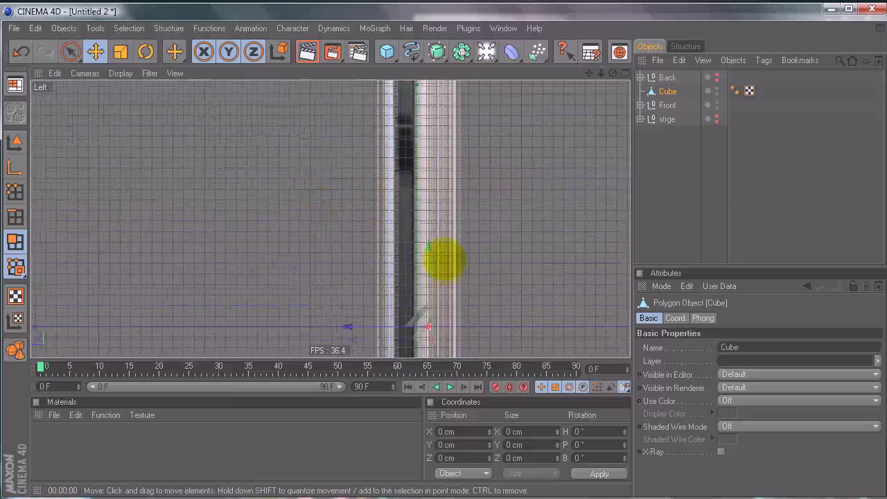
pyautogui.middleClick(315, 194)
pyautogui.middleClick(252, 254)
pyautogui.keyDown('alt'); pyautogui.moveTo(443, 255); pyautogui.dragTo(392, 189, button='right'); pyautogui.keyUp('alt')
pyautogui.keyDown('alt'); pyautogui.moveTo(393, 190); pyautogui.dragTo(443, 256, button='middle'); pyautogui.keyUp('alt')
pyautogui.moveTo(444, 256)
pyautogui.keyDown('alt'); pyautogui.mouseDown(button='right')
pyautogui.moveTo(526, 256)
pyautogui.moveTo(444, 256)
pyautogui.mouseUp(button='right'); pyautogui.keyUp('alt')
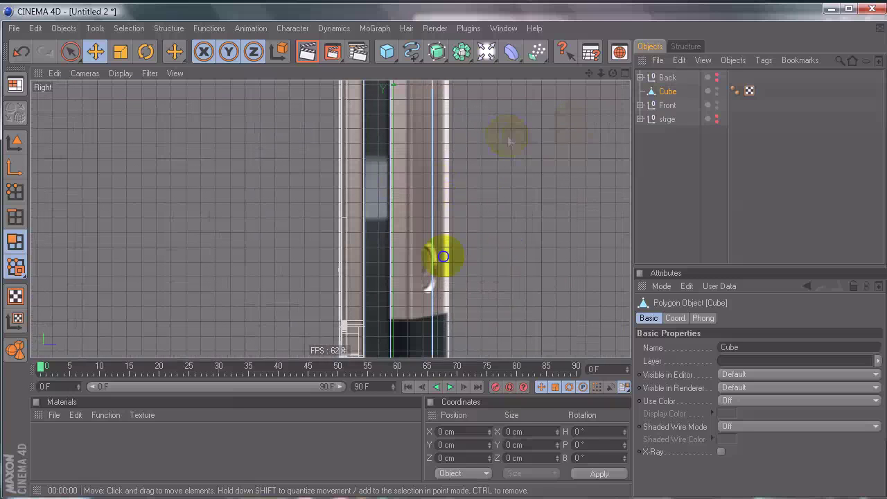
# Cut Knife loops around the Cube in the Right view at the edges of the strip's light lower section and dark upper section
pyautogui.rightClick(507, 136)
pyautogui.click(555, 145)
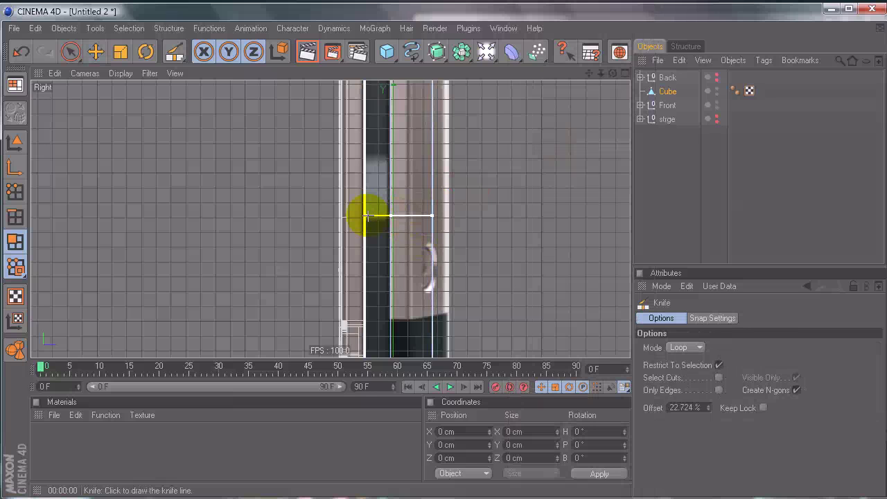
pyautogui.moveTo(368, 217); pyautogui.dragTo(370, 217)
pyautogui.click(400, 157)
pyautogui.keyDown('alt'); pyautogui.moveTo(451, 105); pyautogui.dragTo(440, 257, button='middle'); pyautogui.keyUp('alt')
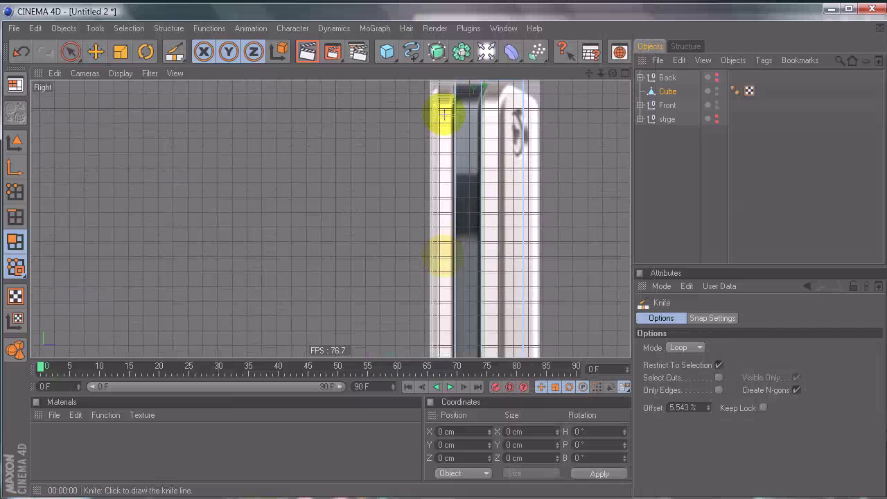
pyautogui.click(496, 233)
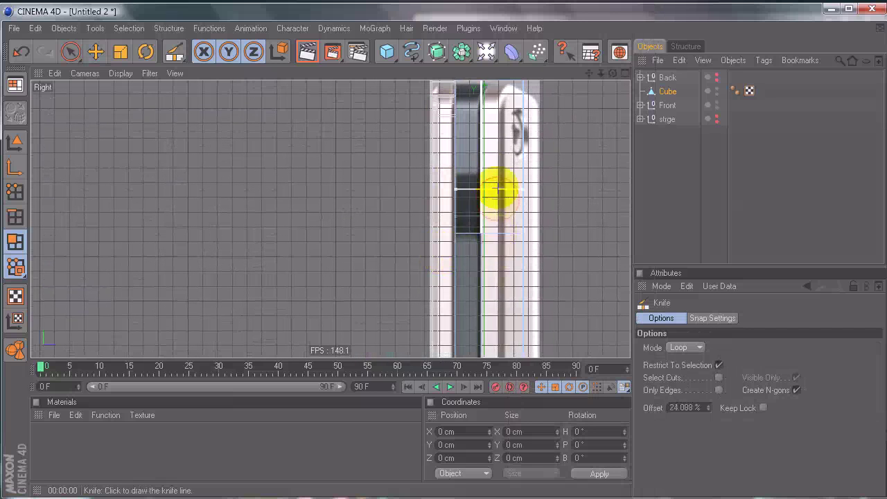
# Examine the new loop cuts against the strip's sections along the whole side reference in the Left view
pyautogui.middleClick(330, 164)
pyautogui.middleClick(537, 161)
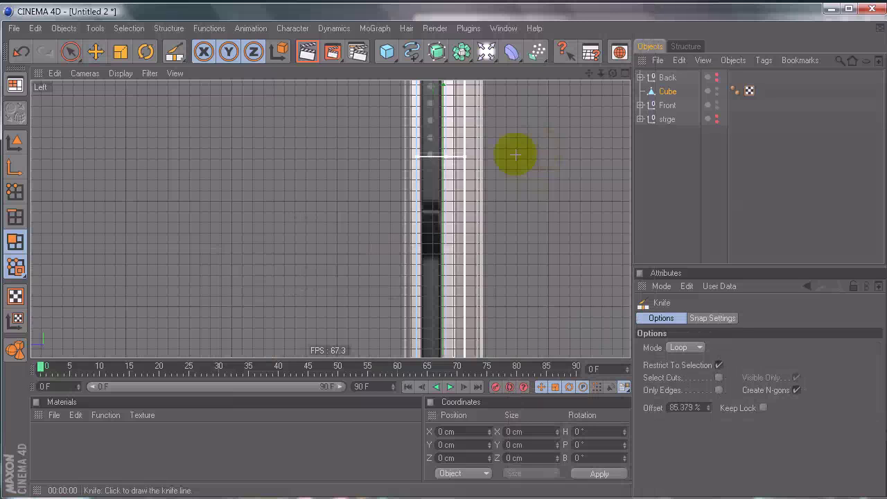
pyautogui.keyDown('alt'); pyautogui.moveTo(509, 153); pyautogui.dragTo(443, 257, button='middle'); pyautogui.keyUp('alt')
pyautogui.keyDown('alt'); pyautogui.moveTo(443, 256); pyautogui.dragTo(446, 203, button='middle'); pyautogui.keyUp('alt')
pyautogui.keyDown('alt'); pyautogui.moveTo(443, 256); pyautogui.dragTo(446, 126, button='middle'); pyautogui.keyUp('alt')
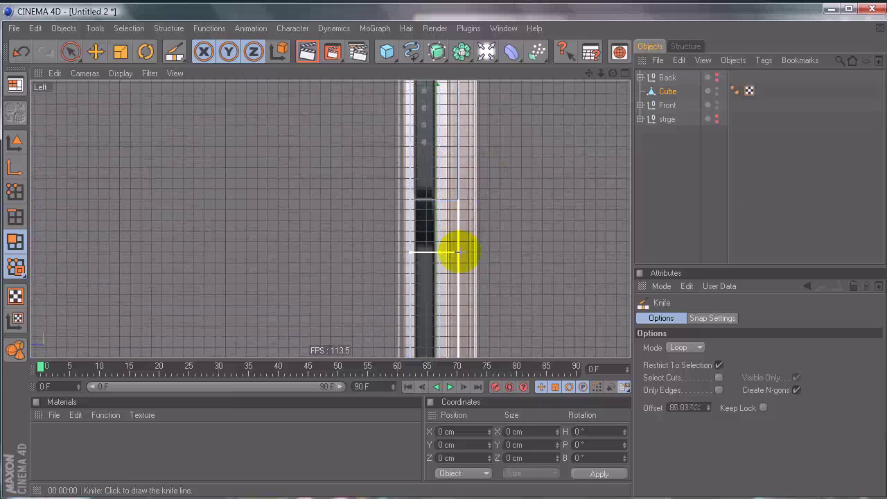
pyautogui.keyDown('alt'); pyautogui.moveTo(520, 283); pyautogui.dragTo(555, 4, button='middle'); pyautogui.keyUp('alt')
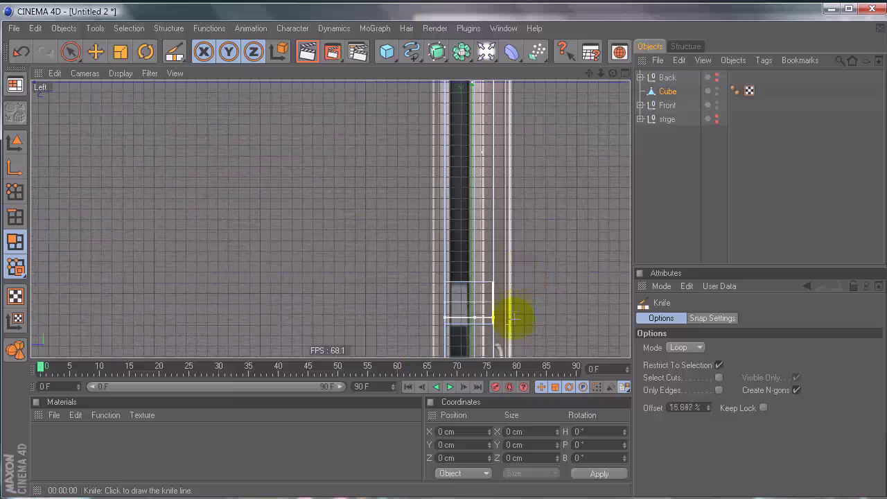
pyautogui.keyDown('alt'); pyautogui.moveTo(517, 207); pyautogui.dragTo(517, 237, button='middle'); pyautogui.keyUp('alt')
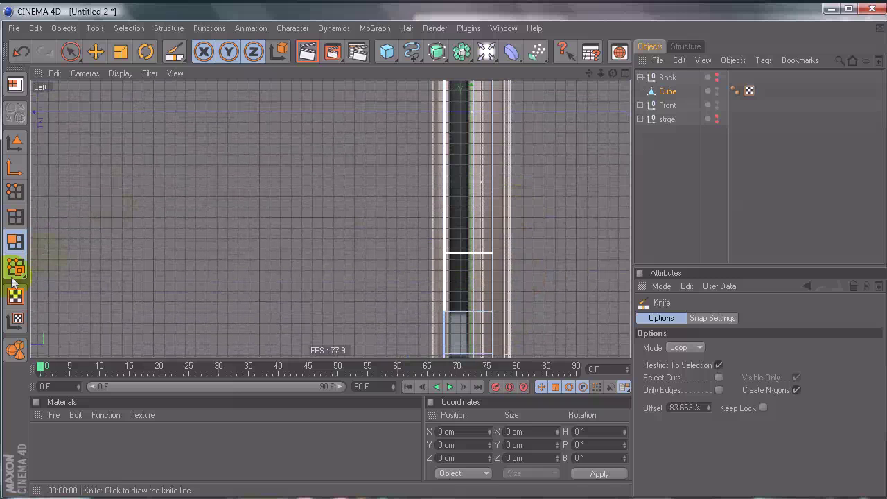
pyautogui.keyDown('alt'); pyautogui.moveTo(443, 256); pyautogui.dragTo(401, 1, button='middle'); pyautogui.keyUp('alt')
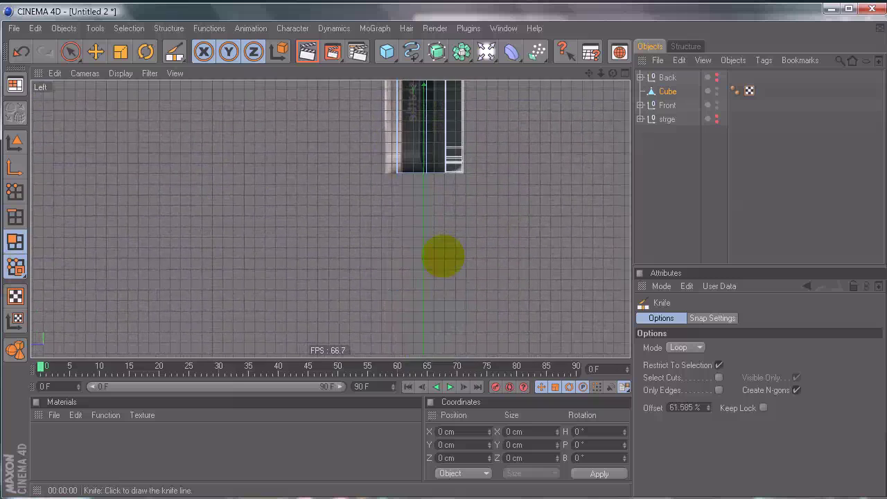
# Inspect the cut loops around the body in the Perspective view and compare them with the Right view's reference
pyautogui.middleClick(247, 201)
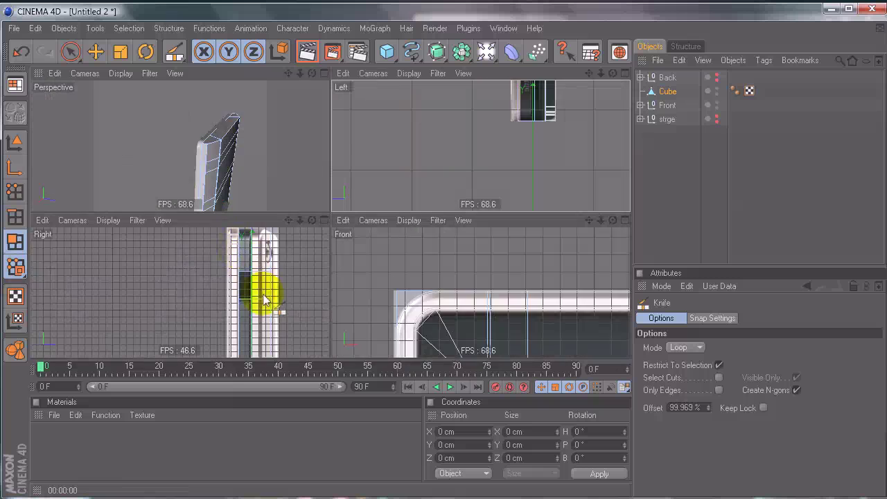
pyautogui.middleClick(264, 296)
pyautogui.keyDown('alt'); pyautogui.moveTo(462, 220); pyautogui.dragTo(435, 321, button='middle'); pyautogui.keyUp('alt')
pyautogui.middleClick(298, 166)
pyautogui.middleClick(263, 147)
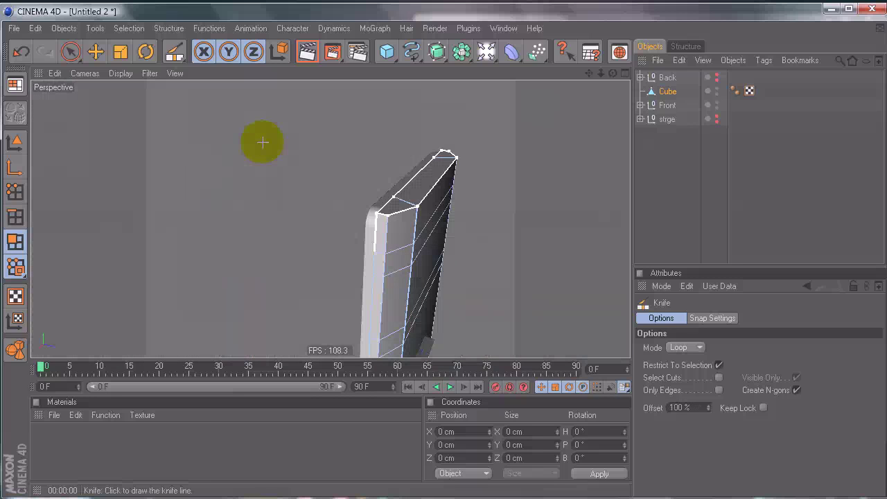
pyautogui.keyDown('alt'); pyautogui.moveTo(451, 186); pyautogui.dragTo(402, 270); pyautogui.keyUp('alt')
pyautogui.middleClick(396, 279)
pyautogui.middleClick(263, 275)
pyautogui.keyDown('alt'); pyautogui.moveTo(416, 256); pyautogui.dragTo(363, 267, button='right'); pyautogui.keyUp('alt')
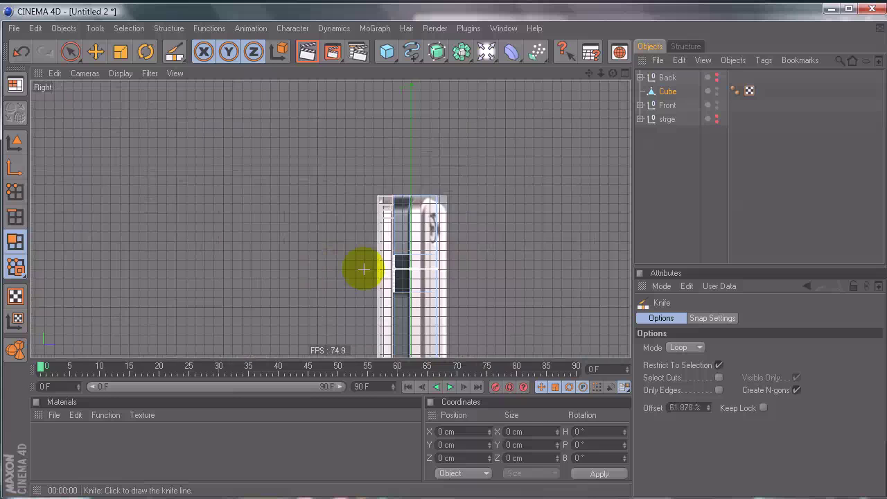
pyautogui.keyDown('alt'); pyautogui.moveTo(362, 267); pyautogui.dragTo(280, 90, button='middle'); pyautogui.keyUp('alt')
# Select the middle strip's polygons with Live Selection in the Right view and add the strip's polygons in the Left view
pyautogui.click(72, 55)
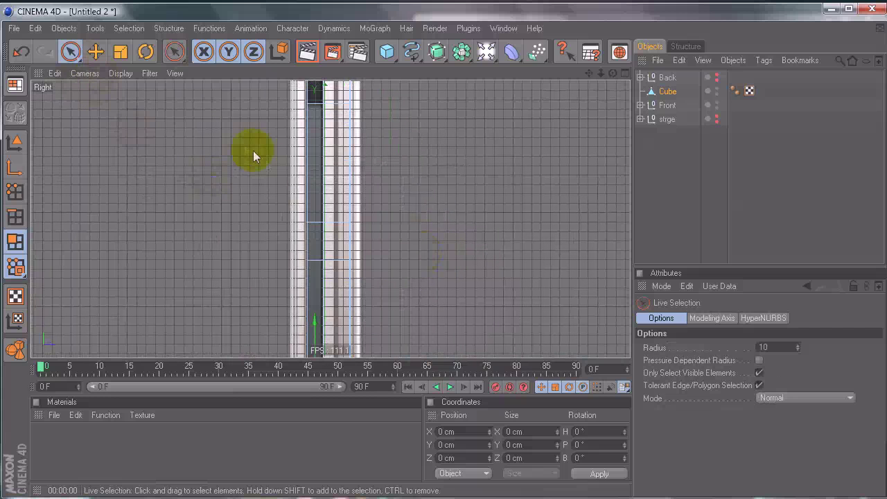
pyautogui.keyDown('alt'); pyautogui.moveTo(351, 172); pyautogui.dragTo(377, 237, button='middle'); pyautogui.keyUp('alt')
pyautogui.click(341, 196)
pyautogui.keyDown('alt'); pyautogui.moveTo(341, 352); pyautogui.dragTo(356, 266, button='middle'); pyautogui.keyUp('alt')
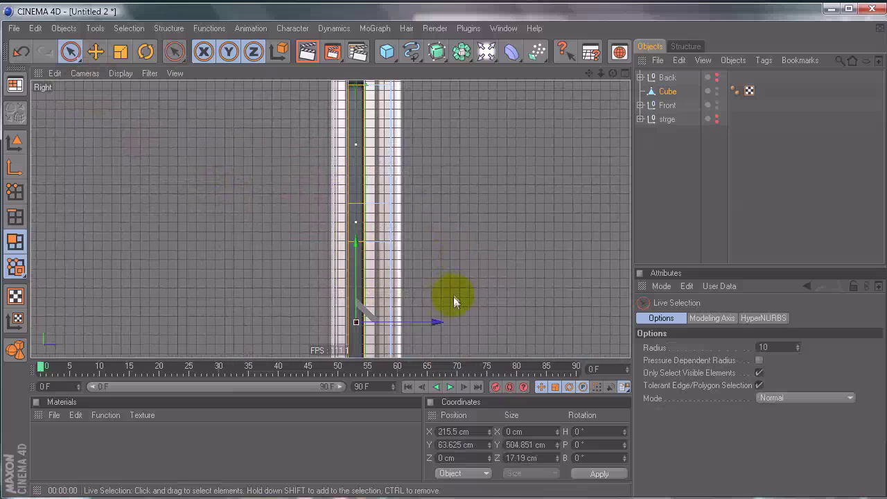
pyautogui.keyDown('alt'); pyautogui.moveTo(449, 303); pyautogui.dragTo(444, 256, button='middle'); pyautogui.keyUp('alt')
pyautogui.middleClick(441, 260)
pyautogui.middleClick(546, 142)
pyautogui.keyDown('shift'); pyautogui.click(432, 165); pyautogui.keyUp('shift')
pyautogui.moveTo(443, 256); pyautogui.dragTo(497, 125)
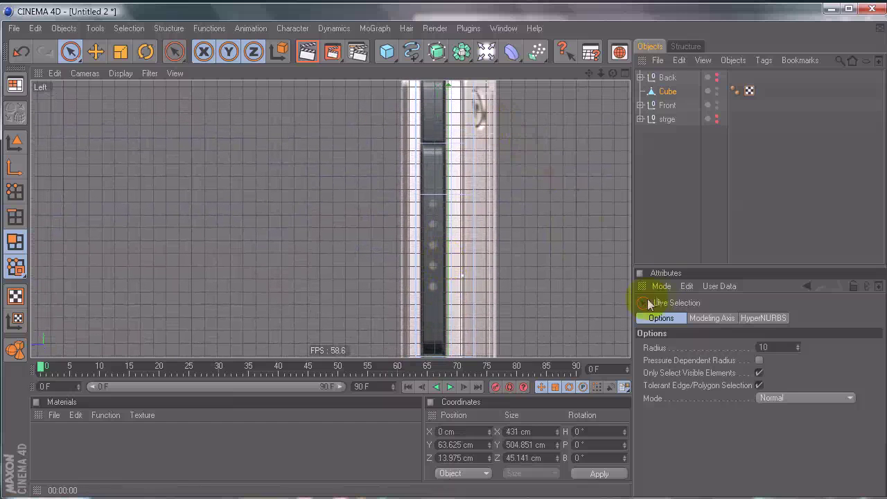
# Check the Left view's background settings and the image dimensions in the properties of 4right.jpg
pyautogui.click(661, 286)
pyautogui.click(698, 215)
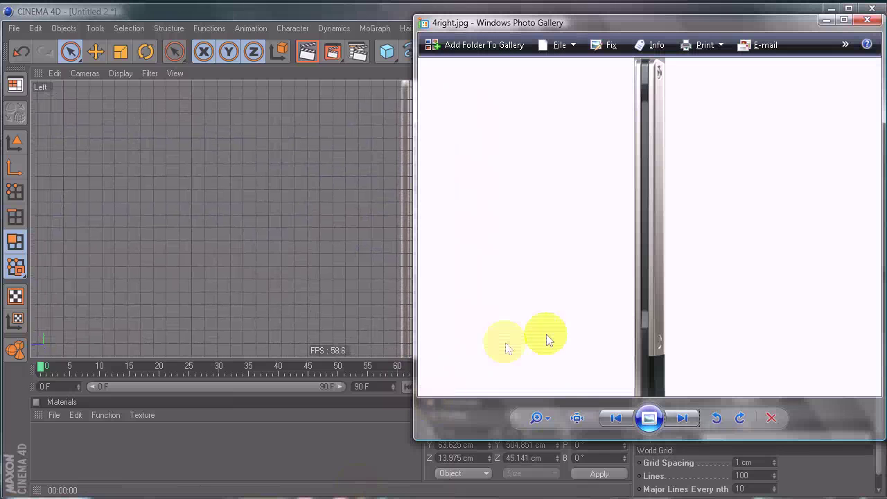
pyautogui.rightClick(644, 267)
pyautogui.click(682, 444)
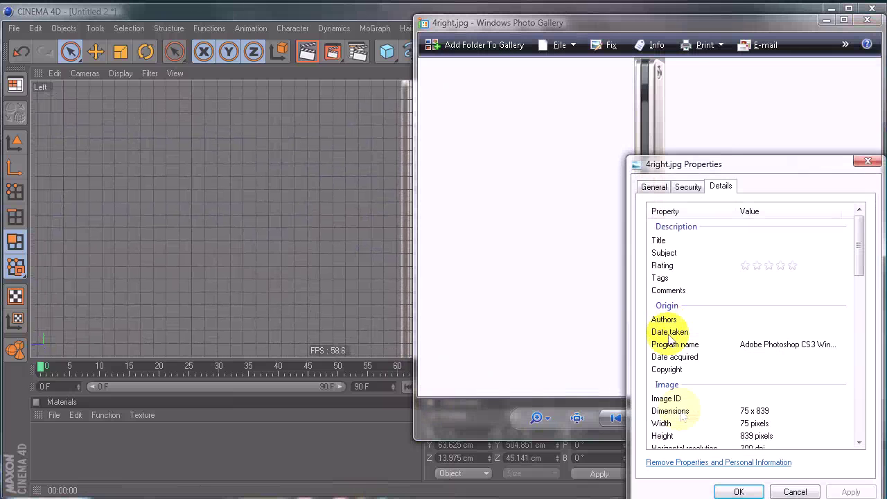
pyautogui.click(795, 492)
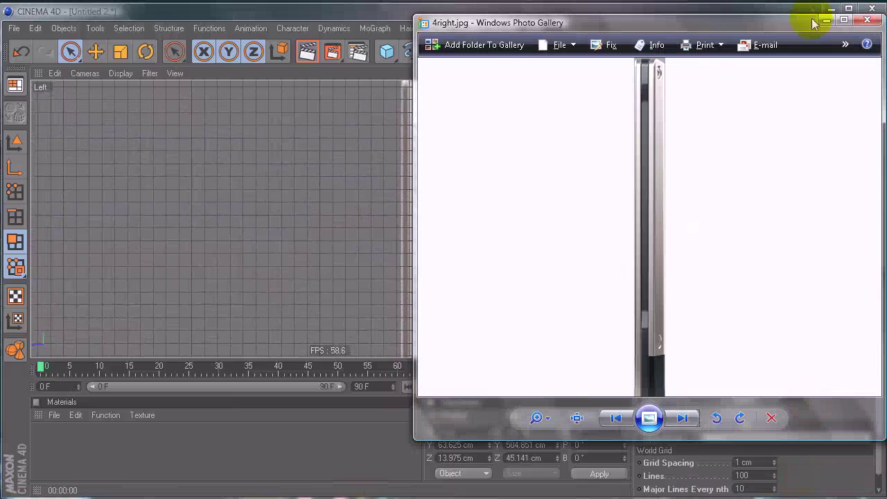
pyautogui.click(827, 21)
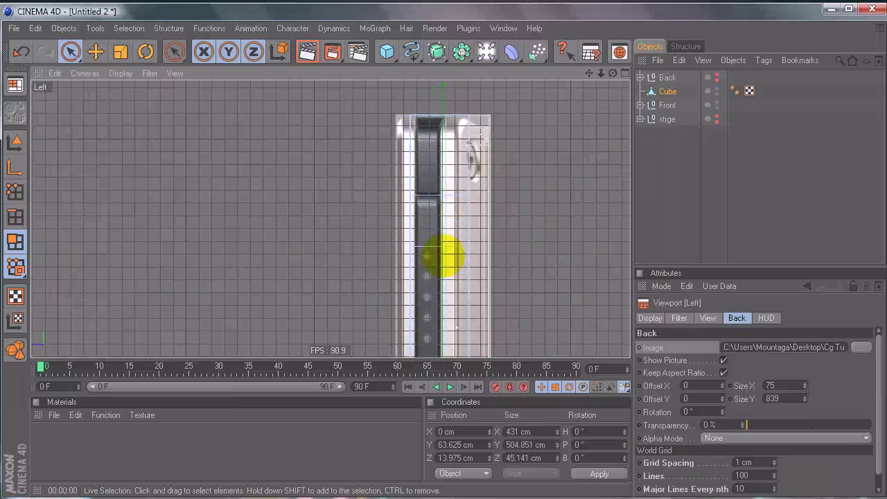
# Try to scale the selected side polygons inward along X, and undo the last scaling
pyautogui.middleClick(289, 157)
pyautogui.middleClick(259, 164)
pyautogui.keyDown('alt'); pyautogui.moveTo(259, 164); pyautogui.dragTo(429, 228); pyautogui.keyUp('alt')
pyautogui.moveTo(360, 223); pyautogui.dragTo(439, 255)
pyautogui.hotkey('ctrl', 'z')
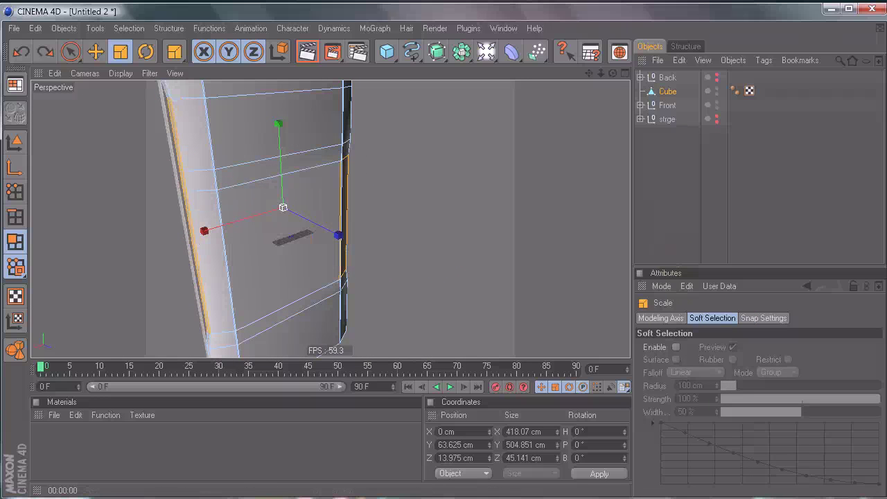
# Switch to Windows Photo Gallery and examine how the side strips look in zune-hd-black.jpg
pyautogui.click(471, 498)
pyautogui.click(689, 418)
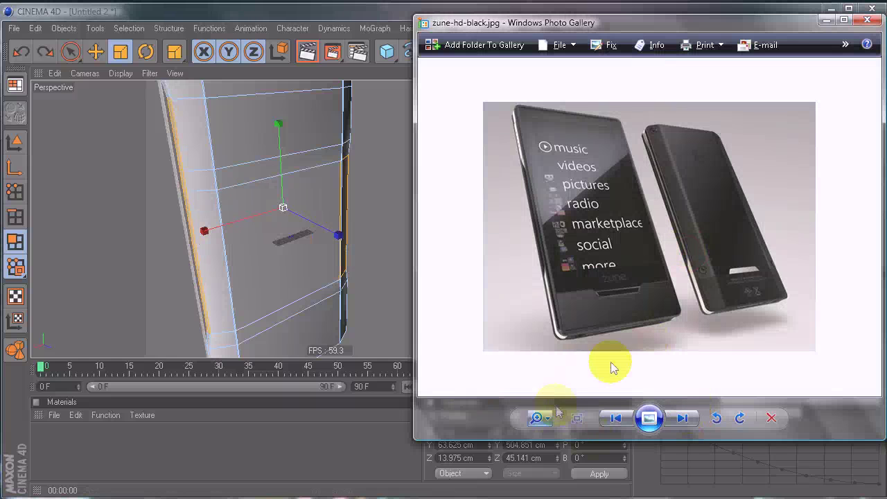
pyautogui.scroll(6, 708, 235)
pyautogui.scroll(-4, 701, 225)
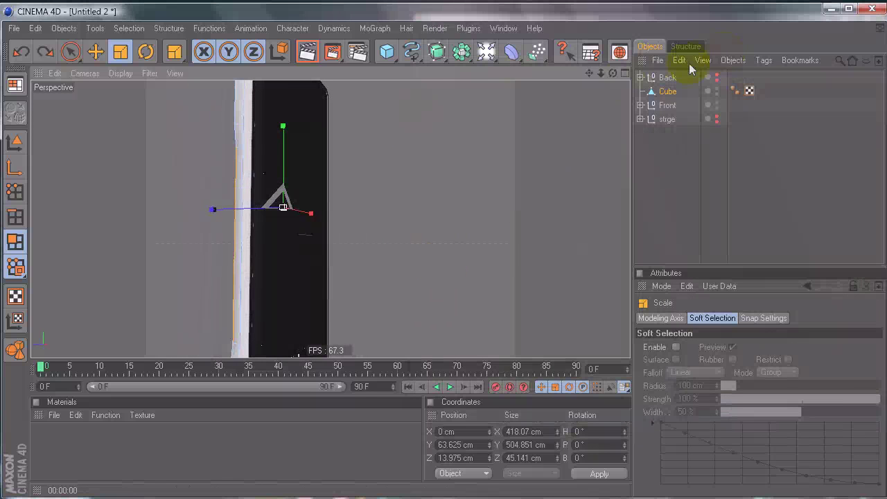
# Try to scale the selected side polygons inward along X to about 412 cm
pyautogui.keyDown('alt'); pyautogui.moveTo(549, 131); pyautogui.dragTo(442, 256); pyautogui.keyUp('alt')
pyautogui.moveTo(491, 160)
pyautogui.keyDown('alt'); pyautogui.mouseDown()
pyautogui.moveTo(444, 257)
pyautogui.moveTo(471, 154)
pyautogui.moveTo(444, 255)
pyautogui.moveTo(416, 267)
pyautogui.moveTo(448, 256)
pyautogui.mouseUp(); pyautogui.keyUp('alt')
pyautogui.keyDown('alt'); pyautogui.moveTo(448, 256); pyautogui.dragTo(516, 248, button='right'); pyautogui.keyUp('alt')
pyautogui.moveTo(226, 262); pyautogui.dragTo(443, 256)
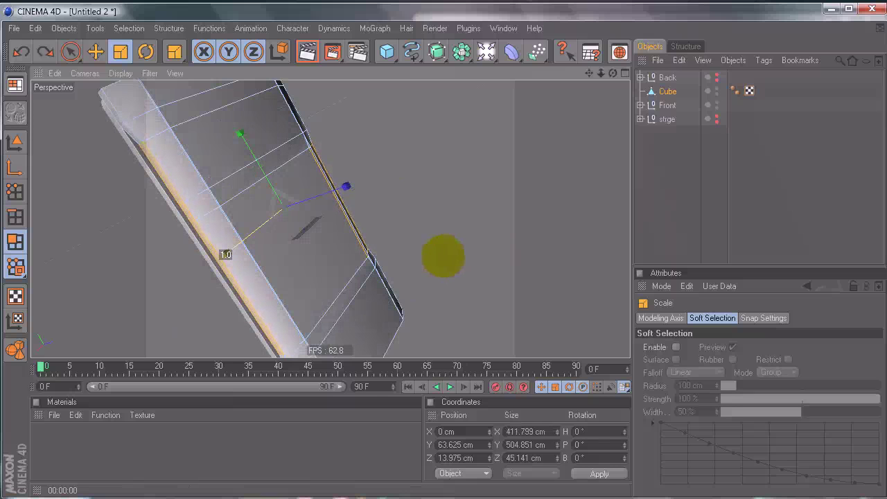
pyautogui.moveTo(443, 255); pyautogui.dragTo(321, 226)
# Inspect the body from other camera directions and undo the last scaling of the side polygons
pyautogui.click(84, 72)
pyautogui.click(158, 256)
pyautogui.click(85, 73)
pyautogui.click(111, 149)
pyautogui.hotkey('ctrl', 'z')
pyautogui.keyDown('alt'); pyautogui.moveTo(351, 171); pyautogui.dragTo(436, 169); pyautogui.keyUp('alt')
pyautogui.click(352, 192)
pyautogui.middleClick(436, 169)
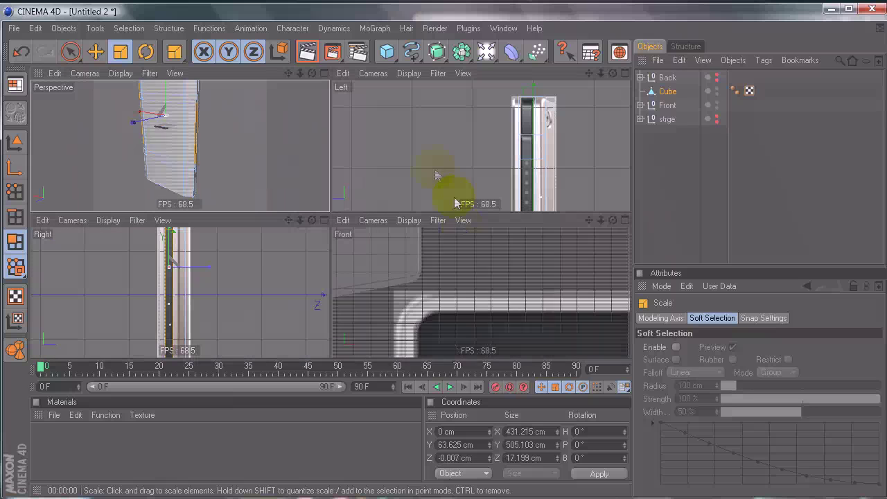
# Clear the polygon selection in the Left view
pyautogui.middleClick(523, 194)
pyautogui.keyDown('alt'); pyautogui.moveTo(445, 253); pyautogui.dragTo(444, 256, button='middle'); pyautogui.keyUp('alt')
pyautogui.click(574, 262)
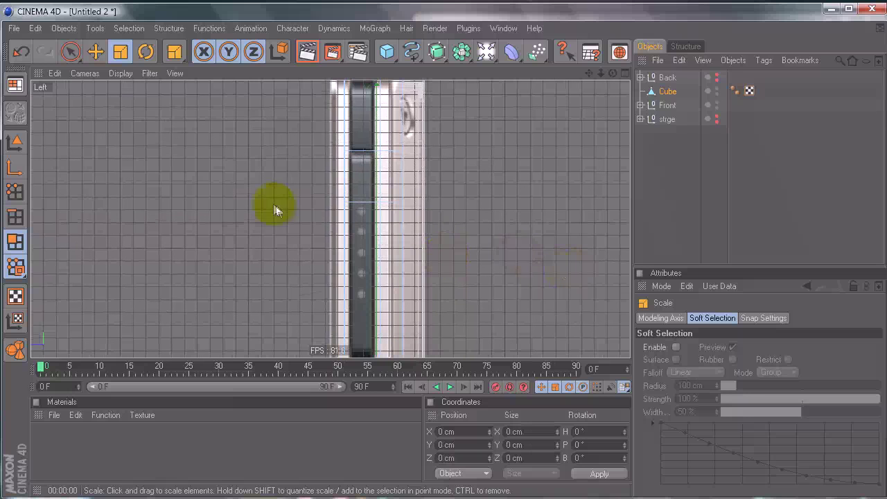
# Mirror the Left view's background image by turning off Keep Aspect Ratio and setting Size X to -75
pyautogui.middleClick(277, 203)
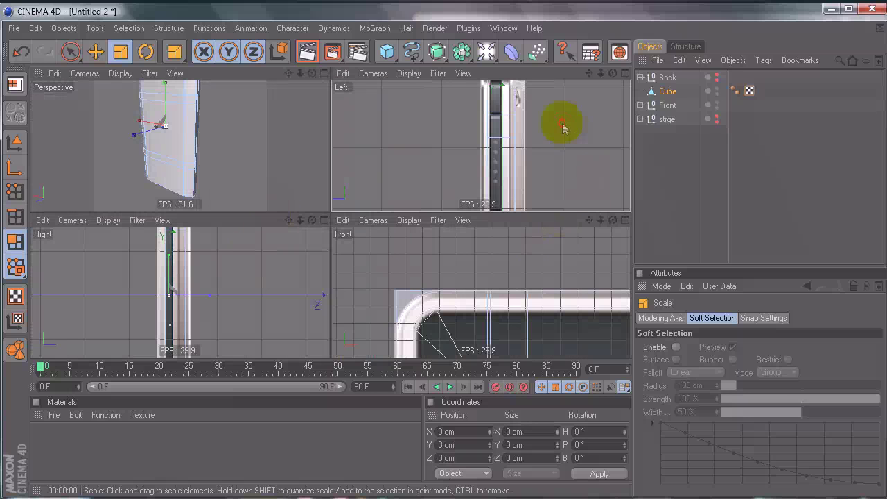
pyautogui.click(661, 285)
pyautogui.click(701, 208)
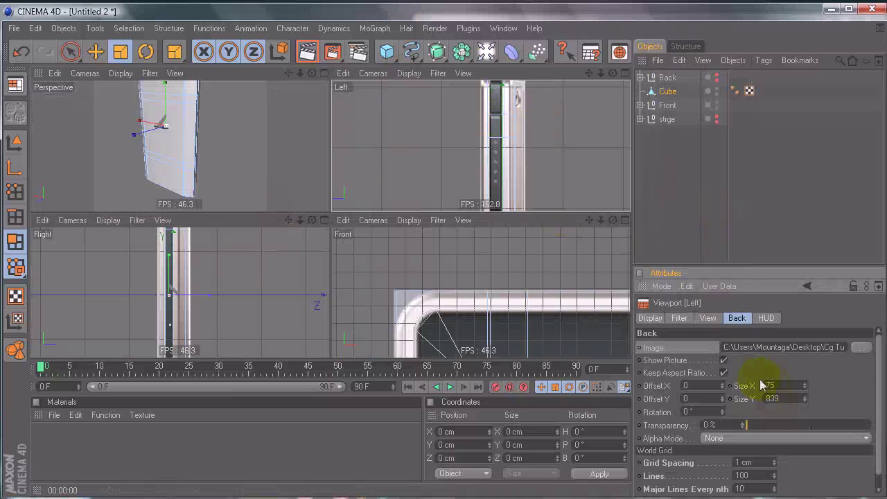
pyautogui.click(722, 373)
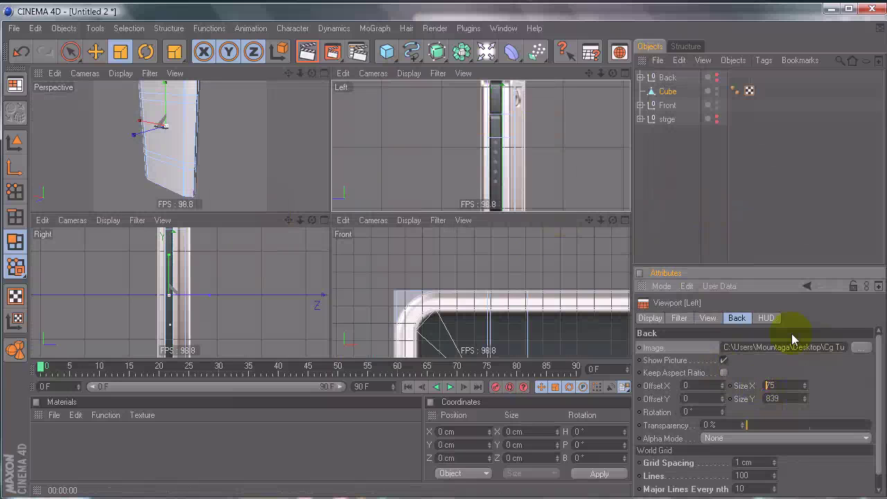
pyautogui.write('-')
pyautogui.press('Return')
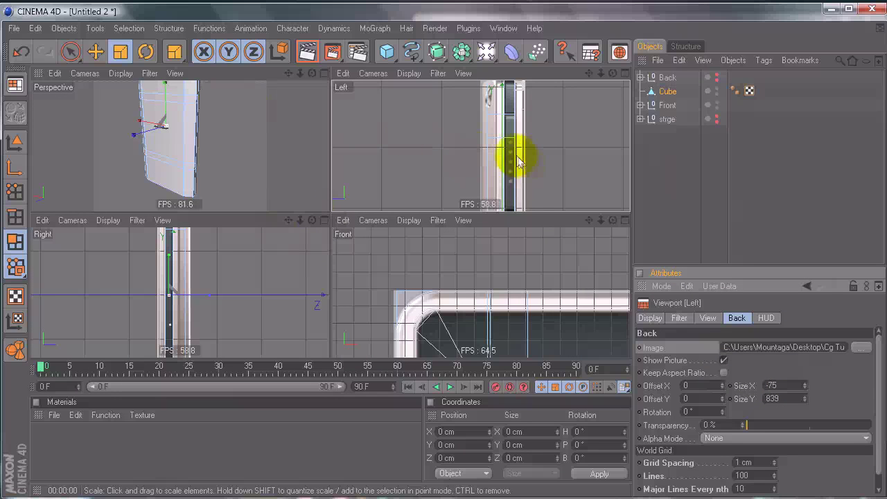
# Select the Cube polygons along the dark middle strip in the Left view with Live Selection
pyautogui.click(510, 160)
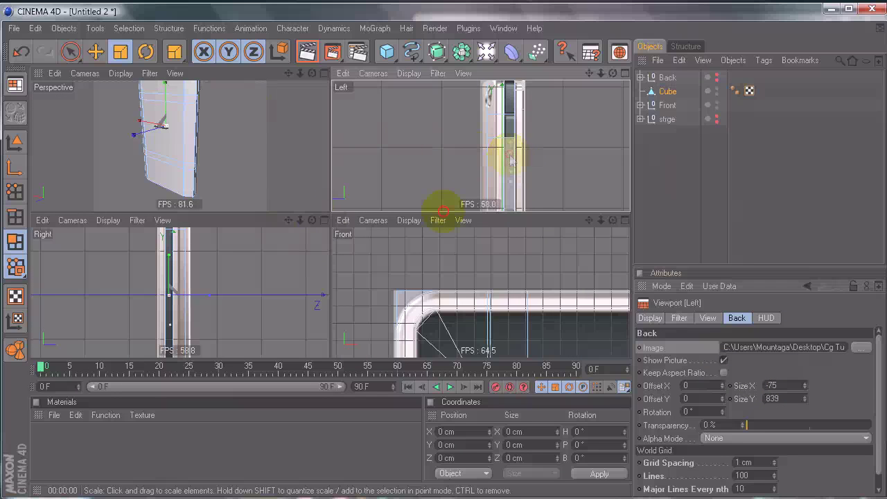
pyautogui.middleClick(548, 162)
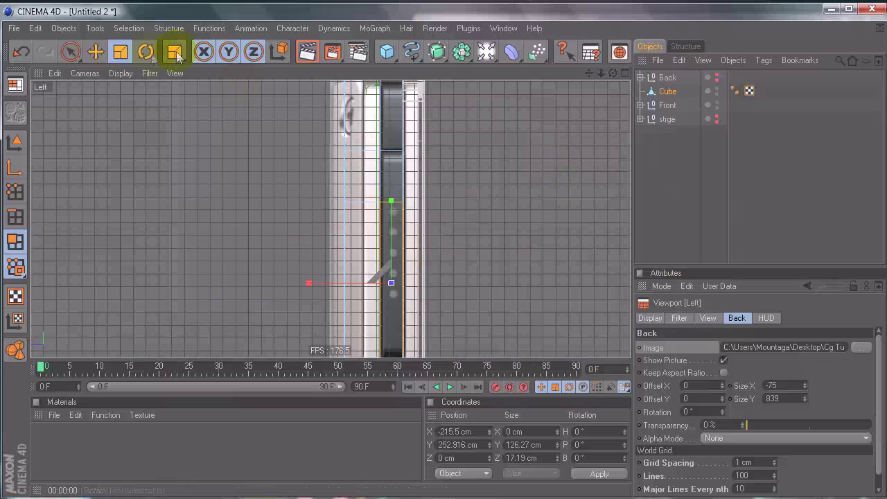
pyautogui.click(70, 51)
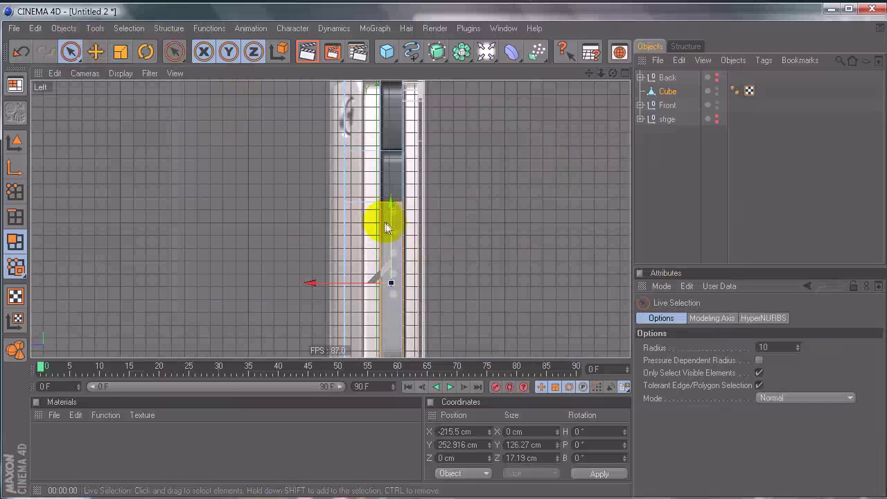
pyautogui.click(439, 264)
pyautogui.keyDown('alt'); pyautogui.moveTo(489, 266); pyautogui.dragTo(452, 380, button='middle'); pyautogui.keyUp('alt')
pyautogui.click(420, 232)
# Add the matching middle strip polygons on the opposite side to the selection in the Right view
pyautogui.middleClick(300, 264)
pyautogui.middleClick(261, 276)
pyautogui.keyDown('alt'); pyautogui.moveTo(350, 212); pyautogui.dragTo(360, 291, button='middle'); pyautogui.keyUp('alt')
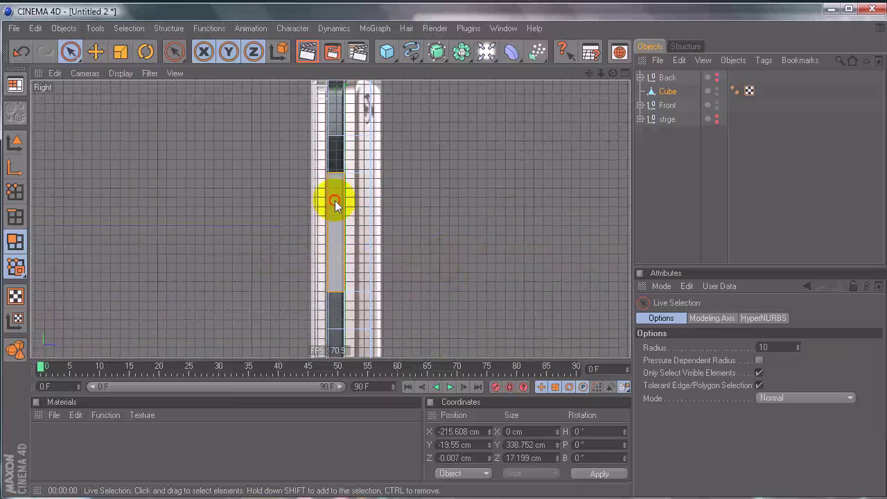
pyautogui.click(334, 200)
pyautogui.keyDown('alt'); pyautogui.moveTo(362, 323); pyautogui.dragTo(390, 140, button='middle'); pyautogui.keyUp('alt')
pyautogui.keyDown('shift'); pyautogui.click(363, 307); pyautogui.keyUp('shift')
pyautogui.keyDown('alt'); pyautogui.moveTo(444, 256); pyautogui.dragTo(416, 477, button='middle'); pyautogui.keyUp('alt')
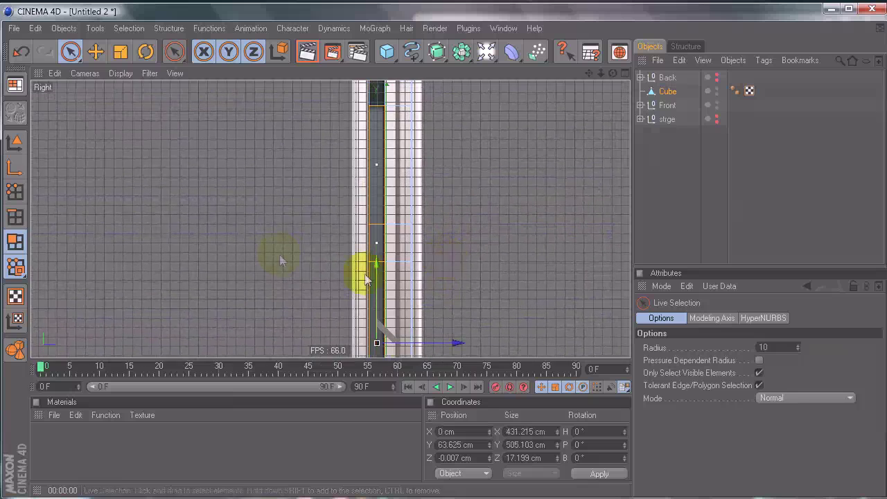
# Scale the selected strip polygons on both sides inward along X to about 412 cm in the Perspective view
pyautogui.middleClick(280, 257)
pyautogui.middleClick(236, 168)
pyautogui.keyDown('alt'); pyautogui.moveTo(217, 152); pyautogui.dragTo(262, 163); pyautogui.keyUp('alt')
pyautogui.keyDown('alt'); pyautogui.moveTo(243, 176); pyautogui.dragTo(443, 257, button='right'); pyautogui.keyUp('alt')
pyautogui.keyDown('alt'); pyautogui.moveTo(443, 256); pyautogui.dragTo(293, 171, button='middle'); pyautogui.keyUp('alt')
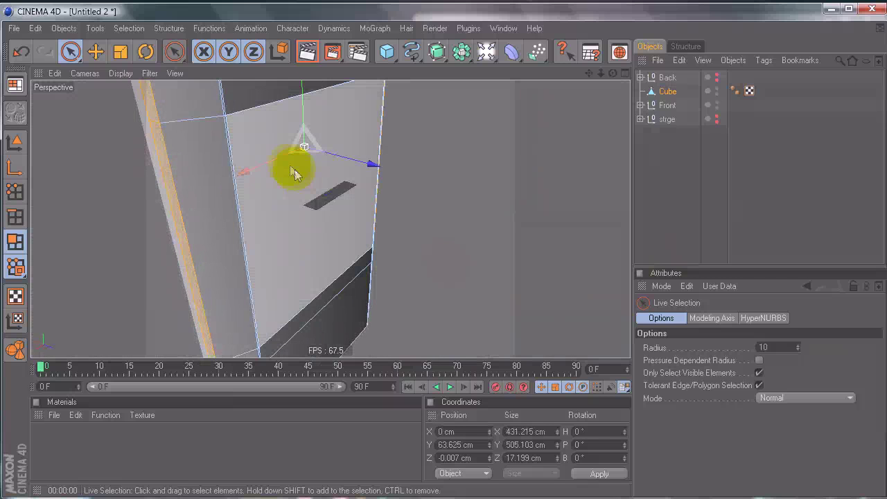
pyautogui.press('t')
pyautogui.moveTo(242, 175); pyautogui.dragTo(441, 256)
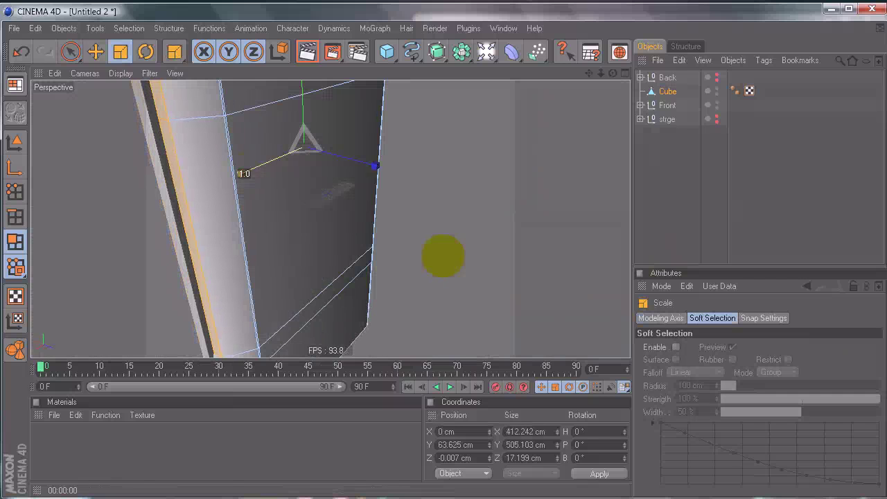
# Set the Cube's Phong angle to 57° to adjust the shading around the recessed side strips
pyautogui.click(653, 231)
pyautogui.keyDown('alt'); pyautogui.moveTo(500, 183); pyautogui.dragTo(424, 249); pyautogui.keyUp('alt')
pyautogui.keyDown('alt'); pyautogui.moveTo(500, 184); pyautogui.dragTo(443, 257, button='right'); pyautogui.keyUp('alt')
pyautogui.moveTo(443, 257)
pyautogui.keyDown('alt'); pyautogui.mouseDown()
pyautogui.moveTo(431, 252)
pyautogui.moveTo(469, 251)
pyautogui.moveTo(444, 256)
pyautogui.mouseUp(); pyautogui.keyUp('alt')
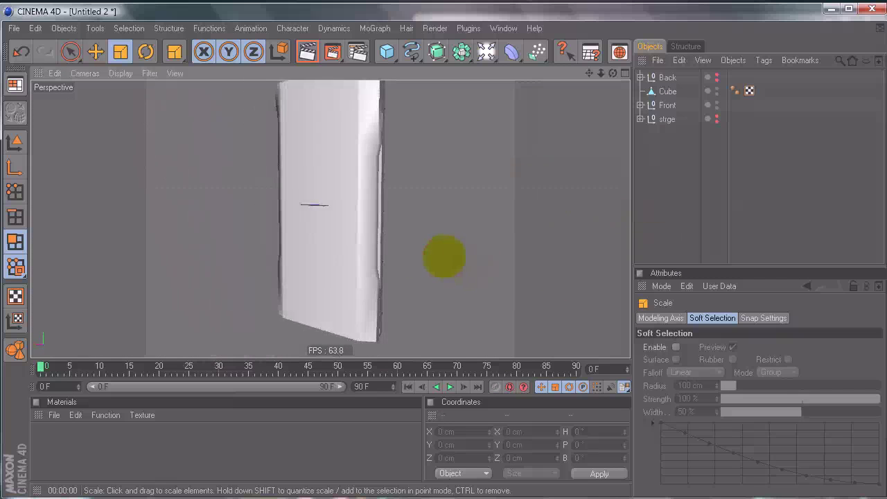
pyautogui.keyDown('alt'); pyautogui.moveTo(402, 160); pyautogui.dragTo(412, 158); pyautogui.keyUp('alt')
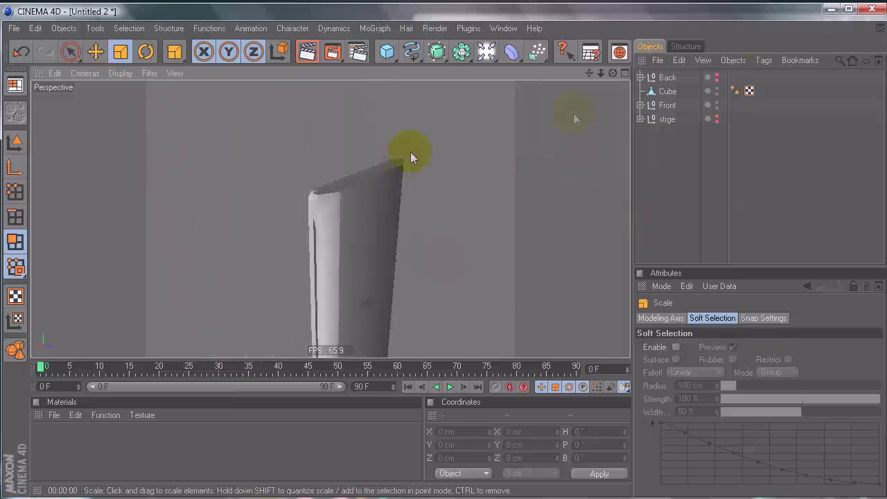
pyautogui.click(735, 90)
pyautogui.moveTo(746, 407); pyautogui.dragTo(745, 402)
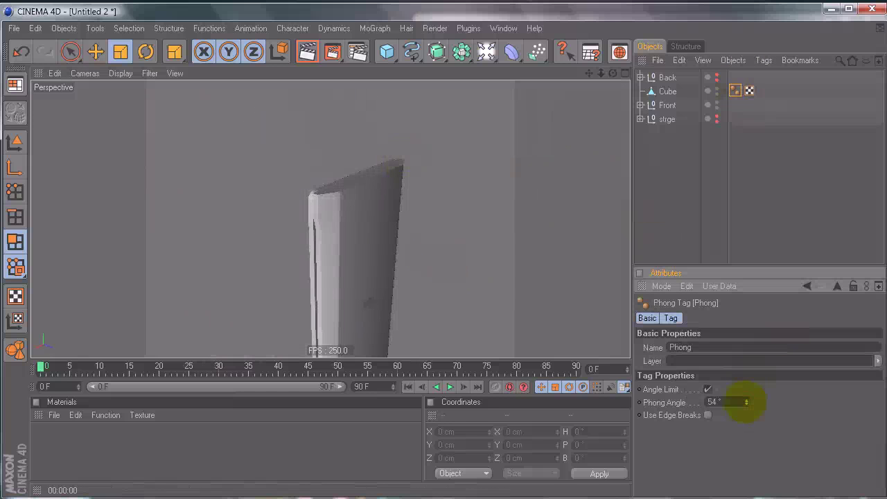
pyautogui.keyDown('alt'); pyautogui.moveTo(449, 254); pyautogui.dragTo(505, 212); pyautogui.keyUp('alt')
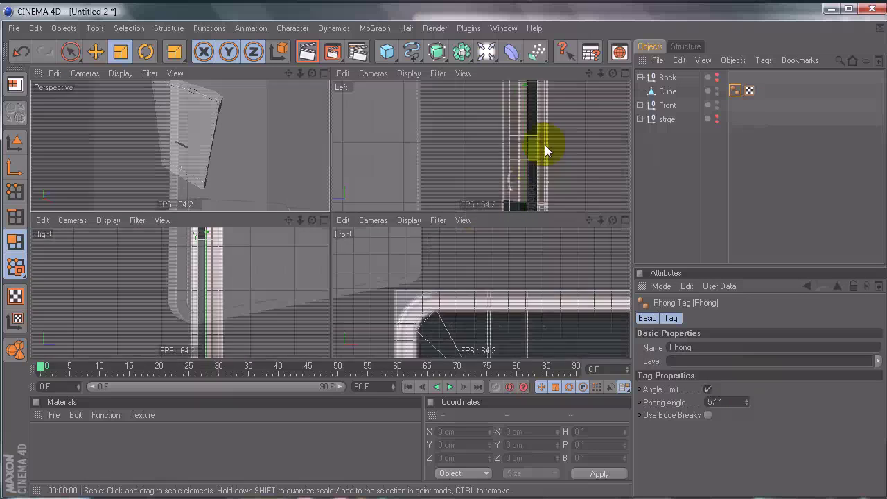
# Select the Cube and its dark middle strip polygons beside the row of dots in the Left view
pyautogui.middleClick(547, 143)
pyautogui.keyDown('alt'); pyautogui.moveTo(443, 256); pyautogui.dragTo(446, 422, button='middle'); pyautogui.keyUp('alt')
pyautogui.click(669, 92)
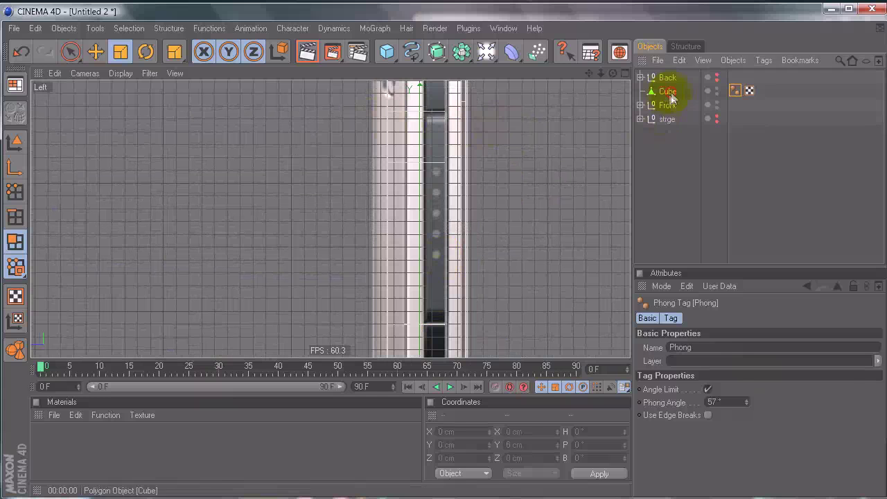
pyautogui.click(436, 135)
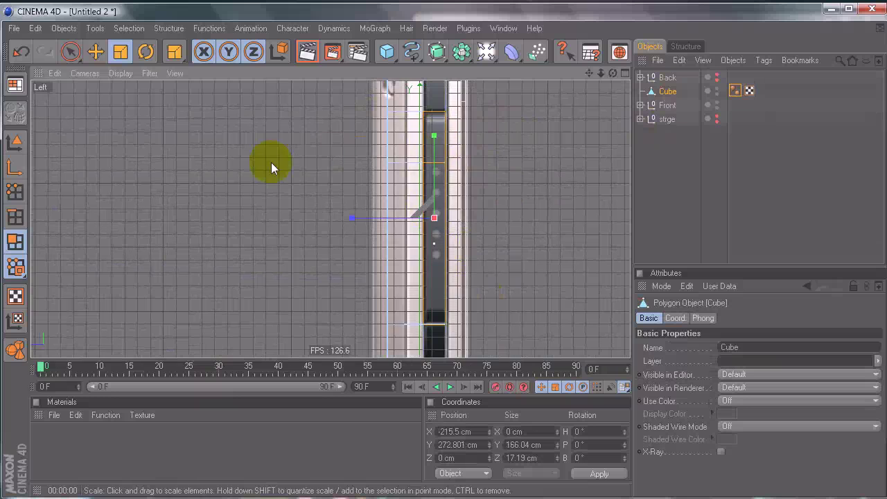
# Try moving the selected strip polygons inward along X to about -196 cm in the Front view, and undo the move
pyautogui.middleClick(241, 239)
pyautogui.middleClick(460, 281)
pyautogui.keyDown('alt'); pyautogui.moveTo(525, 257); pyautogui.dragTo(444, 257, button='middle'); pyautogui.keyUp('alt')
pyautogui.scroll(-5, 444, 262)
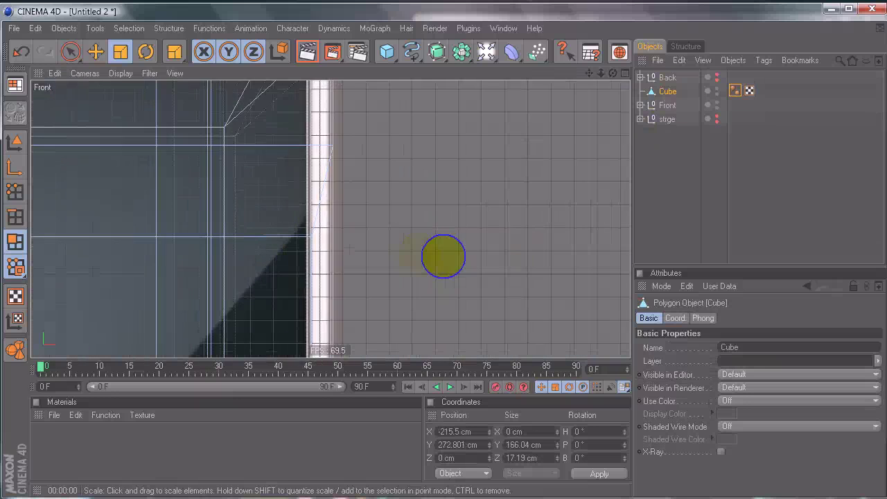
pyautogui.scroll(6, 484, 246)
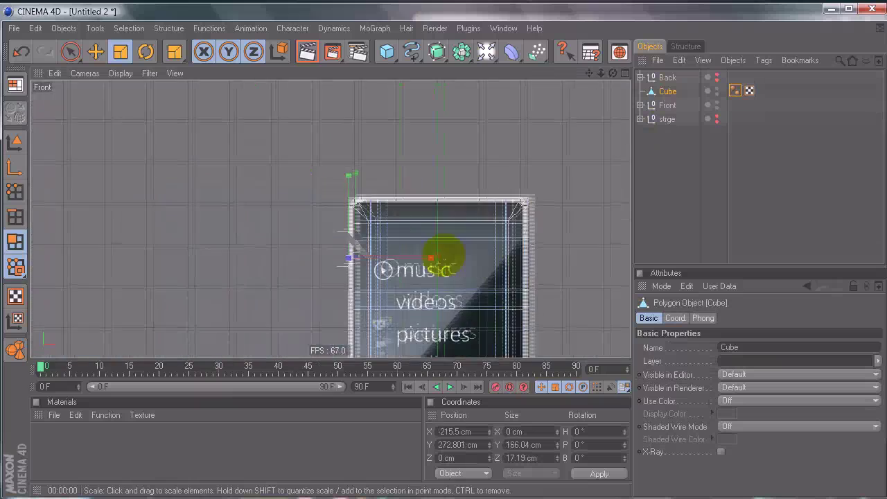
pyautogui.keyDown('alt'); pyautogui.moveTo(492, 252); pyautogui.dragTo(498, 251, button='right'); pyautogui.keyUp('alt')
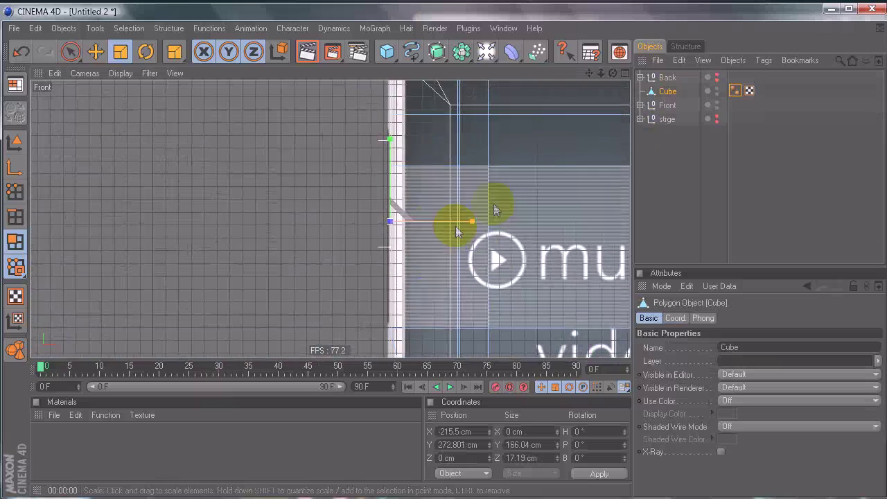
pyautogui.press('e')
pyautogui.moveTo(450, 224); pyautogui.dragTo(444, 256)
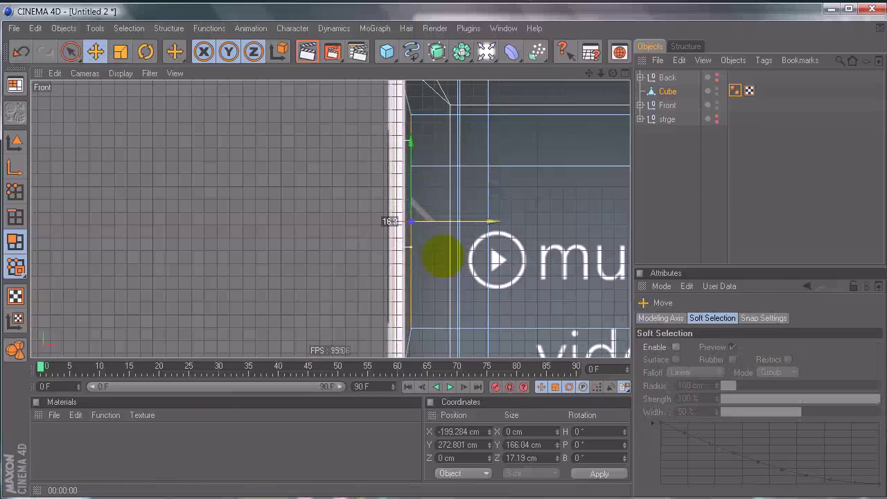
pyautogui.keyDown('alt'); pyautogui.moveTo(443, 253); pyautogui.dragTo(455, 126, button='middle'); pyautogui.keyUp('alt')
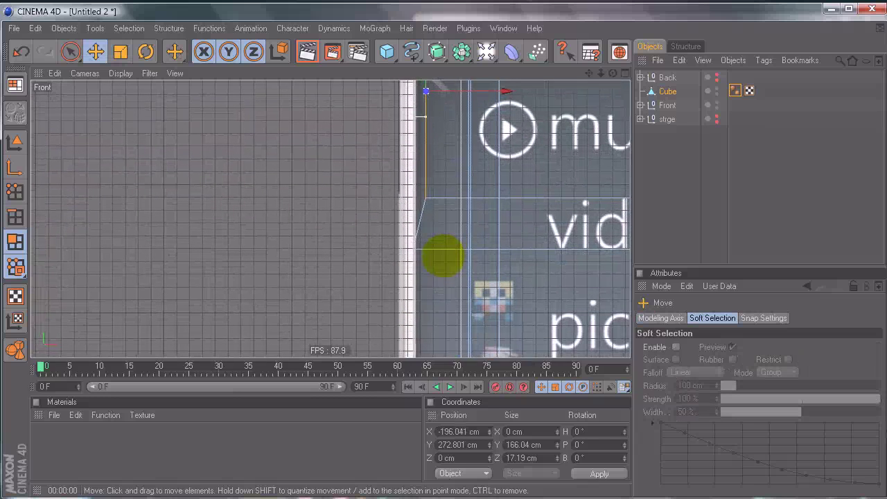
pyautogui.hotkey('ctrl', 'z')
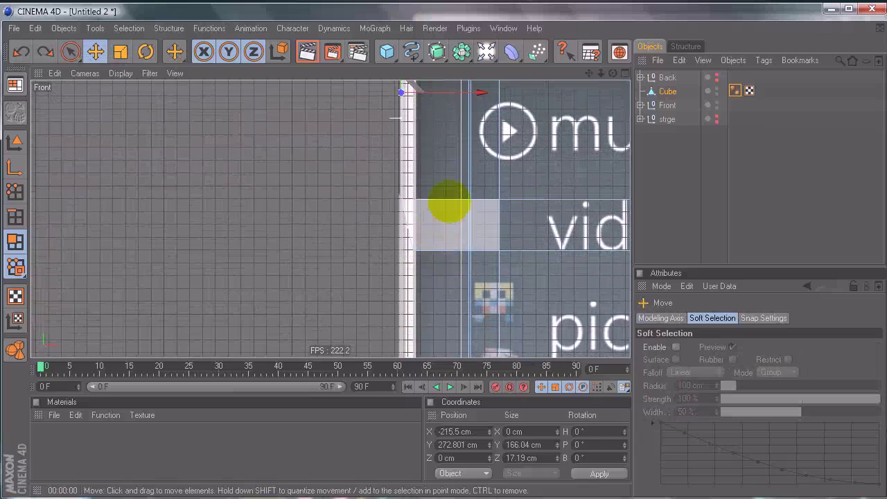
# Cut the Cube just below the strip section's lower end in the Left view, using the Knife in Plane mode on X-Z
pyautogui.keyDown('alt'); pyautogui.moveTo(449, 202); pyautogui.dragTo(444, 256, button='middle'); pyautogui.keyUp('alt')
pyautogui.scroll(6, 447, 255)
pyautogui.keyDown('alt'); pyautogui.moveTo(474, 215); pyautogui.dragTo(428, 291, button='middle'); pyautogui.keyUp('alt')
pyautogui.middleClick(457, 216)
pyautogui.middleClick(508, 168)
pyautogui.keyDown('alt'); pyautogui.moveTo(527, 223); pyautogui.dragTo(439, 239, button='middle'); pyautogui.keyUp('alt')
pyautogui.moveTo(530, 257)
pyautogui.keyDown('alt'); pyautogui.mouseDown(button='right')
pyautogui.moveTo(441, 257)
pyautogui.moveTo(531, 265)
pyautogui.mouseUp(button='right'); pyautogui.keyUp('alt')
pyautogui.moveTo(531, 266)
pyautogui.keyDown('alt'); pyautogui.mouseDown(button='middle')
pyautogui.moveTo(441, 257)
pyautogui.moveTo(523, 267)
pyautogui.mouseUp(button='middle'); pyautogui.keyUp('alt')
pyautogui.rightClick(516, 265)
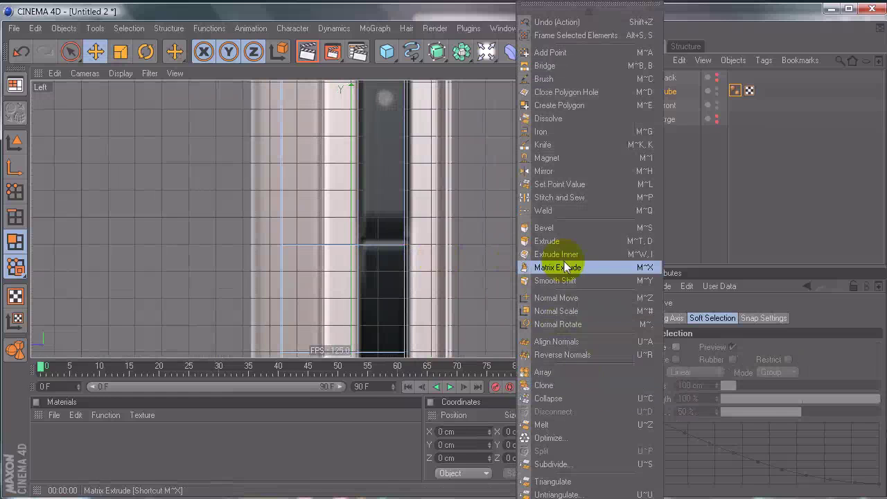
pyautogui.click(548, 147)
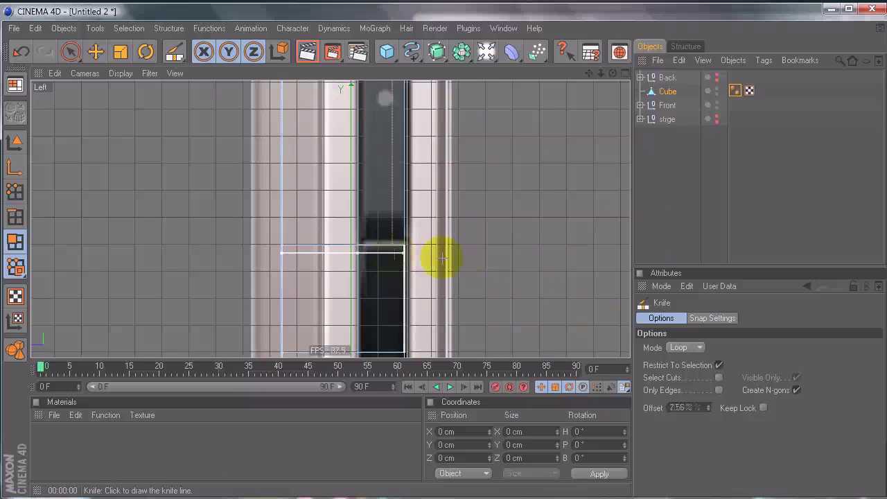
pyautogui.click(679, 346)
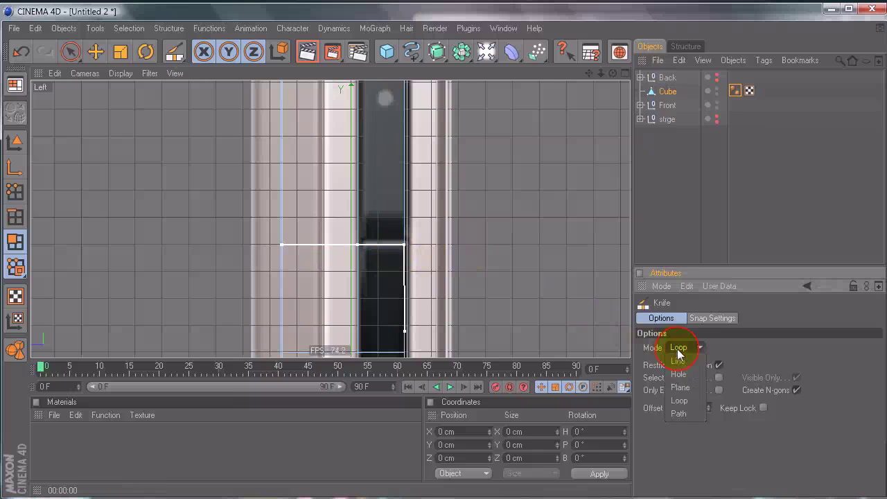
pyautogui.click(686, 388)
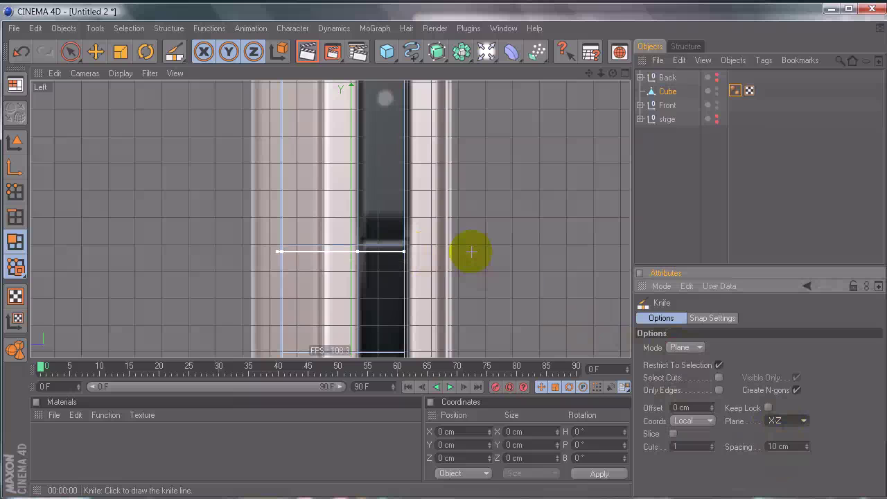
pyautogui.moveTo(471, 252); pyautogui.dragTo(475, 234)
pyautogui.click(470, 175)
# Cut the Cube along another X-Z plane just above the strip section's upper end in the Left view
pyautogui.keyDown('alt'); pyautogui.moveTo(442, 250); pyautogui.dragTo(444, 256, button='middle'); pyautogui.keyUp('alt')
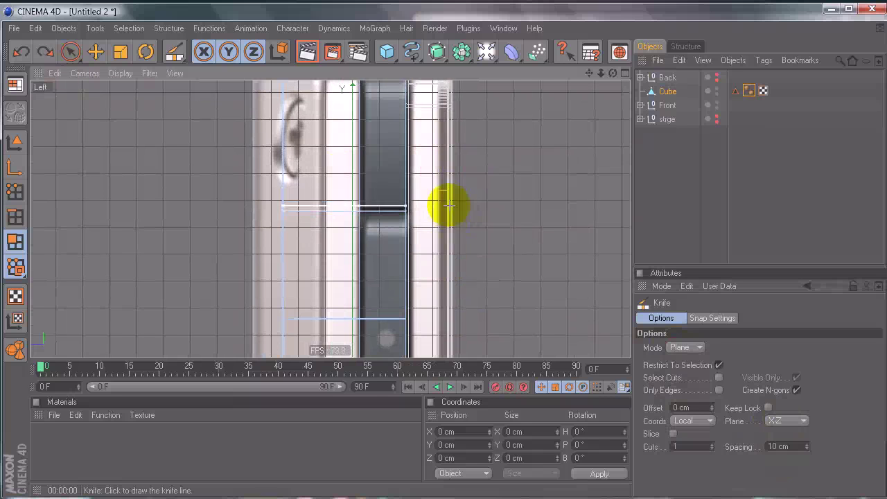
pyautogui.moveTo(452, 201); pyautogui.dragTo(347, 88)
pyautogui.click(385, 264)
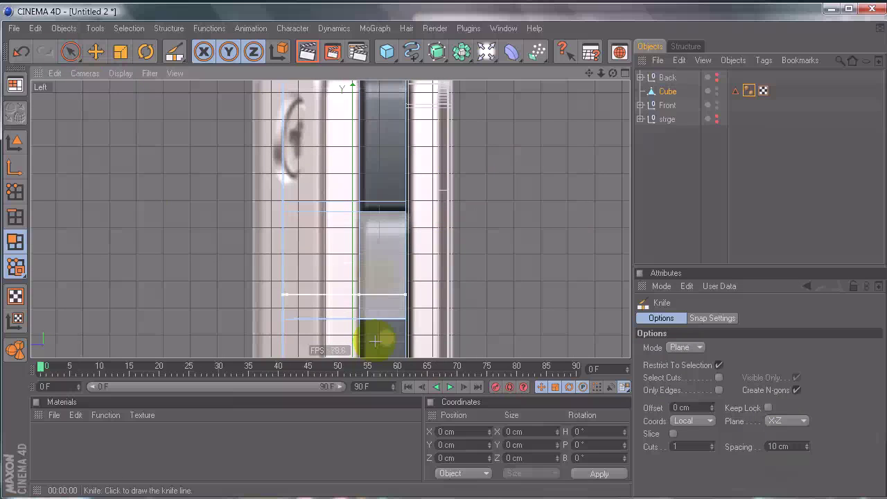
pyautogui.click(416, 201)
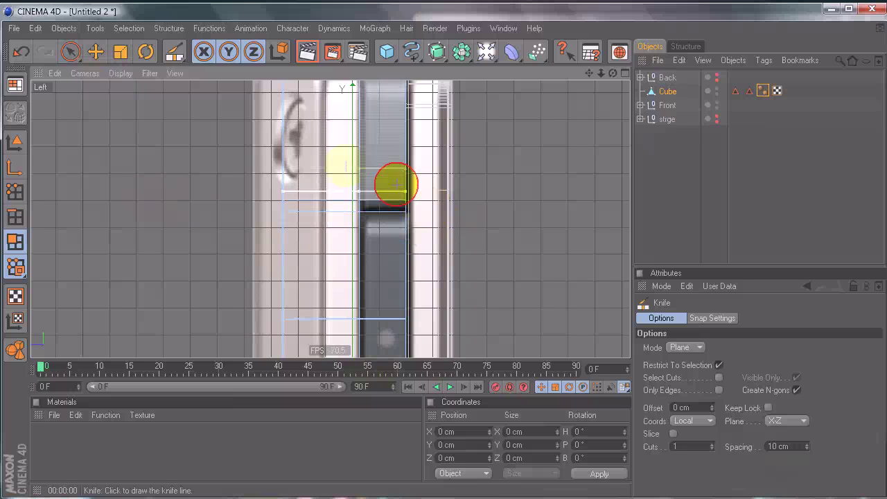
# Move the selected strip polygons inward along X to about -207.1 cm in the Front view
pyautogui.click(75, 53)
pyautogui.keyDown('alt'); pyautogui.moveTo(399, 267); pyautogui.dragTo(411, 2, button='middle'); pyautogui.keyUp('alt')
pyautogui.keyDown('shift'); pyautogui.click(373, 266); pyautogui.keyUp('shift')
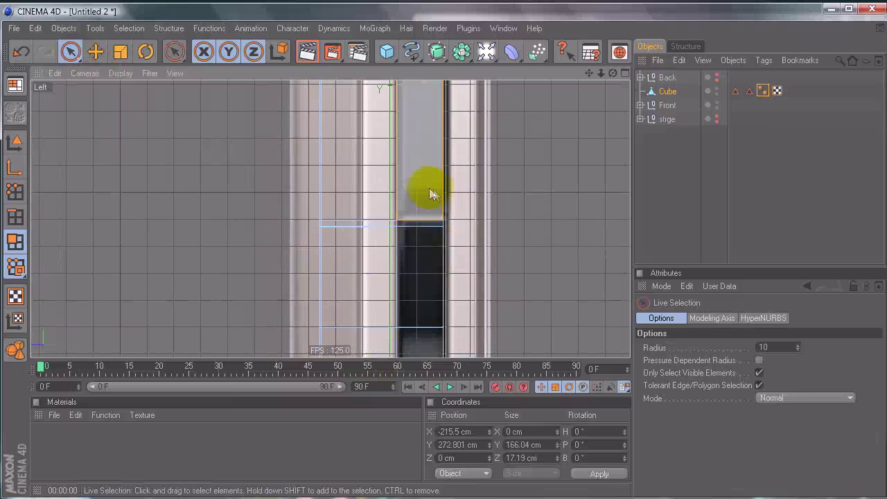
pyautogui.middleClick(430, 190)
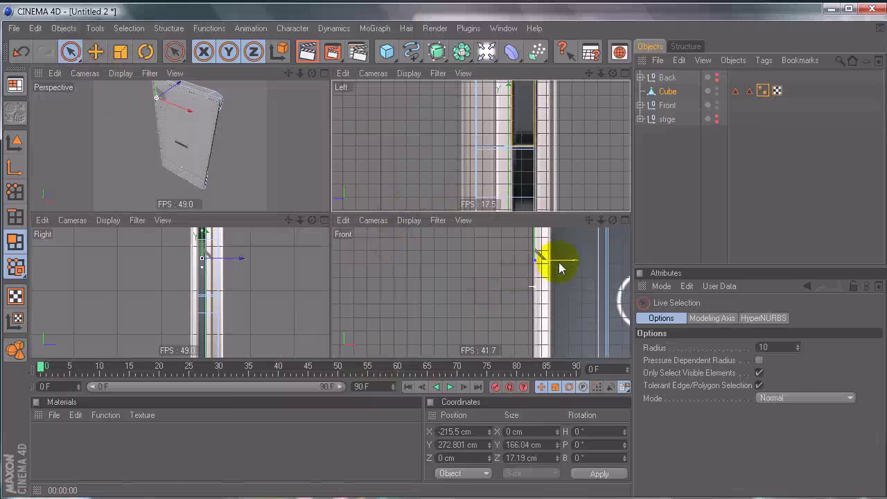
pyautogui.moveTo(559, 263); pyautogui.dragTo(570, 263)
pyautogui.middleClick(444, 256)
pyautogui.scroll(4, 439, 253)
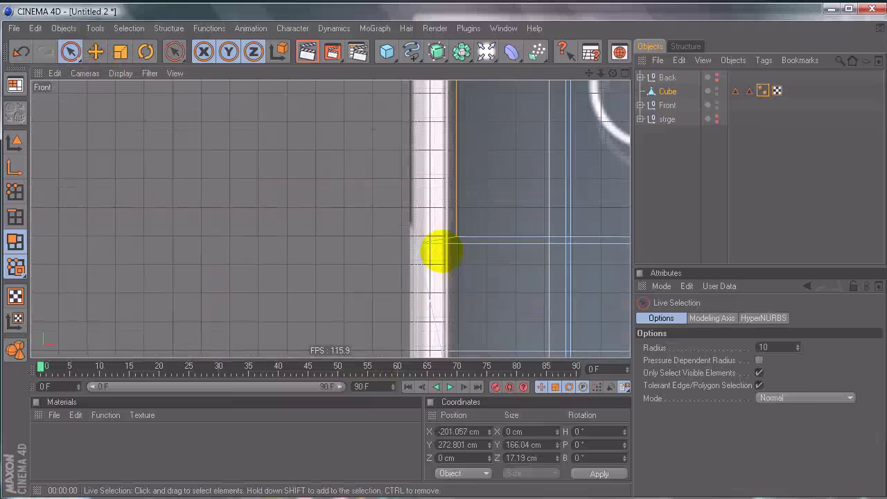
pyautogui.keyDown('alt'); pyautogui.moveTo(443, 257); pyautogui.dragTo(464, 416, button='middle'); pyautogui.keyUp('alt')
pyautogui.keyDown('alt'); pyautogui.moveTo(446, 253); pyautogui.dragTo(455, 289, button='middle'); pyautogui.keyUp('alt')
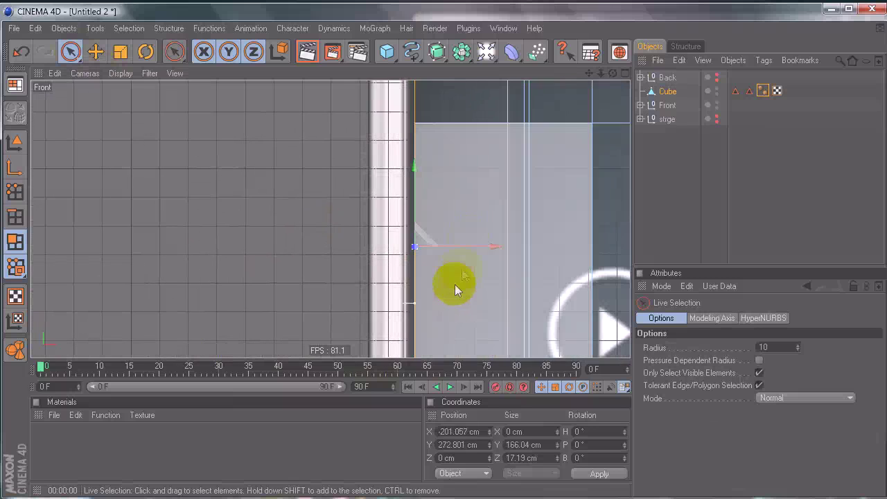
pyautogui.moveTo(459, 253); pyautogui.dragTo(450, 253)
# Fine-tune the selected strip polygons' X position to about -206.9 cm in the Perspective view and deselect the Cube
pyautogui.middleClick(182, 183)
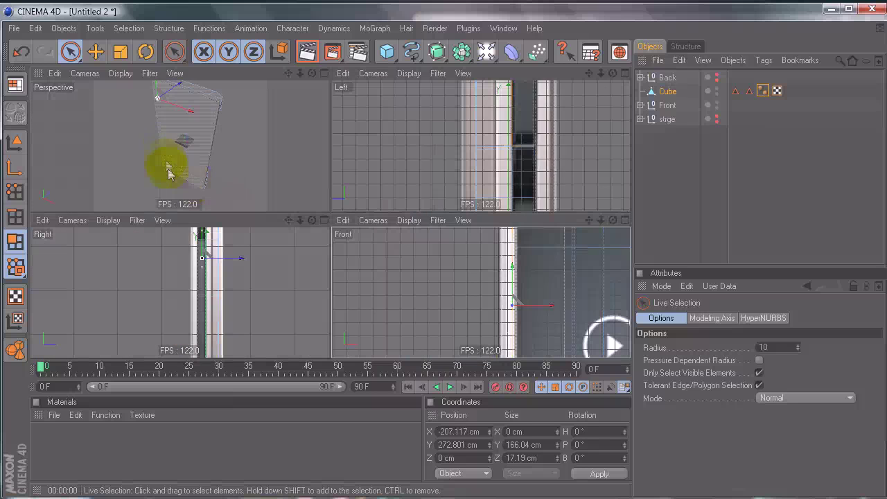
pyautogui.middleClick(170, 166)
pyautogui.keyDown('alt'); pyautogui.moveTo(183, 145); pyautogui.dragTo(444, 259); pyautogui.keyUp('alt')
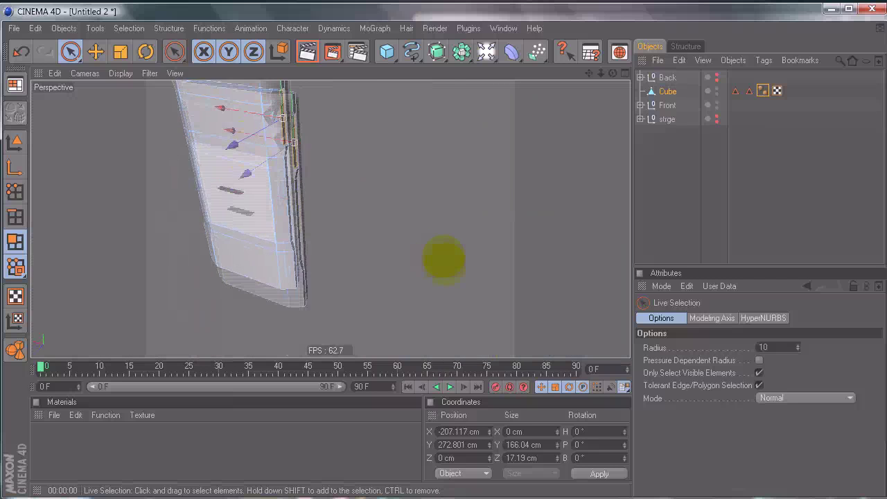
pyautogui.keyDown('alt'); pyautogui.moveTo(452, 259); pyautogui.dragTo(561, 294, button='right'); pyautogui.keyUp('alt')
pyautogui.keyDown('alt'); pyautogui.moveTo(247, 157); pyautogui.dragTo(444, 258); pyautogui.keyUp('alt')
pyautogui.moveTo(294, 237); pyautogui.dragTo(443, 256)
pyautogui.moveTo(359, 251)
pyautogui.mouseDown()
pyautogui.moveTo(348, 243)
pyautogui.moveTo(356, 254)
pyautogui.mouseUp()
pyautogui.click(673, 196)
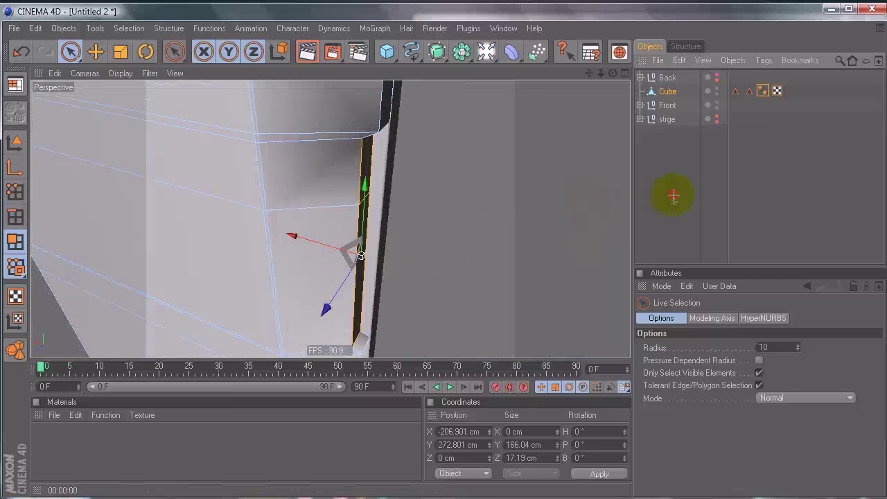
# Inspect the shading around the recessed strip and set the Cube's Phong angle to 56°
pyautogui.scroll(-5, 576, 174)
pyautogui.keyDown('alt'); pyautogui.moveTo(576, 174); pyautogui.dragTo(451, 255); pyautogui.keyUp('alt')
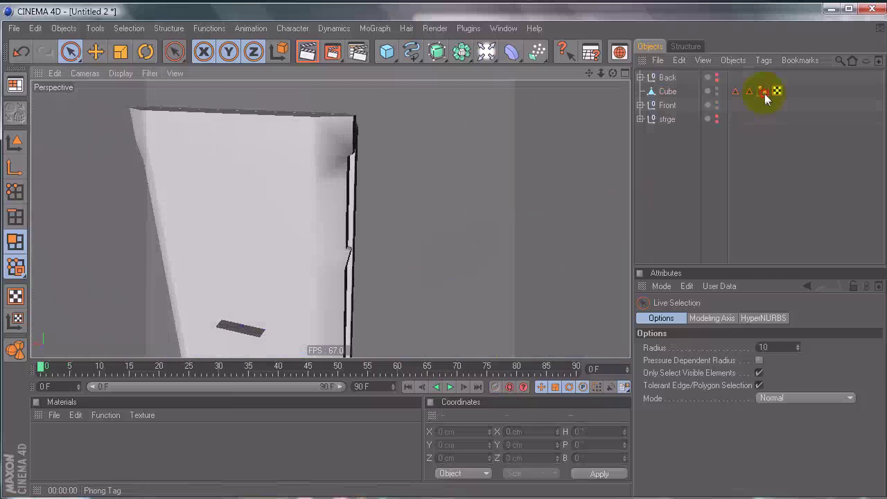
pyautogui.click(763, 92)
pyautogui.click(665, 92)
pyautogui.keyDown('alt'); pyautogui.moveTo(534, 271); pyautogui.dragTo(445, 262); pyautogui.keyUp('alt')
pyautogui.keyDown('alt'); pyautogui.moveTo(429, 128); pyautogui.dragTo(436, 135); pyautogui.keyUp('alt')
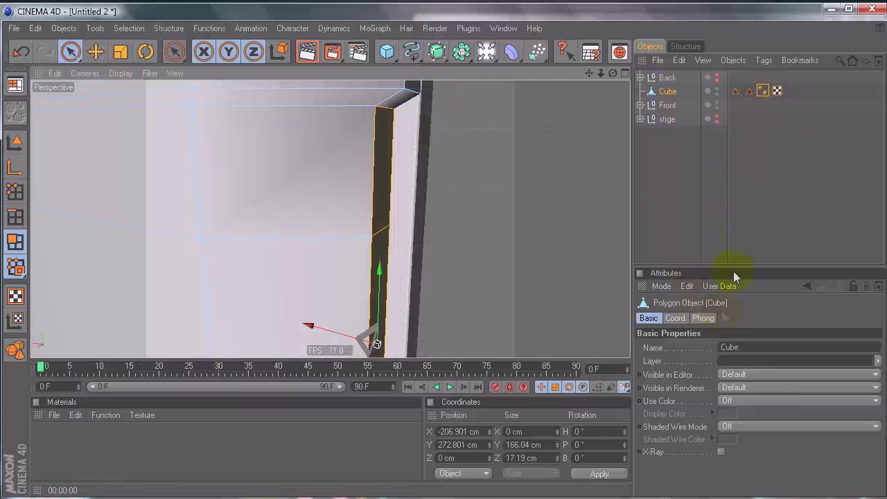
pyautogui.click(703, 318)
pyautogui.keyDown('alt'); pyautogui.moveTo(538, 228); pyautogui.dragTo(437, 255); pyautogui.keyUp('alt')
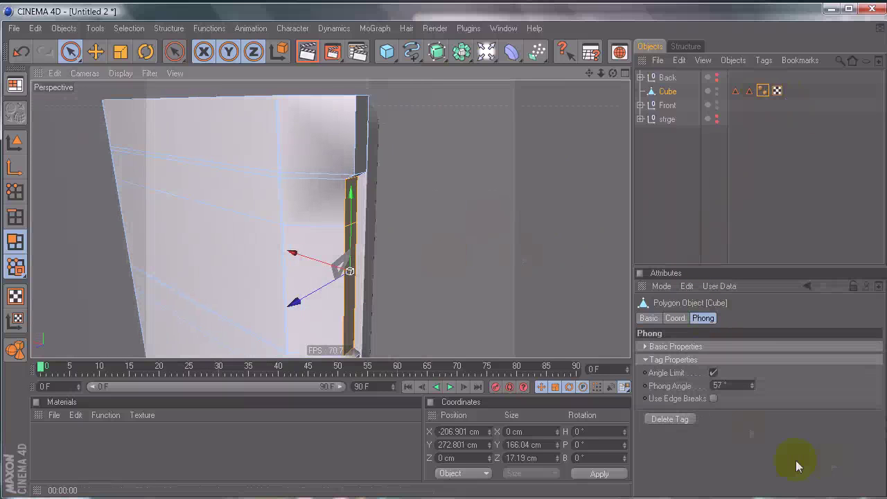
pyautogui.keyDown('alt'); pyautogui.moveTo(281, 109); pyautogui.dragTo(446, 262); pyautogui.keyUp('alt')
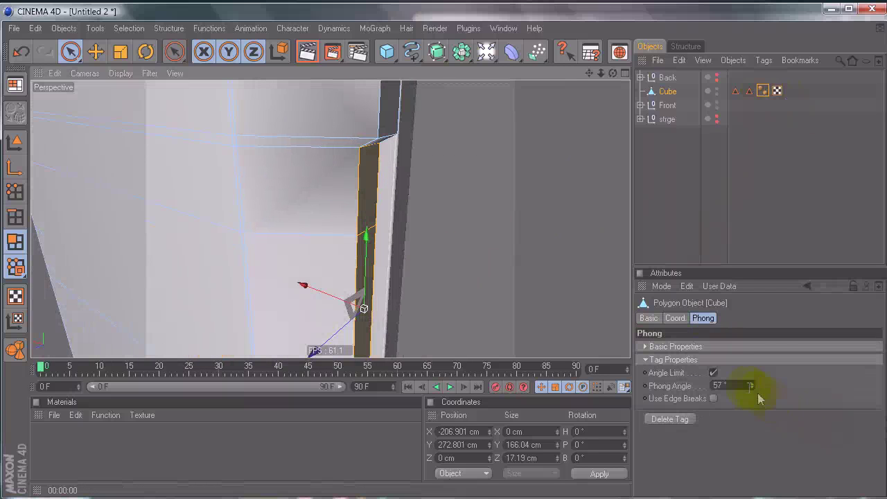
pyautogui.moveTo(752, 387); pyautogui.dragTo(752, 387)
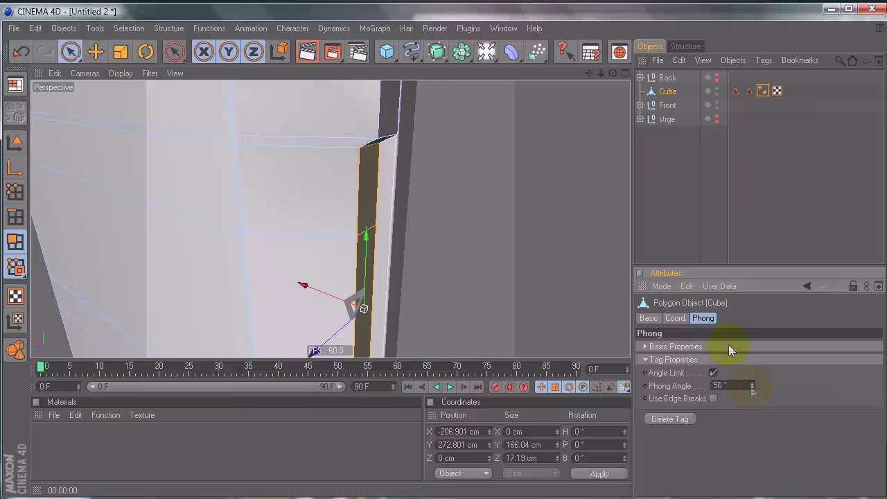
# Try Phong angles of 53° and 57° on the Cube's Phong tag and return it to 56°
pyautogui.click(681, 210)
pyautogui.keyDown('alt'); pyautogui.moveTo(353, 254); pyautogui.dragTo(409, 147); pyautogui.keyUp('alt')
pyautogui.keyDown('alt'); pyautogui.moveTo(448, 143); pyautogui.dragTo(514, 136, button='right'); pyautogui.keyUp('alt')
pyautogui.click(762, 90)
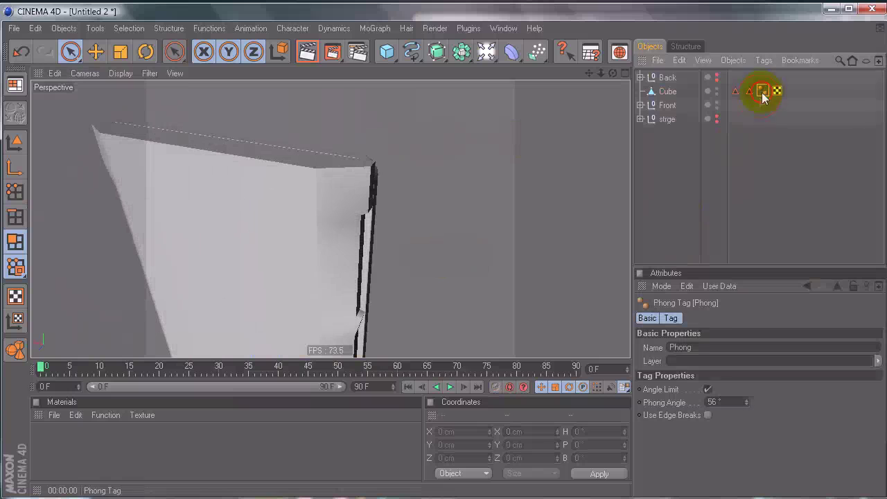
pyautogui.click(746, 404)
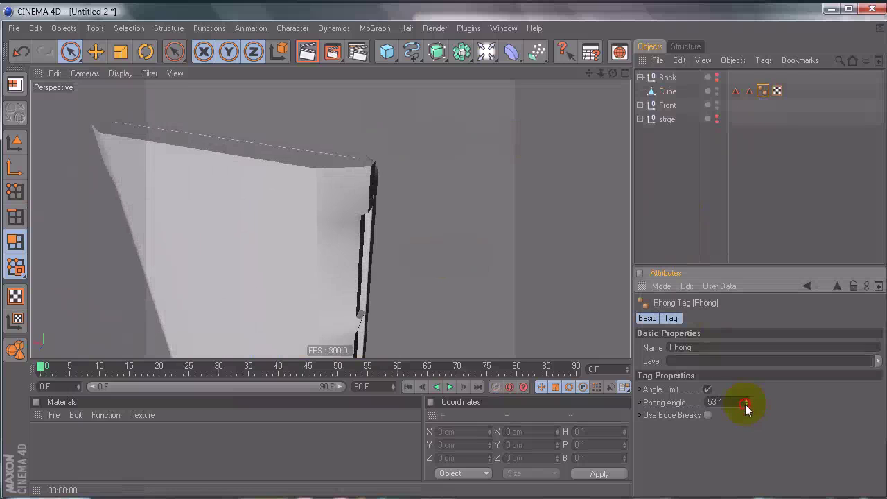
pyautogui.moveTo(746, 404); pyautogui.dragTo(734, 404)
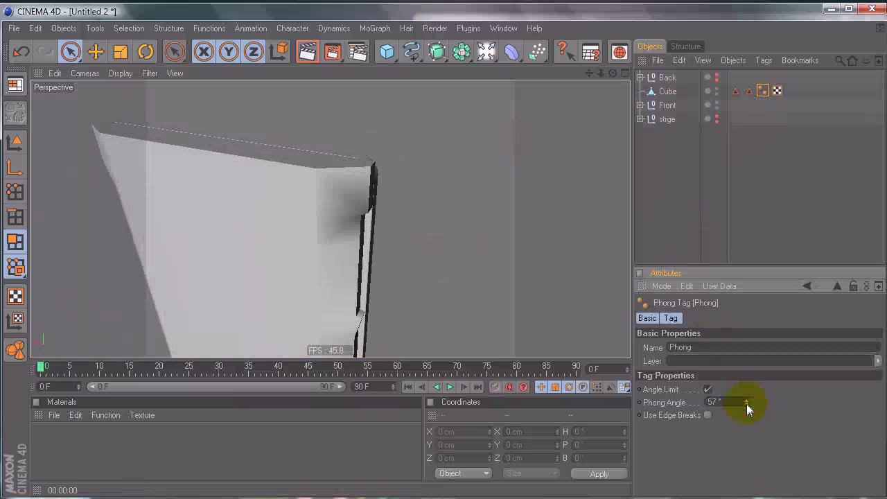
pyautogui.moveTo(392, 134)
pyautogui.keyDown('alt'); pyautogui.mouseDown()
pyautogui.moveTo(436, 254)
pyautogui.moveTo(386, 123)
pyautogui.moveTo(446, 257)
pyautogui.moveTo(461, 258)
pyautogui.moveTo(381, 127)
pyautogui.mouseUp(); pyautogui.keyUp('alt')
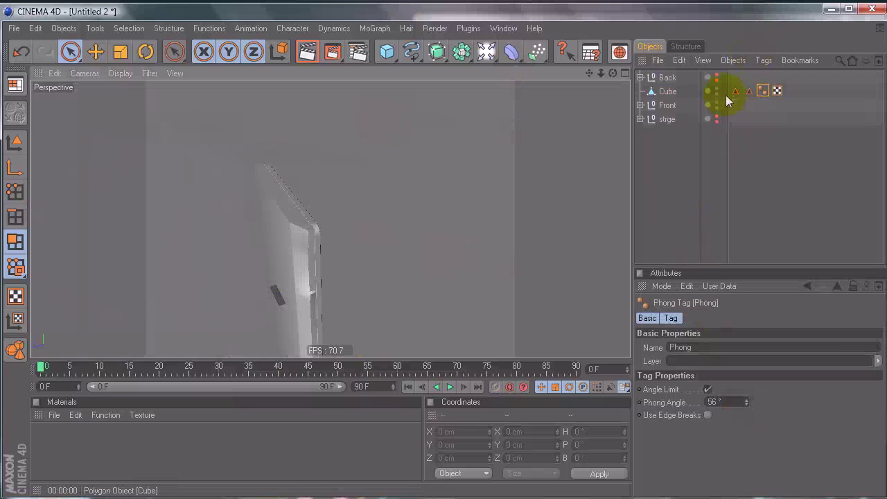
# Select the Cube and hide the Back shell to expose the edges around the recessed side strip
pyautogui.keyDown('alt'); pyautogui.moveTo(409, 246); pyautogui.dragTo(440, 208); pyautogui.keyUp('alt')
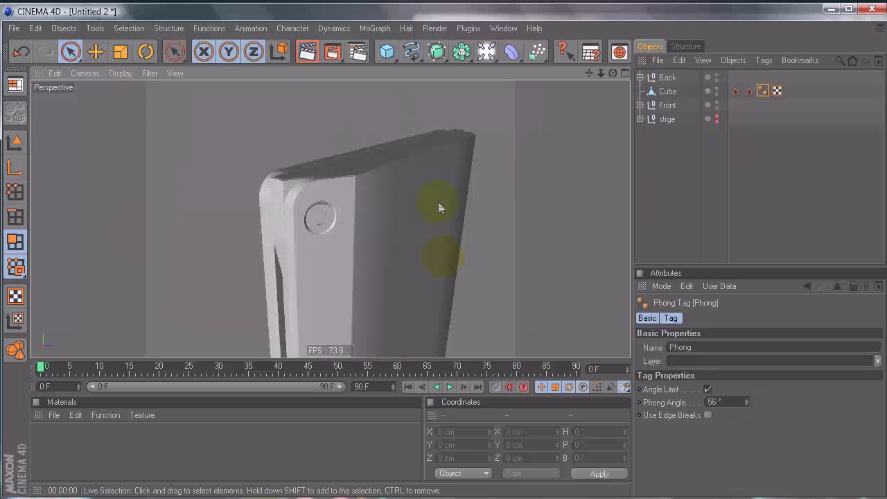
pyautogui.click(668, 92)
pyautogui.keyDown('alt'); pyautogui.moveTo(513, 172); pyautogui.dragTo(363, 219); pyautogui.keyUp('alt')
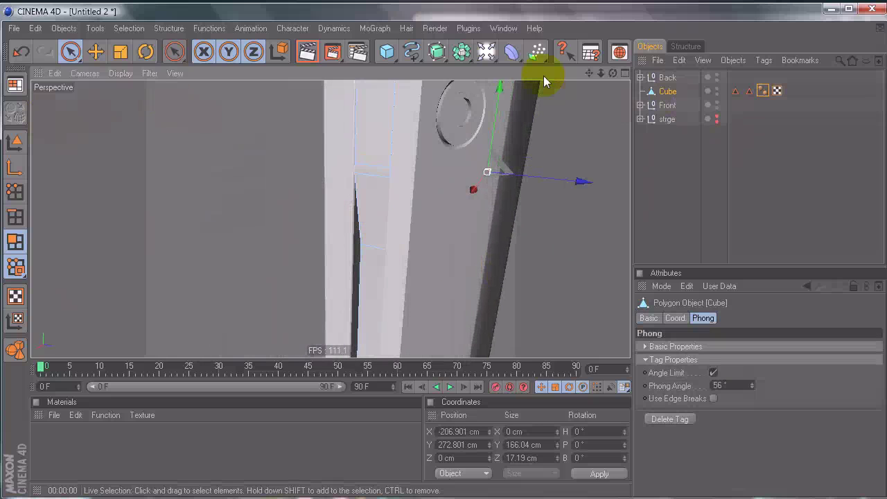
pyautogui.click(717, 78)
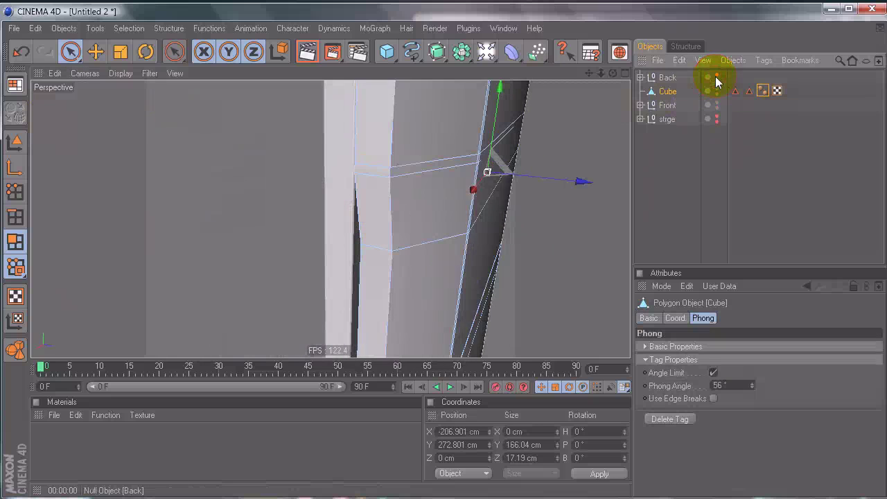
pyautogui.moveTo(316, 277)
pyautogui.keyDown('alt'); pyautogui.mouseDown()
pyautogui.moveTo(440, 254)
pyautogui.moveTo(242, 154)
pyautogui.mouseUp(); pyautogui.keyUp('alt')
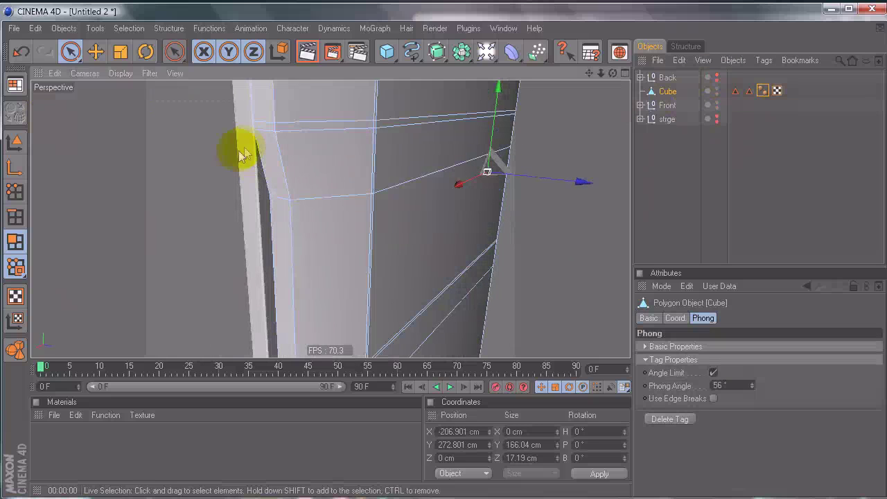
# In Edge mode, select the step edges at the ends of the recessed strips on both sides of the Cube
pyautogui.click(16, 223)
pyautogui.click(279, 204)
pyautogui.moveTo(333, 233)
pyautogui.keyDown('alt'); pyautogui.mouseDown()
pyautogui.moveTo(444, 253)
pyautogui.moveTo(444, 240)
pyautogui.moveTo(442, 256)
pyautogui.mouseUp(); pyautogui.keyUp('alt')
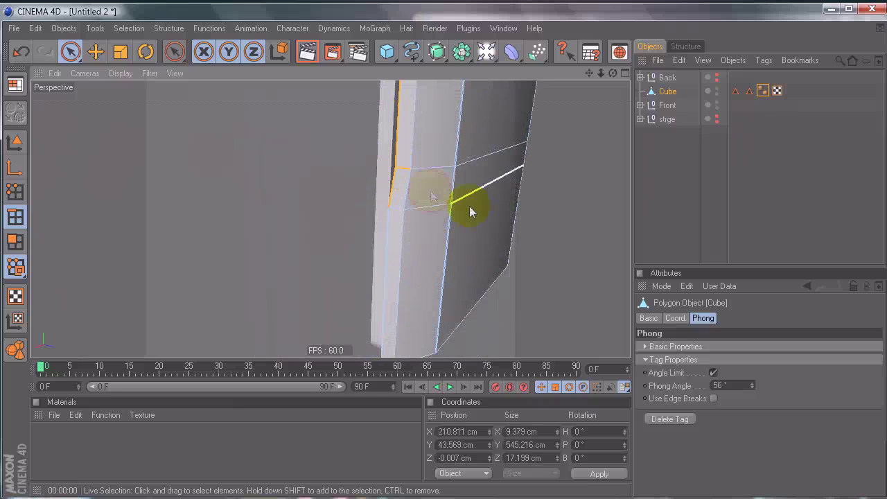
pyautogui.keyDown('alt'); pyautogui.moveTo(449, 224); pyautogui.dragTo(458, 253); pyautogui.keyUp('alt')
pyautogui.keyDown('alt'); pyautogui.moveTo(462, 204); pyautogui.dragTo(444, 257); pyautogui.keyUp('alt')
pyautogui.keyDown('shift'); pyautogui.click(171, 275); pyautogui.keyUp('shift')
pyautogui.keyDown('alt'); pyautogui.moveTo(376, 255); pyautogui.dragTo(238, 269); pyautogui.keyUp('alt')
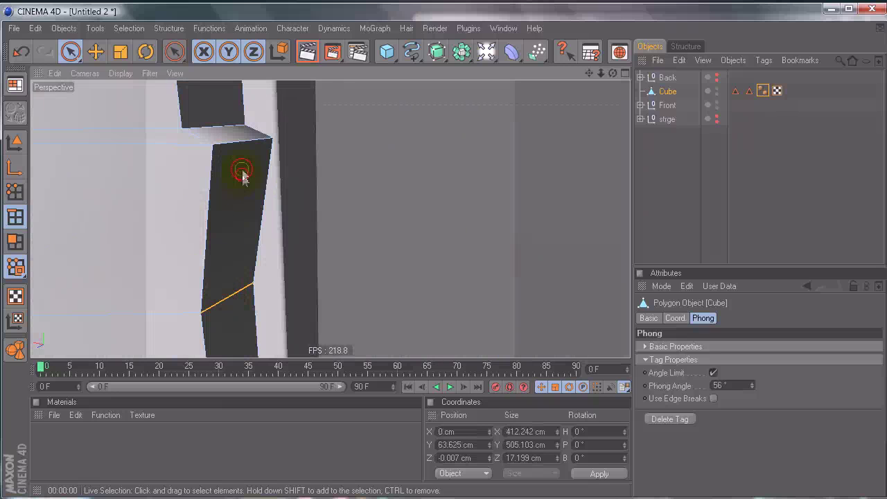
pyautogui.keyDown('shift'); pyautogui.click(237, 141); pyautogui.keyUp('shift')
pyautogui.scroll(-5, 414, 255)
pyautogui.keyDown('alt'); pyautogui.moveTo(414, 255); pyautogui.dragTo(472, 252); pyautogui.keyUp('alt')
pyautogui.keyDown('alt'); pyautogui.moveTo(472, 252); pyautogui.dragTo(444, 256, button='right'); pyautogui.keyUp('alt')
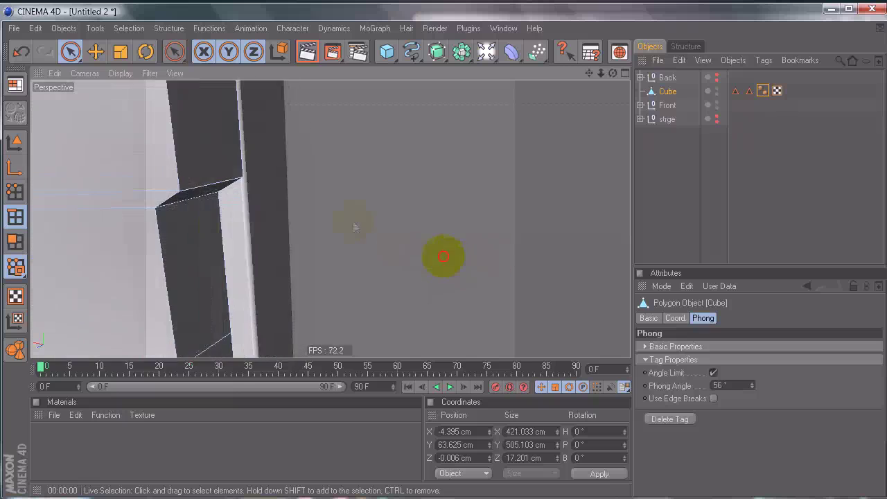
pyautogui.keyDown('alt'); pyautogui.moveTo(443, 255); pyautogui.dragTo(441, 258); pyautogui.keyUp('alt')
pyautogui.keyDown('alt'); pyautogui.moveTo(130, 144); pyautogui.dragTo(444, 257); pyautogui.keyUp('alt')
pyautogui.keyDown('alt'); pyautogui.moveTo(167, 129); pyautogui.dragTo(164, 129, button='right'); pyautogui.keyUp('alt')
pyautogui.keyDown('alt'); pyautogui.moveTo(183, 156); pyautogui.dragTo(307, 196); pyautogui.keyUp('alt')
# Bevel the selected strip edges with a Linear inner offset of about 0.27 cm
pyautogui.rightClick(502, 170)
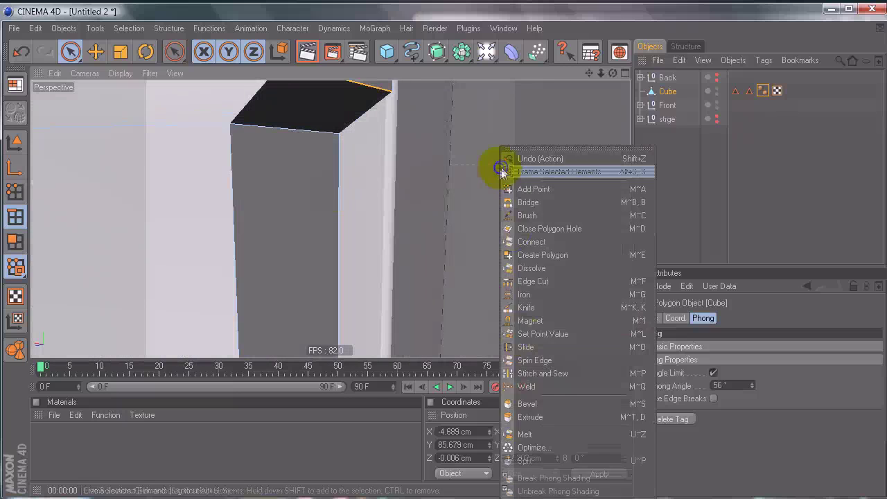
pyautogui.click(527, 403)
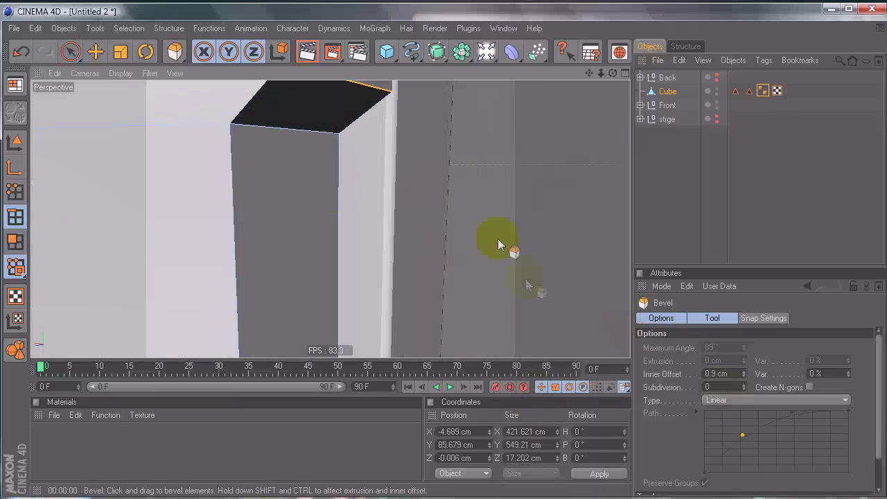
pyautogui.moveTo(494, 218)
pyautogui.keyDown('alt'); pyautogui.mouseDown()
pyautogui.moveTo(442, 258)
pyautogui.moveTo(493, 217)
pyautogui.mouseUp(); pyautogui.keyUp('alt')
pyautogui.moveTo(493, 218); pyautogui.dragTo(443, 257)
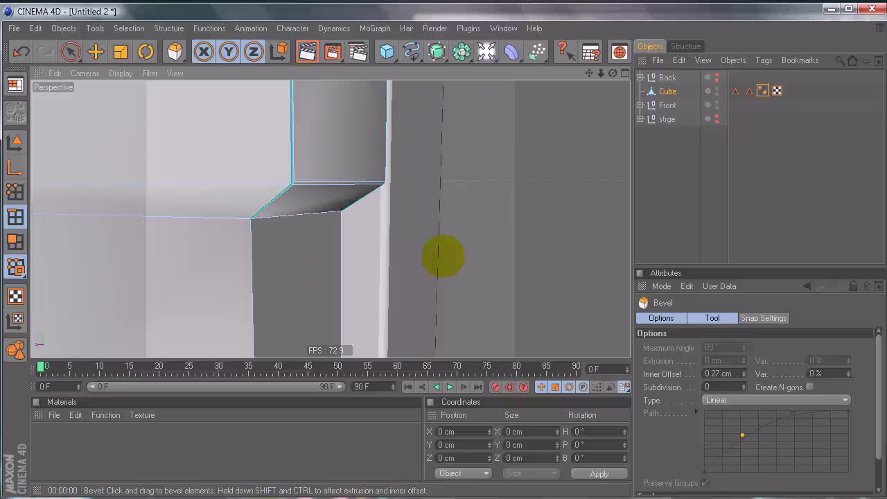
# Deselect the Cube and set its Phong tag's angle to 40°
pyautogui.click(70, 52)
pyautogui.click(665, 160)
pyautogui.moveTo(436, 255)
pyautogui.keyDown('alt'); pyautogui.mouseDown()
pyautogui.moveTo(427, 253)
pyautogui.moveTo(443, 256)
pyautogui.moveTo(460, 159)
pyautogui.moveTo(432, 252)
pyautogui.moveTo(450, 257)
pyautogui.mouseUp(); pyautogui.keyUp('alt')
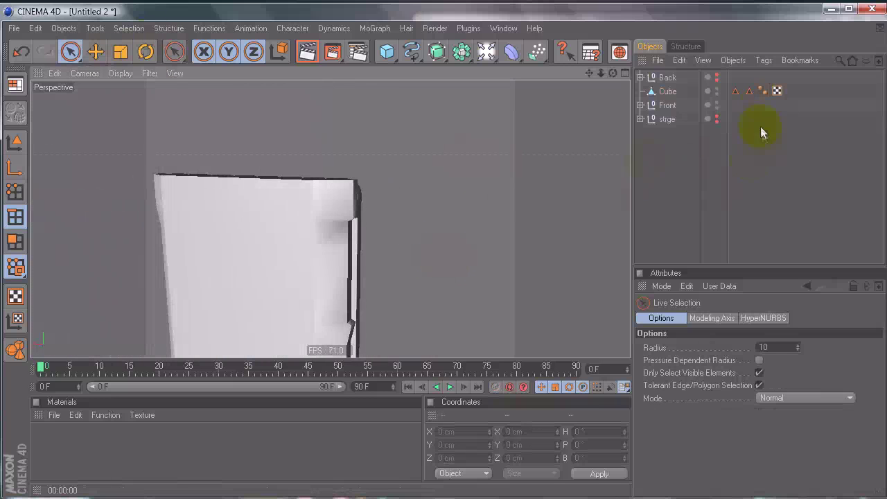
pyautogui.click(762, 90)
pyautogui.click(745, 403)
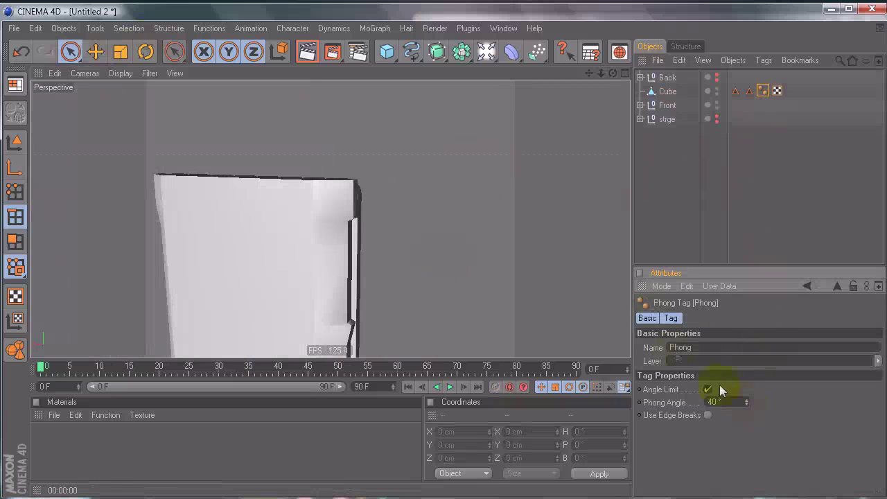
pyautogui.click(447, 242)
# Select the short edges at the Cube's four outer corners, orbiting around the body to reach each one
pyautogui.keyDown('alt'); pyautogui.moveTo(448, 241); pyautogui.dragTo(443, 256); pyautogui.keyUp('alt')
pyautogui.keyDown('alt'); pyautogui.moveTo(379, 231); pyautogui.dragTo(409, 141); pyautogui.keyUp('alt')
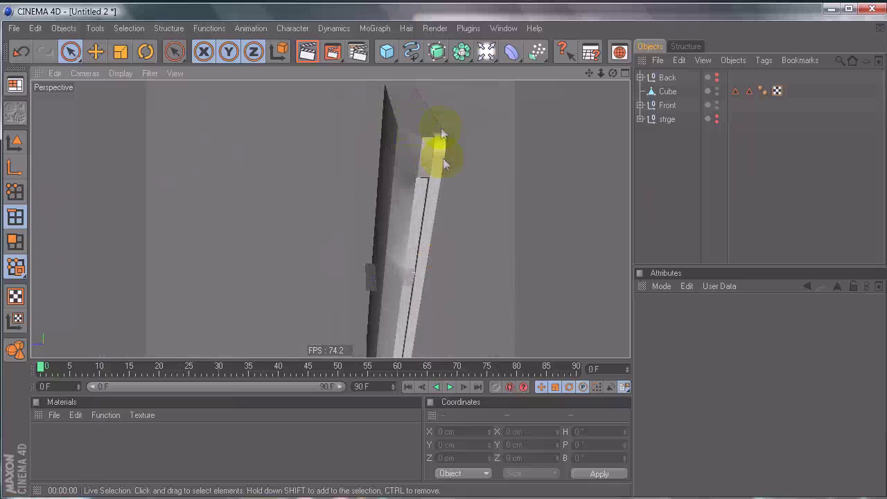
pyautogui.keyDown('alt'); pyautogui.moveTo(449, 139); pyautogui.dragTo(387, 144); pyautogui.keyUp('alt')
pyautogui.keyDown('alt'); pyautogui.moveTo(409, 179); pyautogui.dragTo(400, 162); pyautogui.keyUp('alt')
pyautogui.click(663, 91)
pyautogui.click(389, 288)
pyautogui.keyDown('alt'); pyautogui.moveTo(478, 275); pyautogui.dragTo(493, 229); pyautogui.keyUp('alt')
pyautogui.middleClick(406, 176)
pyautogui.middleClick(248, 126)
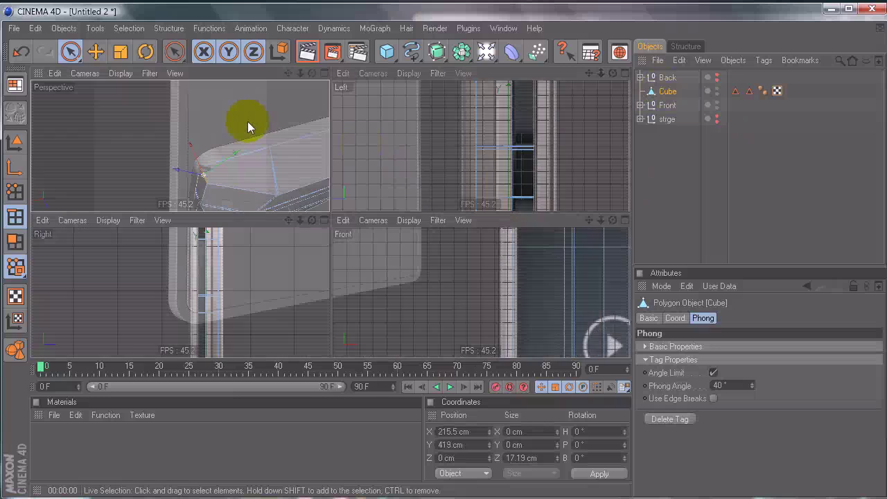
pyautogui.keyDown('alt'); pyautogui.moveTo(499, 190); pyautogui.dragTo(396, 163); pyautogui.keyUp('alt')
pyautogui.keyDown('alt'); pyautogui.moveTo(438, 262); pyautogui.dragTo(387, 174); pyautogui.keyUp('alt')
pyautogui.keyDown('alt'); pyautogui.moveTo(409, 223); pyautogui.dragTo(444, 255); pyautogui.keyUp('alt')
pyautogui.keyDown('alt'); pyautogui.moveTo(478, 184); pyautogui.dragTo(426, 170); pyautogui.keyUp('alt')
pyautogui.middleClick(426, 170)
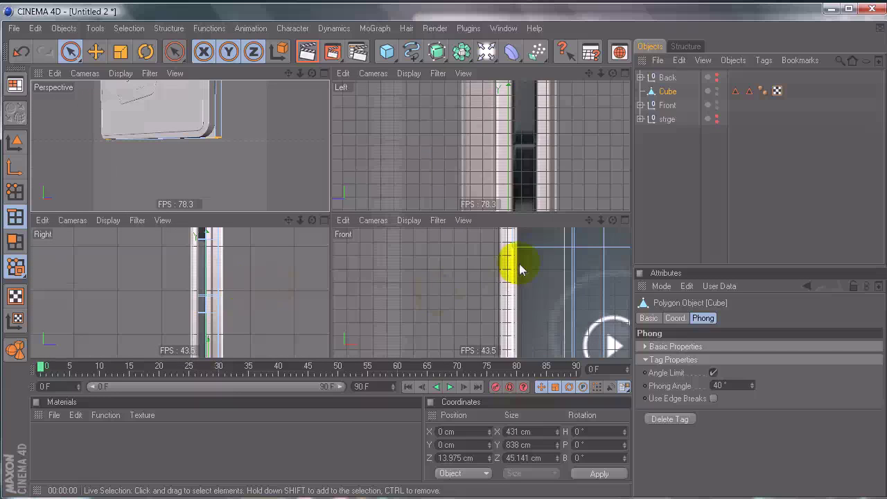
# Bevel the selected corner edges against the Front view outline, using the Convex type with 22 subdivisions
pyautogui.middleClick(519, 263)
pyautogui.moveTo(442, 242)
pyautogui.keyDown('alt'); pyautogui.mouseDown(button='middle')
pyautogui.moveTo(571, 295)
pyautogui.moveTo(443, 251)
pyautogui.moveTo(443, 259)
pyautogui.moveTo(449, 196)
pyautogui.moveTo(446, 253)
pyautogui.mouseUp(button='middle'); pyautogui.keyUp('alt')
pyautogui.keyDown('alt'); pyautogui.moveTo(445, 253); pyautogui.dragTo(460, 241, button='right'); pyautogui.keyUp('alt')
pyautogui.scroll(2, 462, 241)
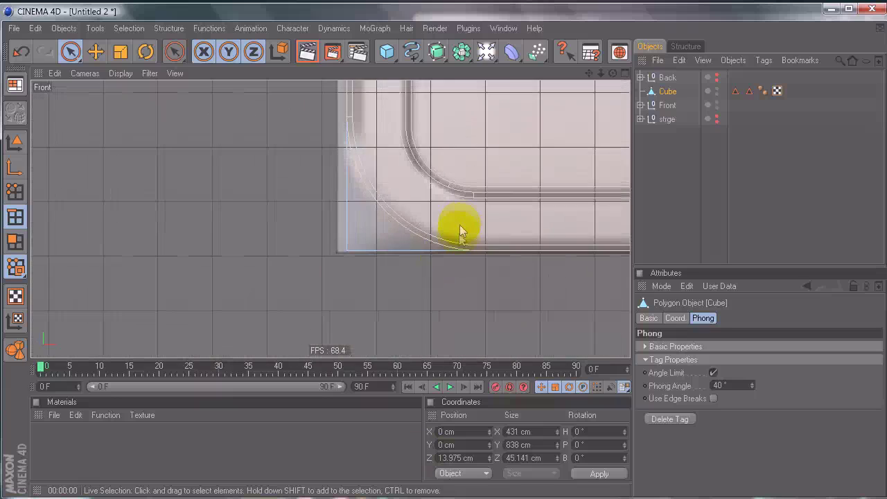
pyautogui.rightClick(462, 232)
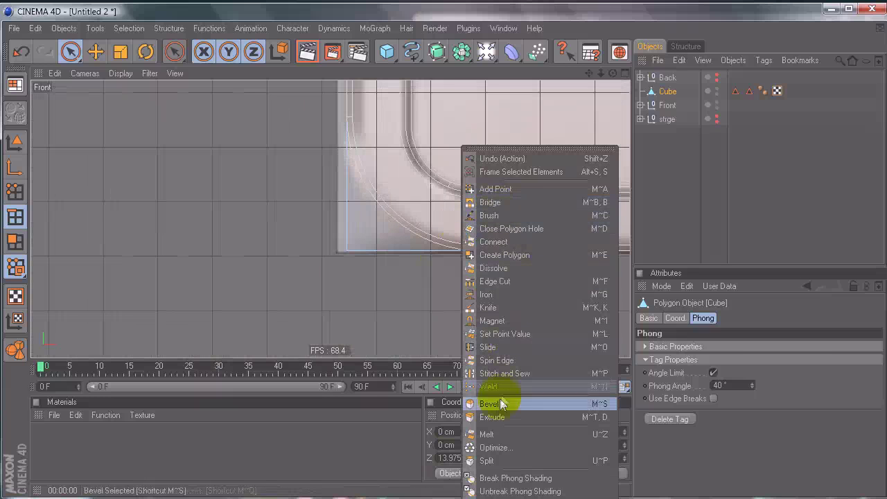
pyautogui.click(494, 403)
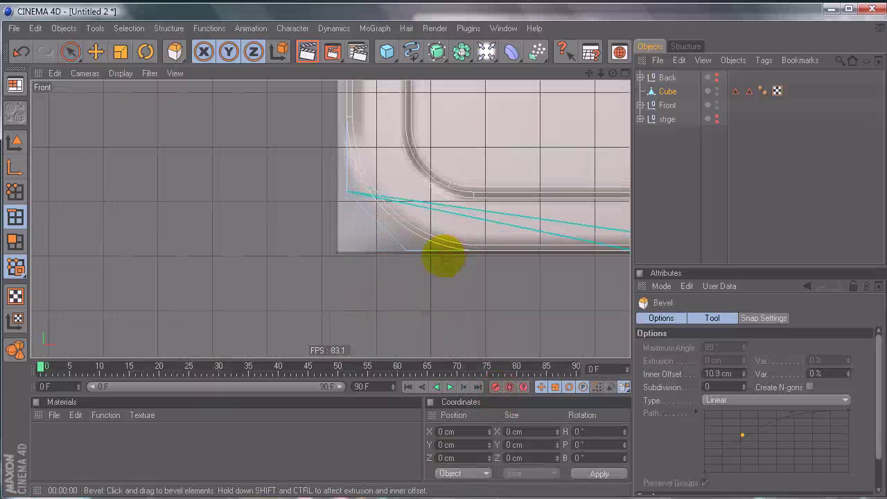
pyautogui.click(746, 401)
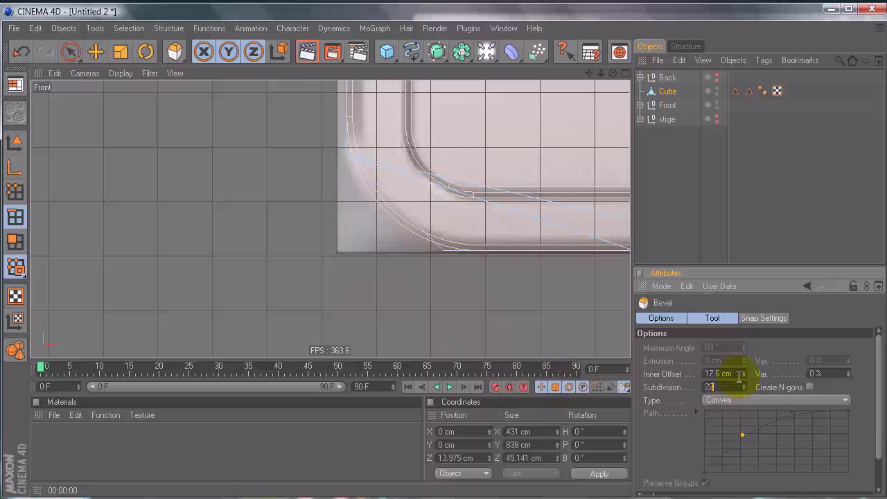
pyautogui.scroll(3, 451, 254)
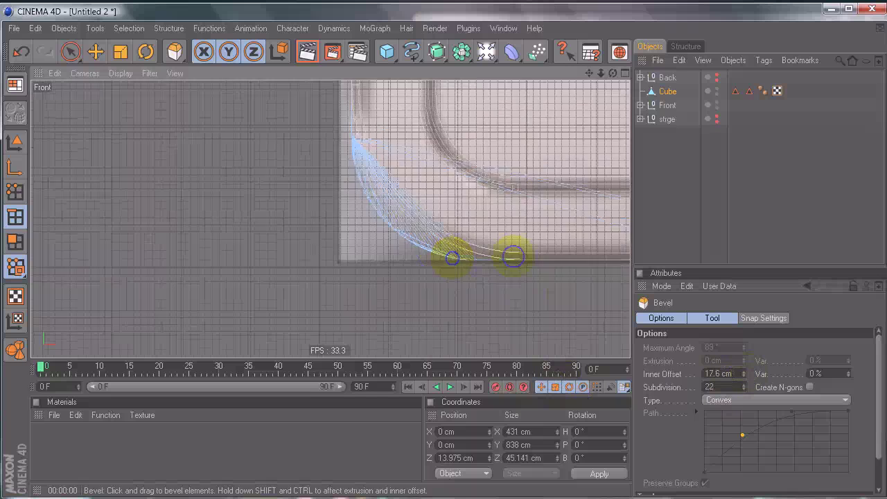
# Set the corner bevel's inner offset to 24.6 cm to match the shell's rounded corner
pyautogui.moveTo(743, 376); pyautogui.dragTo(751, 354)
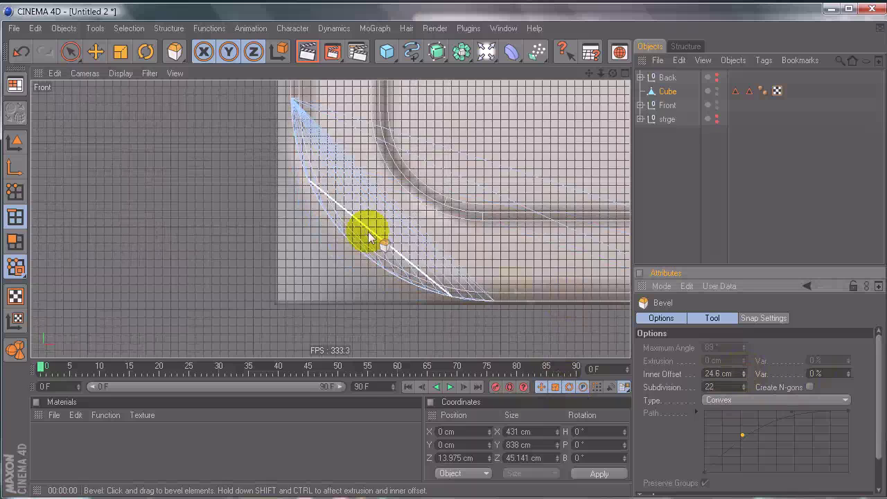
pyautogui.keyDown('alt'); pyautogui.moveTo(370, 237); pyautogui.dragTo(444, 256, button='right'); pyautogui.keyUp('alt')
pyautogui.keyDown('alt'); pyautogui.moveTo(377, 240); pyautogui.dragTo(281, 188, button='middle'); pyautogui.keyUp('alt')
pyautogui.keyDown('alt'); pyautogui.moveTo(376, 240); pyautogui.dragTo(452, 257, button='right'); pyautogui.keyUp('alt')
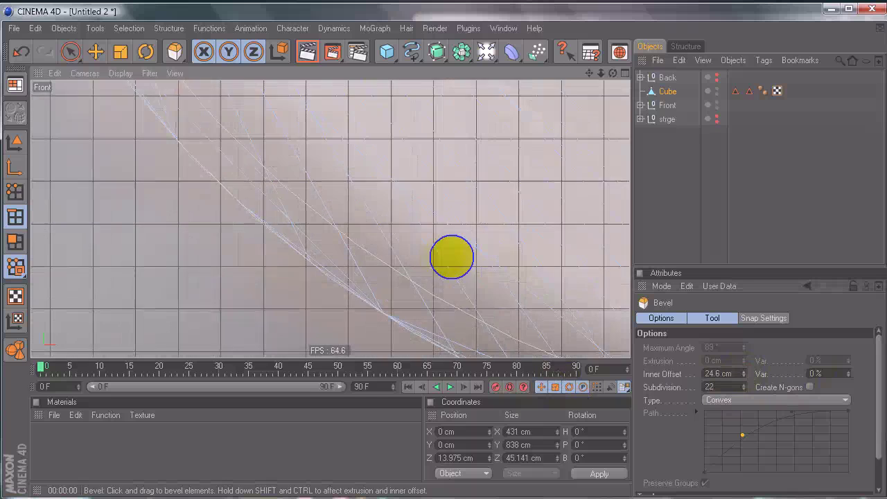
pyautogui.scroll(2, 359, 240)
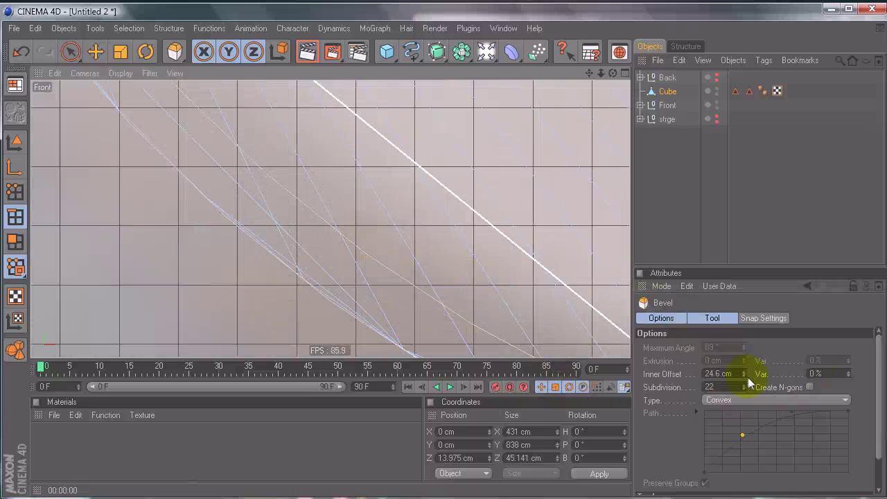
pyautogui.moveTo(744, 375); pyautogui.dragTo(742, 372)
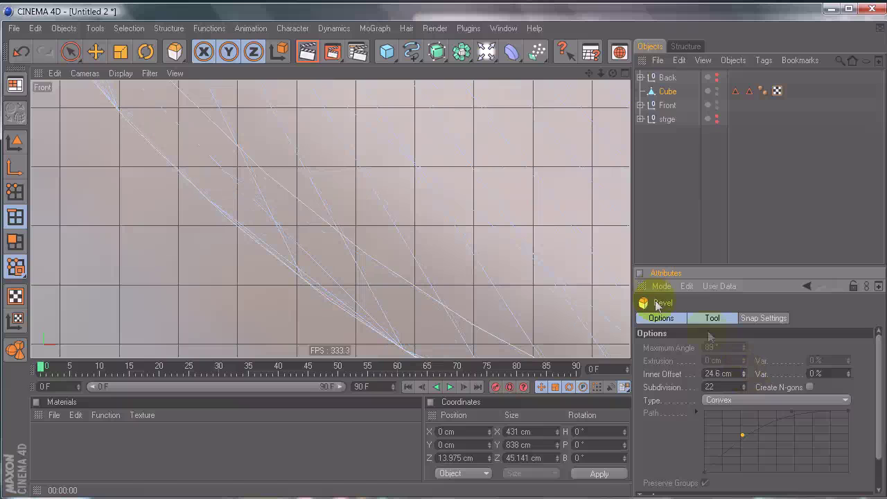
# Examine the bevelled corners against the shell in the Front and Perspective views
pyautogui.scroll(-8, 257, 218)
pyautogui.scroll(6, 426, 253)
pyautogui.scroll(10, 439, 283)
pyautogui.scroll(-8, 440, 254)
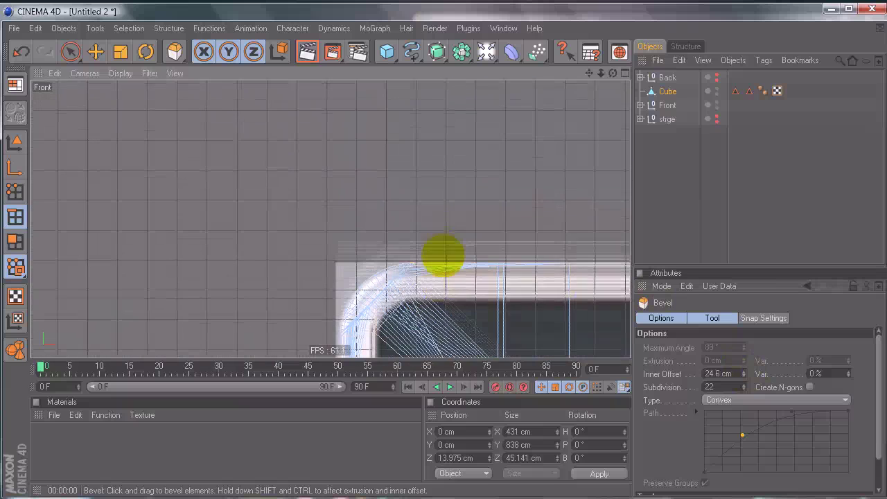
pyautogui.scroll(3, 444, 255)
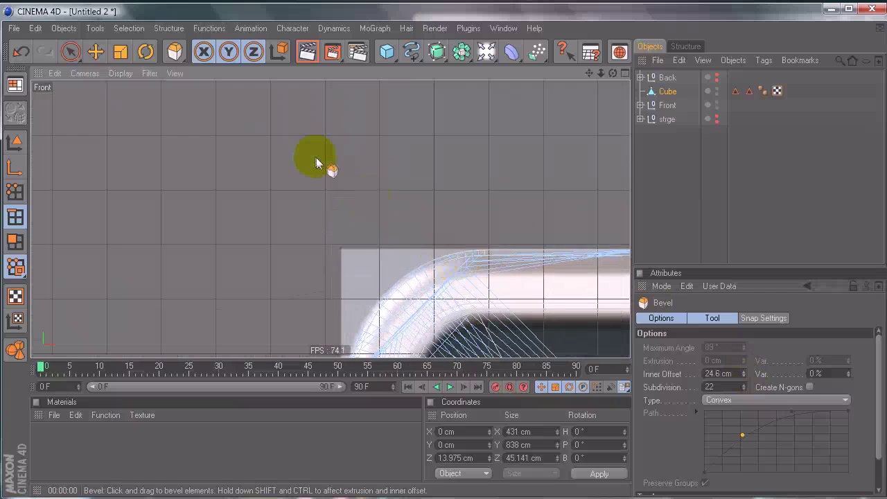
pyautogui.middleClick(316, 162)
pyautogui.middleClick(250, 111)
pyautogui.keyDown('alt'); pyautogui.moveTo(249, 111); pyautogui.dragTo(374, 152); pyautogui.keyUp('alt')
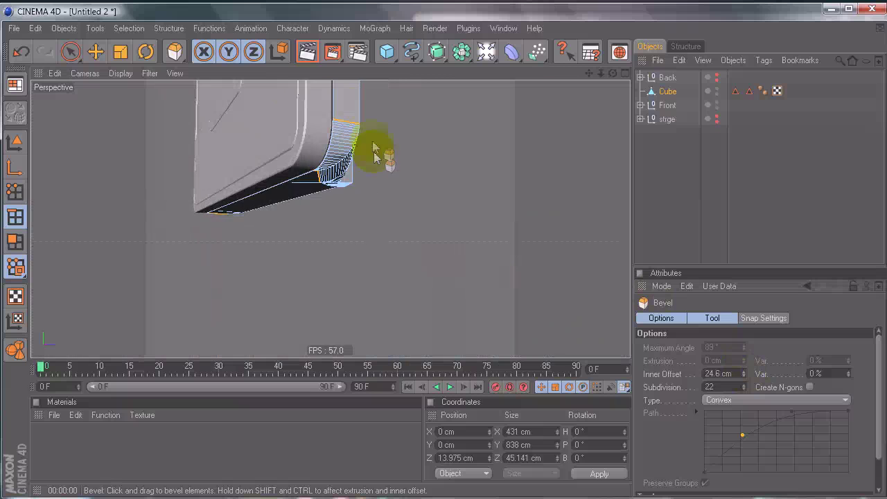
pyautogui.keyDown('alt'); pyautogui.moveTo(230, 101); pyautogui.dragTo(444, 256); pyautogui.keyUp('alt')
pyautogui.keyDown('alt'); pyautogui.moveTo(268, 95); pyautogui.dragTo(447, 254); pyautogui.keyUp('alt')
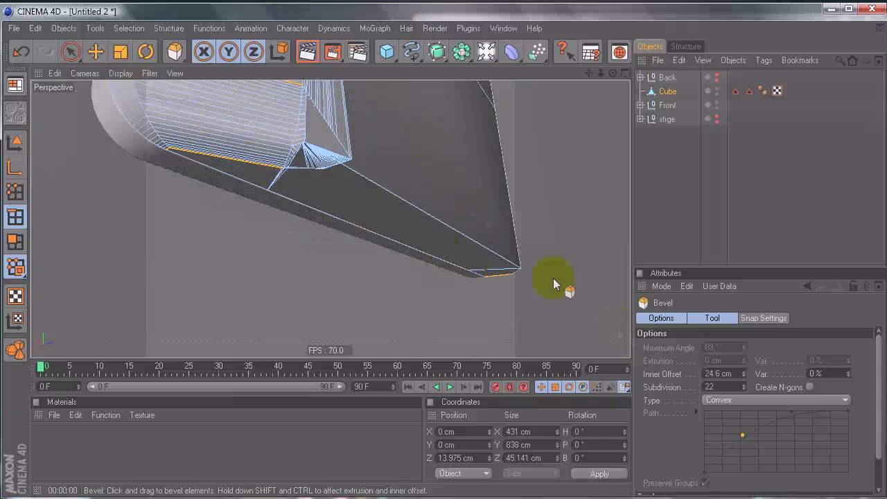
# Try the corner bevel with Create N-gons on and off, and take the bevel back out
pyautogui.click(810, 387)
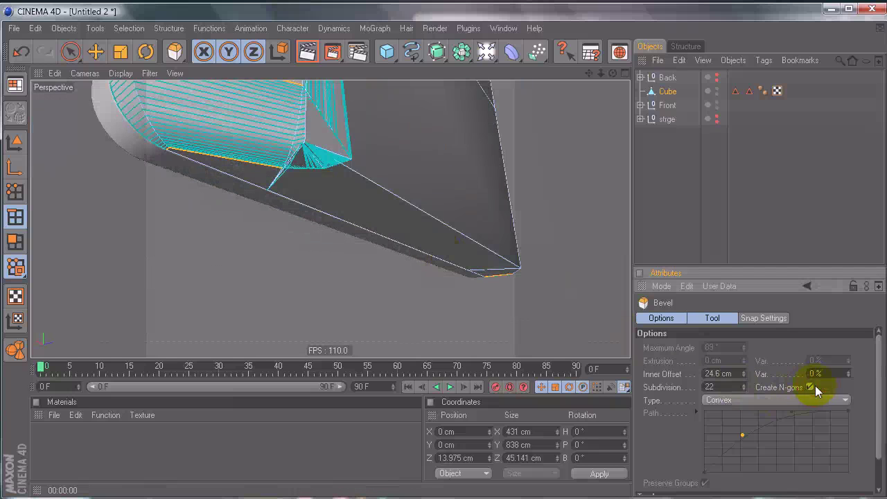
pyautogui.click(811, 388)
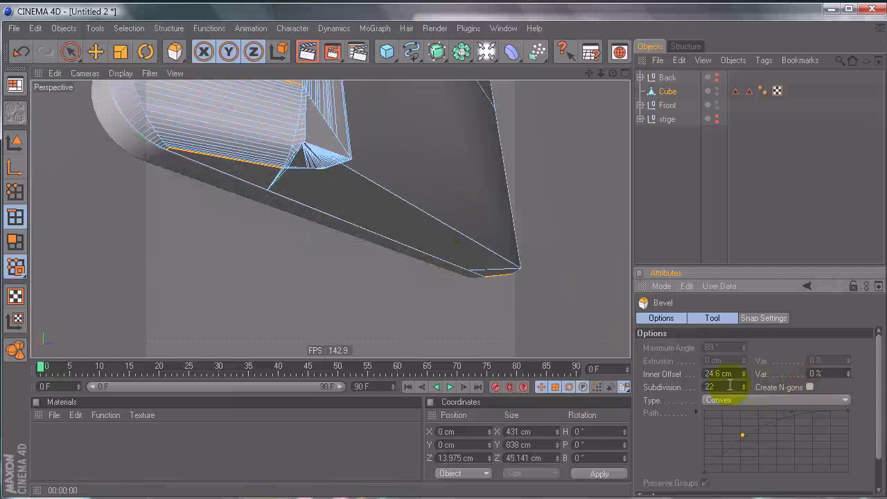
pyautogui.moveTo(744, 374); pyautogui.dragTo(743, 386)
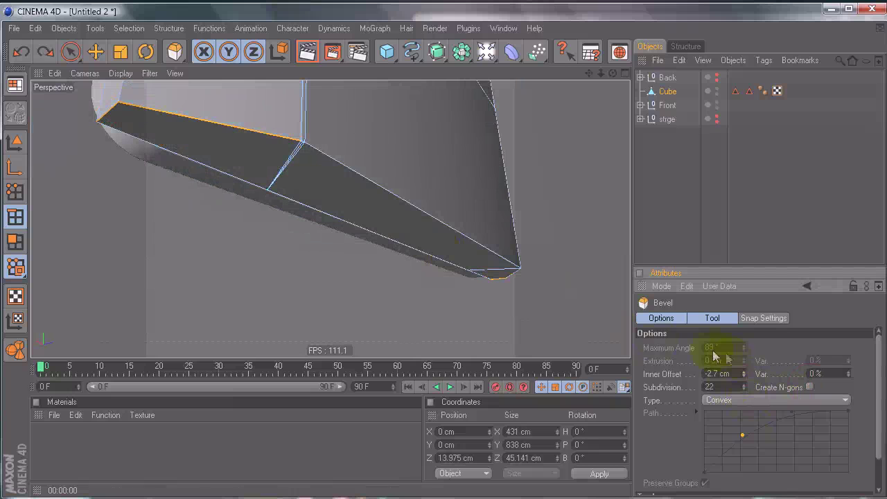
# Deselect the extra edge beside the corner, bevel the remaining corner edges by about 25.8 cm, and check them in the Front view
pyautogui.click(72, 58)
pyautogui.keyDown('ctrl'); pyautogui.click(218, 119); pyautogui.keyUp('ctrl')
pyautogui.moveTo(443, 258)
pyautogui.keyDown('alt'); pyautogui.mouseDown()
pyautogui.moveTo(426, 257)
pyautogui.moveTo(440, 252)
pyautogui.moveTo(426, 247)
pyautogui.moveTo(361, 165)
pyautogui.moveTo(443, 254)
pyautogui.moveTo(343, 203)
pyautogui.moveTo(439, 254)
pyautogui.mouseUp(); pyautogui.keyUp('alt')
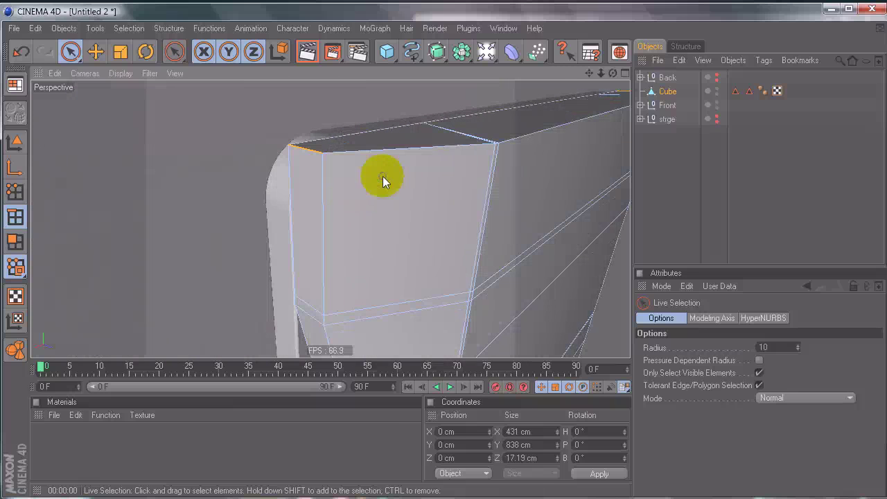
pyautogui.rightClick(383, 176)
pyautogui.click(416, 403)
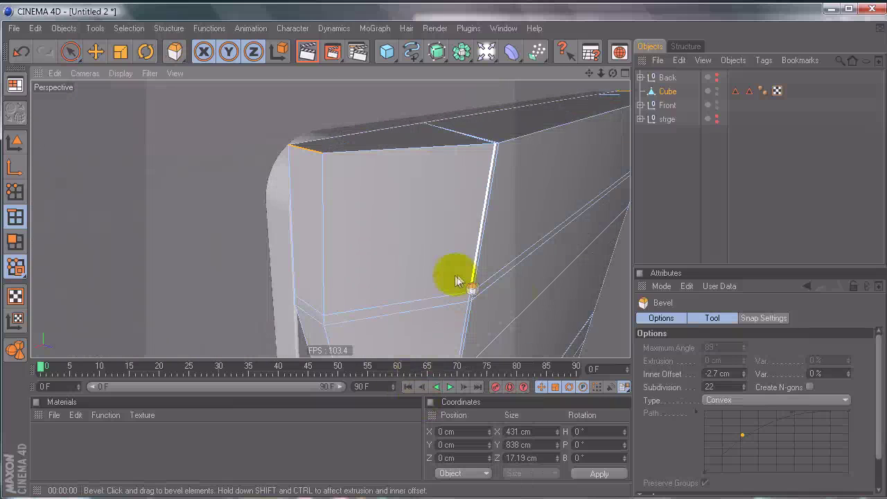
pyautogui.moveTo(425, 248); pyautogui.dragTo(441, 255)
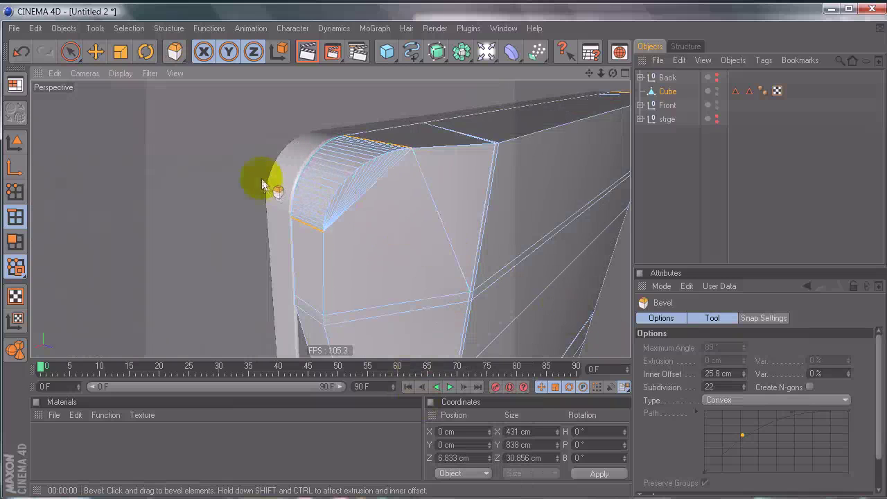
pyautogui.middleClick(266, 176)
pyautogui.middleClick(519, 292)
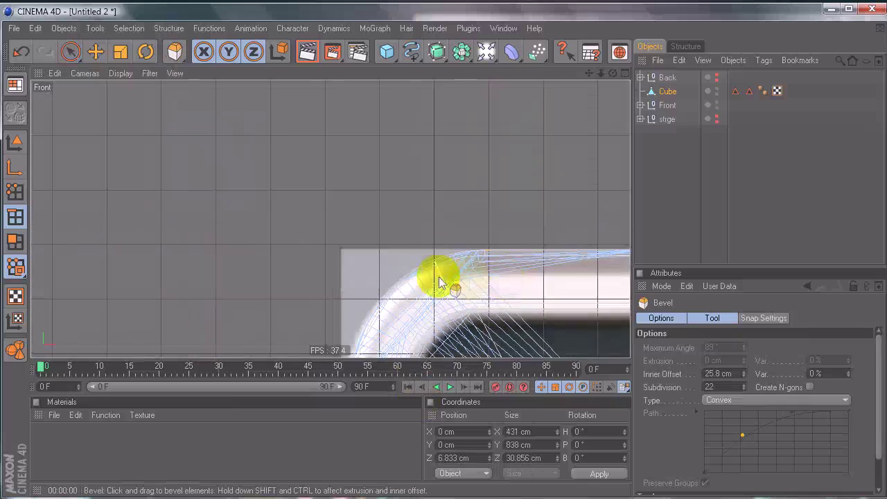
# Set the corner bevel's inner offset to 24.5 cm after checking the Cube's corners against the shell in the Front view
pyautogui.scroll(5, 439, 282)
pyautogui.scroll(8, 464, 256)
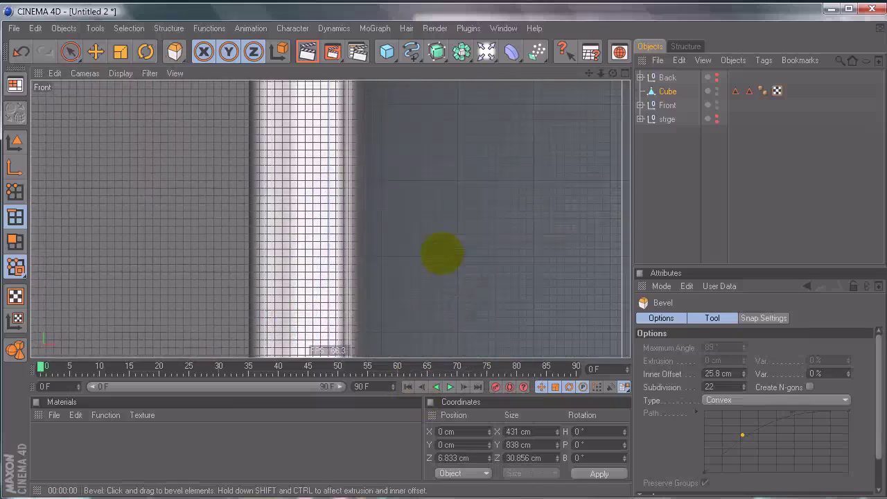
pyautogui.scroll(-2, 444, 257)
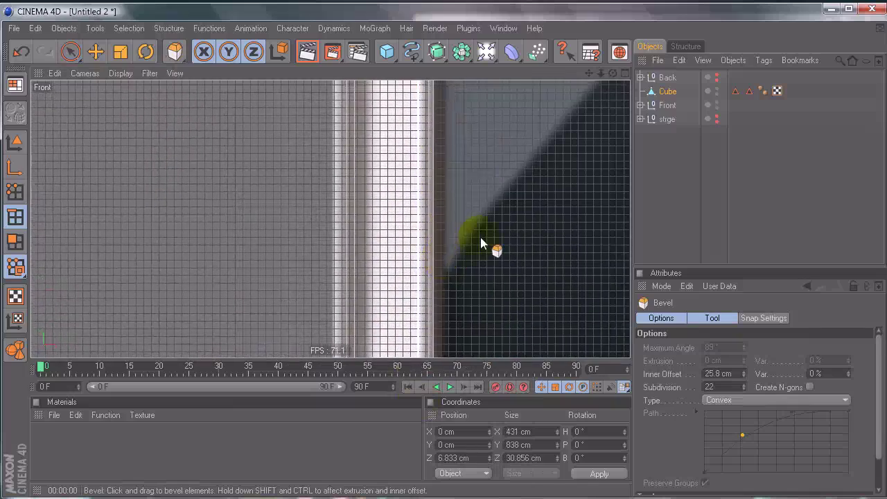
pyautogui.scroll(6, 444, 250)
pyautogui.scroll(-6, 436, 270)
pyautogui.scroll(5, 444, 256)
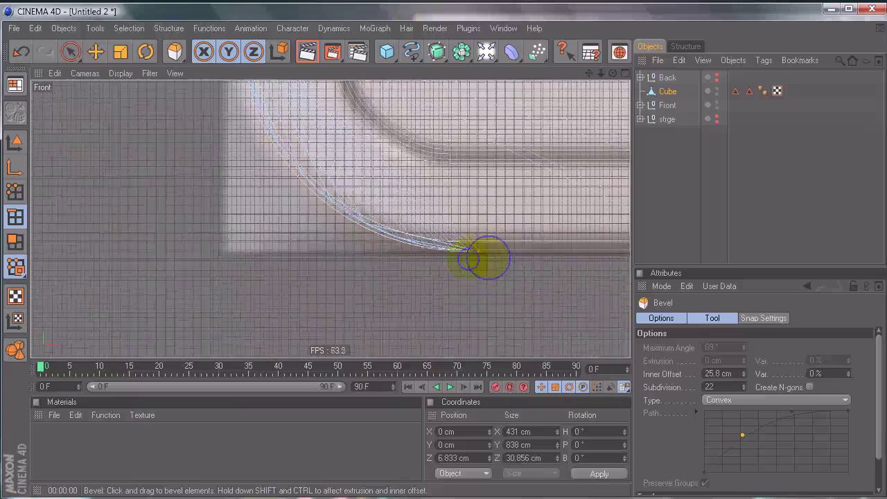
pyautogui.keyDown('alt'); pyautogui.moveTo(489, 257); pyautogui.dragTo(504, 251, button='right'); pyautogui.keyUp('alt')
pyautogui.click(744, 376)
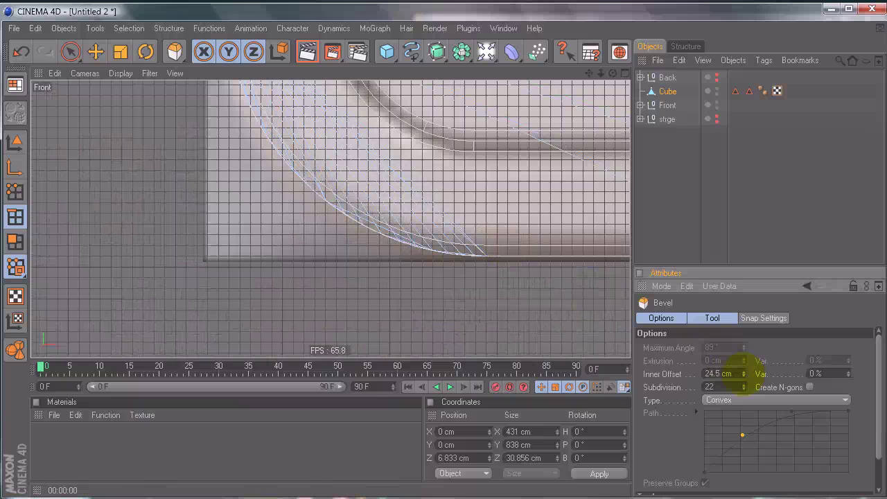
# Clear the edge selection and inspect the rounded lower corner in the Perspective view
pyautogui.middleClick(426, 217)
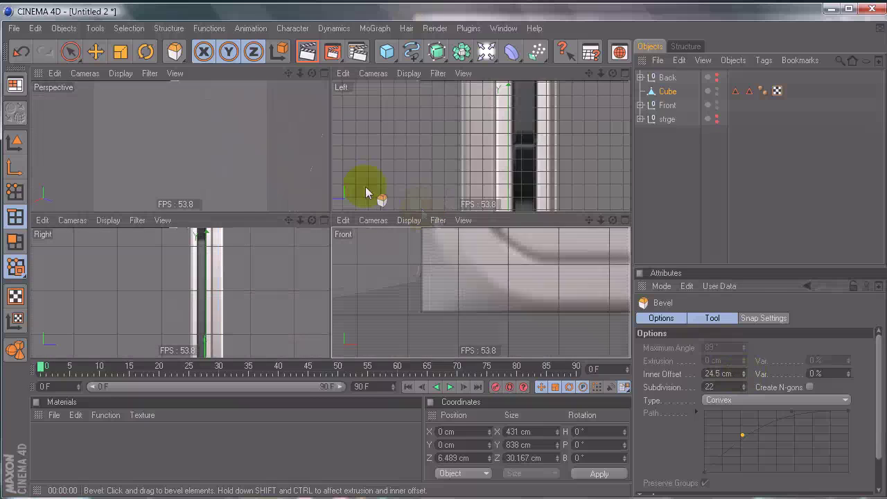
pyautogui.middleClick(248, 132)
pyautogui.keyDown('alt'); pyautogui.moveTo(277, 257); pyautogui.dragTo(451, 208, button='right'); pyautogui.keyUp('alt')
pyautogui.keyDown('alt'); pyautogui.moveTo(451, 208); pyautogui.dragTo(444, 255, button='middle'); pyautogui.keyUp('alt')
pyautogui.moveTo(442, 260)
pyautogui.keyDown('alt'); pyautogui.mouseDown()
pyautogui.moveTo(412, 192)
pyautogui.moveTo(436, 263)
pyautogui.moveTo(442, 256)
pyautogui.mouseUp(); pyautogui.keyUp('alt')
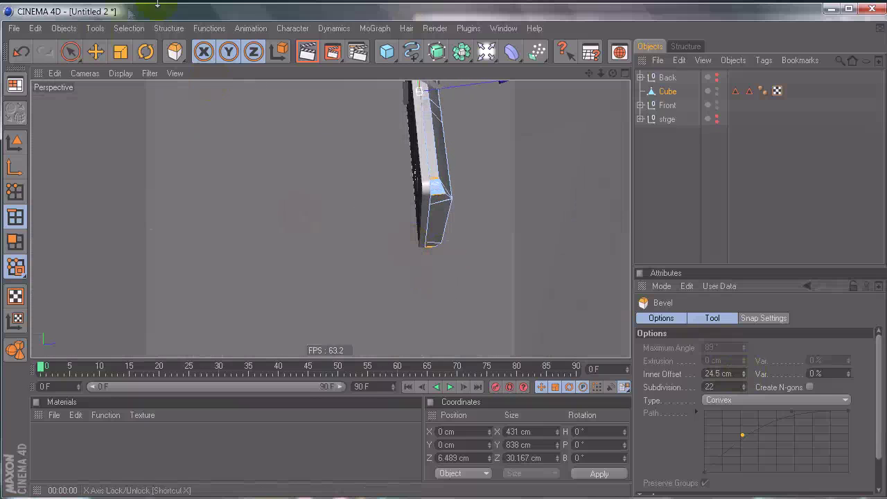
pyautogui.click(676, 218)
pyautogui.keyDown('alt'); pyautogui.moveTo(539, 195); pyautogui.dragTo(448, 226); pyautogui.keyUp('alt')
# Examine the bevelled corner's profile in the Right view and the middle body's rounded corners in the Perspective view
pyautogui.middleClick(409, 216)
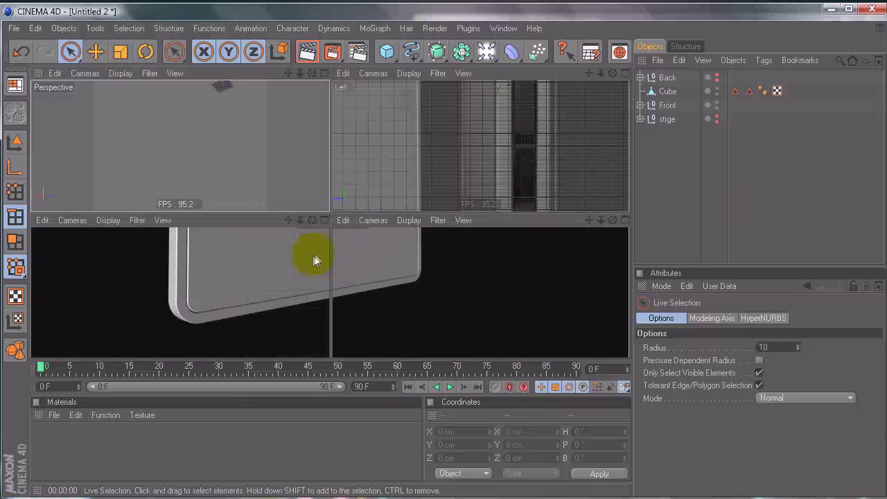
pyautogui.middleClick(267, 301)
pyautogui.keyDown('alt'); pyautogui.moveTo(443, 249); pyautogui.dragTo(443, 256, button='middle'); pyautogui.keyUp('alt')
pyautogui.keyDown('alt'); pyautogui.moveTo(466, 264); pyautogui.dragTo(471, 260, button='right'); pyautogui.keyUp('alt')
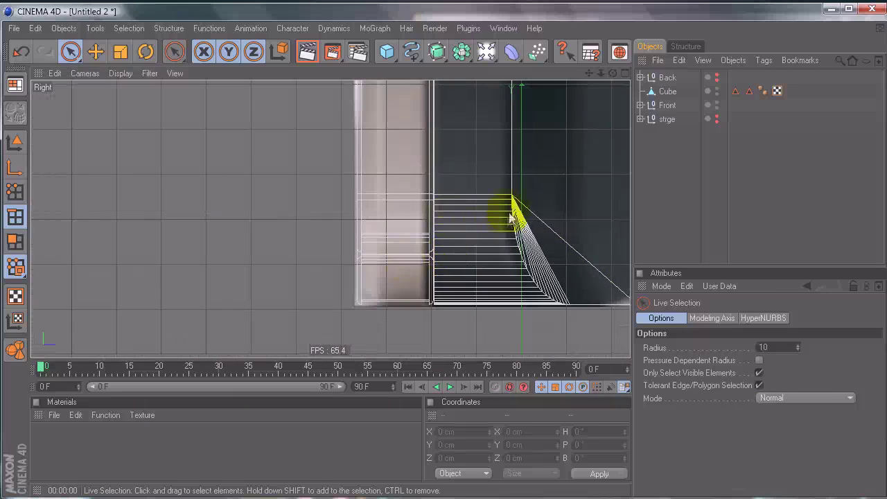
pyautogui.keyDown('alt'); pyautogui.moveTo(444, 247); pyautogui.dragTo(439, 268, button='middle'); pyautogui.keyUp('alt')
pyautogui.middleClick(460, 135)
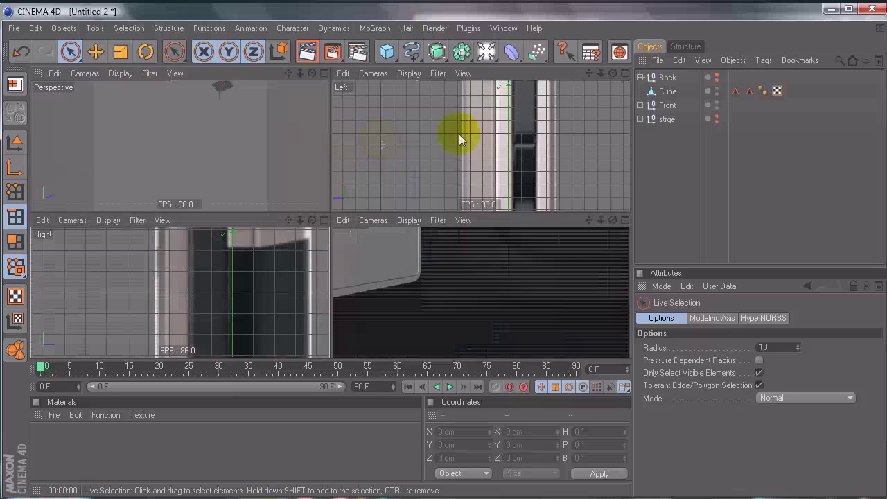
pyautogui.middleClick(250, 120)
pyautogui.keyDown('alt'); pyautogui.moveTo(457, 245); pyautogui.dragTo(523, 193); pyautogui.keyUp('alt')
pyautogui.moveTo(399, 177)
pyautogui.keyDown('alt'); pyautogui.mouseDown()
pyautogui.moveTo(471, 258)
pyautogui.moveTo(386, 257)
pyautogui.moveTo(383, 174)
pyautogui.mouseUp(); pyautogui.keyUp('alt')
pyautogui.keyDown('alt'); pyautogui.moveTo(638, 153); pyautogui.dragTo(520, 172); pyautogui.keyUp('alt')
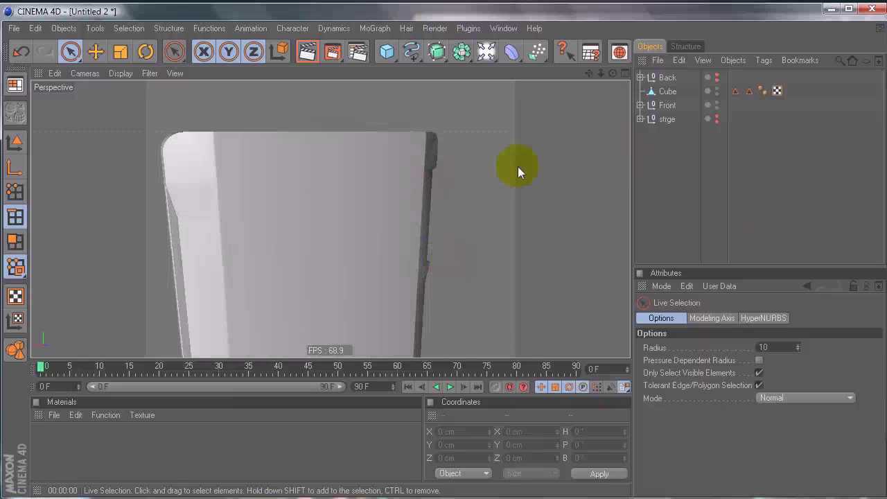
# Show the Back group again and render the assembled player from two different angles
pyautogui.click(715, 77)
pyautogui.keyDown('alt'); pyautogui.moveTo(531, 174); pyautogui.dragTo(442, 256); pyautogui.keyUp('alt')
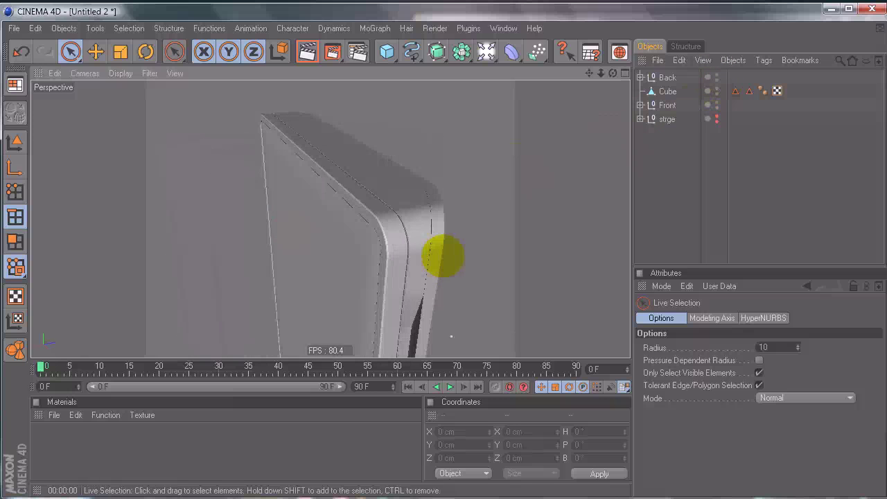
pyautogui.keyDown('alt'); pyautogui.moveTo(515, 177); pyautogui.dragTo(489, 210); pyautogui.keyUp('alt')
pyautogui.click(307, 51)
pyautogui.keyDown('alt'); pyautogui.moveTo(491, 206); pyautogui.dragTo(444, 257, button='right'); pyautogui.keyUp('alt')
pyautogui.keyDown('alt'); pyautogui.moveTo(512, 171); pyautogui.dragTo(252, 90); pyautogui.keyUp('alt')
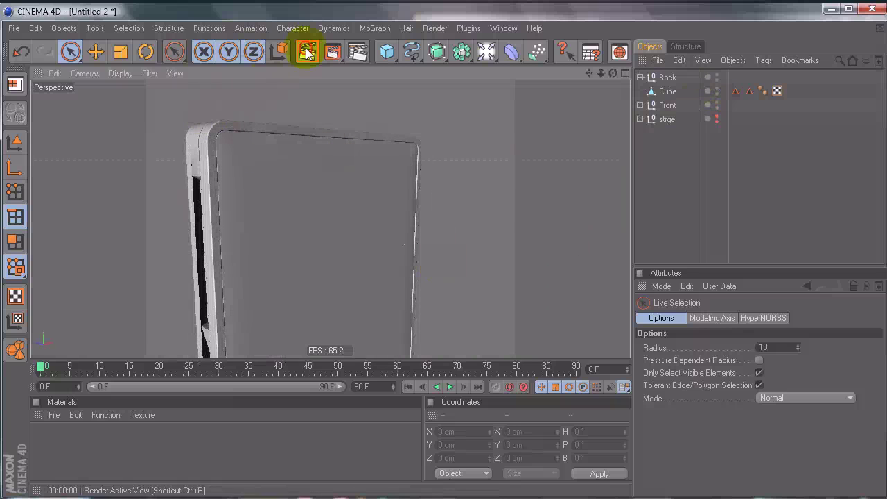
pyautogui.click(307, 53)
pyautogui.keyDown('alt'); pyautogui.moveTo(418, 130); pyautogui.dragTo(451, 249); pyautogui.keyUp('alt')
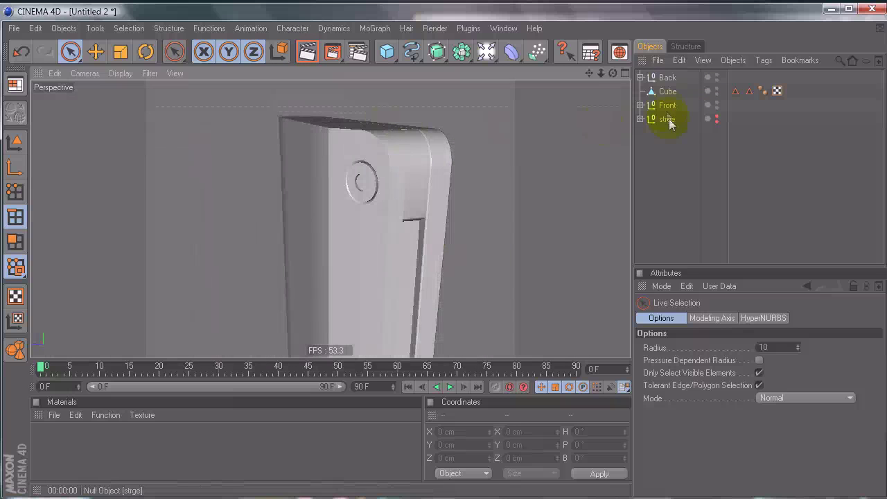
# Set the Phong Angle of the Cube's Phong tag to 25°
pyautogui.click(669, 93)
pyautogui.click(762, 91)
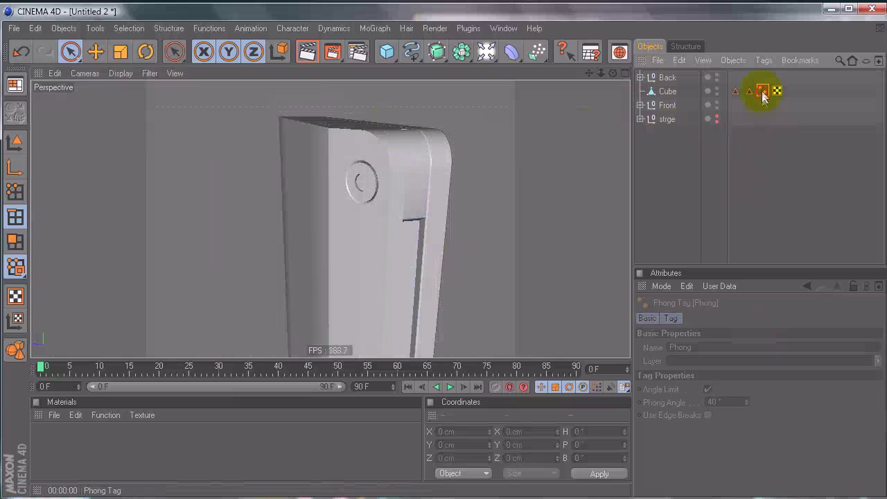
pyautogui.click(739, 401)
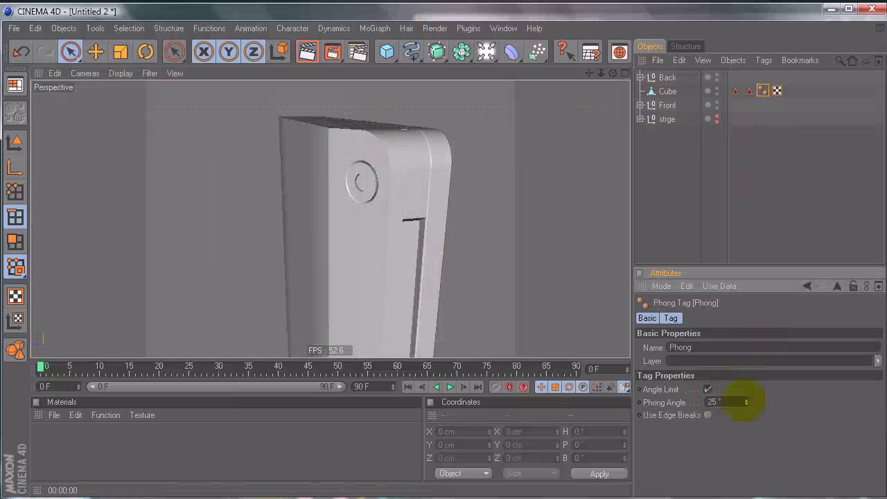
# Slide the Cube's outermost point at the start of the rounded corner along its edge by about 75%
pyautogui.keyDown('alt'); pyautogui.moveTo(527, 291); pyautogui.dragTo(577, 198); pyautogui.keyUp('alt')
pyautogui.click(667, 91)
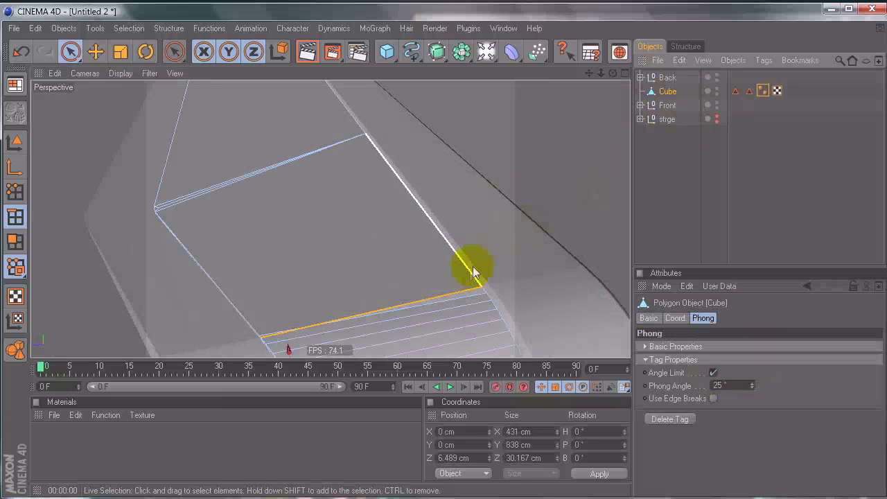
pyautogui.keyDown('alt'); pyautogui.moveTo(384, 287); pyautogui.dragTo(416, 239); pyautogui.keyUp('alt')
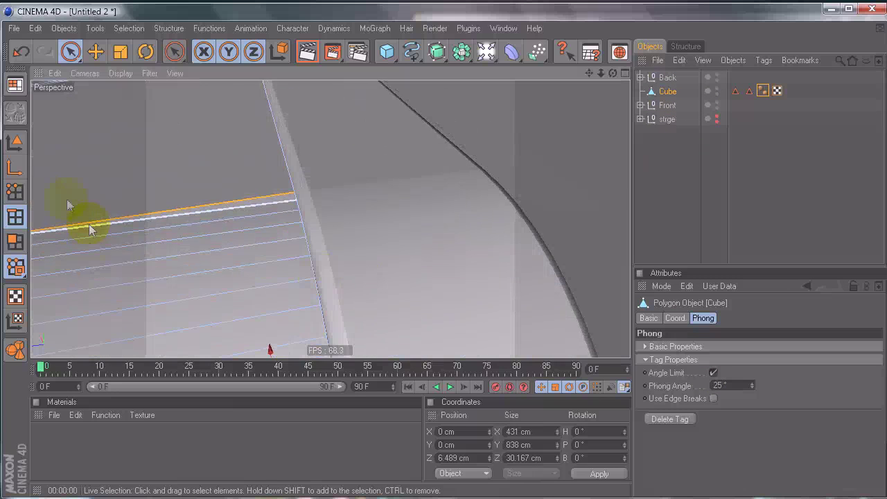
pyautogui.click(15, 191)
pyautogui.click(291, 191)
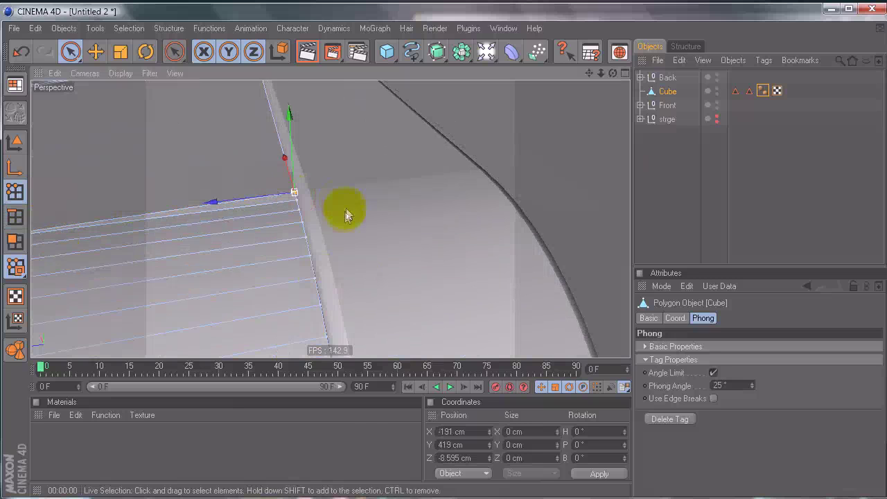
pyautogui.rightClick(329, 190)
pyautogui.click(366, 364)
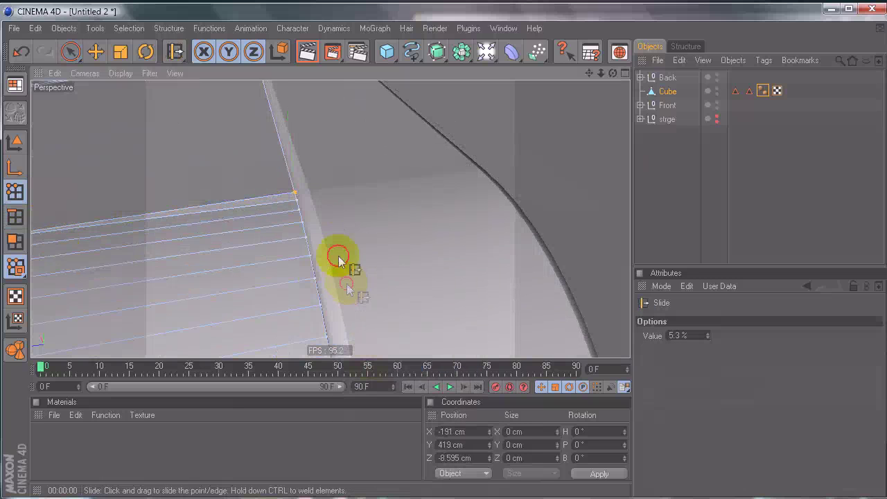
pyautogui.moveTo(297, 235); pyautogui.dragTo(316, 270)
pyautogui.keyDown('alt'); pyautogui.moveTo(444, 257); pyautogui.dragTo(443, 256); pyautogui.keyUp('alt')
# Adjust the crowded points at the start of the rounded corner, sliding the outermost one away from the bevel by about 4.9%
pyautogui.click(249, 200)
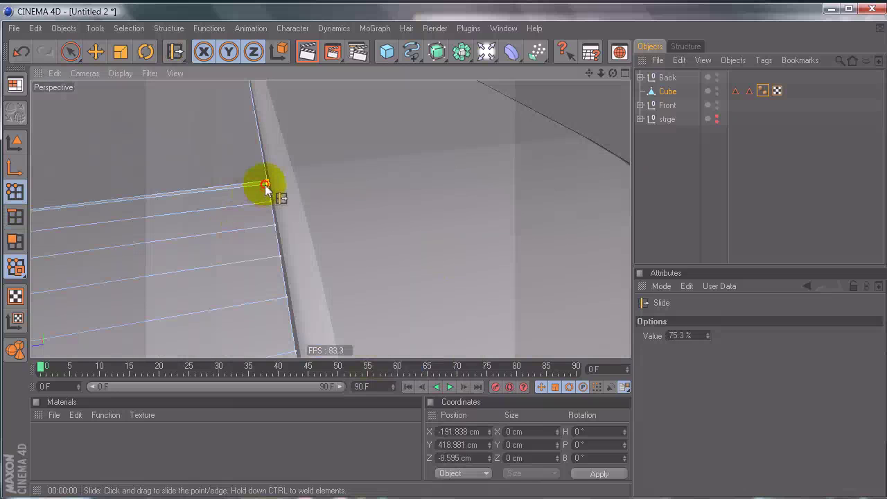
pyautogui.moveTo(270, 193); pyautogui.dragTo(271, 194)
pyautogui.keyDown('alt'); pyautogui.moveTo(157, 197); pyautogui.dragTo(444, 255); pyautogui.keyUp('alt')
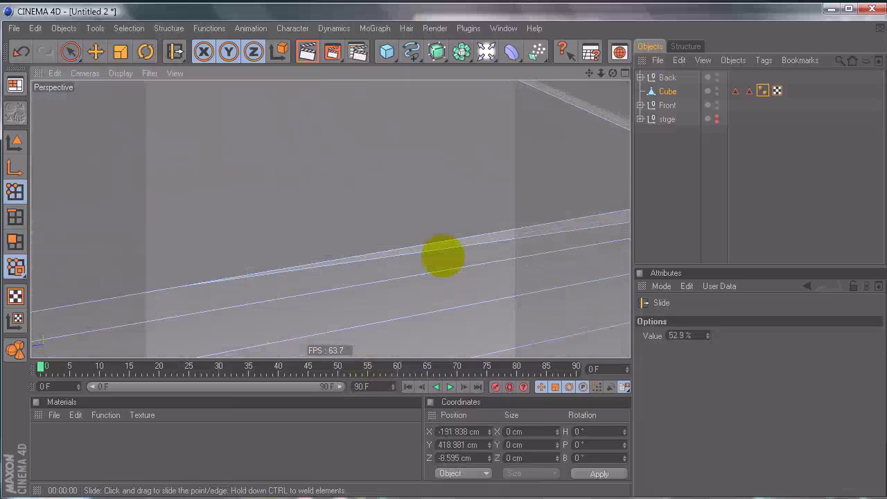
pyautogui.keyDown('alt'); pyautogui.moveTo(190, 172); pyautogui.dragTo(243, 206); pyautogui.keyUp('alt')
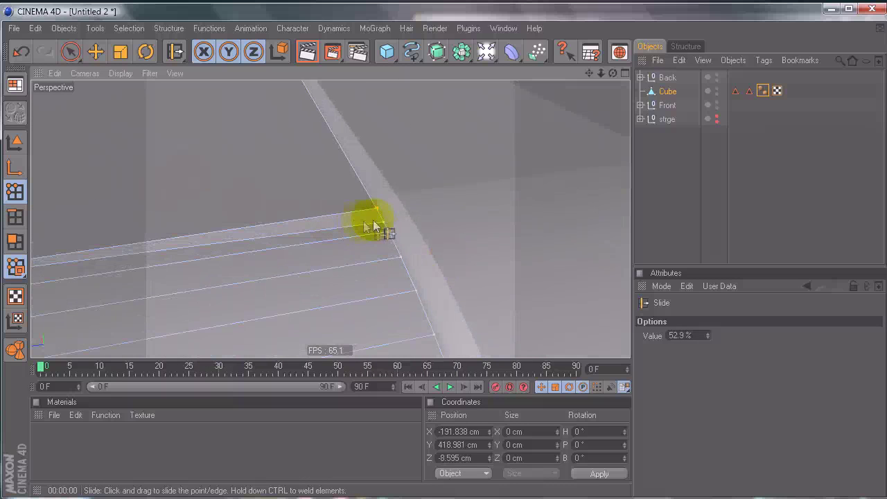
pyautogui.moveTo(378, 209); pyautogui.dragTo(367, 182)
# Slide the remaining crowded points at both ends of the corner's first edge lines apart, the last by about 3.9%
pyautogui.scroll(-5, 369, 187)
pyautogui.keyDown('alt'); pyautogui.moveTo(444, 256); pyautogui.dragTo(444, 256); pyautogui.keyUp('alt')
pyautogui.keyDown('alt'); pyautogui.moveTo(235, 207); pyautogui.dragTo(444, 256, button='right'); pyautogui.keyUp('alt')
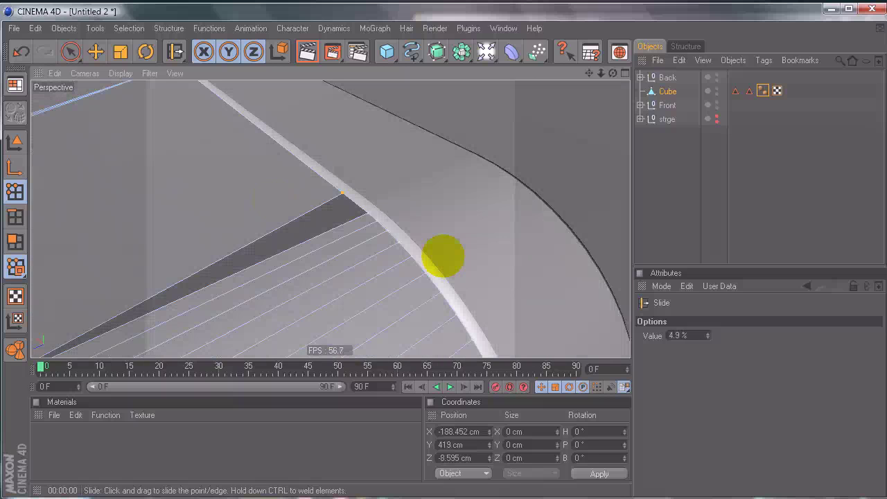
pyautogui.keyDown('alt'); pyautogui.moveTo(271, 206); pyautogui.dragTo(273, 204); pyautogui.keyUp('alt')
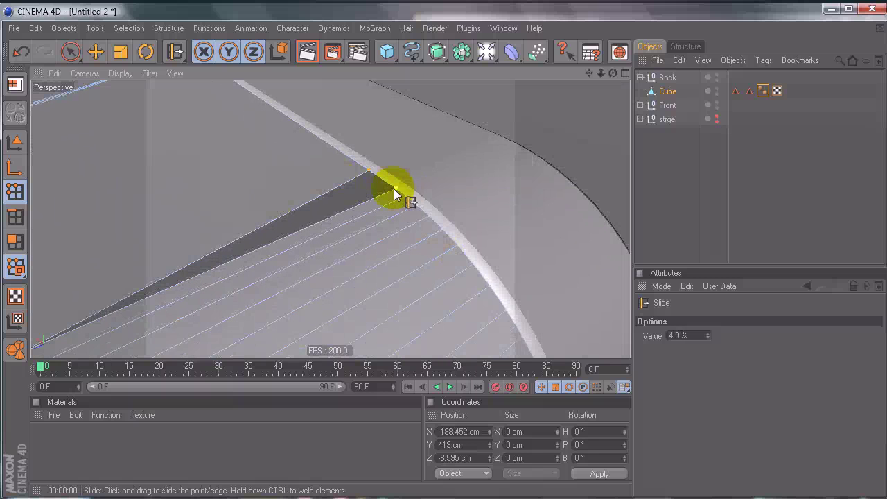
pyautogui.moveTo(379, 187); pyautogui.dragTo(305, 270)
pyautogui.moveTo(225, 318)
pyautogui.keyDown('alt'); pyautogui.mouseDown()
pyautogui.moveTo(443, 257)
pyautogui.moveTo(214, 326)
pyautogui.mouseUp(); pyautogui.keyUp('alt')
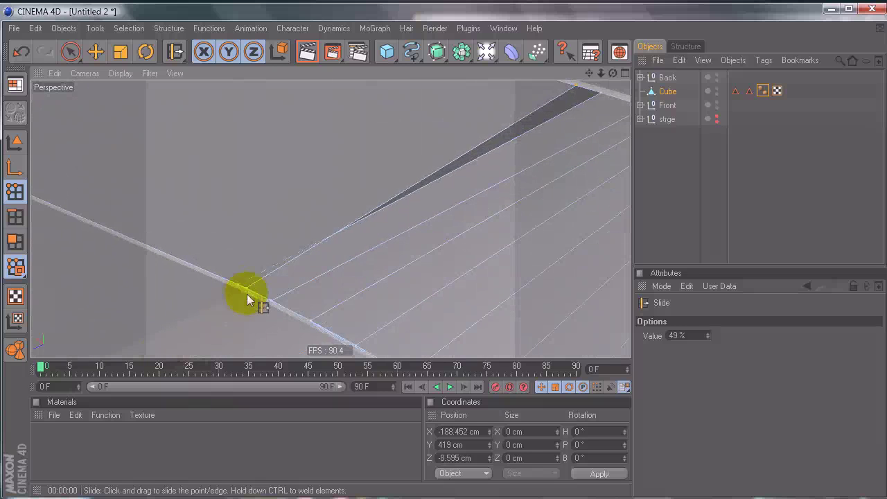
pyautogui.moveTo(229, 280); pyautogui.dragTo(230, 281)
pyautogui.keyDown('alt'); pyautogui.moveTo(350, 237); pyautogui.dragTo(443, 257, button='right'); pyautogui.keyUp('alt')
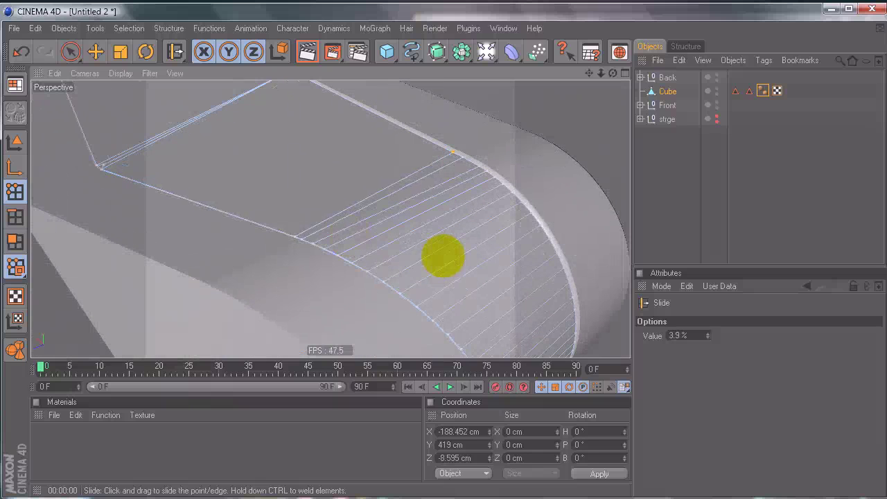
# Slide the crowded points at the start of the other rounded corner apart along both edges, the last by about 4.5%
pyautogui.click(77, 56)
pyautogui.click(670, 188)
pyautogui.keyDown('alt'); pyautogui.moveTo(397, 174); pyautogui.dragTo(443, 256, button='right'); pyautogui.keyUp('alt')
pyautogui.keyDown('alt'); pyautogui.moveTo(317, 161); pyautogui.dragTo(443, 257); pyautogui.keyUp('alt')
pyautogui.keyDown('alt'); pyautogui.moveTo(298, 182); pyautogui.dragTo(442, 257, button='middle'); pyautogui.keyUp('alt')
pyautogui.keyDown('alt'); pyautogui.moveTo(299, 186); pyautogui.dragTo(314, 200); pyautogui.keyUp('alt')
pyautogui.keyDown('alt'); pyautogui.moveTo(581, 236); pyautogui.dragTo(554, 179); pyautogui.keyUp('alt')
pyautogui.click(666, 91)
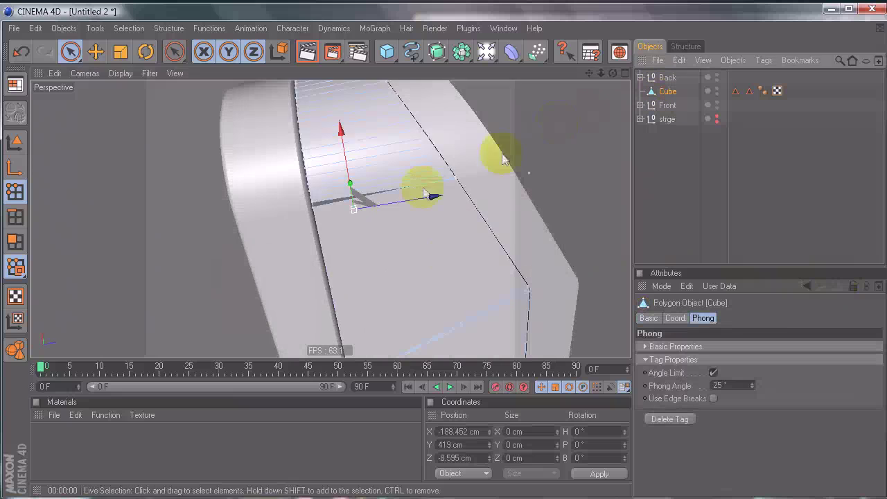
pyautogui.scroll(5, 444, 257)
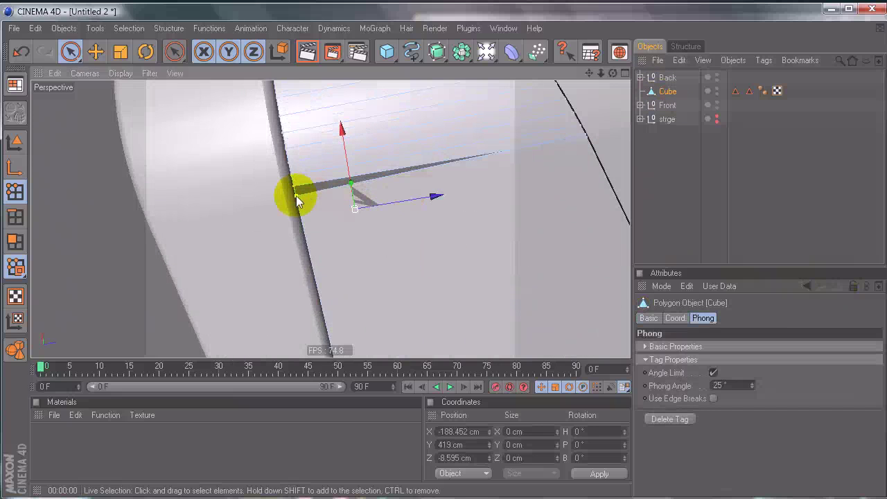
pyautogui.rightClick(333, 233)
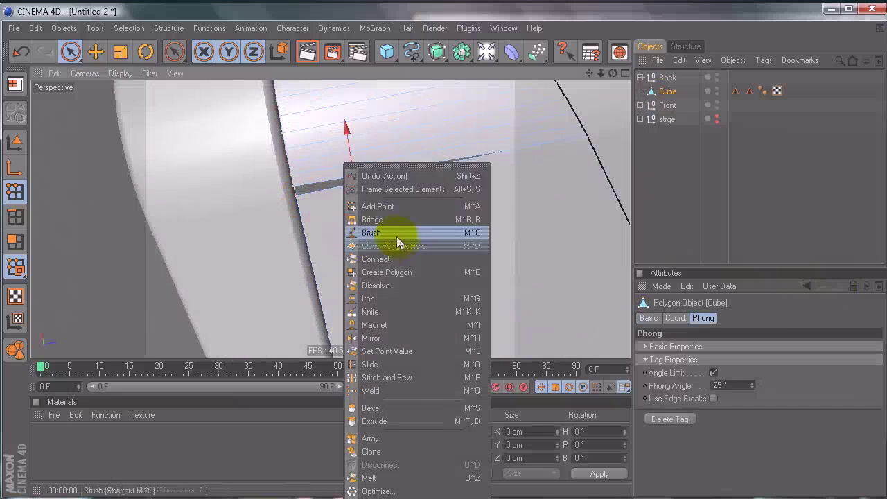
pyautogui.click(381, 364)
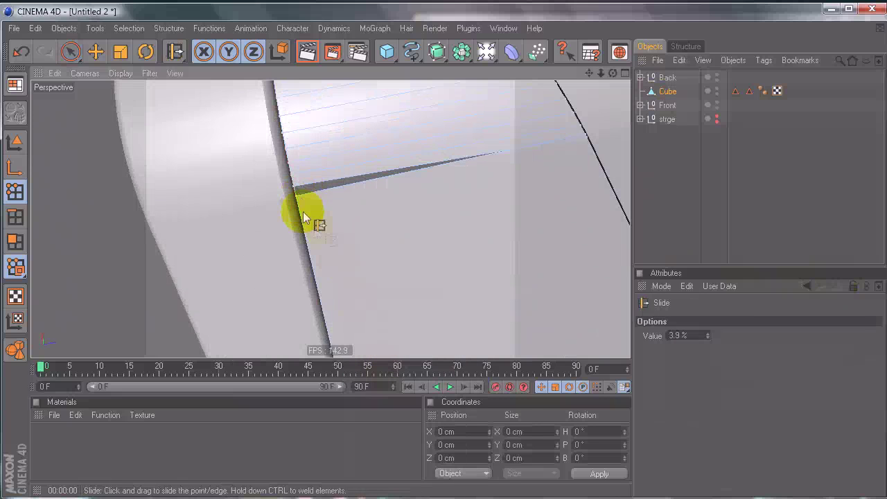
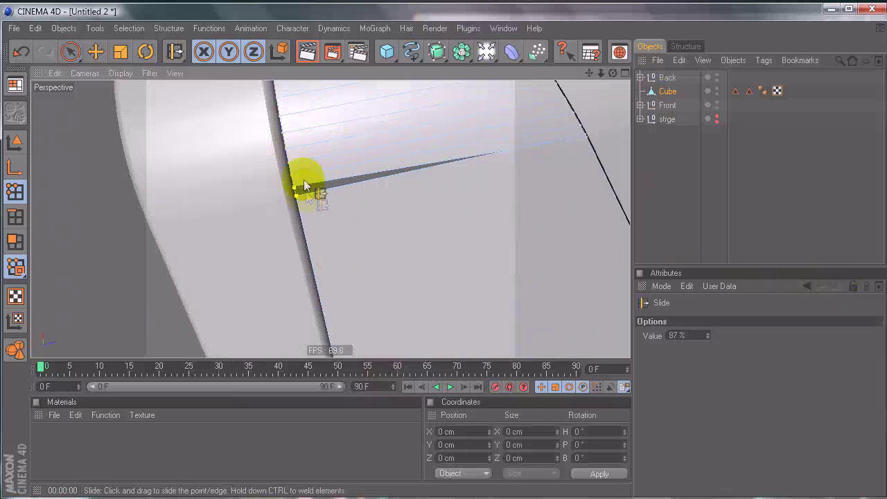
pyautogui.moveTo(298, 201); pyautogui.dragTo(588, 139)
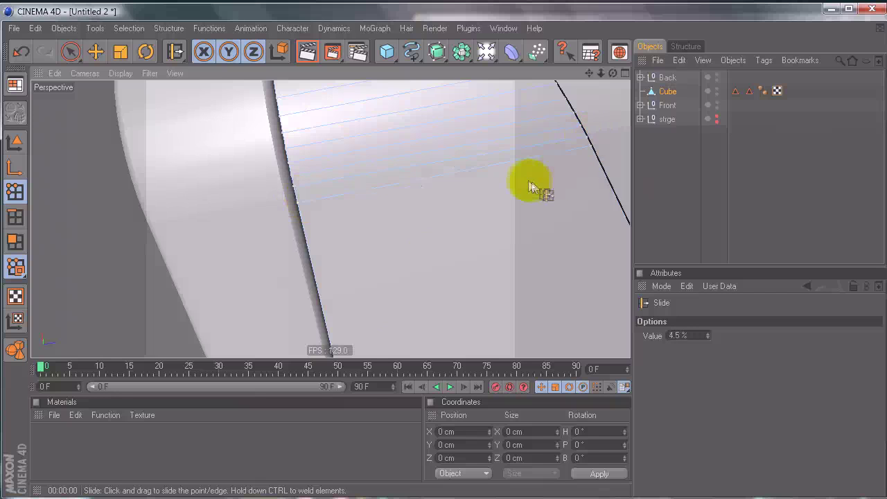
# Inspect the adjusted corner edges from several sides, return to Live Selection and look over the whole player
pyautogui.keyDown('alt'); pyautogui.moveTo(507, 183); pyautogui.dragTo(441, 255, button='right'); pyautogui.keyUp('alt')
pyautogui.keyDown('alt'); pyautogui.moveTo(493, 210); pyautogui.dragTo(459, 259); pyautogui.keyUp('alt')
pyautogui.keyDown('alt'); pyautogui.moveTo(460, 259); pyautogui.dragTo(462, 212, button='right'); pyautogui.keyUp('alt')
pyautogui.keyDown('alt'); pyautogui.moveTo(462, 212); pyautogui.dragTo(443, 257); pyautogui.keyUp('alt')
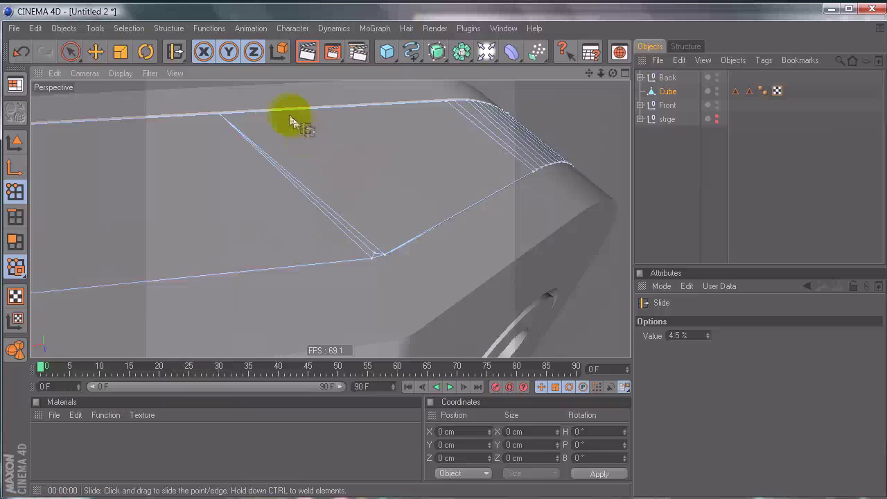
pyautogui.click(71, 51)
pyautogui.keyDown('alt'); pyautogui.moveTo(594, 169); pyautogui.dragTo(445, 256); pyautogui.keyUp('alt')
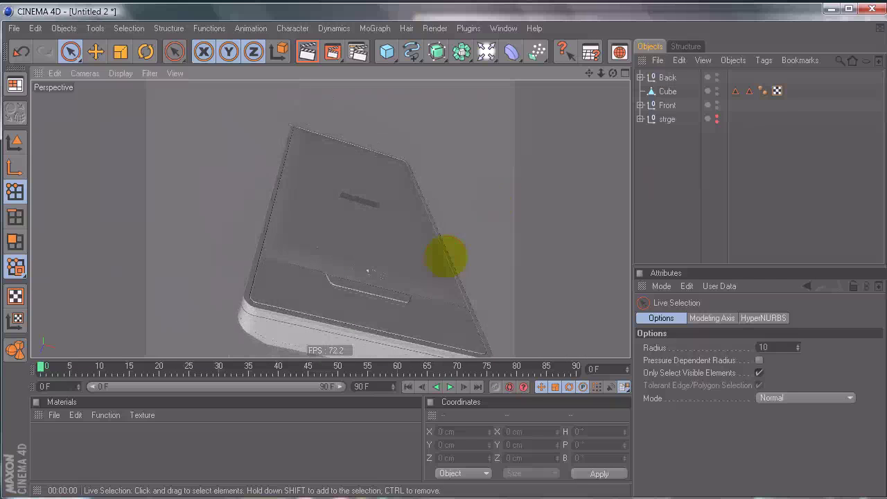
# Adjust the phong angle of the black polygon object in the Front group's screen part and check the shading
pyautogui.click(641, 105)
pyautogui.click(676, 147)
pyautogui.click(648, 147)
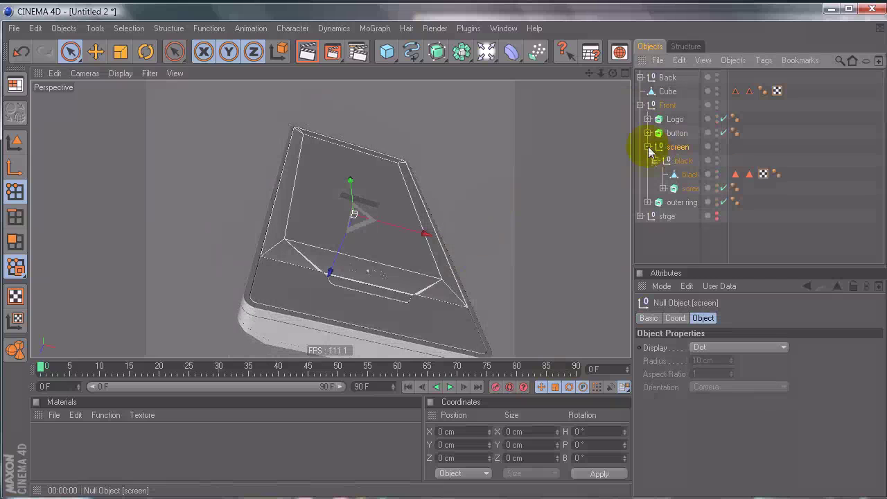
pyautogui.click(689, 177)
pyautogui.click(777, 175)
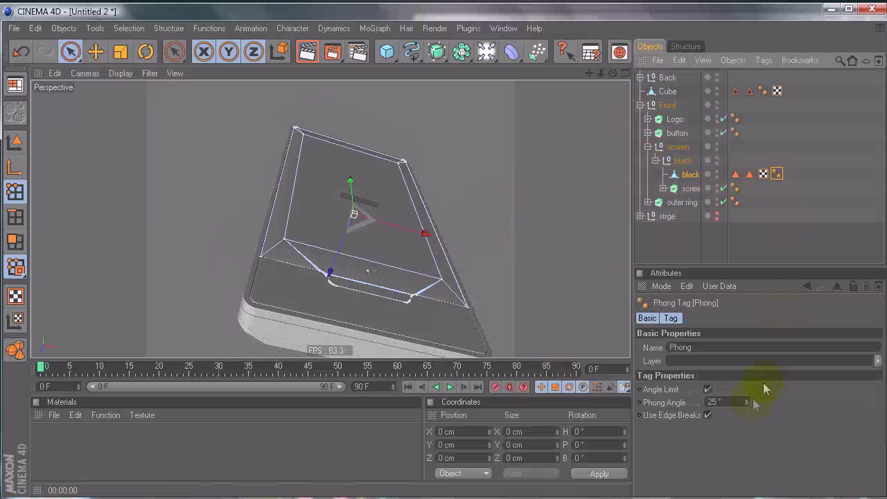
pyautogui.moveTo(746, 402); pyautogui.dragTo(746, 404)
pyautogui.click(673, 242)
pyautogui.keyDown('alt'); pyautogui.moveTo(617, 259); pyautogui.dragTo(410, 225); pyautogui.keyUp('alt')
pyautogui.keyDown('alt'); pyautogui.moveTo(454, 303); pyautogui.dragTo(545, 286); pyautogui.keyUp('alt')
pyautogui.click(654, 160)
pyautogui.moveTo(423, 229)
pyautogui.keyDown('alt'); pyautogui.mouseDown()
pyautogui.moveTo(399, 236)
pyautogui.moveTo(455, 252)
pyautogui.moveTo(440, 257)
pyautogui.moveTo(481, 145)
pyautogui.mouseUp(); pyautogui.keyUp('alt')
# Browse the Zune HD reference photos through to zunehd.jpg to examine the player's bottom edge
pyautogui.click(253, 493)
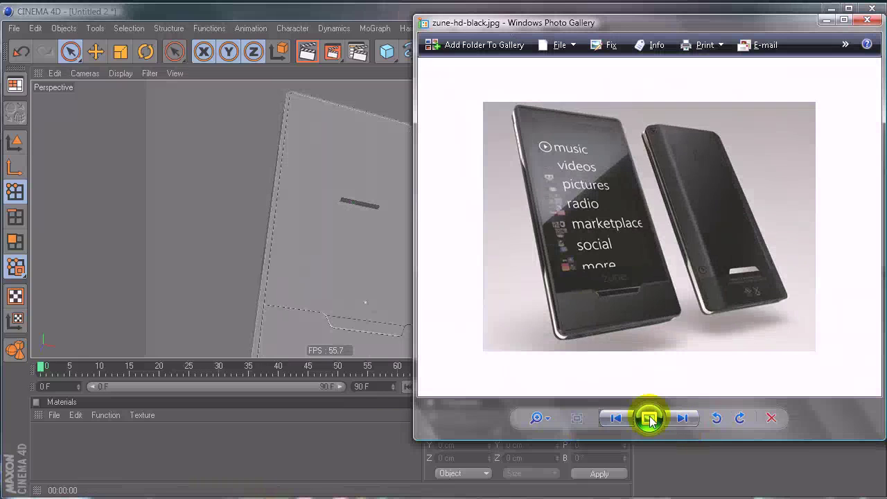
pyautogui.click(672, 419)
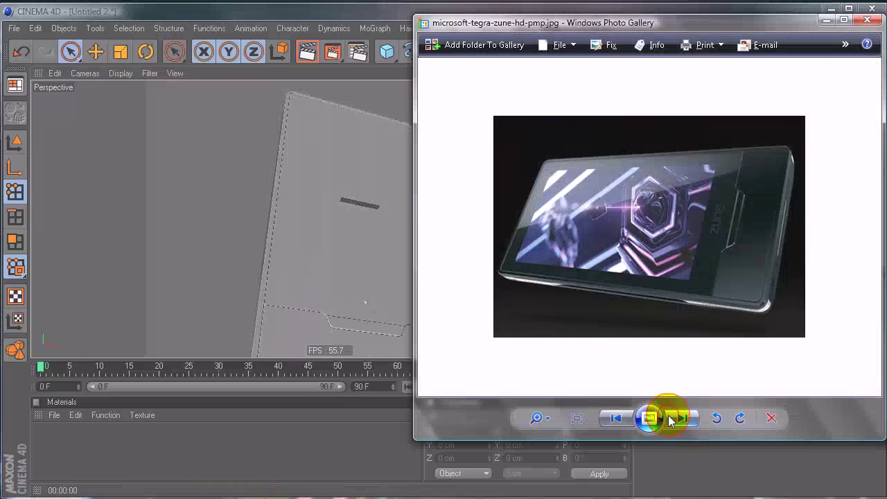
pyautogui.click(671, 418)
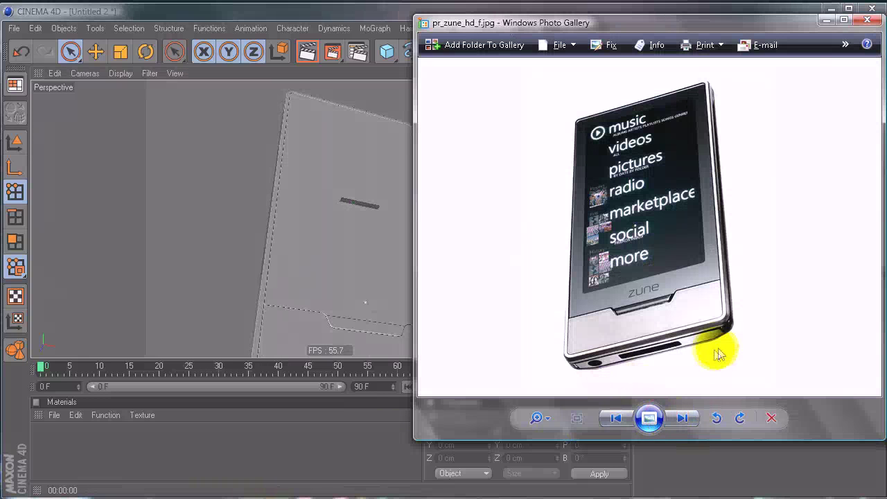
pyautogui.click(671, 420)
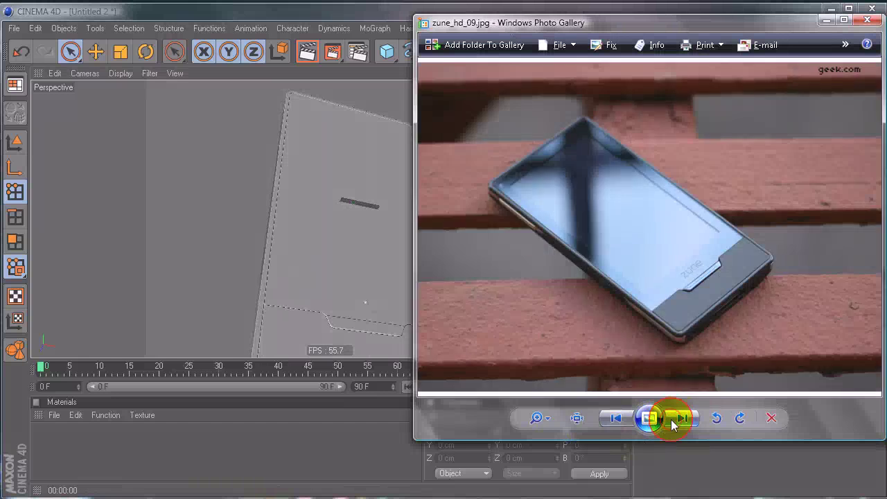
pyautogui.click(681, 419)
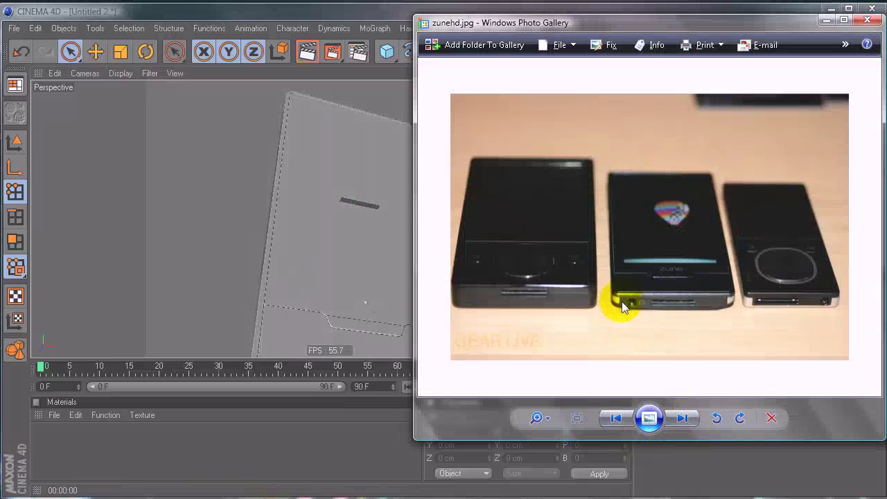
pyautogui.click(351, 9)
# Add a new cube and stretch it through the player to about 913 cm high and 348 cm wide
pyautogui.keyDown('alt'); pyautogui.moveTo(437, 199); pyautogui.dragTo(442, 276); pyautogui.keyUp('alt')
pyautogui.click(387, 52)
pyautogui.keyDown('alt'); pyautogui.moveTo(388, 229); pyautogui.dragTo(444, 262); pyautogui.keyUp('alt')
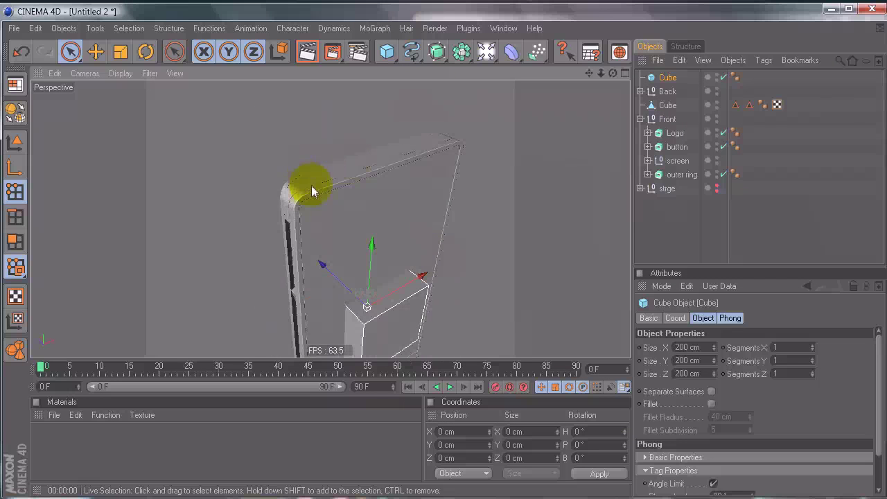
pyautogui.keyDown('alt'); pyautogui.moveTo(350, 209); pyautogui.dragTo(308, 333); pyautogui.keyUp('alt')
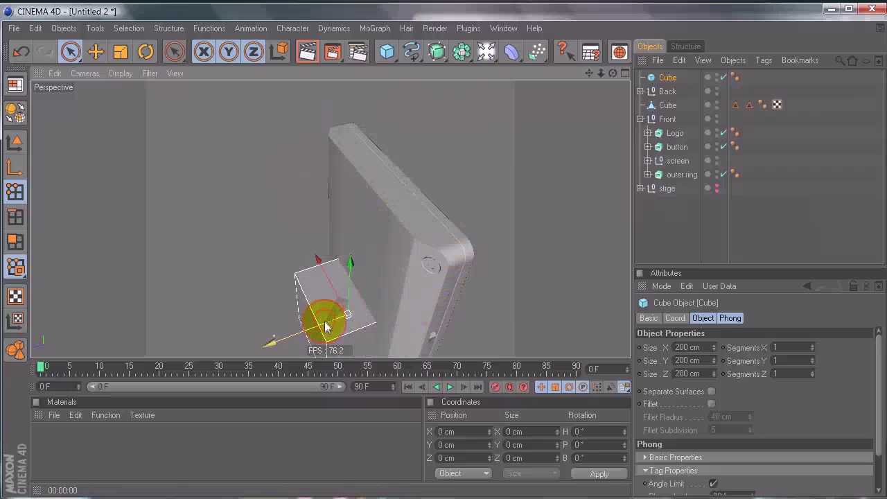
pyautogui.click(16, 142)
pyautogui.click(378, 319)
pyautogui.moveTo(369, 283); pyautogui.dragTo(432, 258)
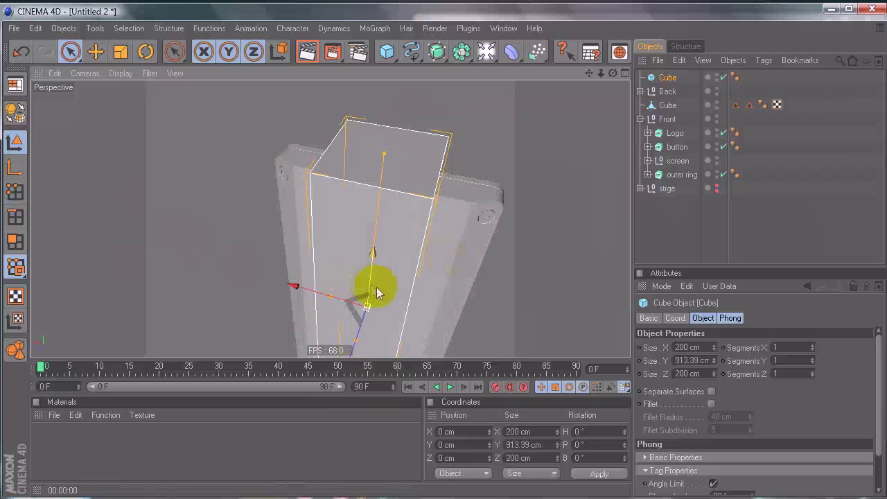
pyautogui.moveTo(325, 302); pyautogui.dragTo(457, 258)
pyautogui.keyDown('alt'); pyautogui.moveTo(515, 412); pyautogui.dragTo(441, 256); pyautogui.keyUp('alt')
pyautogui.keyDown('alt'); pyautogui.moveTo(390, 303); pyautogui.dragTo(448, 257); pyautogui.keyUp('alt')
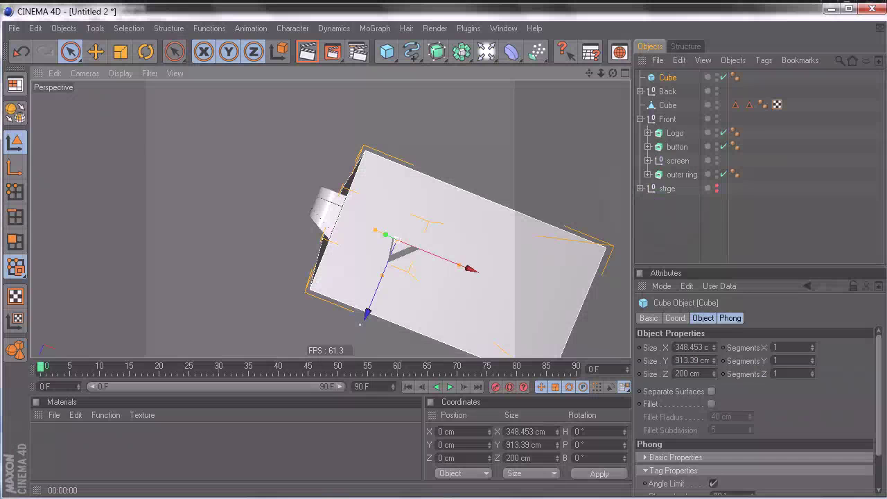
# Widen the new cube to about 350 cm, comparing its fit with the zunehd.jpg reference photo
pyautogui.hotkey('alt', 'Tab')
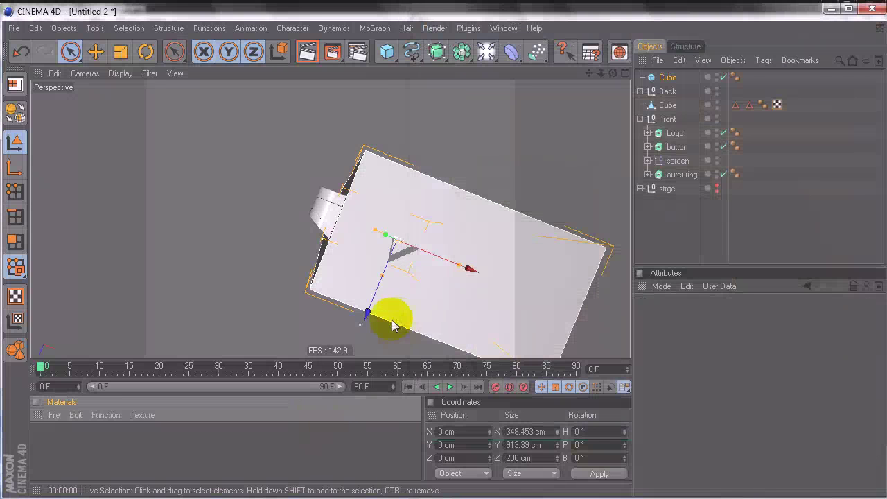
pyautogui.keyDown('alt'); pyautogui.moveTo(396, 316); pyautogui.dragTo(455, 254); pyautogui.keyUp('alt')
pyautogui.click(360, 498)
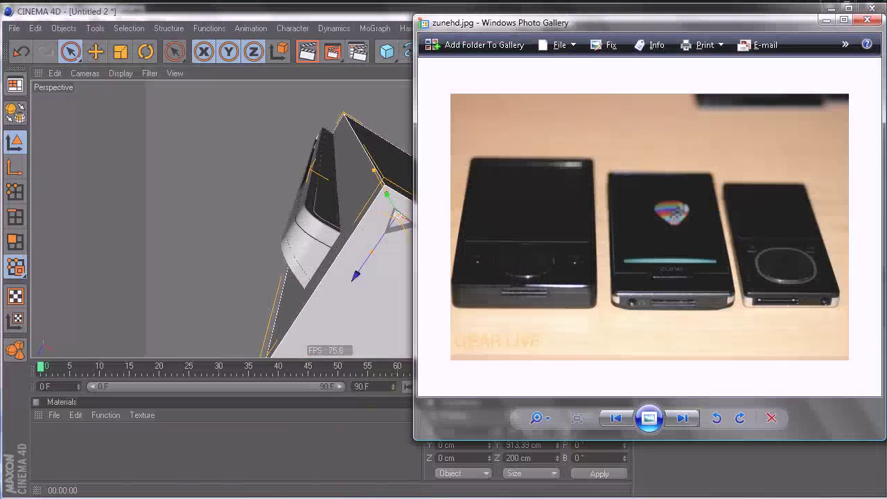
pyautogui.hotkey('alt', 'Tab')
pyautogui.moveTo(450, 267)
pyautogui.keyDown('alt'); pyautogui.mouseDown()
pyautogui.moveTo(455, 254)
pyautogui.moveTo(420, 250)
pyautogui.moveTo(451, 254)
pyautogui.moveTo(440, 249)
pyautogui.moveTo(444, 268)
pyautogui.moveTo(425, 287)
pyautogui.moveTo(439, 247)
pyautogui.moveTo(449, 257)
pyautogui.moveTo(416, 255)
pyautogui.moveTo(442, 257)
pyautogui.mouseUp(); pyautogui.keyUp('alt')
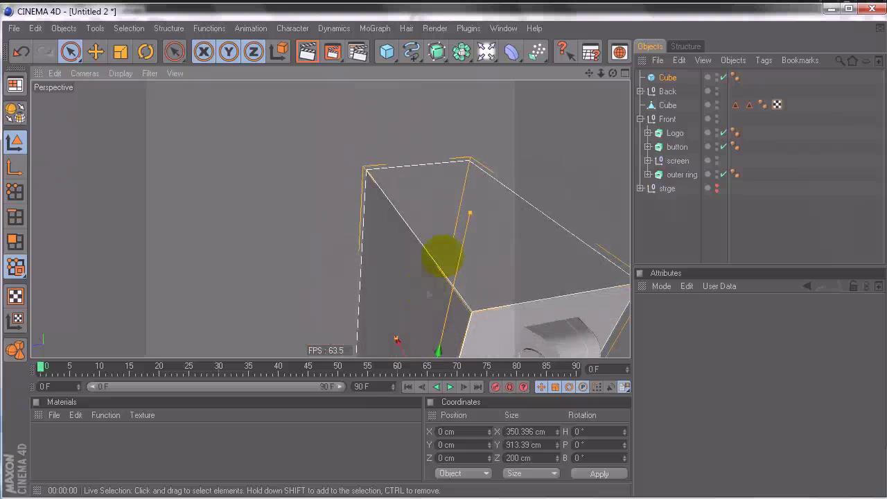
pyautogui.keyDown('alt'); pyautogui.moveTo(428, 293); pyautogui.dragTo(470, 308); pyautogui.keyUp('alt')
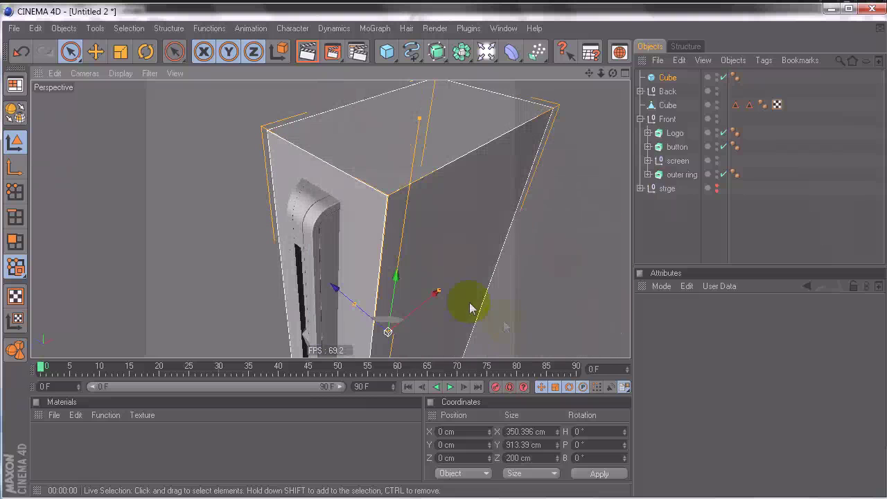
# Duplicate the middle body's polygon object and rename the copy middle.inner
pyautogui.click(676, 113)
pyautogui.keyDown('ctrl'); pyautogui.moveTo(669, 88); pyautogui.dragTo(667, 98); pyautogui.keyUp('ctrl')
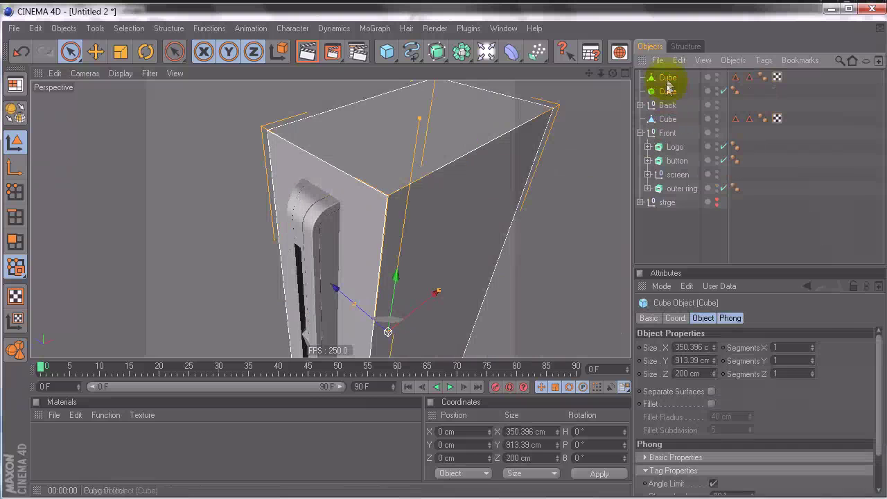
pyautogui.doubleClick(670, 79)
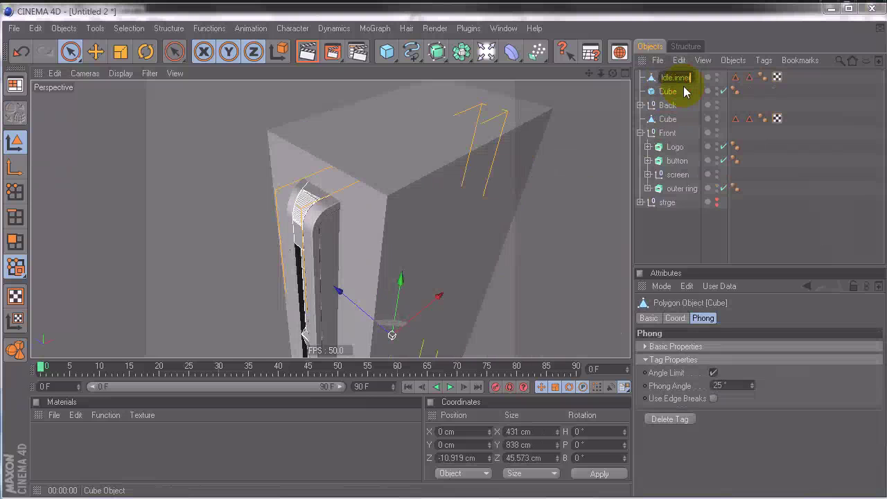
pyautogui.press('Return')
# Add a Boole set to A intersect B and place middle.inner and the new cube inside it
pyautogui.moveTo(461, 55); pyautogui.dragTo(610, 70)
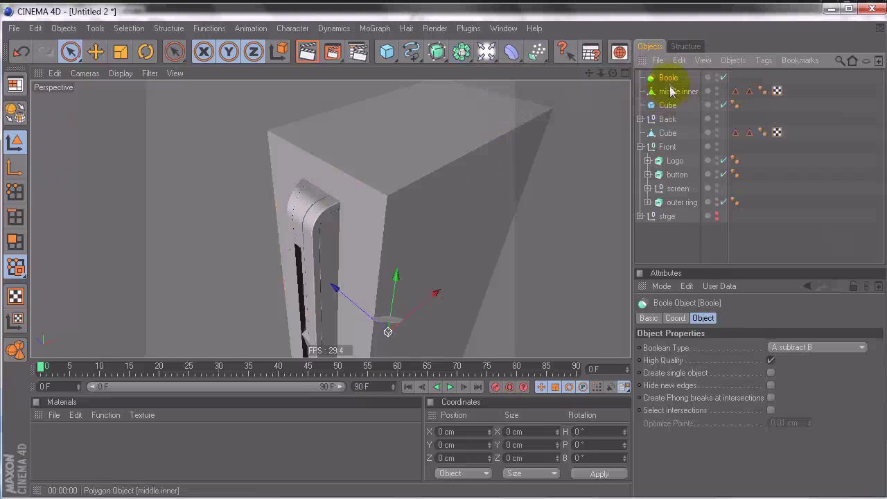
pyautogui.click(794, 350)
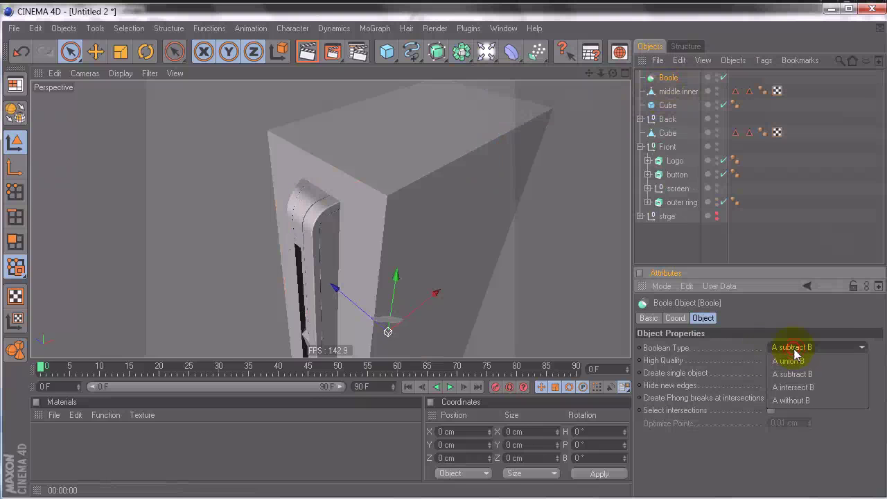
pyautogui.click(669, 92)
pyautogui.keyDown('ctrl'); pyautogui.click(668, 106); pyautogui.keyUp('ctrl')
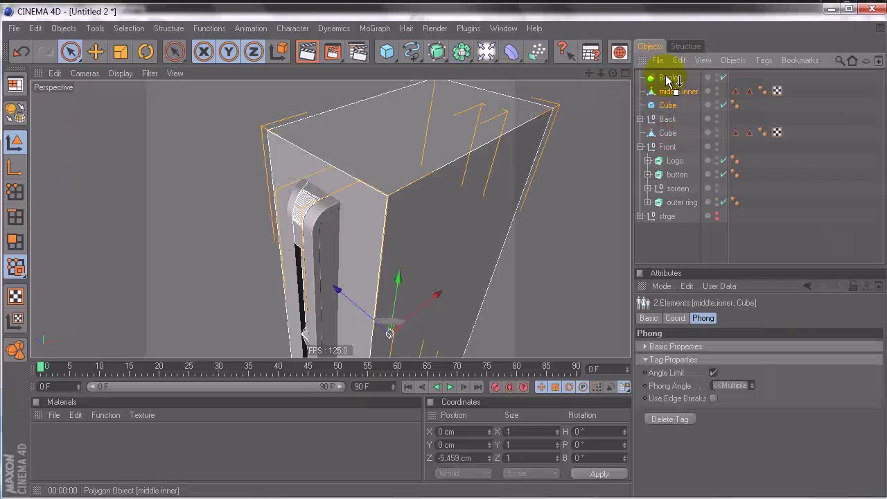
pyautogui.moveTo(667, 80); pyautogui.dragTo(667, 79)
pyautogui.click(657, 239)
pyautogui.keyDown('alt'); pyautogui.moveTo(443, 257); pyautogui.dragTo(544, 215); pyautogui.keyUp('alt')
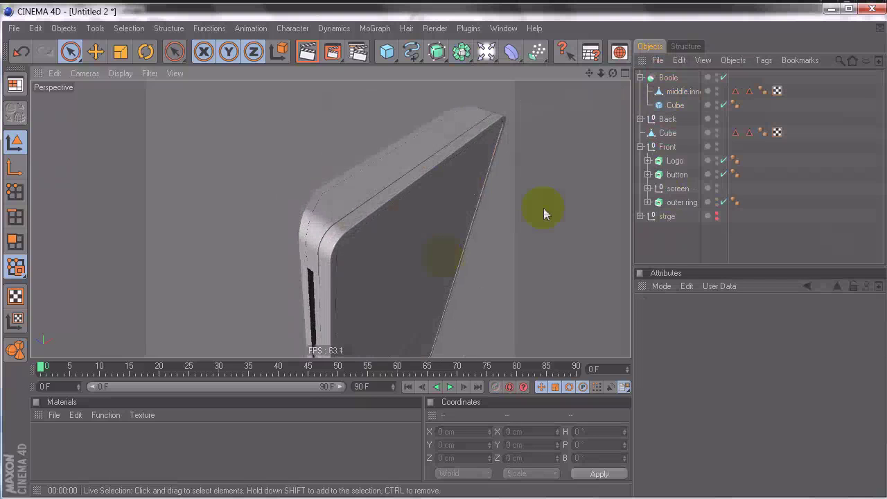
# Make the cube inside the Boole editable
pyautogui.click(674, 108)
pyautogui.press('c')
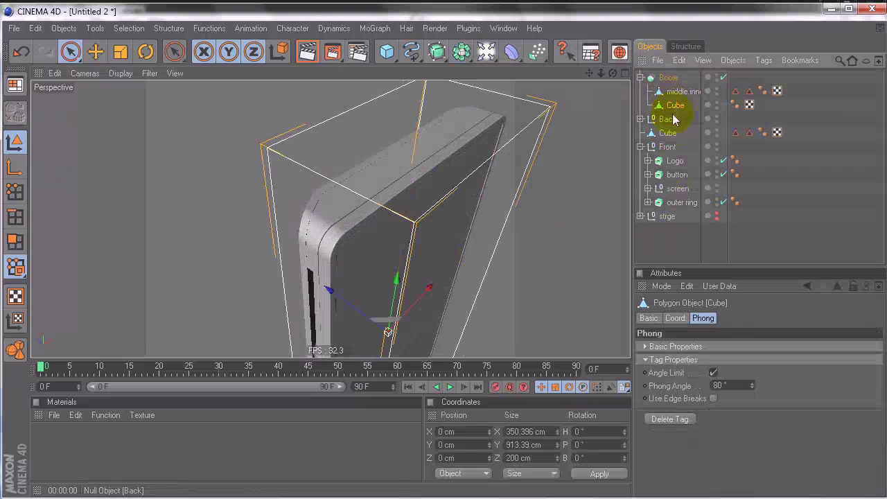
pyautogui.keyDown('alt'); pyautogui.moveTo(441, 261); pyautogui.dragTo(443, 257); pyautogui.keyUp('alt')
pyautogui.keyDown('alt'); pyautogui.moveTo(435, 260); pyautogui.dragTo(459, 247); pyautogui.keyUp('alt')
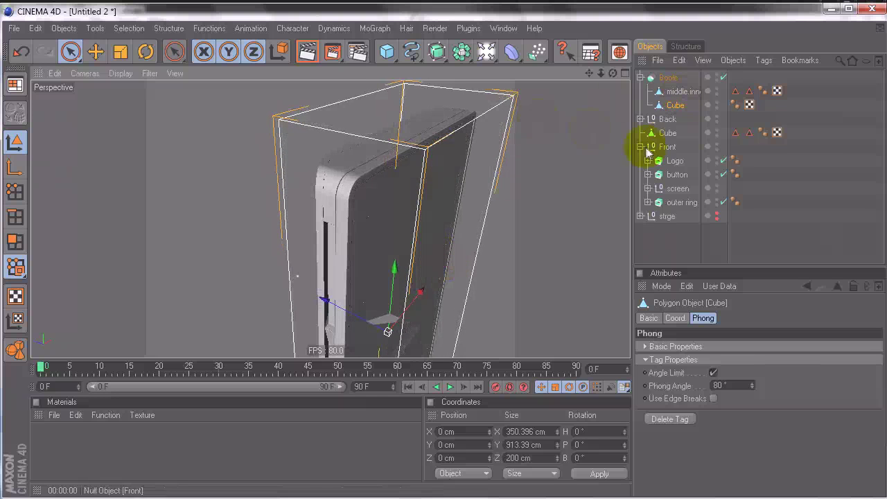
# Toggle the Back group's visibility and hide the original middle body to inspect the Boole's inner piece
pyautogui.doubleClick(717, 117)
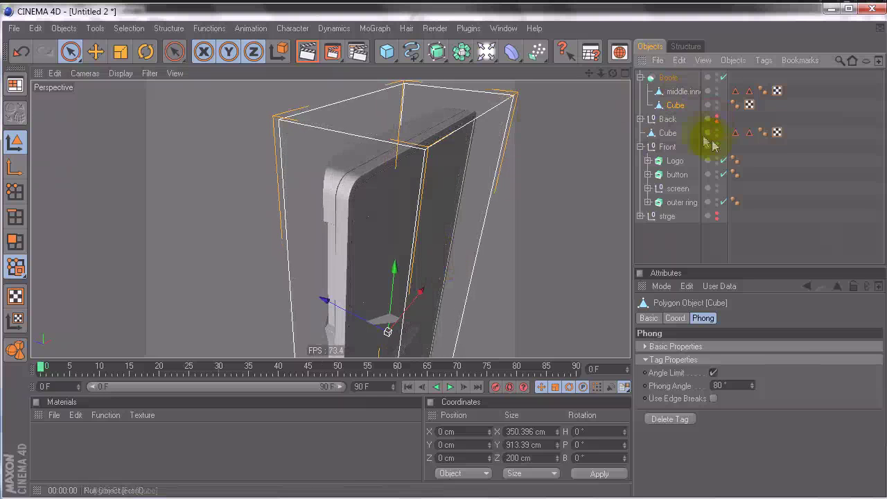
pyautogui.keyDown('alt'); pyautogui.moveTo(421, 251); pyautogui.dragTo(479, 218); pyautogui.keyUp('alt')
pyautogui.scroll(5, 486, 215)
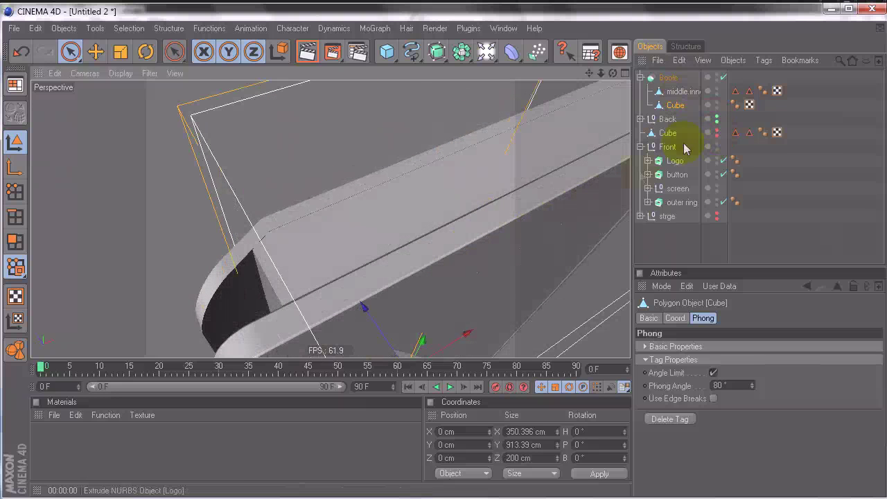
pyautogui.click(717, 119)
pyautogui.click(717, 118)
pyautogui.moveTo(431, 258)
pyautogui.keyDown('alt'); pyautogui.mouseDown()
pyautogui.moveTo(481, 252)
pyautogui.moveTo(451, 224)
pyautogui.moveTo(439, 261)
pyautogui.moveTo(444, 250)
pyautogui.moveTo(453, 258)
pyautogui.moveTo(441, 265)
pyautogui.mouseUp(); pyautogui.keyUp('alt')
pyautogui.click(654, 236)
# Duplicate the Boole with its children and delete the original middle body cube
pyautogui.click(668, 79)
pyautogui.keyDown('ctrl'); pyautogui.moveTo(670, 79); pyautogui.dragTo(664, 71); pyautogui.keyUp('ctrl')
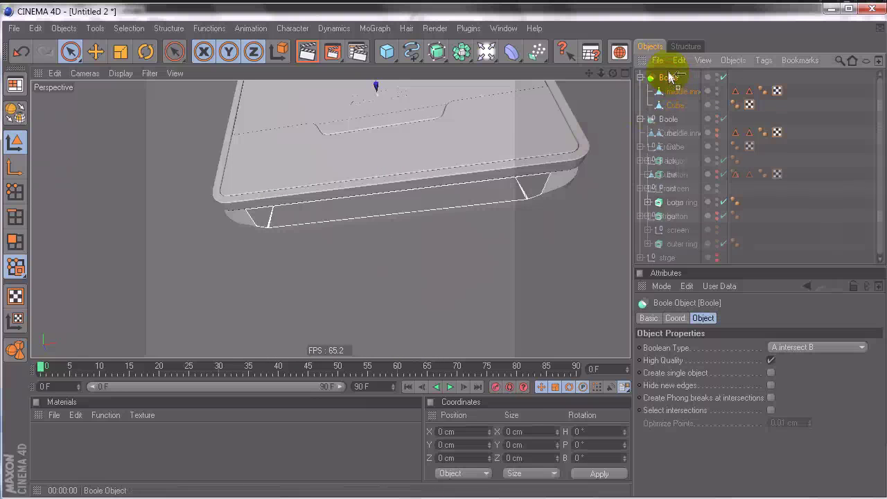
pyautogui.click(670, 174)
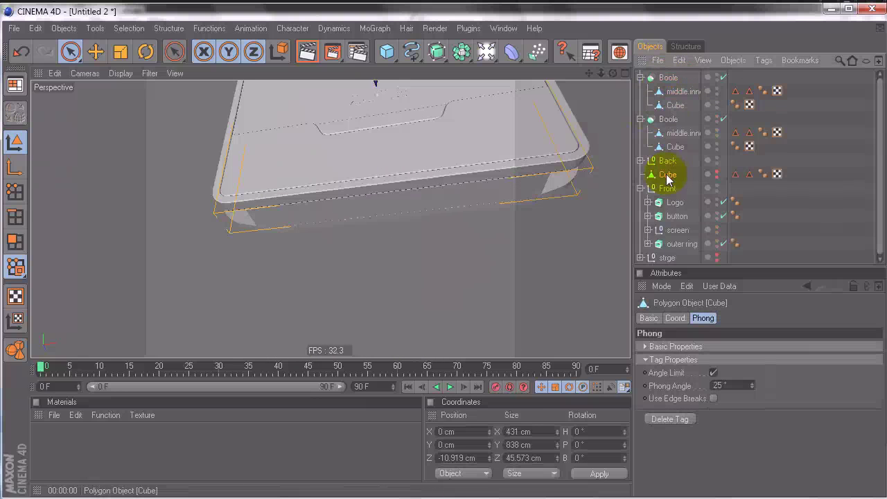
pyautogui.press('Delete')
# Set the first Boole's type to A subtract B to keep the outer corner pieces
pyautogui.click(669, 79)
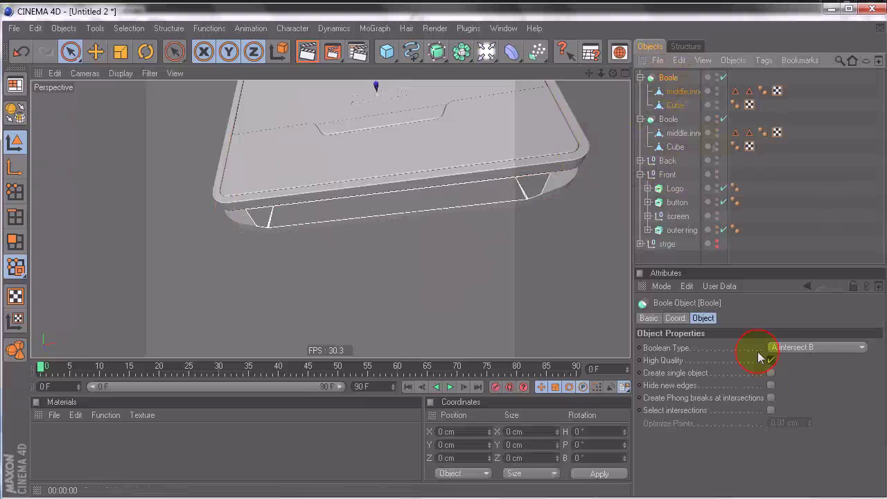
pyautogui.click(797, 346)
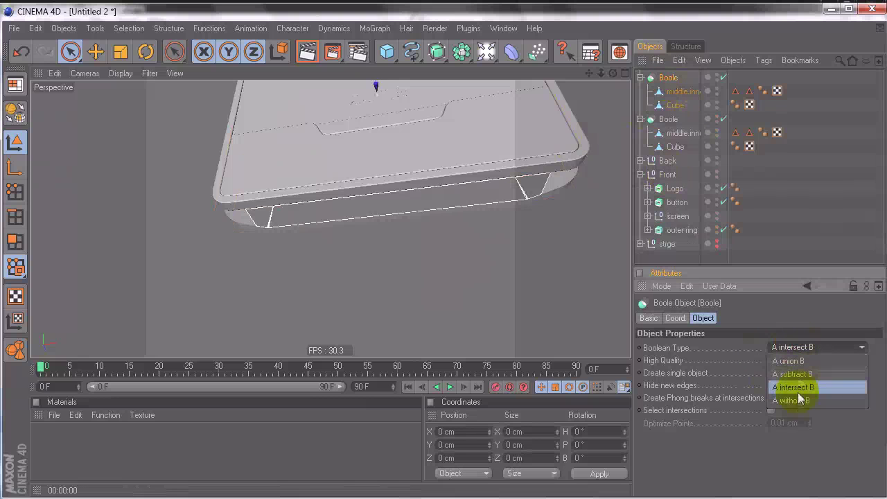
pyautogui.click(801, 375)
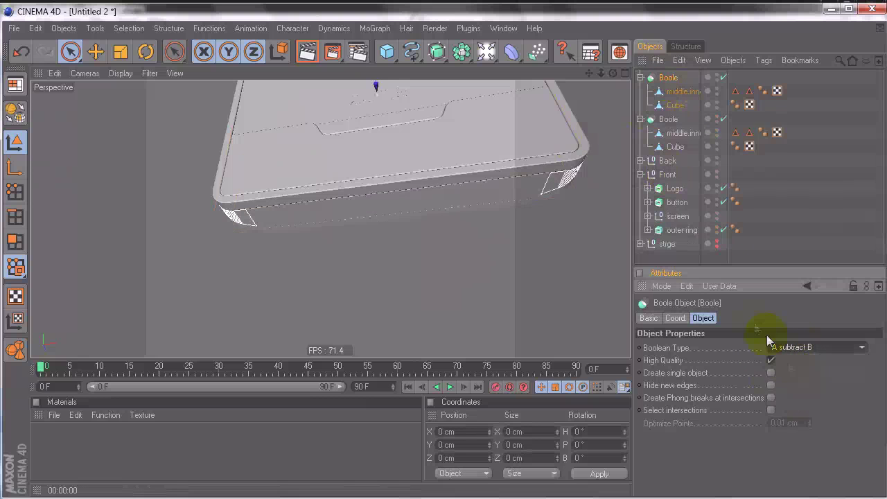
# Scale the first Boole's cube along X to about 328 cm in the top view
pyautogui.click(677, 105)
pyautogui.keyDown('alt'); pyautogui.moveTo(569, 201); pyautogui.dragTo(298, 195); pyautogui.keyUp('alt')
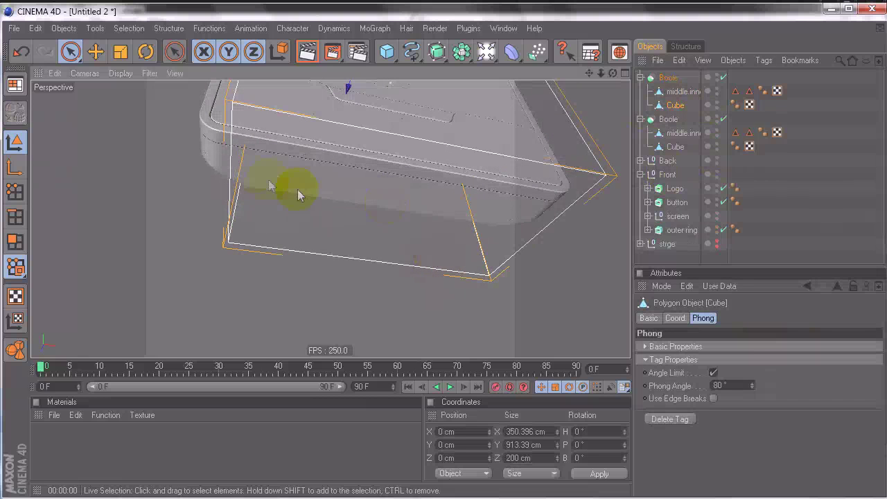
pyautogui.keyDown('alt'); pyautogui.moveTo(411, 210); pyautogui.dragTo(448, 213); pyautogui.keyUp('alt')
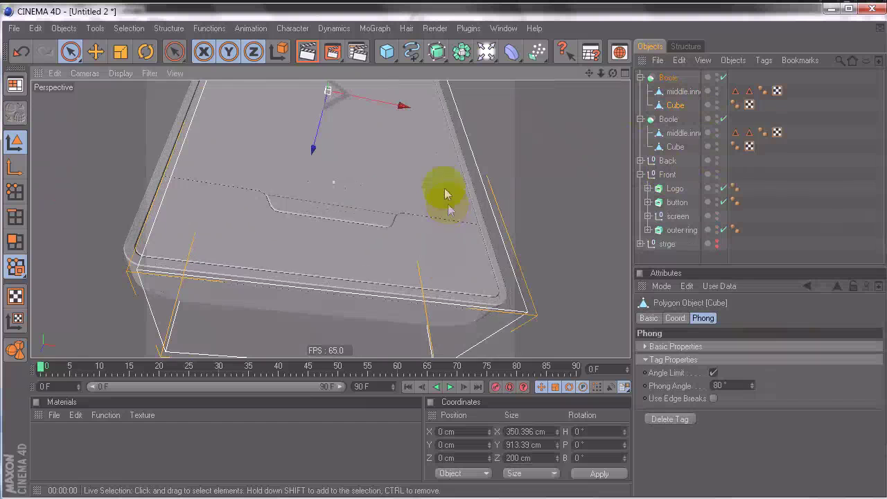
pyautogui.middleClick(447, 193)
pyautogui.click(85, 73)
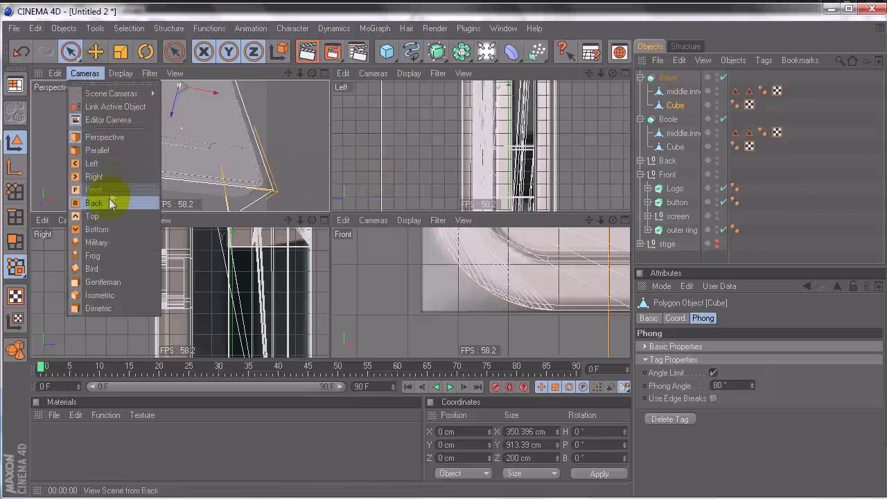
pyautogui.click(104, 211)
pyautogui.middleClick(201, 124)
pyautogui.scroll(10, 481, 263)
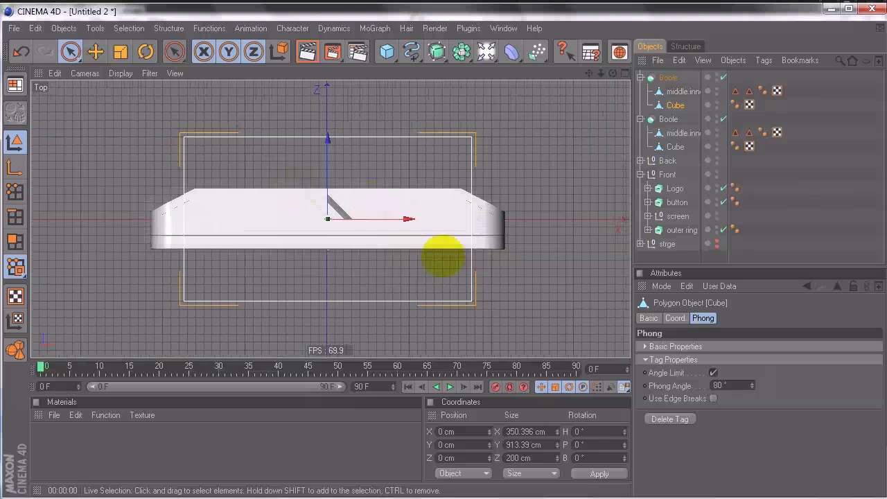
pyautogui.press('t')
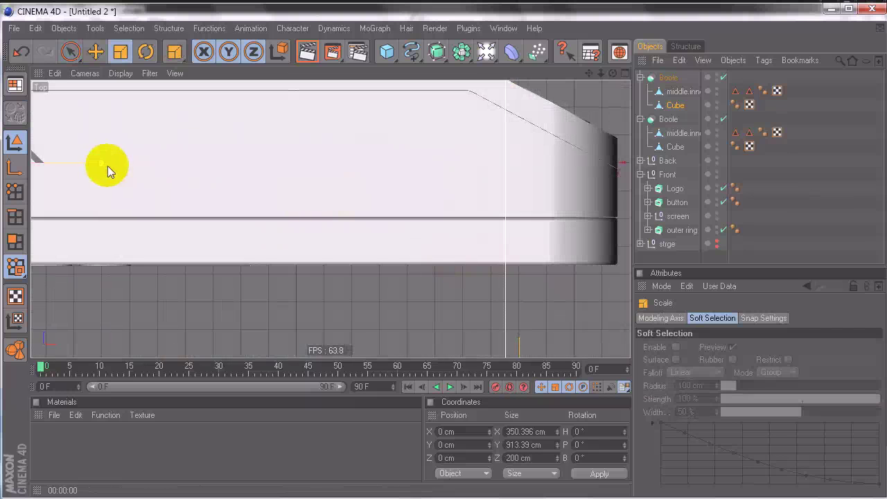
pyautogui.moveTo(444, 261); pyautogui.dragTo(443, 261)
pyautogui.moveTo(102, 164); pyautogui.dragTo(101, 164)
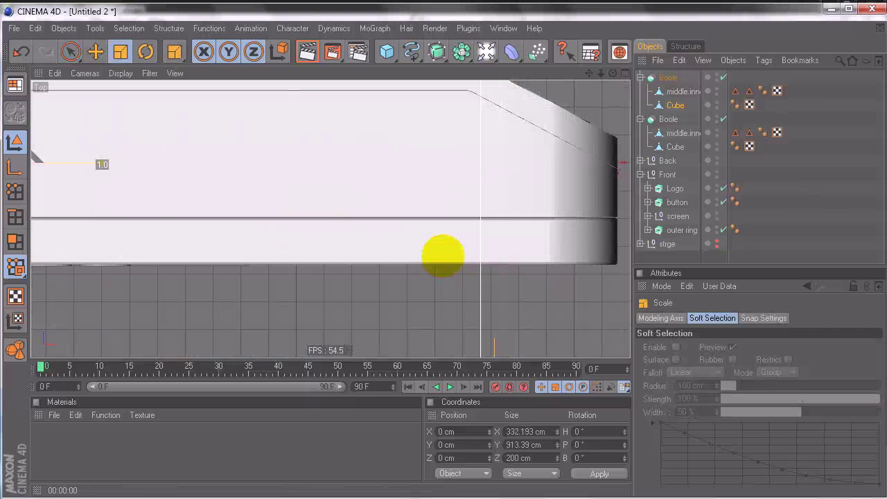
pyautogui.middleClick(129, 152)
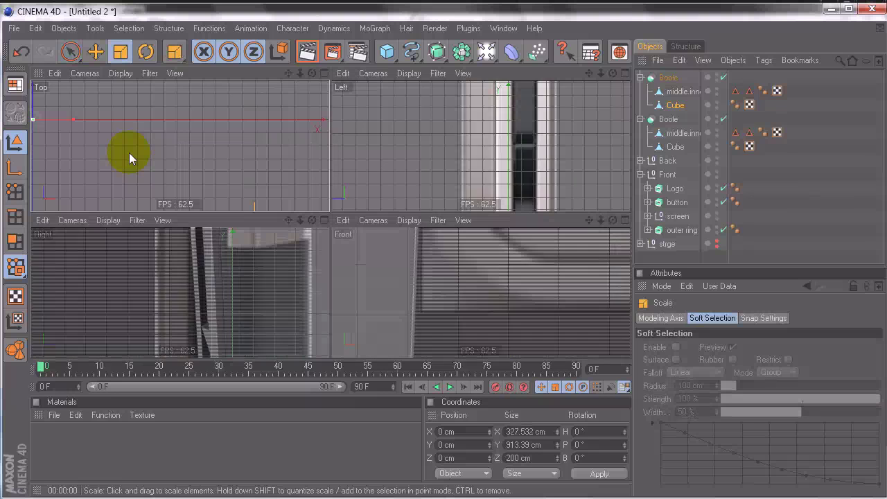
pyautogui.middleClick(177, 146)
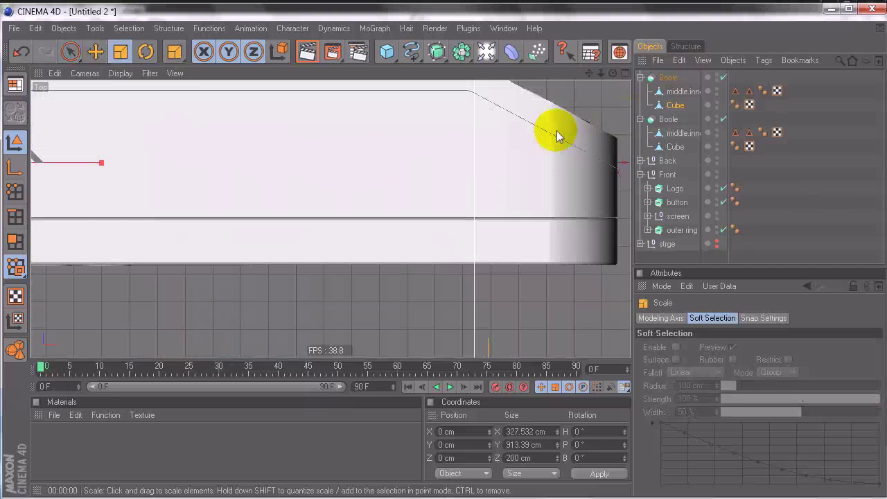
# Widen the first Boole's cube along X to about 352 cm so it slightly exceeds the inner section's cut
pyautogui.click(670, 78)
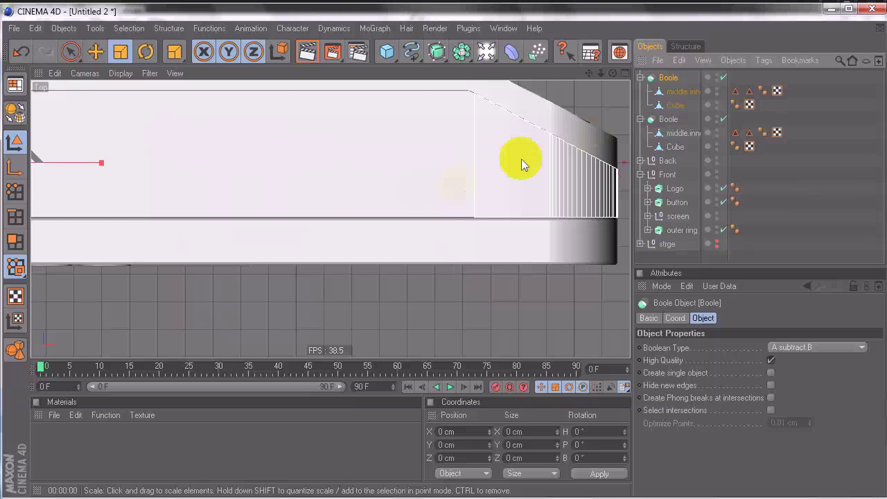
pyautogui.click(669, 120)
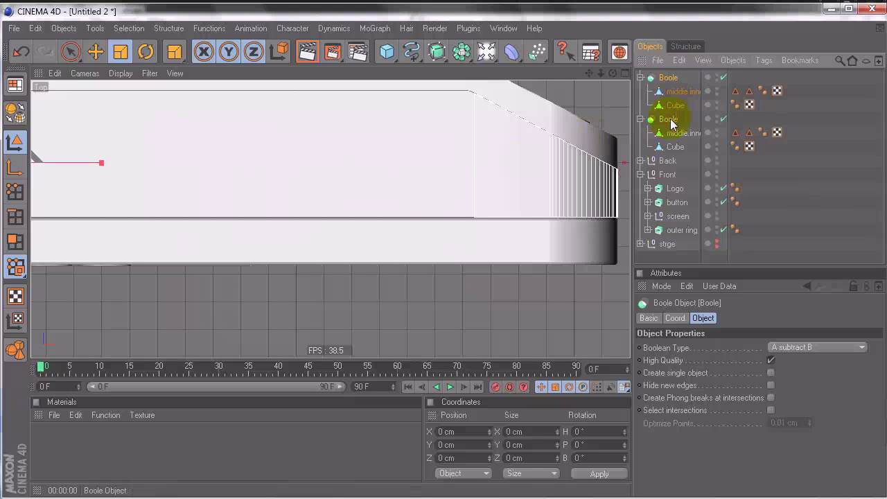
pyautogui.click(670, 92)
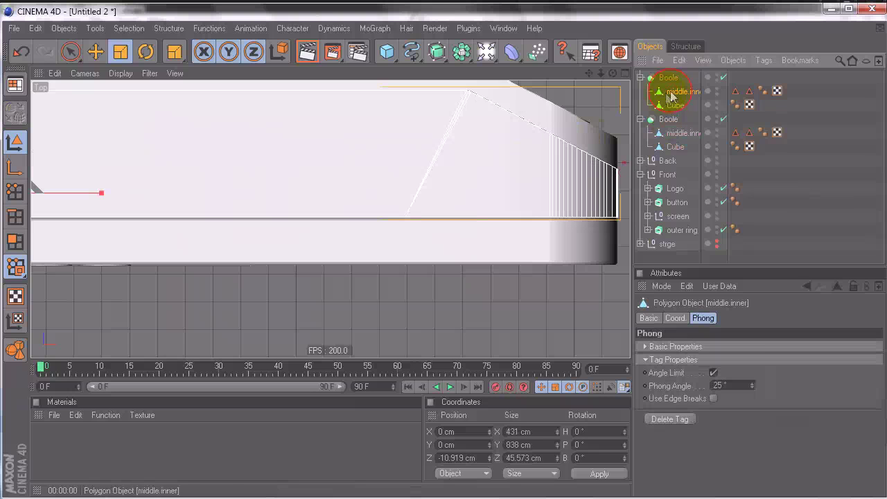
pyautogui.click(665, 78)
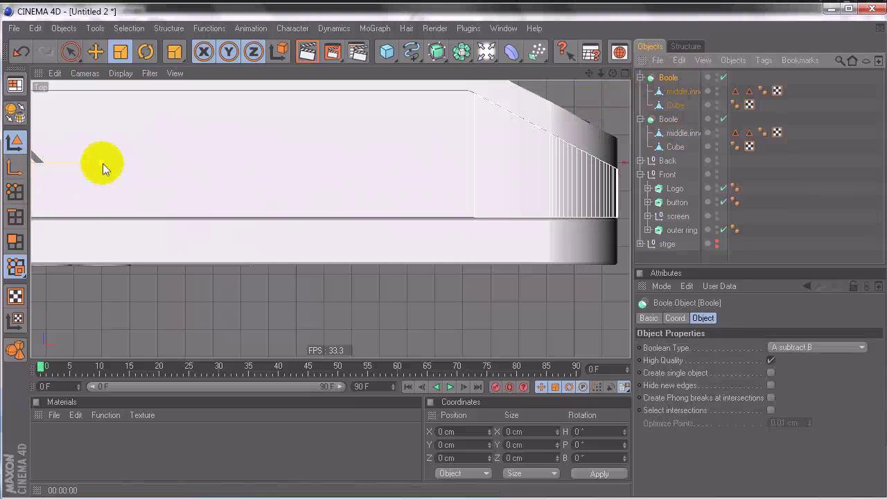
pyautogui.click(676, 105)
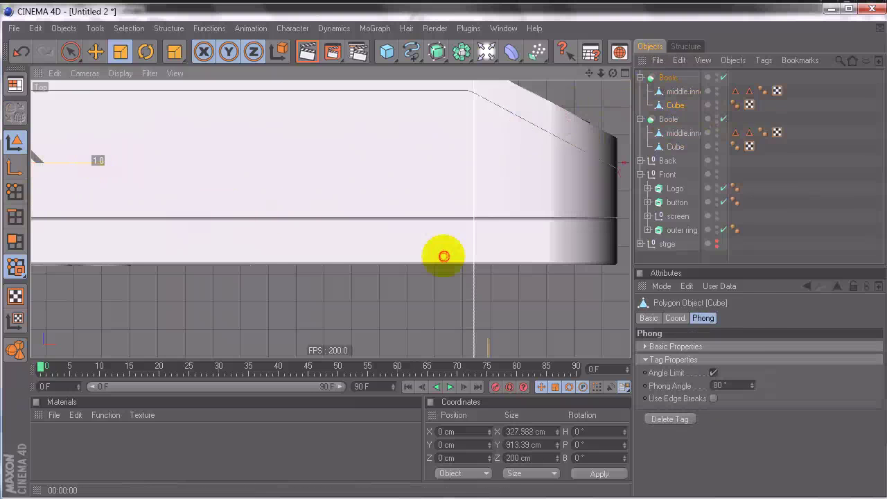
pyautogui.moveTo(97, 160); pyautogui.dragTo(443, 257)
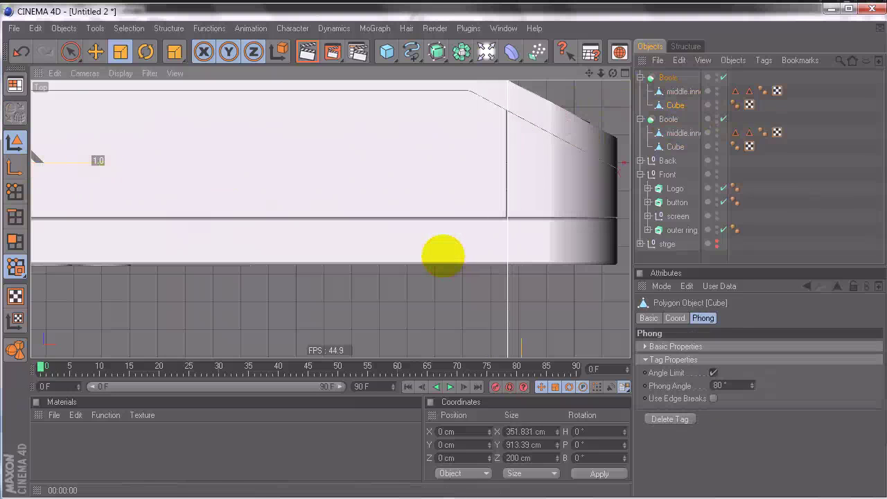
# Examine the gap between the inner section and the corner pieces from several angles in the perspective view
pyautogui.middleClick(199, 171)
pyautogui.click(84, 73)
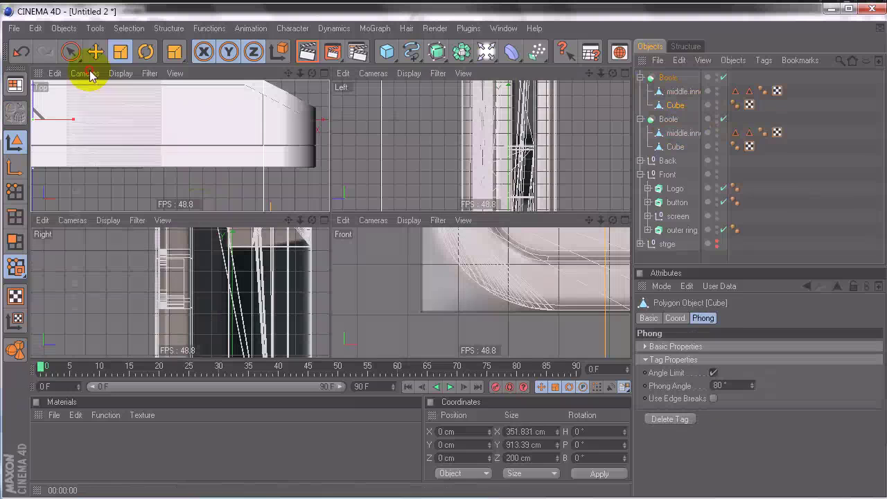
pyautogui.click(104, 138)
pyautogui.middleClick(246, 145)
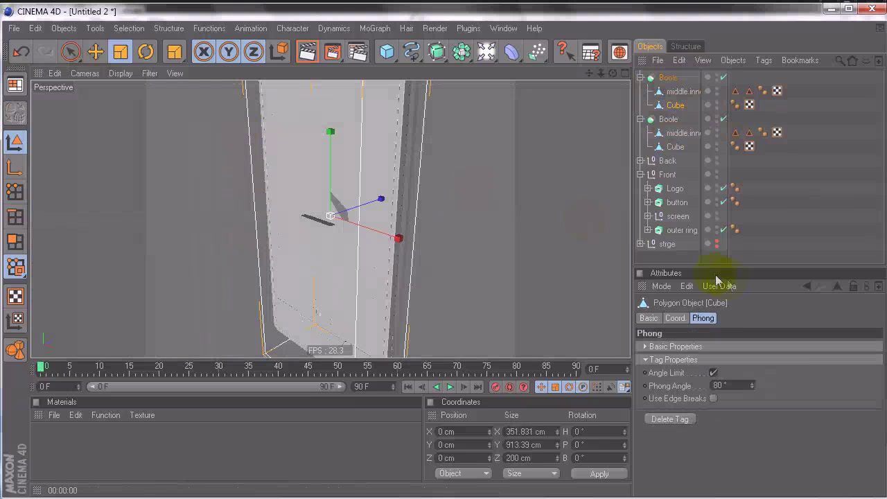
pyautogui.click(669, 256)
pyautogui.keyDown('alt'); pyautogui.moveTo(376, 353); pyautogui.dragTo(445, 262); pyautogui.keyUp('alt')
pyautogui.keyDown('alt'); pyautogui.moveTo(474, 219); pyautogui.dragTo(443, 256); pyautogui.keyUp('alt')
pyautogui.click(667, 160)
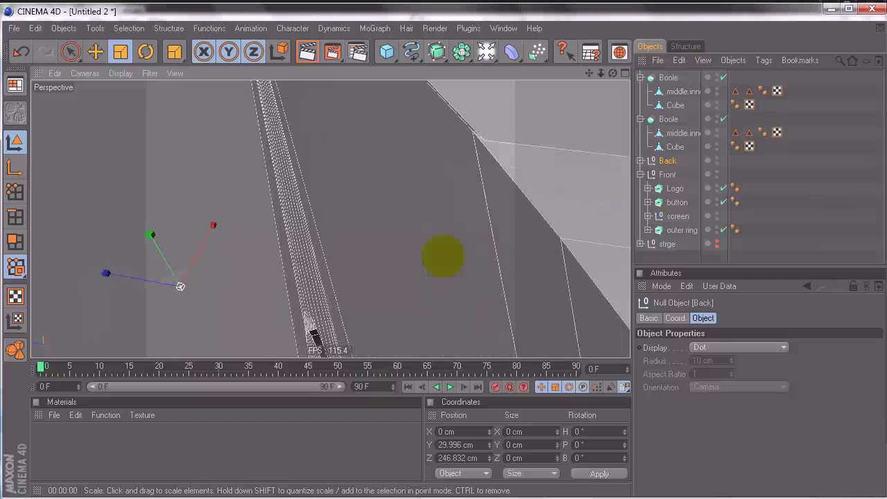
pyautogui.keyDown('alt'); pyautogui.moveTo(523, 172); pyautogui.dragTo(443, 262); pyautogui.keyUp('alt')
pyautogui.keyDown('alt'); pyautogui.moveTo(533, 167); pyautogui.dragTo(541, 208); pyautogui.keyUp('alt')
pyautogui.click(655, 258)
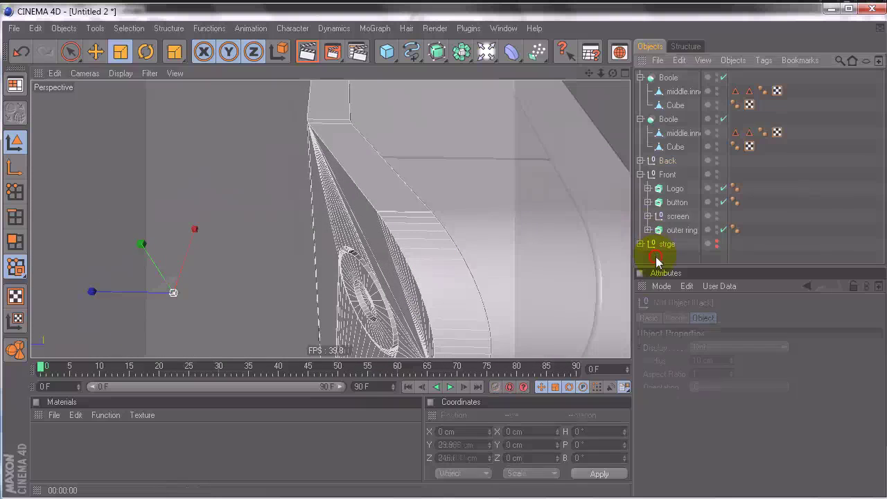
pyautogui.click(641, 77)
pyautogui.keyDown('alt'); pyautogui.moveTo(507, 136); pyautogui.dragTo(476, 143); pyautogui.keyUp('alt')
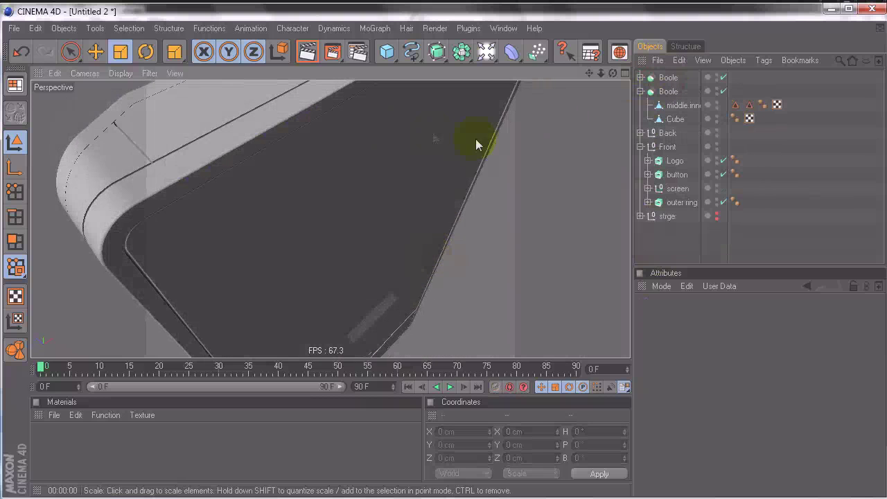
# Reduce the first Boole's cube along X to about 351.5 cm in the top view to narrow the corner gap
pyautogui.middleClick(79, 109)
pyautogui.click(84, 73)
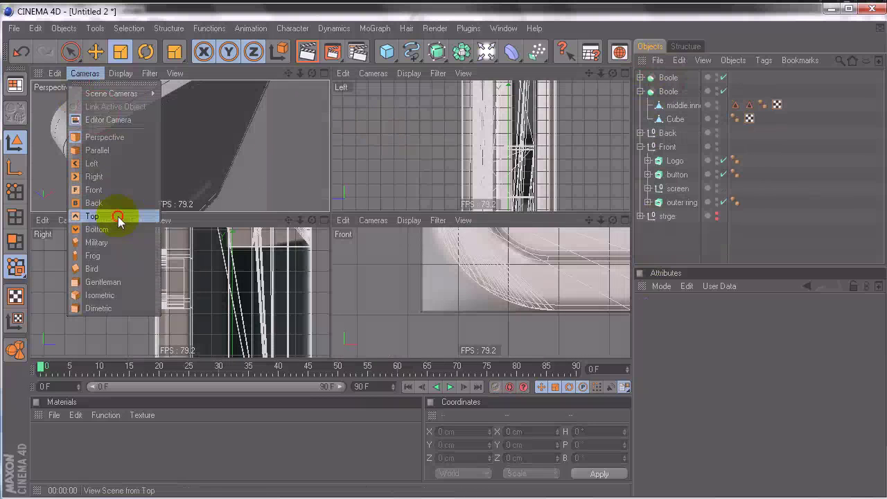
pyautogui.click(122, 216)
pyautogui.middleClick(233, 135)
pyautogui.scroll(3, 450, 256)
pyautogui.keyDown('alt'); pyautogui.moveTo(275, 154); pyautogui.dragTo(200, 152, button='middle'); pyautogui.keyUp('alt')
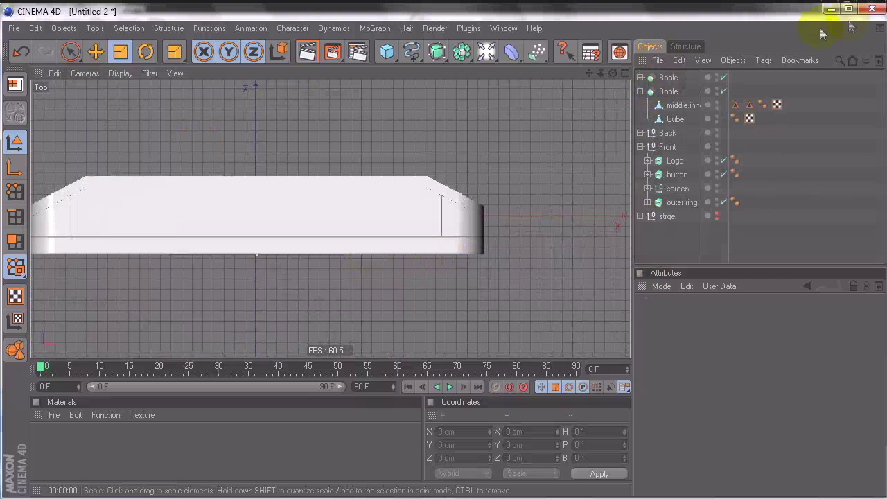
pyautogui.click(669, 93)
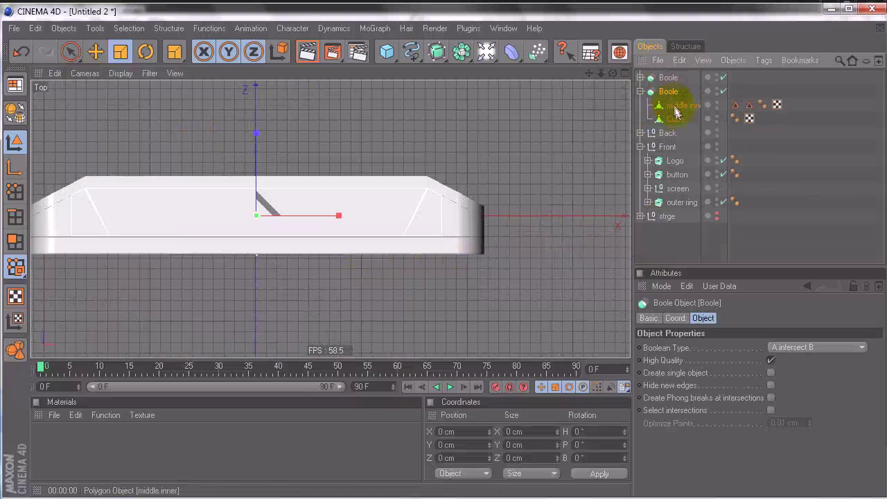
pyautogui.click(640, 91)
pyautogui.click(641, 77)
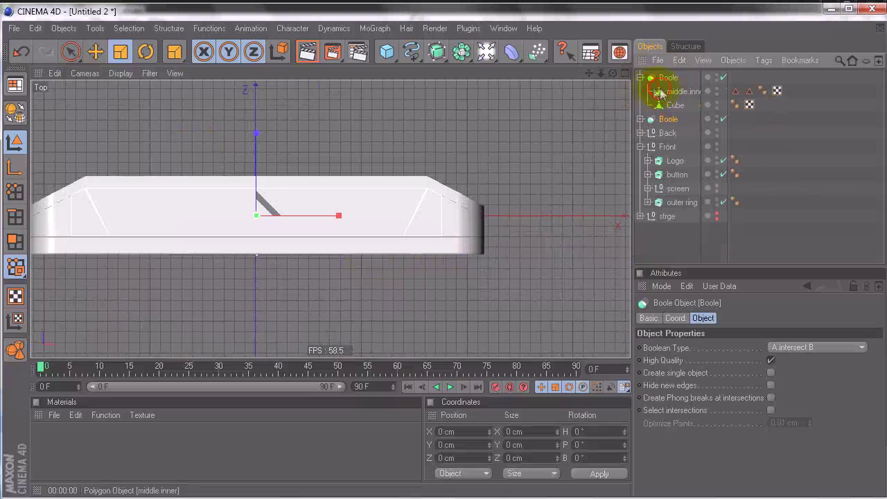
pyautogui.click(675, 106)
pyautogui.moveTo(601, 74); pyautogui.dragTo(305, 215)
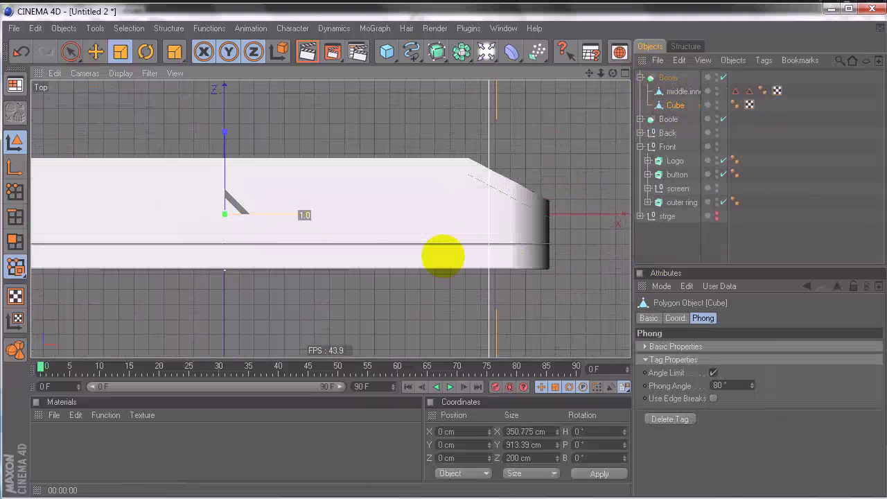
pyautogui.keyDown('alt'); pyautogui.moveTo(304, 220); pyautogui.dragTo(443, 257, button='right'); pyautogui.keyUp('alt')
pyautogui.keyDown('alt'); pyautogui.moveTo(444, 256); pyautogui.dragTo(466, 258, button='middle'); pyautogui.keyUp('alt')
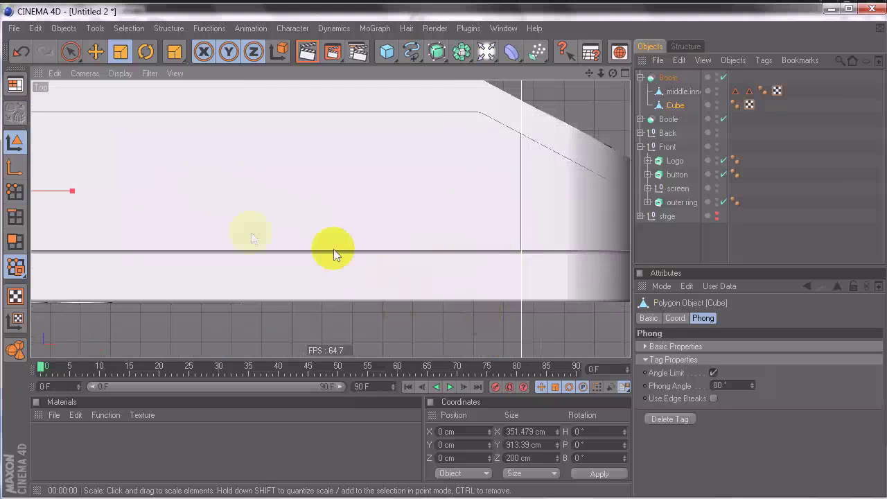
# Fine-tune the X size of the first Boole's cube to about 351.3 cm for a thin seam
pyautogui.click(717, 255)
pyautogui.click(672, 105)
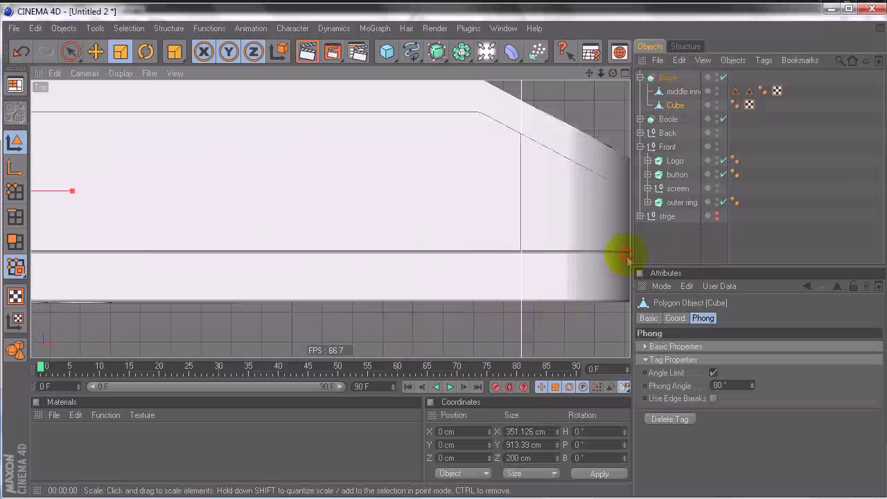
pyautogui.click(617, 242)
pyautogui.middleClick(423, 200)
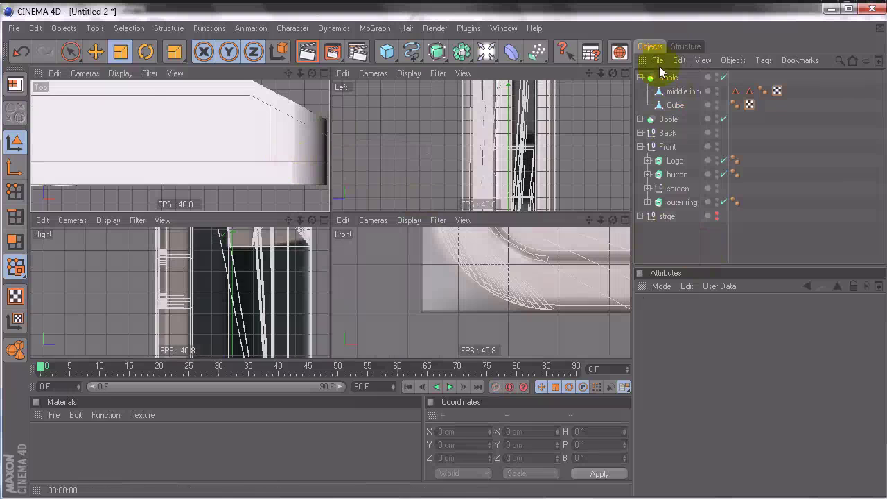
pyautogui.click(675, 106)
pyautogui.middleClick(199, 144)
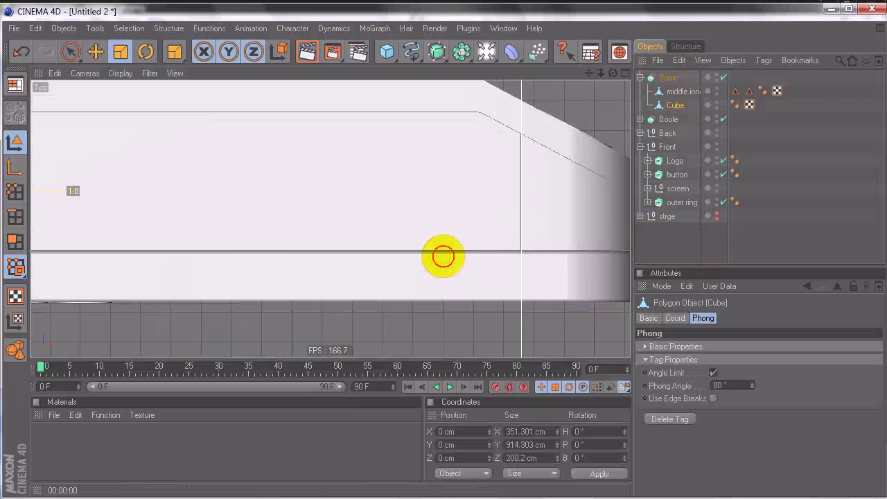
pyautogui.click(671, 245)
pyautogui.click(675, 106)
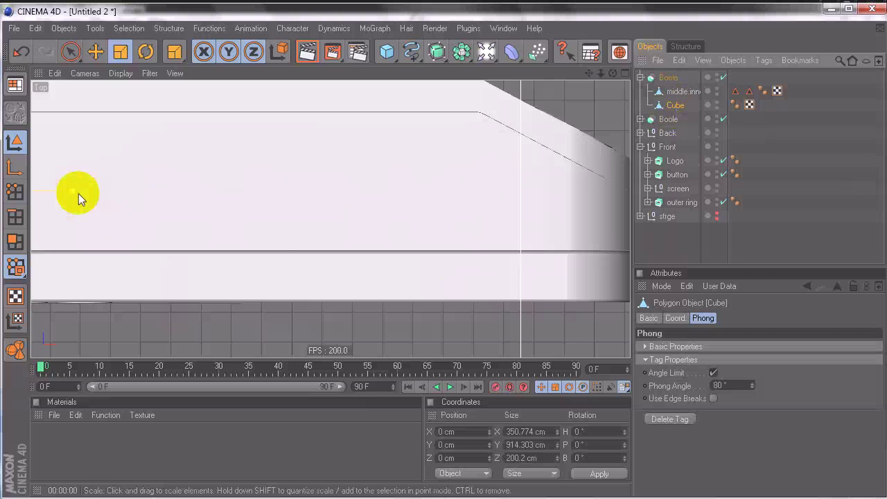
pyautogui.moveTo(78, 193); pyautogui.dragTo(444, 256)
# Examine the refined corner seam around the device in the perspective view with nothing selected
pyautogui.middleClick(598, 248)
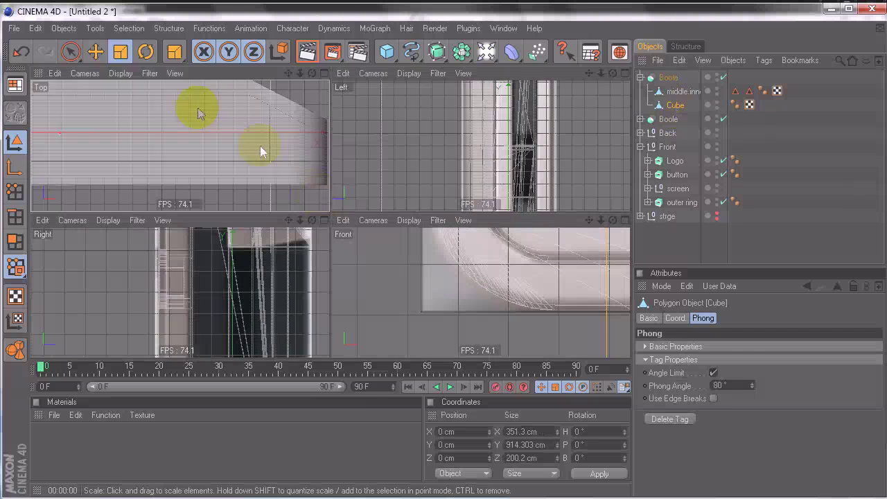
pyautogui.click(76, 72)
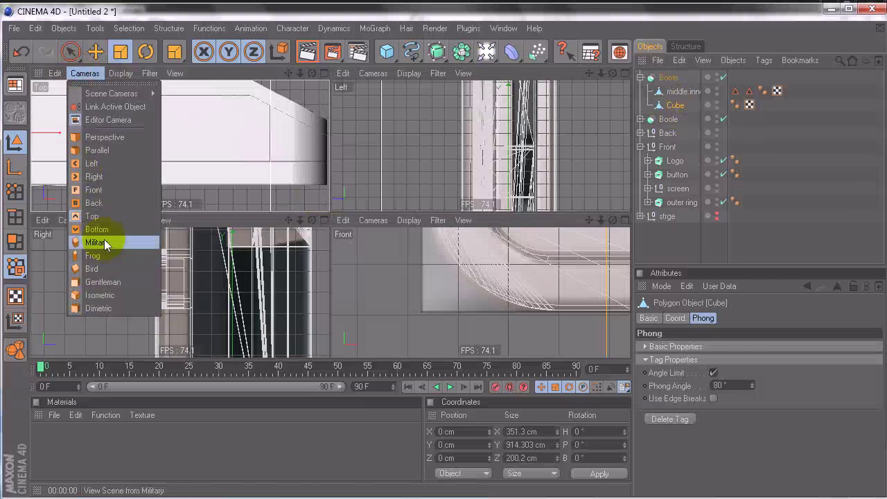
pyautogui.click(126, 140)
pyautogui.middleClick(241, 153)
pyautogui.keyDown('alt'); pyautogui.moveTo(444, 267); pyautogui.dragTo(627, 210); pyautogui.keyUp('alt')
pyautogui.click(641, 244)
pyautogui.moveTo(444, 255)
pyautogui.keyDown('alt'); pyautogui.mouseDown()
pyautogui.moveTo(439, 248)
pyautogui.moveTo(521, 231)
pyautogui.moveTo(449, 257)
pyautogui.moveTo(368, 217)
pyautogui.moveTo(444, 256)
pyautogui.mouseUp(); pyautogui.keyUp('alt')
pyautogui.keyDown('alt'); pyautogui.moveTo(372, 154); pyautogui.dragTo(389, 159); pyautogui.keyUp('alt')
pyautogui.keyDown('alt'); pyautogui.moveTo(389, 158); pyautogui.dragTo(400, 246, button='middle'); pyautogui.keyUp('alt')
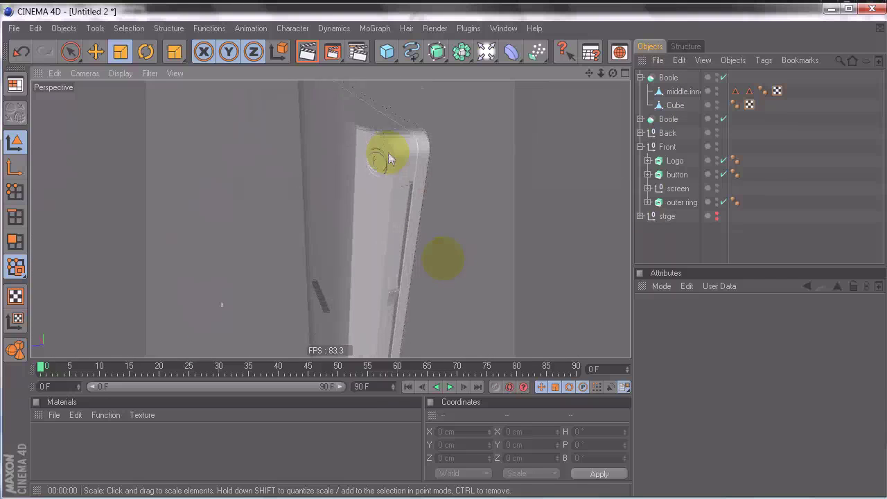
# Group the two Boole objects into one null object and name it middle
pyautogui.click(639, 77)
pyautogui.click(640, 119)
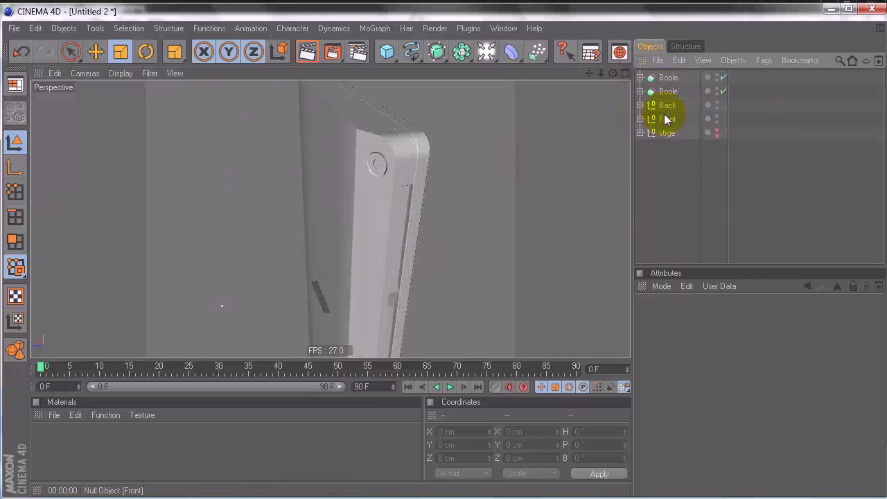
pyautogui.keyDown('shift'); pyautogui.click(669, 92); pyautogui.keyUp('shift')
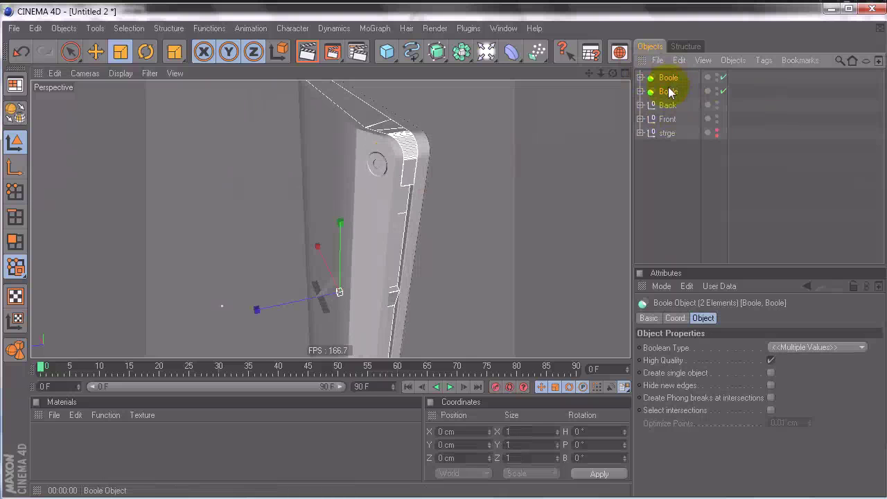
pyautogui.hotkey('alt', 'g')
pyautogui.doubleClick(664, 77)
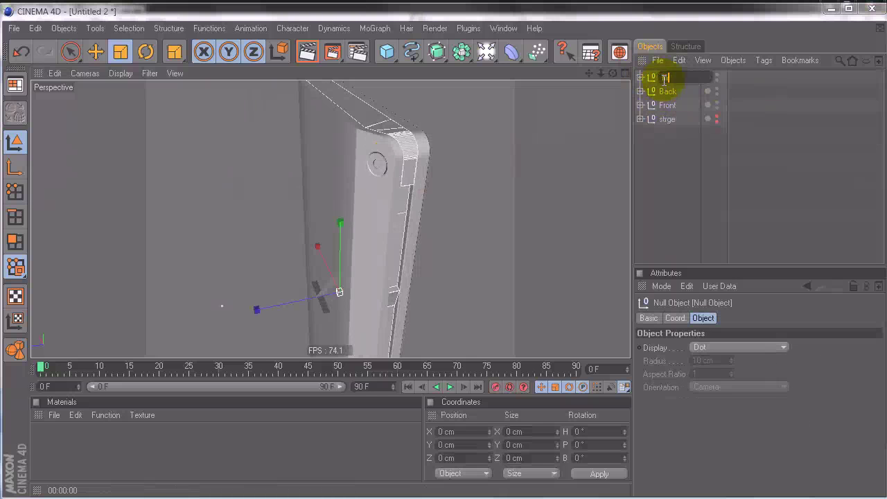
pyautogui.press('Return')
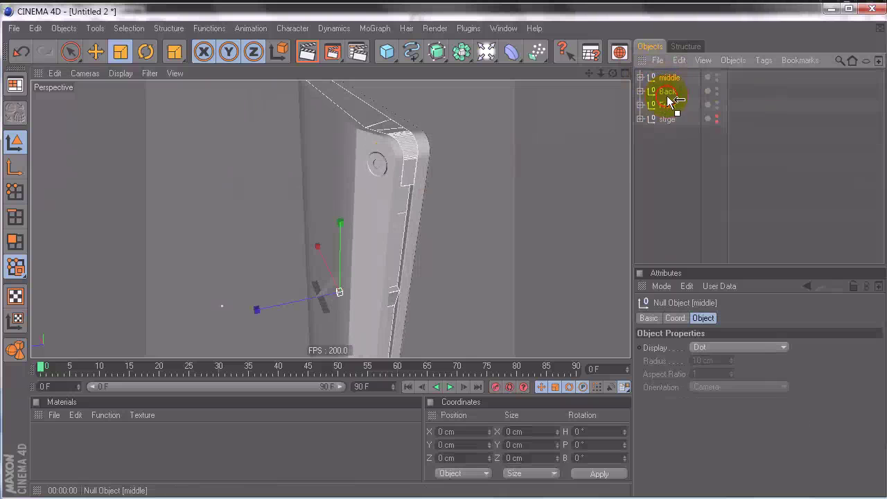
# Place the middle group between Back and Front, and rename its two Boole objects as sides and middle.inner
pyautogui.click(676, 106)
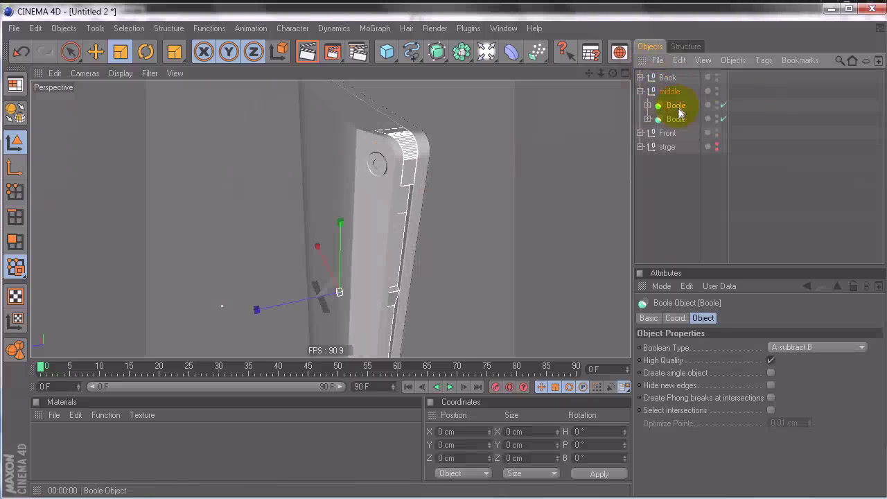
pyautogui.doubleClick(678, 108)
pyautogui.write('sid')
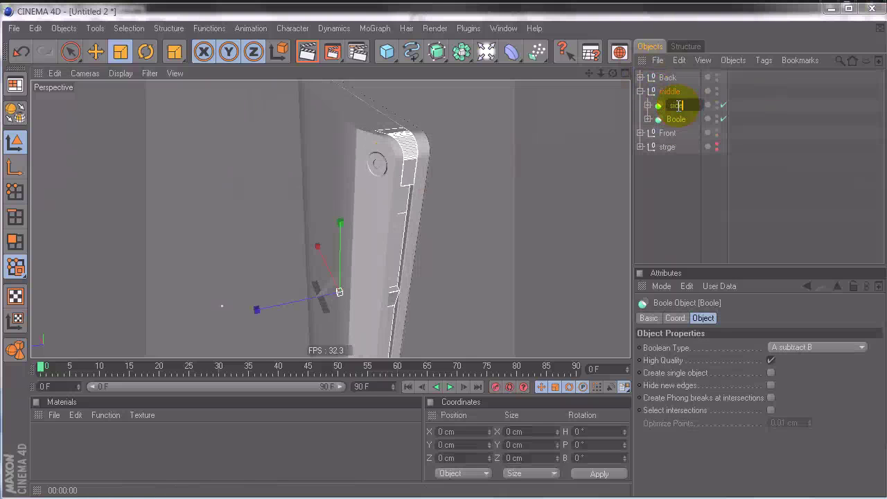
pyautogui.write('es')
pyautogui.press('Return')
pyautogui.doubleClick(680, 120)
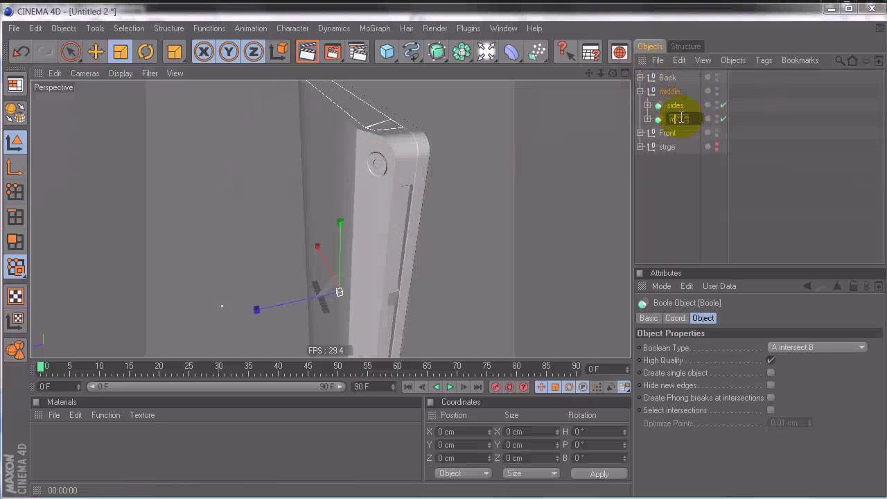
pyautogui.write('middle.inn')
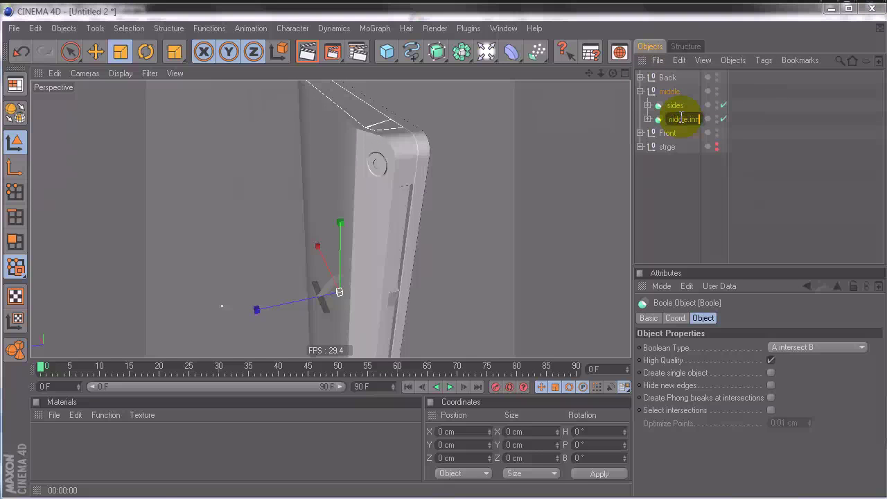
pyautogui.write('er')
pyautogui.press('Return')
pyautogui.click(675, 187)
# Examine the complete device from several angles in the perspective view, with test renders of the top edge and corners
pyautogui.moveTo(442, 249)
pyautogui.keyDown('alt'); pyautogui.mouseDown()
pyautogui.moveTo(438, 257)
pyautogui.moveTo(431, 251)
pyautogui.moveTo(446, 253)
pyautogui.moveTo(440, 246)
pyautogui.mouseUp(); pyautogui.keyUp('alt')
pyautogui.click(308, 52)
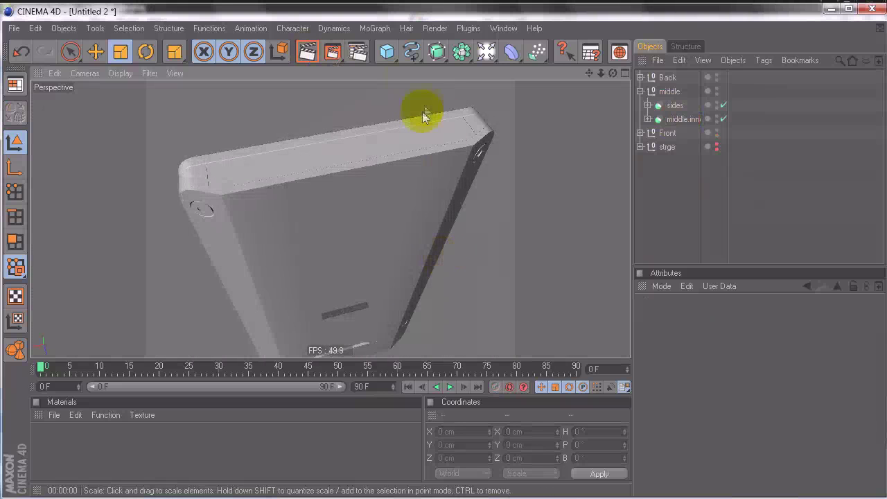
pyautogui.click(311, 55)
pyautogui.moveTo(319, 123)
pyautogui.keyDown('alt'); pyautogui.mouseDown()
pyautogui.moveTo(411, 307)
pyautogui.moveTo(234, 175)
pyautogui.mouseUp(); pyautogui.keyUp('alt')
pyautogui.click(307, 51)
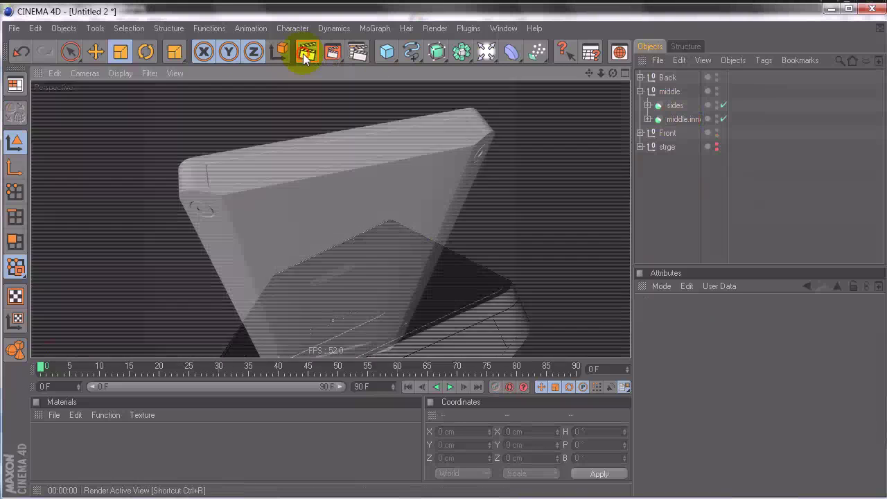
pyautogui.keyDown('alt'); pyautogui.moveTo(375, 253); pyautogui.dragTo(441, 256); pyautogui.keyUp('alt')
pyautogui.keyDown('alt'); pyautogui.moveTo(402, 256); pyautogui.dragTo(442, 256, button='right'); pyautogui.keyUp('alt')
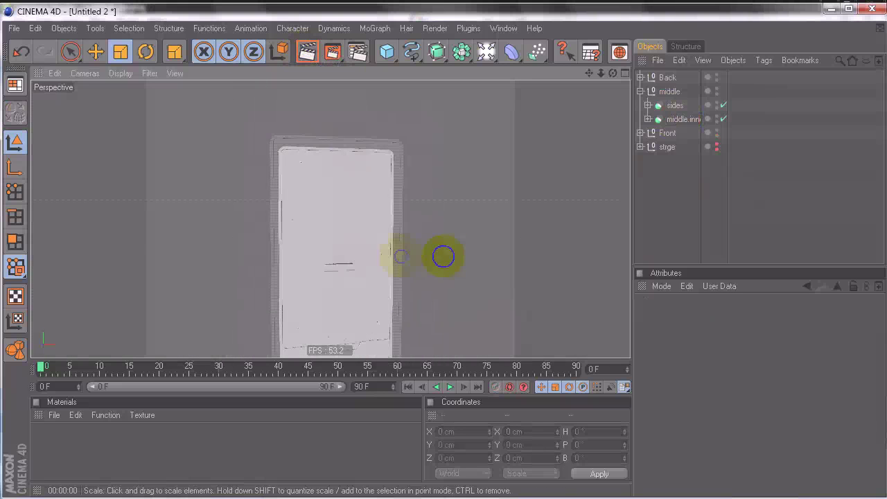
pyautogui.keyDown('alt'); pyautogui.moveTo(441, 256); pyautogui.dragTo(342, 185); pyautogui.keyUp('alt')
pyautogui.keyDown('alt'); pyautogui.moveTo(341, 185); pyautogui.dragTo(444, 254, button='middle'); pyautogui.keyUp('alt')
pyautogui.keyDown('alt'); pyautogui.moveTo(443, 255); pyautogui.dragTo(374, 200); pyautogui.keyUp('alt')
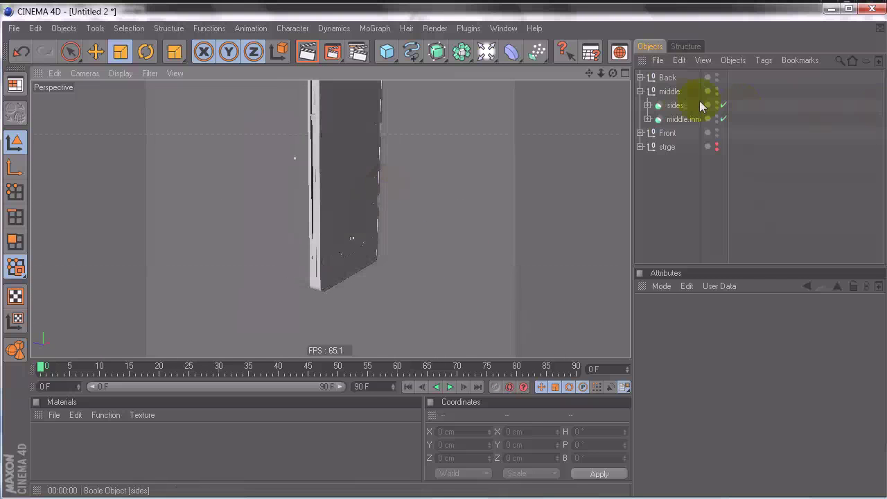
# Hide the Back and Front groups so that only the middle body is shown
pyautogui.click(641, 91)
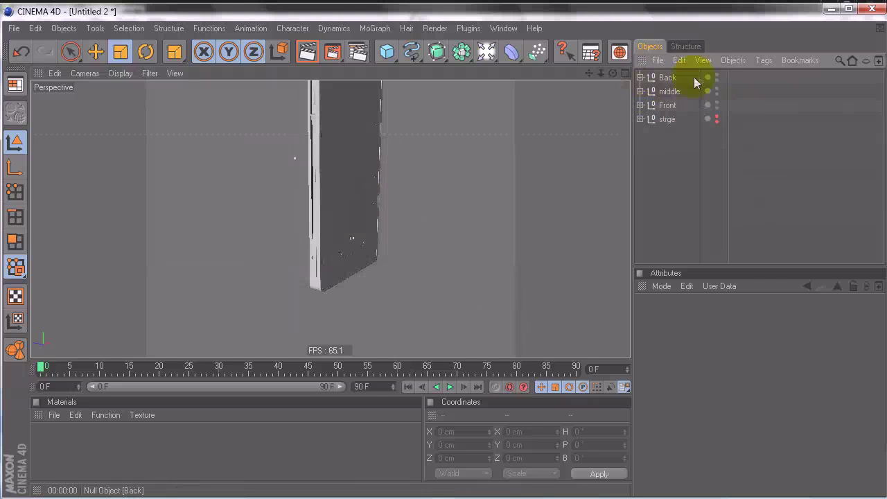
pyautogui.keyDown('alt'); pyautogui.click(717, 108); pyautogui.keyUp('alt')
pyautogui.keyDown('alt'); pyautogui.moveTo(354, 232); pyautogui.dragTo(416, 254); pyautogui.keyUp('alt')
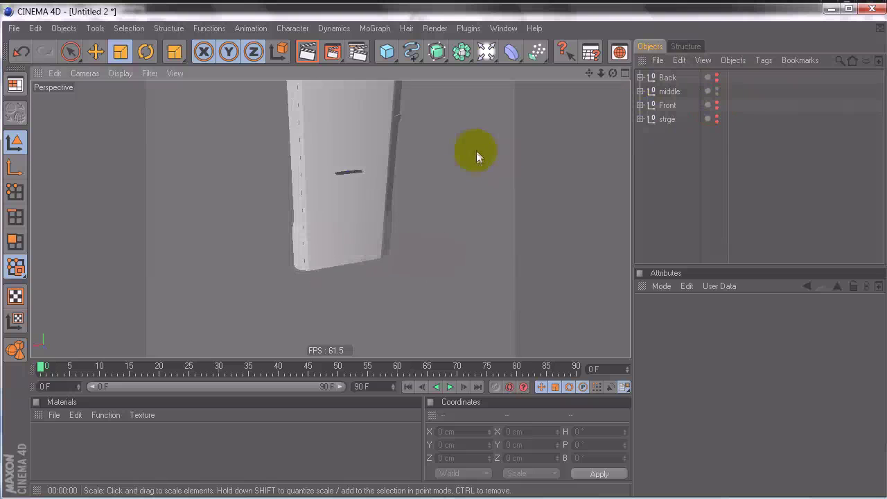
# Examine the side recess along the middle body's left edge against the reference image in the front view
pyautogui.middleClick(415, 197)
pyautogui.middleClick(378, 274)
pyautogui.keyDown('alt'); pyautogui.moveTo(490, 206); pyautogui.dragTo(272, 216, button='right'); pyautogui.keyUp('alt')
pyautogui.keyDown('alt'); pyautogui.moveTo(389, 208); pyautogui.dragTo(445, 258, button='right'); pyautogui.keyUp('alt')
pyautogui.keyDown('alt'); pyautogui.moveTo(445, 258); pyautogui.dragTo(443, 257, button='middle'); pyautogui.keyUp('alt')
pyautogui.keyDown('alt'); pyautogui.moveTo(245, 224); pyautogui.dragTo(455, 257, button='right'); pyautogui.keyUp('alt')
pyautogui.keyDown('alt'); pyautogui.moveTo(332, 257); pyautogui.dragTo(151, 257, button='middle'); pyautogui.keyUp('alt')
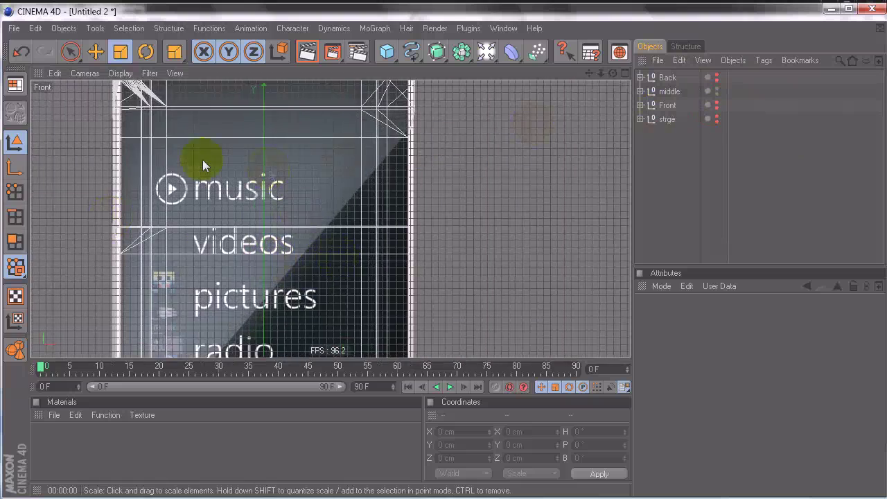
pyautogui.keyDown('alt'); pyautogui.moveTo(203, 159); pyautogui.dragTo(444, 257, button='right'); pyautogui.keyUp('alt')
pyautogui.keyDown('alt'); pyautogui.moveTo(185, 161); pyautogui.dragTo(443, 256, button='middle'); pyautogui.keyUp('alt')
pyautogui.keyDown('alt'); pyautogui.moveTo(443, 255); pyautogui.dragTo(443, 256, button='right'); pyautogui.keyUp('alt')
pyautogui.keyDown('alt'); pyautogui.moveTo(246, 169); pyautogui.dragTo(443, 256, button='right'); pyautogui.keyUp('alt')
pyautogui.moveTo(443, 256)
pyautogui.keyDown('alt'); pyautogui.mouseDown(button='middle')
pyautogui.moveTo(457, 257)
pyautogui.moveTo(448, 256)
pyautogui.mouseUp(button='middle'); pyautogui.keyUp('alt')
pyautogui.keyDown('alt'); pyautogui.moveTo(447, 256); pyautogui.dragTo(450, 257, button='right'); pyautogui.keyUp('alt')
pyautogui.keyDown('alt'); pyautogui.moveTo(450, 257); pyautogui.dragTo(493, 268, button='middle'); pyautogui.keyUp('alt')
pyautogui.keyDown('alt'); pyautogui.moveTo(443, 258); pyautogui.dragTo(485, 260, button='right'); pyautogui.keyUp('alt')
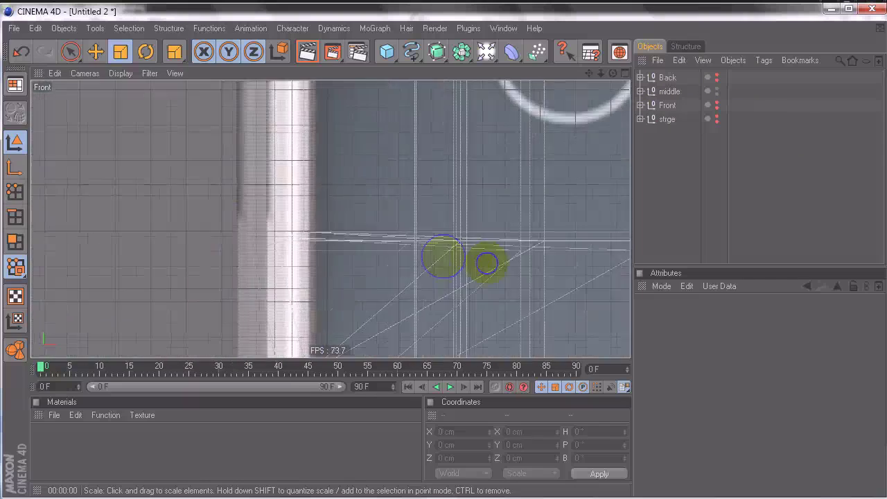
pyautogui.keyDown('alt'); pyautogui.moveTo(278, 174); pyautogui.dragTo(319, 197, button='middle'); pyautogui.keyUp('alt')
# Add a rectangle spline, scale it to 77 cm and position it over the body's left edge at about X -212.6, Y 278.4 cm
pyautogui.click(412, 53)
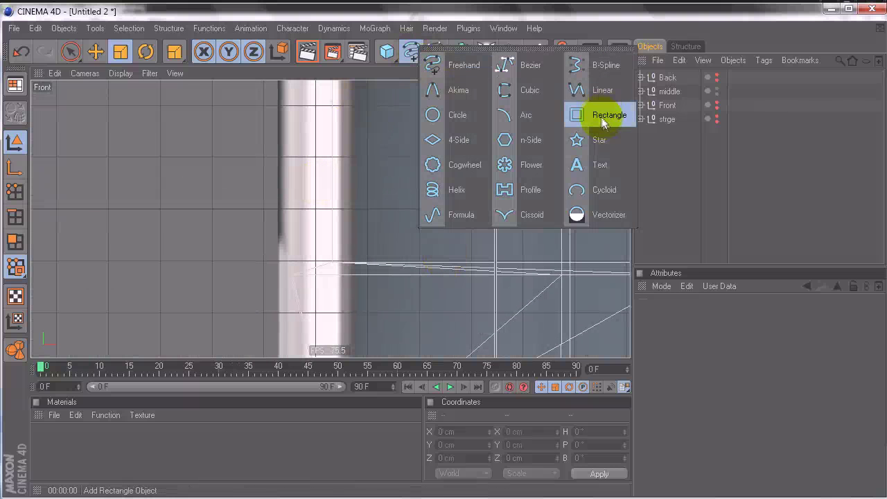
pyautogui.click(602, 123)
pyautogui.scroll(-4, 425, 254)
pyautogui.press('e')
pyautogui.moveTo(494, 262); pyautogui.dragTo(431, 238)
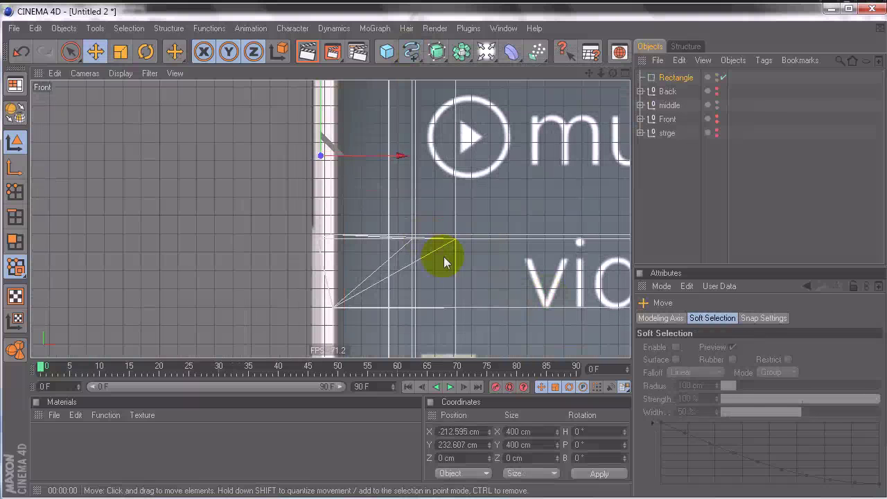
pyautogui.press('t')
pyautogui.moveTo(448, 254)
pyautogui.mouseDown()
pyautogui.moveTo(429, 253)
pyautogui.moveTo(443, 265)
pyautogui.mouseUp()
pyautogui.keyDown('alt'); pyautogui.moveTo(443, 264); pyautogui.dragTo(443, 262, button='middle'); pyautogui.keyUp('alt')
pyautogui.keyDown('alt'); pyautogui.moveTo(444, 263); pyautogui.dragTo(422, 253, button='right'); pyautogui.keyUp('alt')
pyautogui.moveTo(444, 262)
pyautogui.keyDown('alt'); pyautogui.mouseDown(button='middle')
pyautogui.moveTo(439, 249)
pyautogui.moveTo(475, 173)
pyautogui.moveTo(457, 263)
pyautogui.mouseUp(button='middle'); pyautogui.keyUp('alt')
pyautogui.press('e')
pyautogui.moveTo(367, 221); pyautogui.dragTo(444, 262)
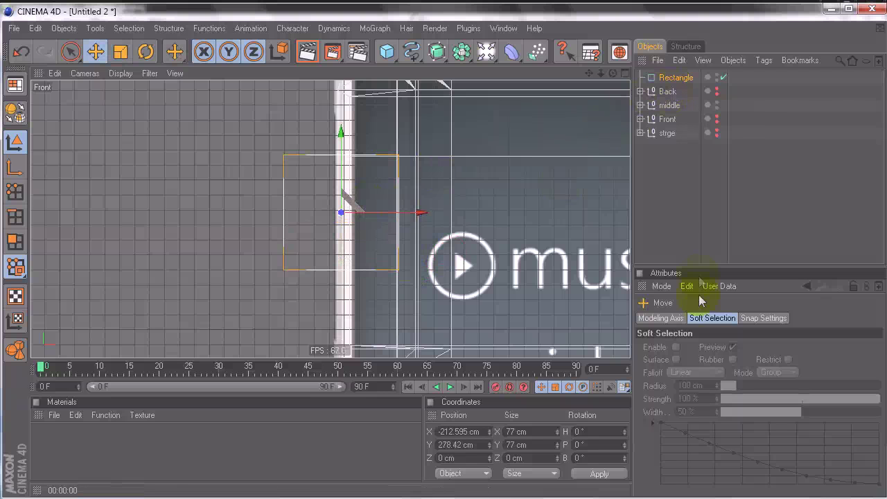
# Set the rectangle's width to 11 cm and height to 150 cm, and convert it to an editable spline
pyautogui.click(673, 79)
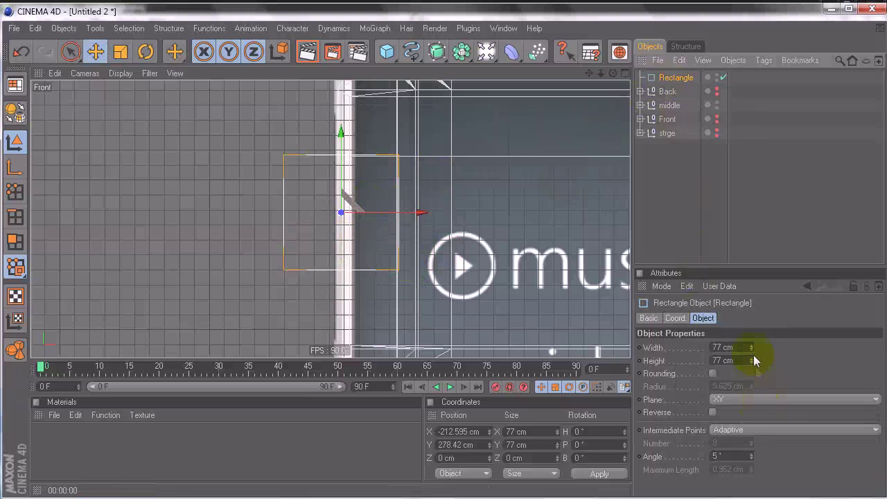
pyautogui.moveTo(751, 347); pyautogui.dragTo(752, 342)
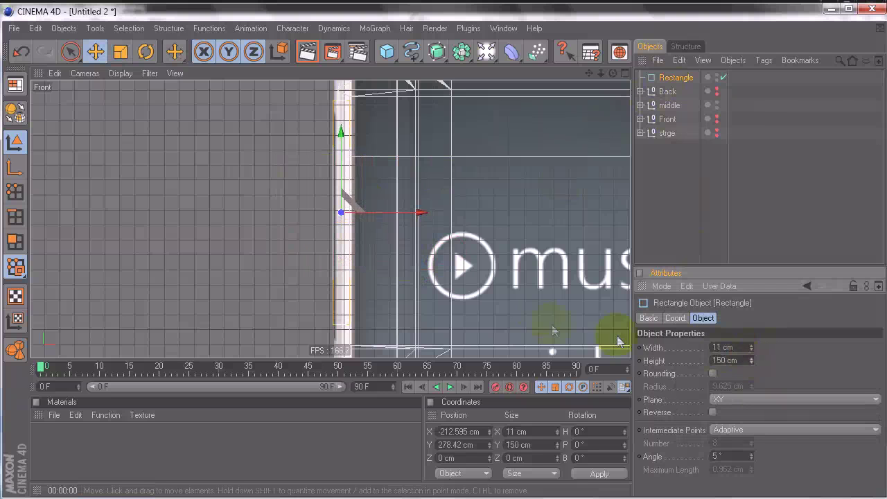
pyautogui.keyDown('alt'); pyautogui.moveTo(523, 284); pyautogui.dragTo(533, 332, button='middle'); pyautogui.keyUp('alt')
pyautogui.press('c')
# Raise the spline's two top points to about Y 77.3 cm, level with the upper edge of the side recess
pyautogui.scroll(5, 390, 159)
pyautogui.keyDown('alt'); pyautogui.moveTo(390, 158); pyautogui.dragTo(444, 257, button='middle'); pyautogui.keyUp('alt')
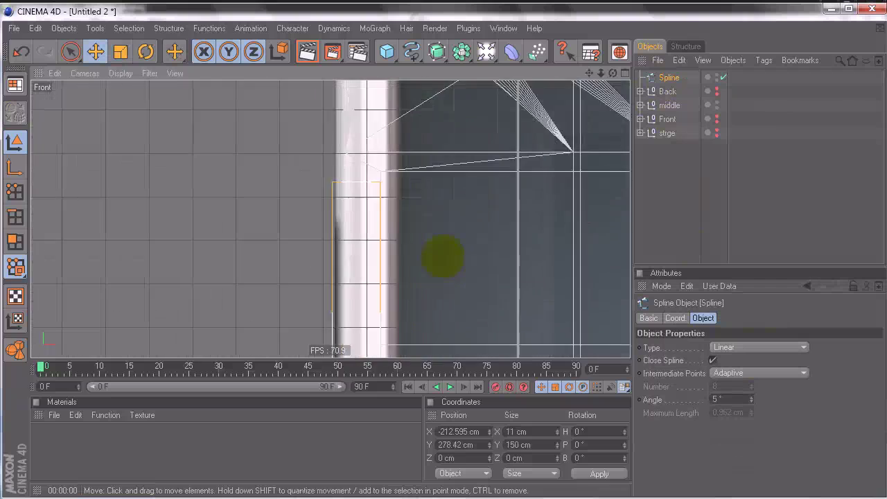
pyautogui.scroll(5, 442, 257)
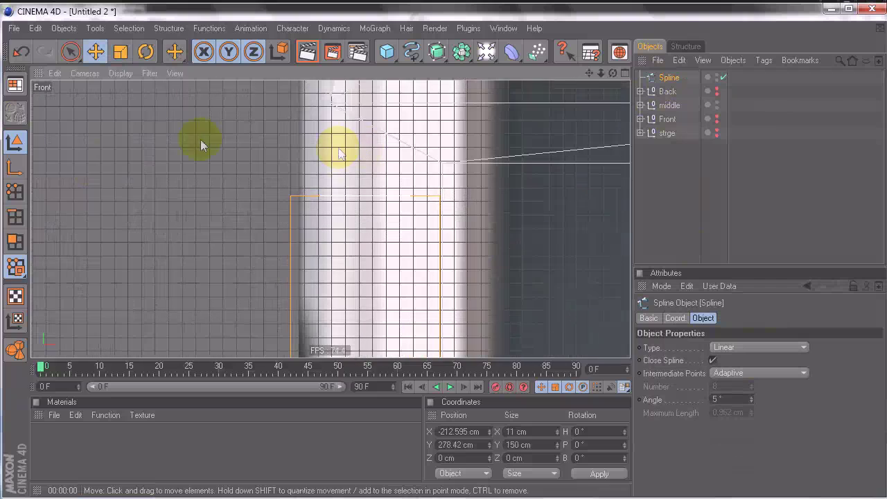
pyautogui.click(70, 51)
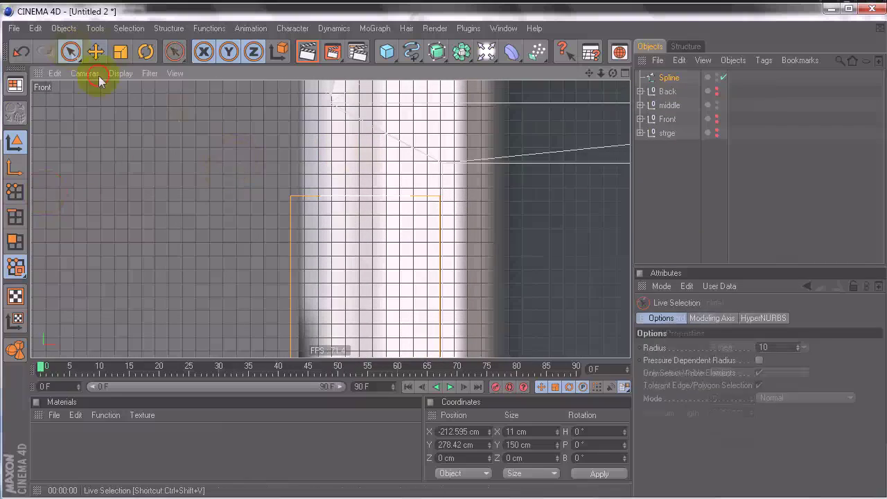
pyautogui.click(668, 77)
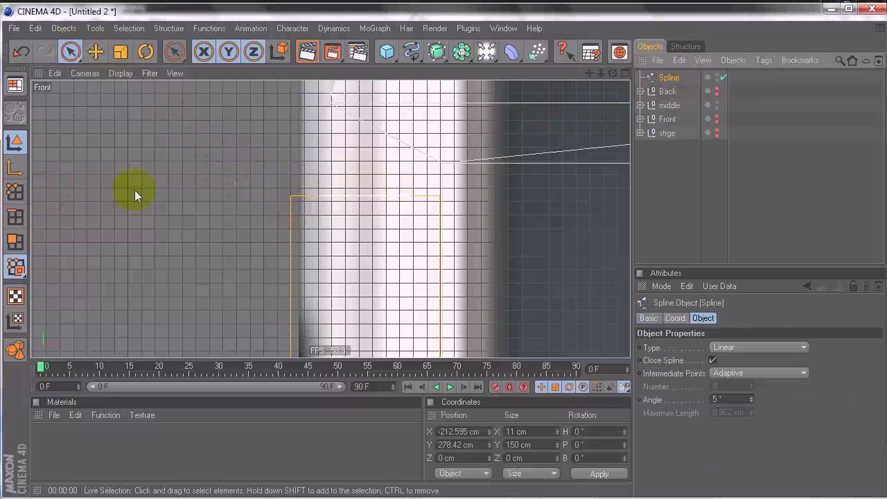
pyautogui.click(16, 192)
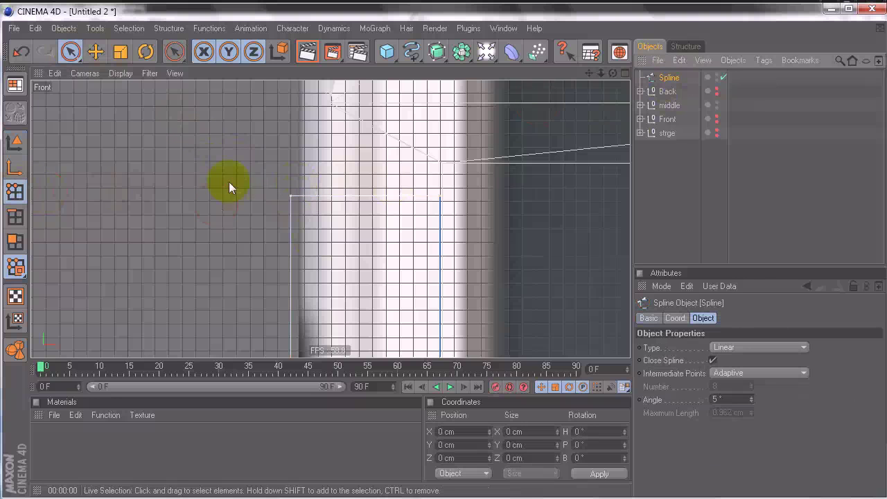
pyautogui.click(445, 199)
pyautogui.moveTo(442, 144); pyautogui.dragTo(441, 123)
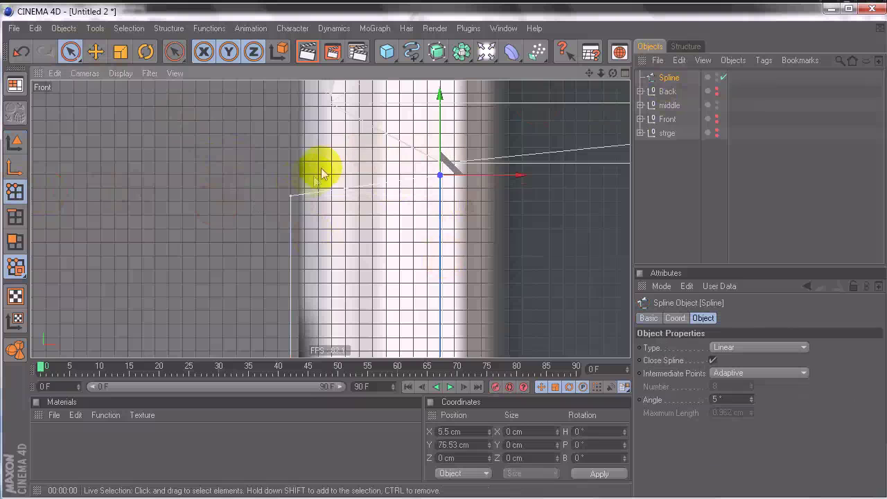
pyautogui.keyDown('shift'); pyautogui.click(290, 197); pyautogui.keyUp('shift')
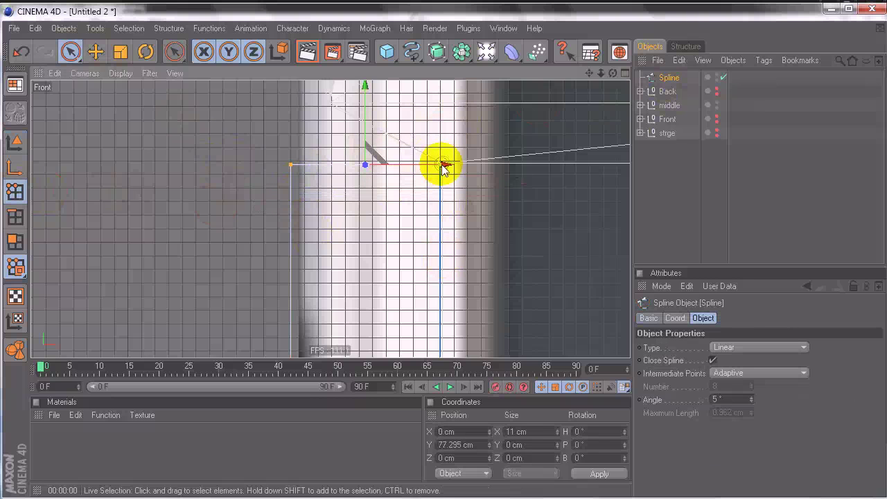
# Move the spline's two outer left points inward to about X -3.7 cm and raise the upper one to about Y 82.2 cm
pyautogui.keyDown('ctrl'); pyautogui.click(442, 166); pyautogui.keyUp('ctrl')
pyautogui.moveTo(290, 120); pyautogui.dragTo(289, 65)
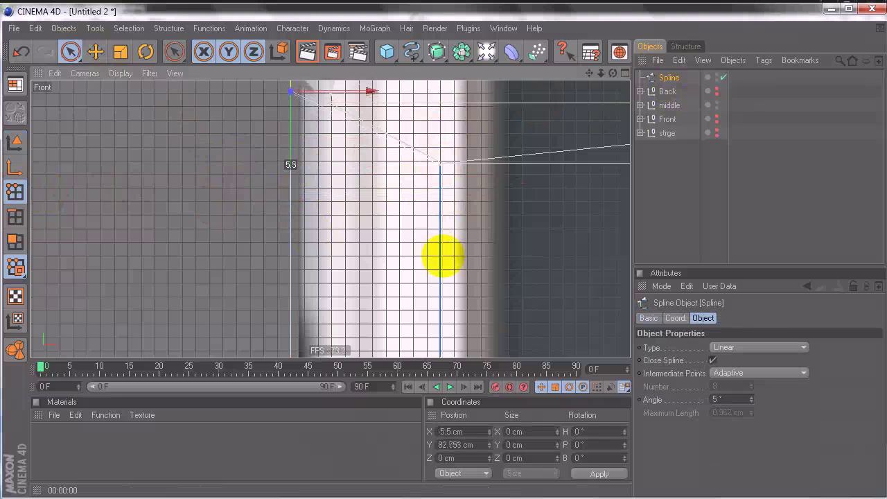
pyautogui.moveTo(443, 256); pyautogui.dragTo(443, 255)
pyautogui.keyDown('alt'); pyautogui.moveTo(430, 243); pyautogui.dragTo(449, 357, button='middle'); pyautogui.keyUp('alt')
pyautogui.keyDown('alt'); pyautogui.moveTo(442, 257); pyautogui.dragTo(442, 256, button='middle'); pyautogui.keyUp('alt')
pyautogui.keyDown('alt'); pyautogui.moveTo(425, 225); pyautogui.dragTo(446, 262, button='middle'); pyautogui.keyUp('alt')
pyautogui.keyDown('shift'); pyautogui.click(354, 142); pyautogui.keyUp('shift')
pyautogui.keyDown('alt'); pyautogui.moveTo(354, 142); pyautogui.dragTo(444, 256, button='middle'); pyautogui.keyUp('alt')
pyautogui.keyDown('alt'); pyautogui.moveTo(414, 209); pyautogui.dragTo(442, 251, button='middle'); pyautogui.keyUp('alt')
pyautogui.click(383, 257)
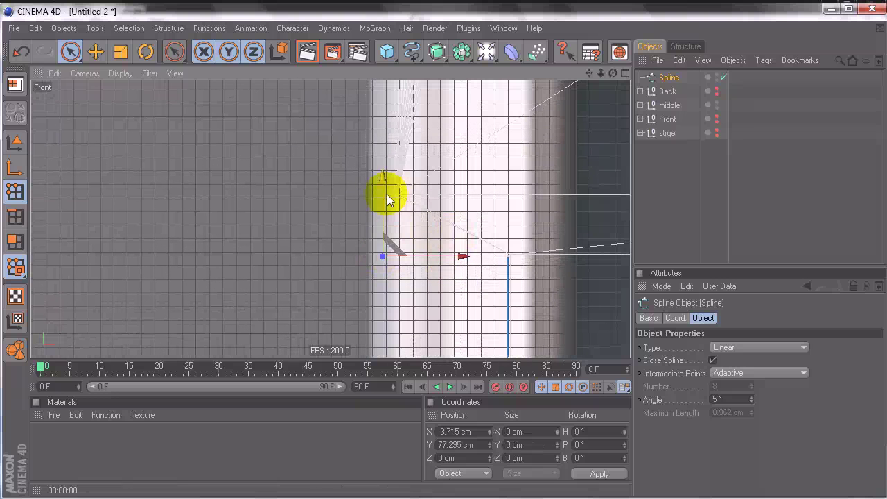
pyautogui.moveTo(443, 250)
pyautogui.keyDown('alt'); pyautogui.mouseDown(button='middle')
pyautogui.moveTo(453, 291)
pyautogui.moveTo(442, 255)
pyautogui.moveTo(451, 263)
pyautogui.moveTo(440, 254)
pyautogui.mouseUp(button='middle'); pyautogui.keyUp('alt')
# Lower the spline's two bottom points to about Y -88.4 cm and the outer left one further to about Y -91.6 cm
pyautogui.click(355, 158)
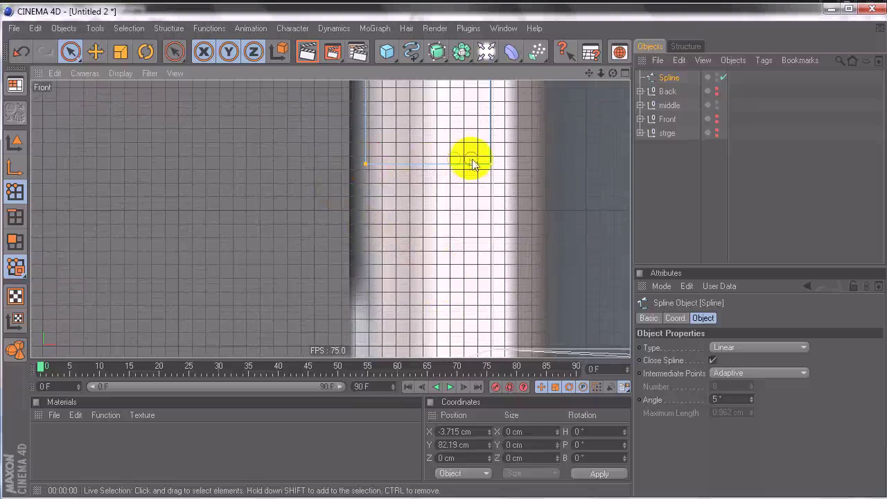
pyautogui.moveTo(426, 113); pyautogui.dragTo(443, 259)
pyautogui.keyDown('alt'); pyautogui.moveTo(440, 138); pyautogui.dragTo(444, 245, button='middle'); pyautogui.keyUp('alt')
pyautogui.click(364, 215)
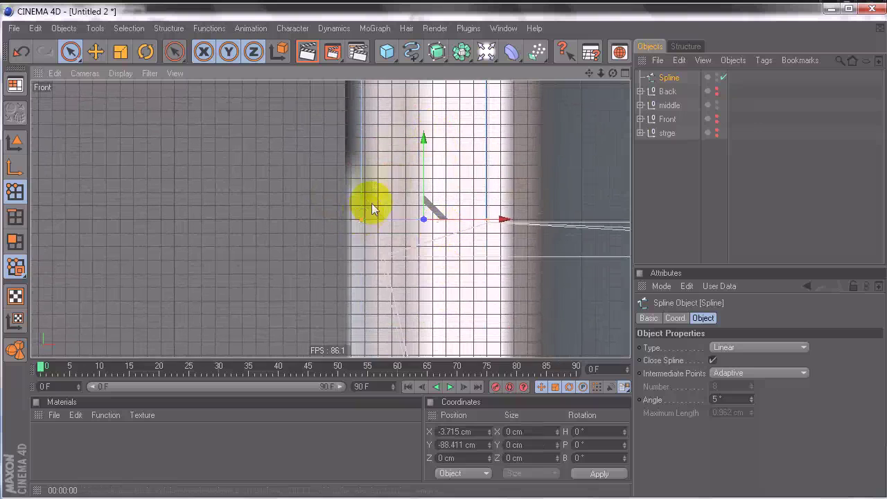
pyautogui.moveTo(444, 257); pyautogui.dragTo(444, 257)
# Chamfer the spline's two outer left corner points with a radius of about 2.16 cm
pyautogui.moveTo(435, 160)
pyautogui.keyDown('alt'); pyautogui.mouseDown(button='middle')
pyautogui.moveTo(443, 325)
pyautogui.moveTo(435, 158)
pyautogui.mouseUp(button='middle'); pyautogui.keyUp('alt')
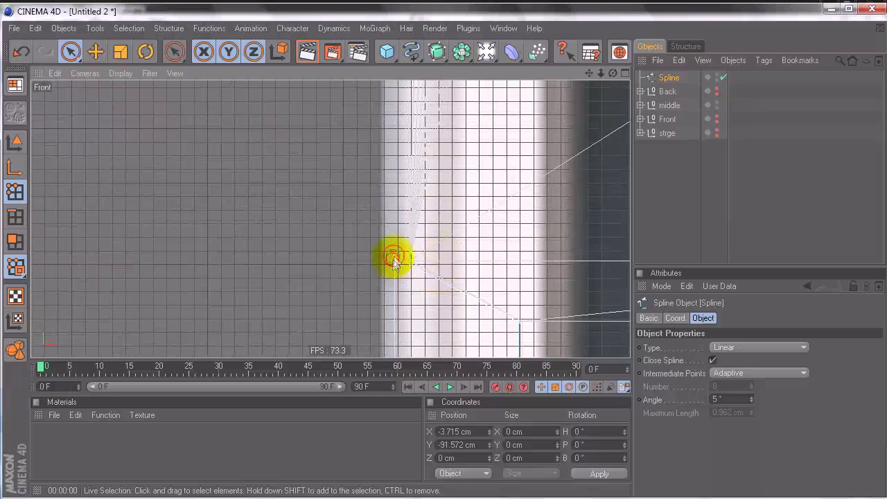
pyautogui.keyDown('alt'); pyautogui.moveTo(429, 251); pyautogui.dragTo(440, 254, button='right'); pyautogui.keyUp('alt')
pyautogui.keyDown('alt'); pyautogui.moveTo(439, 253); pyautogui.dragTo(431, 248, button='middle'); pyautogui.keyUp('alt')
pyautogui.moveTo(432, 247)
pyautogui.keyDown('alt'); pyautogui.mouseDown(button='right')
pyautogui.moveTo(493, 256)
pyautogui.moveTo(429, 251)
pyautogui.mouseUp(button='right'); pyautogui.keyUp('alt')
pyautogui.rightClick(429, 251)
pyautogui.click(471, 387)
pyautogui.moveTo(370, 204); pyautogui.dragTo(445, 256)
# Examine how the spline fits the side recess of the middle body in the perspective view
pyautogui.middleClick(348, 133)
pyautogui.middleClick(248, 119)
pyautogui.keyDown('alt'); pyautogui.moveTo(321, 166); pyautogui.dragTo(361, 164); pyautogui.keyUp('alt')
pyautogui.keyDown('alt'); pyautogui.moveTo(325, 169); pyautogui.dragTo(290, 282, button='middle'); pyautogui.keyUp('alt')
pyautogui.keyDown('alt'); pyautogui.moveTo(319, 166); pyautogui.dragTo(395, 167, button='right'); pyautogui.keyUp('alt')
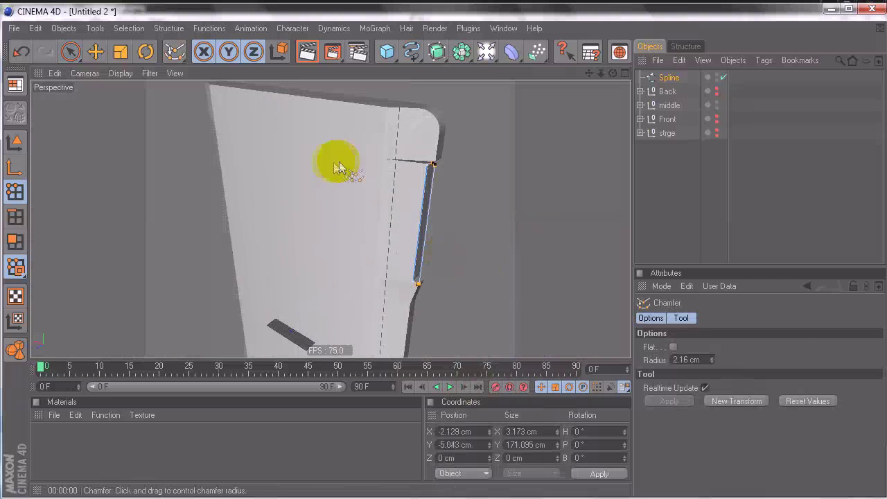
pyautogui.keyDown('alt'); pyautogui.moveTo(340, 167); pyautogui.dragTo(388, 167); pyautogui.keyUp('alt')
pyautogui.moveTo(444, 257)
pyautogui.keyDown('alt'); pyautogui.mouseDown()
pyautogui.moveTo(422, 257)
pyautogui.moveTo(461, 257)
pyautogui.mouseUp(); pyautogui.keyUp('alt')
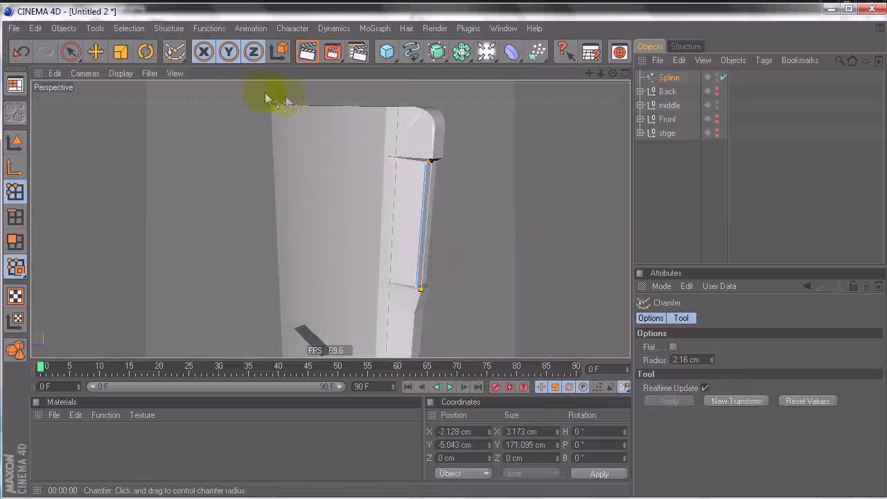
# Examine the shading on the upper rounded corner of the middle body up close
pyautogui.click(75, 54)
pyautogui.click(675, 197)
pyautogui.keyDown('alt'); pyautogui.moveTo(501, 164); pyautogui.dragTo(596, 168, button='right'); pyautogui.keyUp('alt')
pyautogui.keyDown('alt'); pyautogui.moveTo(500, 160); pyautogui.dragTo(488, 298, button='middle'); pyautogui.keyUp('alt')
pyautogui.keyDown('alt'); pyautogui.moveTo(484, 175); pyautogui.dragTo(454, 204); pyautogui.keyUp('alt')
pyautogui.keyDown('alt'); pyautogui.moveTo(483, 176); pyautogui.dragTo(516, 179, button='right'); pyautogui.keyUp('alt')
pyautogui.keyDown('alt'); pyautogui.moveTo(515, 181); pyautogui.dragTo(530, 217); pyautogui.keyUp('alt')
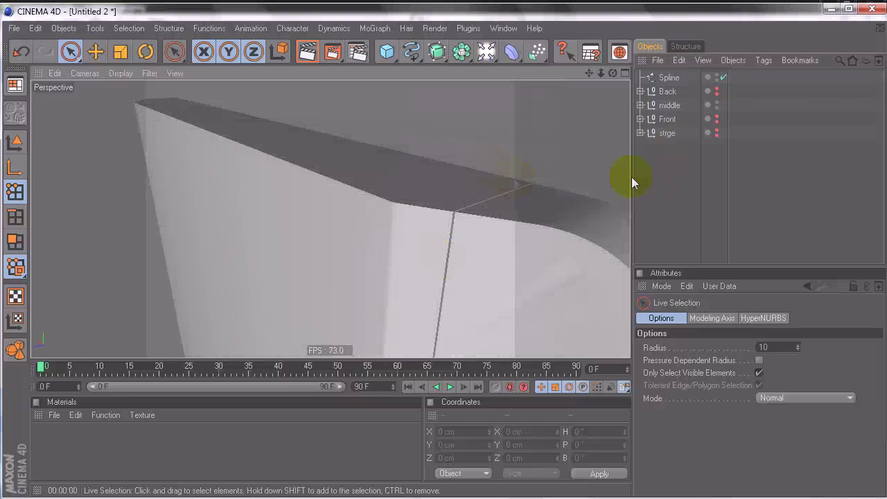
# In the middle group's sides Boole, set the Cube's Phong angle to about 33°
pyautogui.click(641, 106)
pyautogui.click(675, 119)
pyautogui.keyDown('alt'); pyautogui.moveTo(568, 182); pyautogui.dragTo(614, 186); pyautogui.keyUp('alt')
pyautogui.click(648, 121)
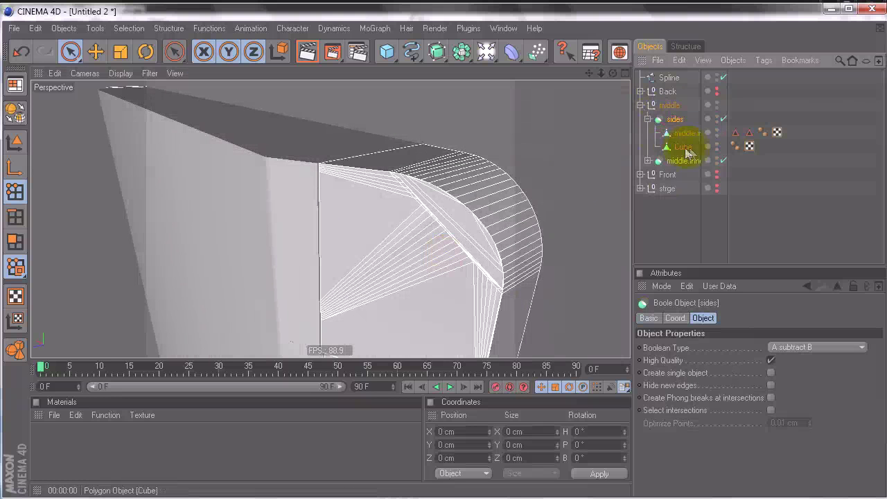
pyautogui.click(735, 147)
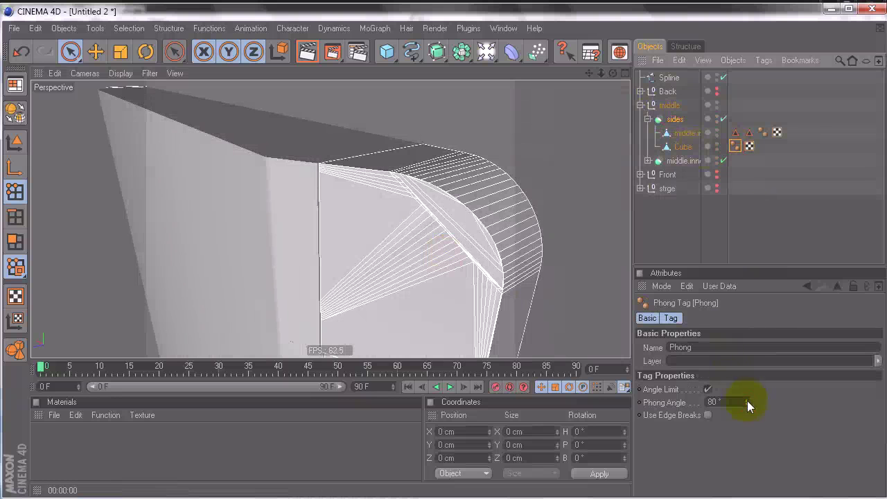
pyautogui.moveTo(748, 402); pyautogui.dragTo(748, 407)
pyautogui.click(693, 232)
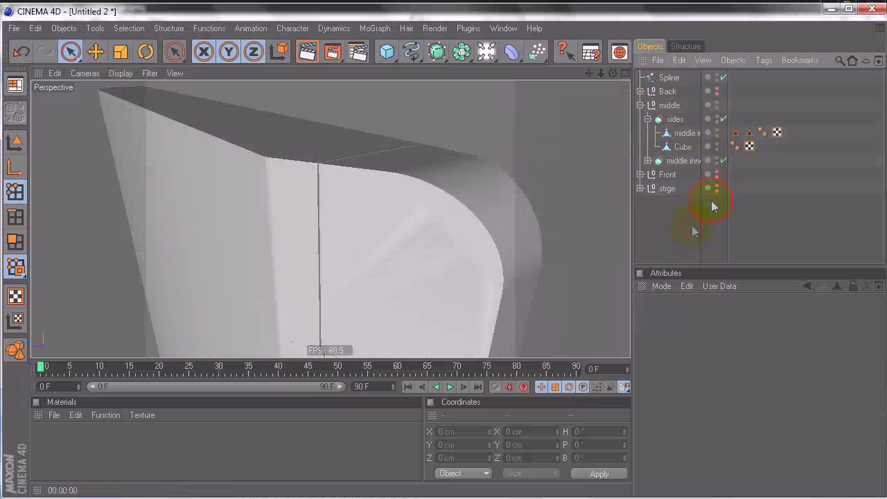
pyautogui.click(737, 148)
pyautogui.moveTo(747, 404); pyautogui.dragTo(747, 416)
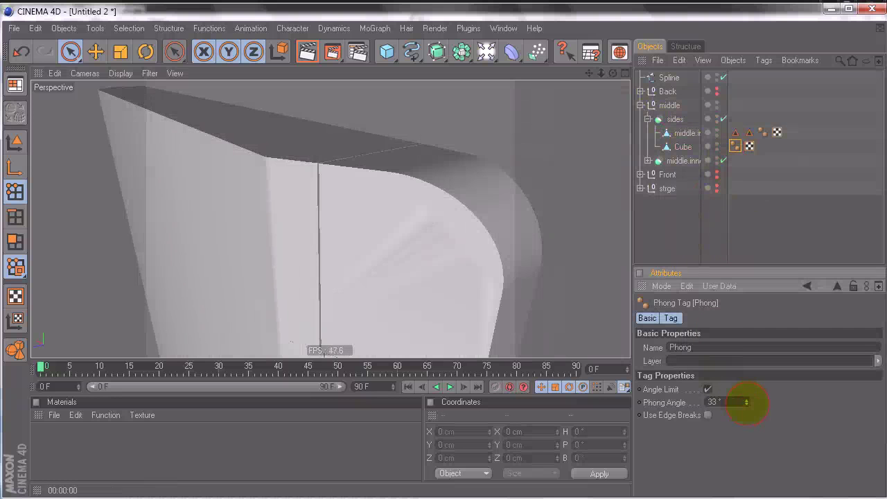
# Set the Phong angle of the middle-inner part in the sides Boole to 9°
pyautogui.click(762, 133)
pyautogui.moveTo(748, 403)
pyautogui.mouseDown()
pyautogui.moveTo(747, 415)
pyautogui.moveTo(748, 396)
pyautogui.mouseUp()
pyautogui.keyDown('alt'); pyautogui.moveTo(402, 181); pyautogui.dragTo(444, 256); pyautogui.keyUp('alt')
pyautogui.keyDown('alt'); pyautogui.moveTo(374, 175); pyautogui.dragTo(442, 255, button='middle'); pyautogui.keyUp('alt')
pyautogui.keyDown('alt'); pyautogui.moveTo(378, 197); pyautogui.dragTo(443, 257); pyautogui.keyUp('alt')
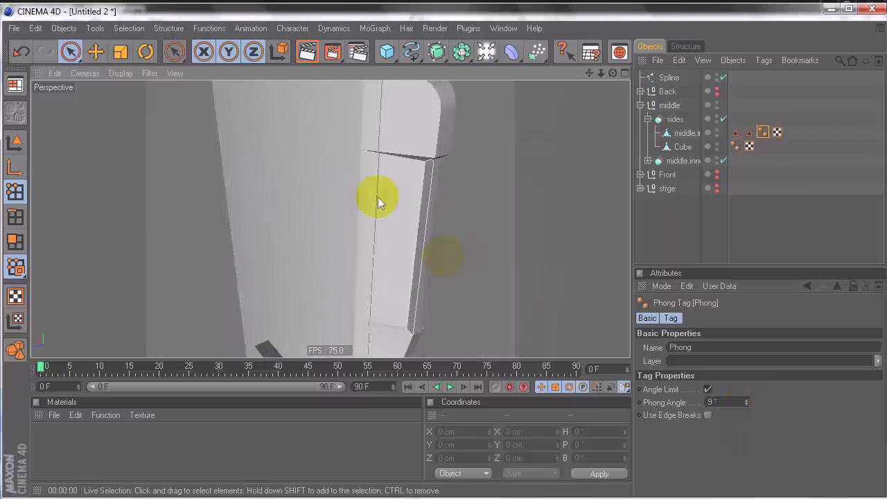
# Add an Extrude NURBS and make the side button's spline its child
pyautogui.click(666, 77)
pyautogui.moveTo(436, 52); pyautogui.dragTo(596, 66)
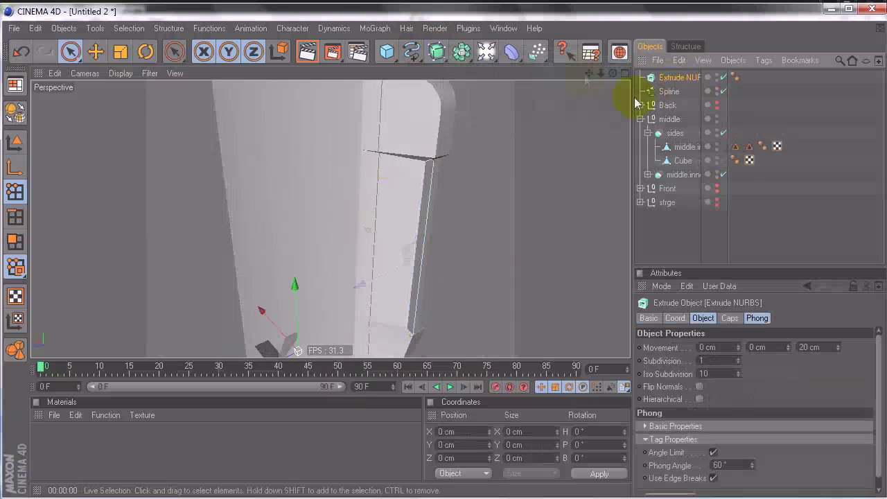
pyautogui.moveTo(670, 81); pyautogui.dragTo(666, 86)
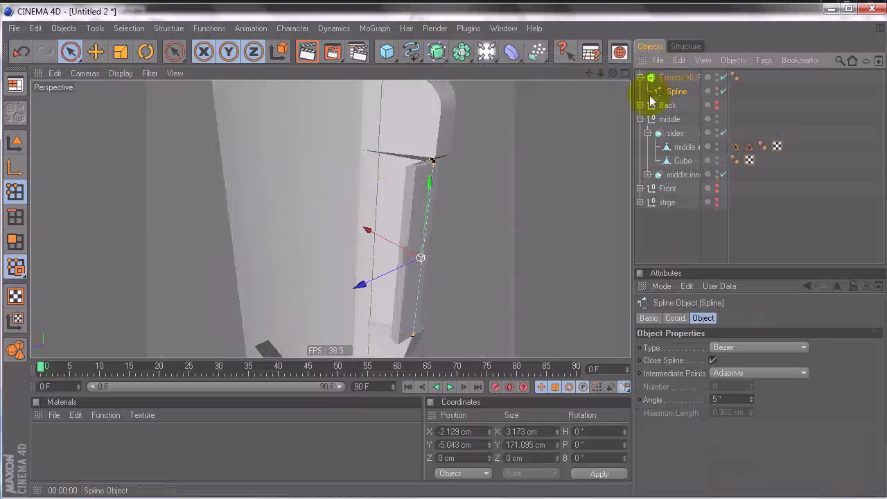
pyautogui.click(641, 119)
# Set the Extrude NURBS movement in Z to -20 cm and check how the button sits in the recess
pyautogui.click(672, 78)
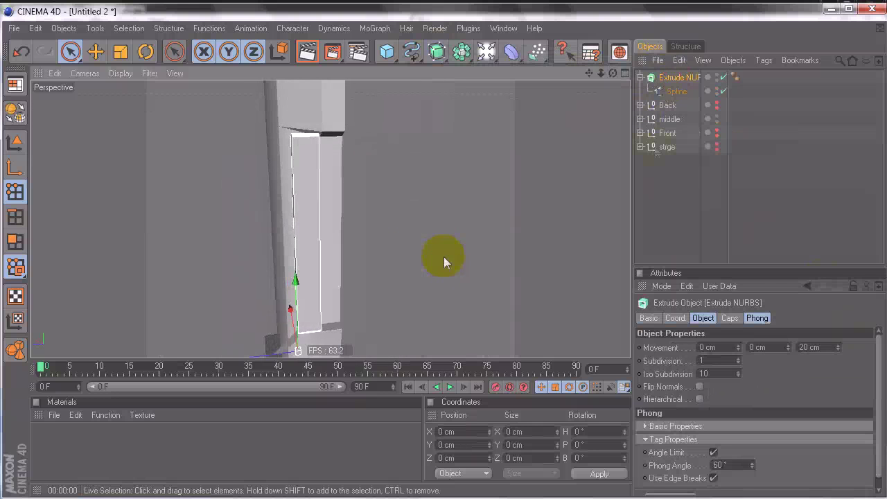
pyautogui.doubleClick(803, 346)
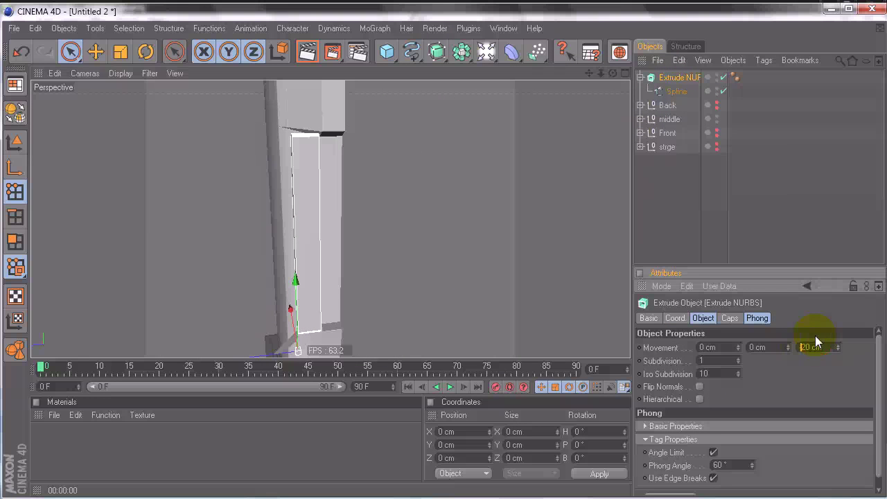
pyautogui.write('-')
pyautogui.press('Return')
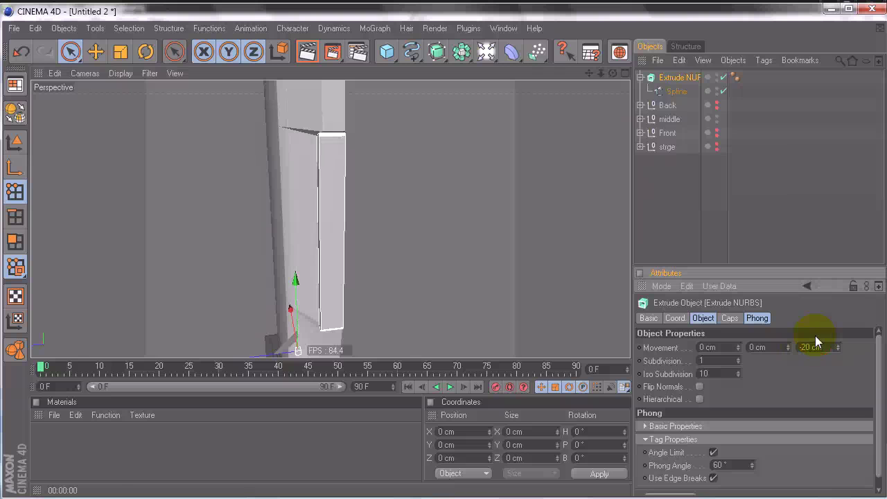
pyautogui.moveTo(431, 252)
pyautogui.keyDown('alt'); pyautogui.mouseDown()
pyautogui.moveTo(451, 263)
pyautogui.moveTo(442, 256)
pyautogui.mouseUp(); pyautogui.keyUp('alt')
pyautogui.click(563, 184)
pyautogui.moveTo(563, 184)
pyautogui.keyDown('alt'); pyautogui.mouseDown()
pyautogui.moveTo(456, 257)
pyautogui.moveTo(397, 257)
pyautogui.moveTo(519, 173)
pyautogui.moveTo(469, 251)
pyautogui.moveTo(401, 252)
pyautogui.moveTo(447, 255)
pyautogui.moveTo(415, 146)
pyautogui.moveTo(461, 259)
pyautogui.moveTo(396, 255)
pyautogui.mouseUp(); pyautogui.keyUp('alt')
pyautogui.scroll(3, 445, 258)
pyautogui.scroll(-3, 399, 144)
# Examine the row of dots on the side strip of the reference image in the Left view
pyautogui.middleClick(390, 125)
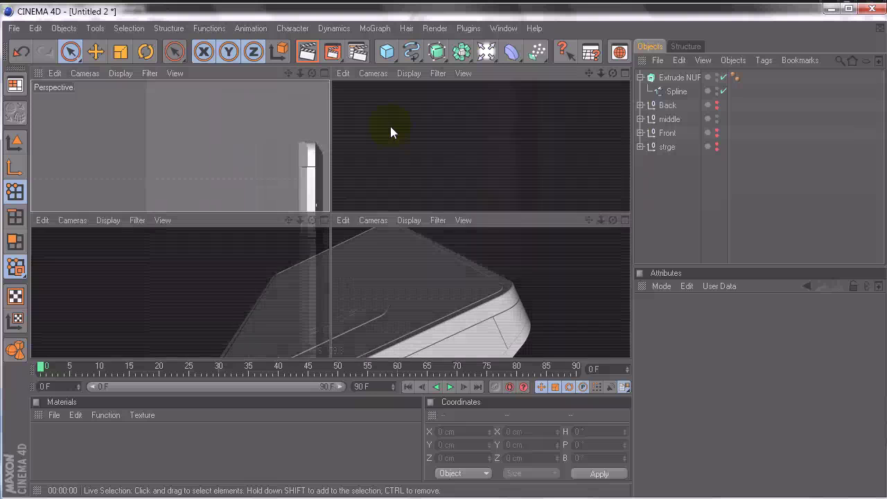
pyautogui.middleClick(263, 255)
pyautogui.scroll(-10, 356, 224)
pyautogui.keyDown('alt'); pyautogui.moveTo(461, 164); pyautogui.dragTo(442, 270); pyautogui.keyUp('alt')
pyautogui.keyDown('alt'); pyautogui.moveTo(429, 163); pyautogui.dragTo(435, 291, button='middle'); pyautogui.keyUp('alt')
pyautogui.middleClick(460, 158)
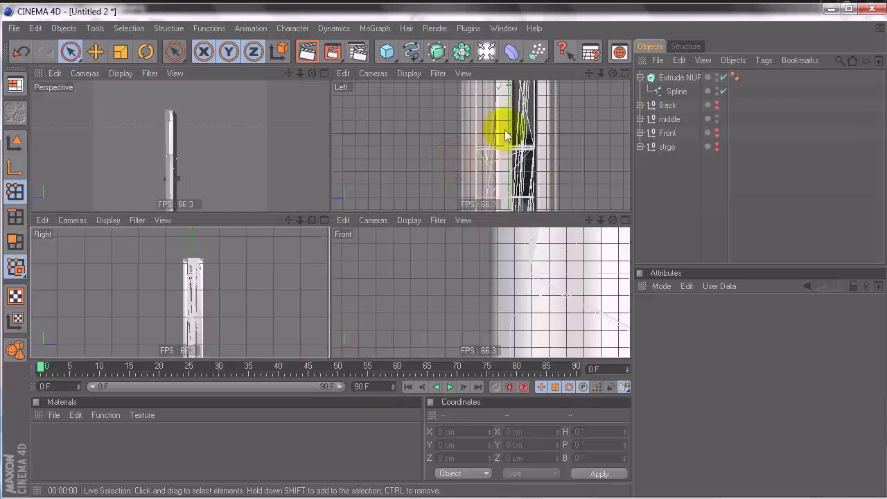
pyautogui.middleClick(507, 134)
pyautogui.keyDown('alt'); pyautogui.moveTo(455, 139); pyautogui.dragTo(443, 259, button='middle'); pyautogui.keyUp('alt')
pyautogui.keyDown('alt'); pyautogui.moveTo(497, 144); pyautogui.dragTo(444, 259, button='middle'); pyautogui.keyUp('alt')
pyautogui.keyDown('alt'); pyautogui.moveTo(477, 135); pyautogui.dragTo(458, 142, button='right'); pyautogui.keyUp('alt')
pyautogui.keyDown('alt'); pyautogui.moveTo(438, 165); pyautogui.dragTo(444, 262, button='middle'); pyautogui.keyUp('alt')
pyautogui.keyDown('alt'); pyautogui.moveTo(408, 193); pyautogui.dragTo(399, 186, button='middle'); pyautogui.keyUp('alt')
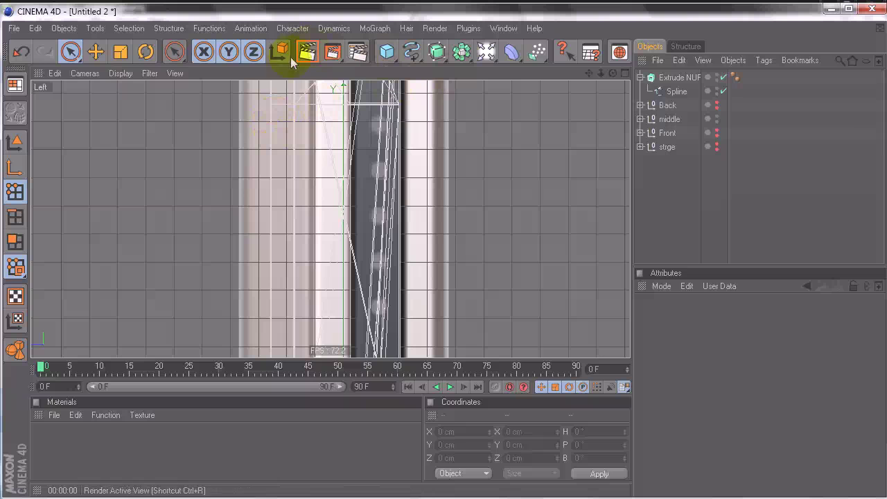
# Add a disc primitive oriented along +X
pyautogui.click(391, 51)
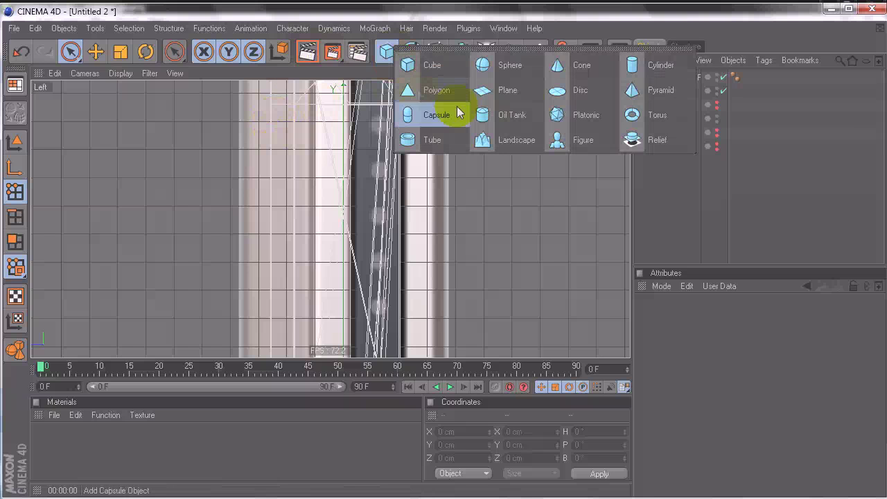
pyautogui.click(563, 95)
pyautogui.scroll(-5, 382, 244)
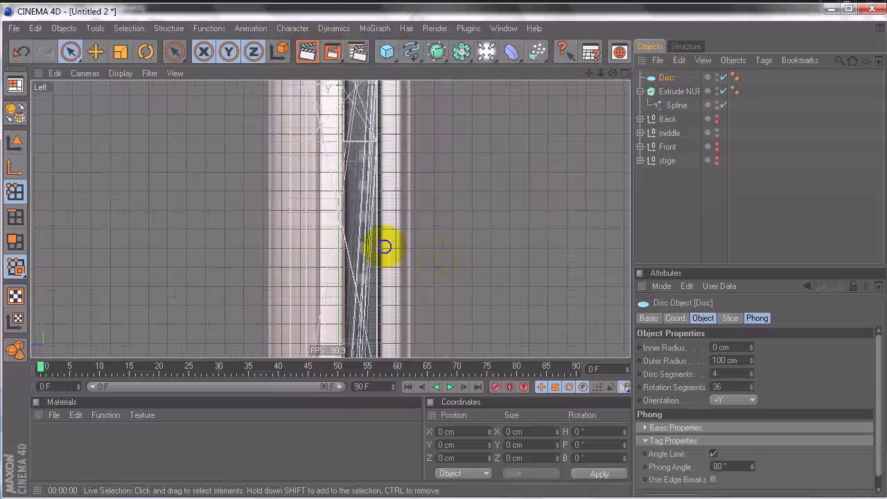
pyautogui.keyDown('alt'); pyautogui.moveTo(325, 210); pyautogui.dragTo(442, 257, button='middle'); pyautogui.keyUp('alt')
pyautogui.click(736, 401)
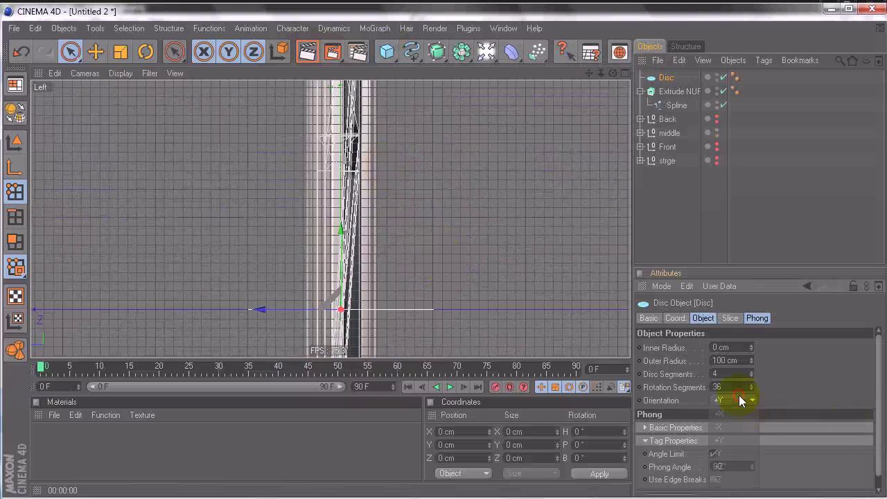
pyautogui.click(733, 416)
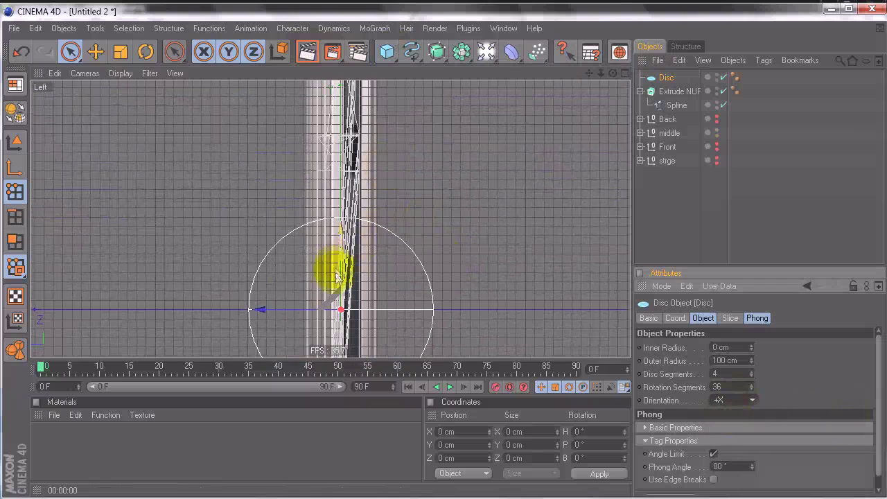
# Hide the middle group and move the disc onto the lowest dot of the side strip
pyautogui.press('e')
pyautogui.moveTo(372, 291); pyautogui.dragTo(444, 266)
pyautogui.keyDown('alt'); pyautogui.moveTo(442, 256); pyautogui.dragTo(445, 257, button='right'); pyautogui.keyUp('alt')
pyautogui.keyDown('alt'); pyautogui.moveTo(443, 256); pyautogui.dragTo(382, 202, button='middle'); pyautogui.keyUp('alt')
pyautogui.keyDown('alt'); pyautogui.moveTo(382, 202); pyautogui.dragTo(443, 256, button='right'); pyautogui.keyUp('alt')
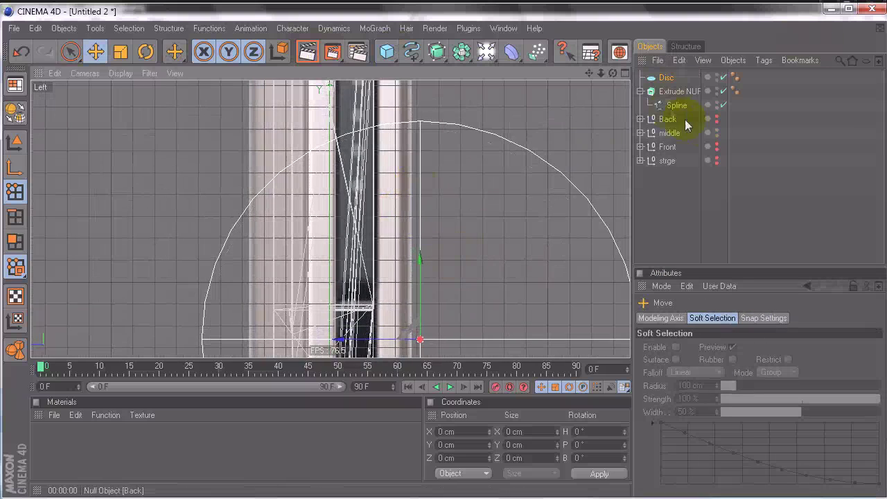
pyautogui.click(716, 131)
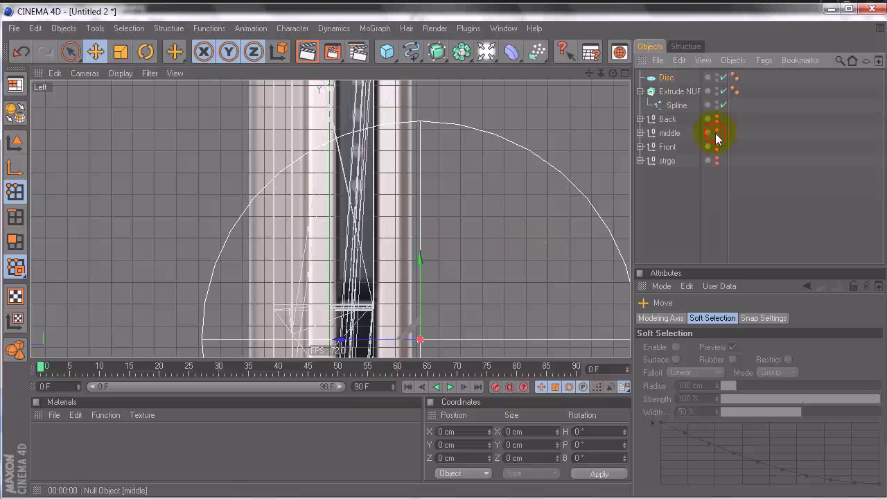
pyautogui.moveTo(464, 309); pyautogui.dragTo(442, 257)
pyautogui.scroll(5, 440, 254)
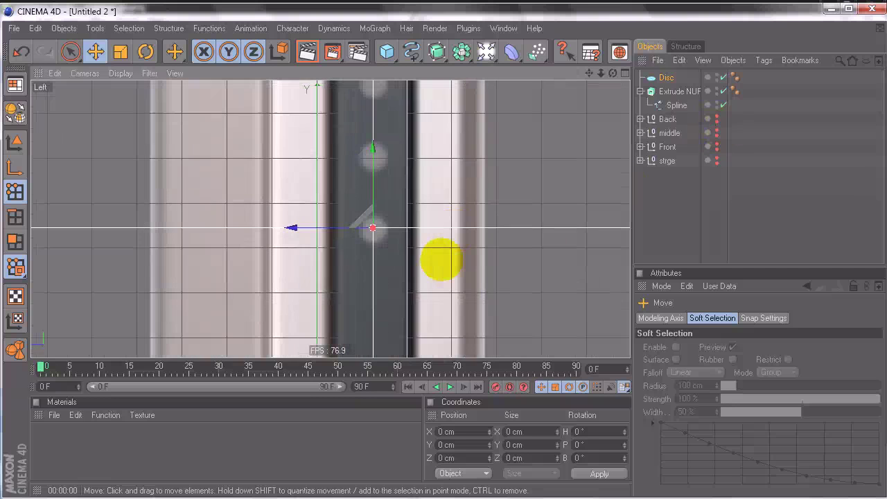
# Replace the disc with a cylinder primitive oriented along +X
pyautogui.click(664, 79)
pyautogui.click(703, 318)
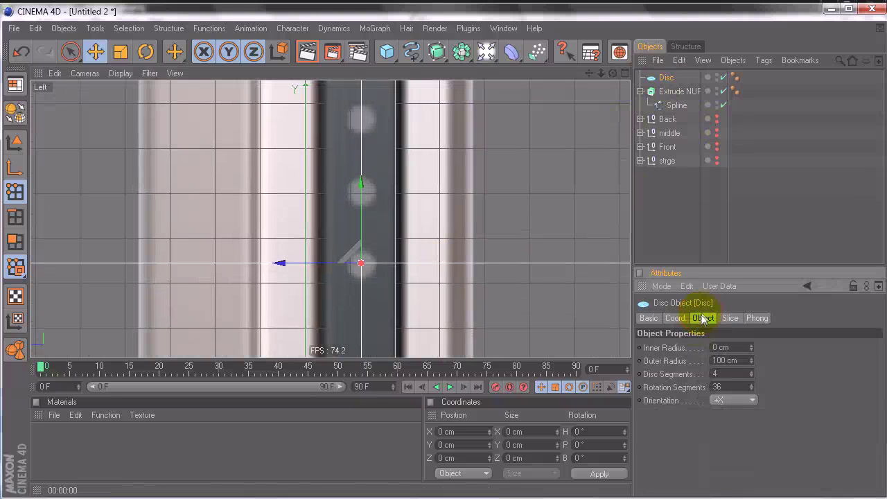
pyautogui.click(667, 79)
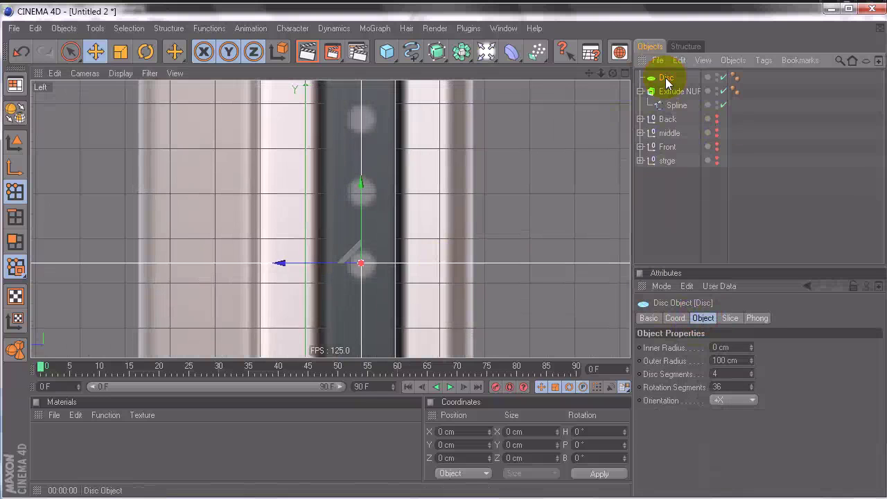
pyautogui.press('Delete')
pyautogui.click(393, 56)
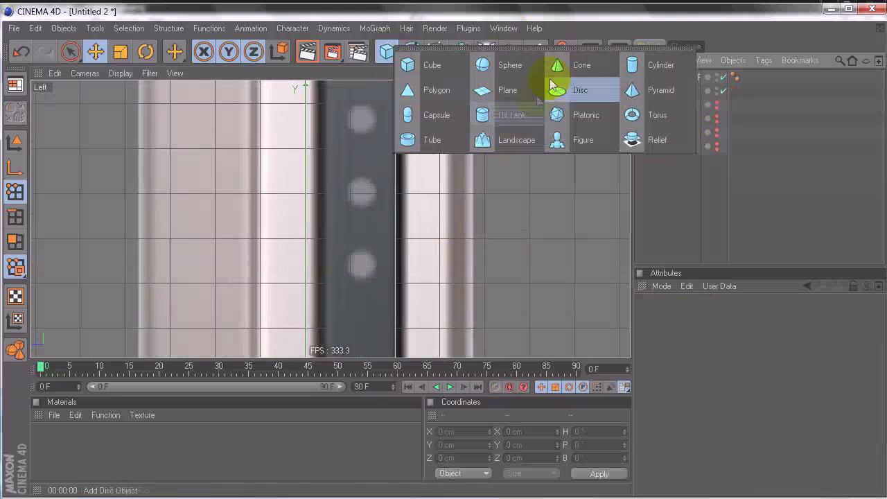
pyautogui.click(635, 67)
pyautogui.scroll(-4, 446, 253)
pyautogui.scroll(2, 447, 257)
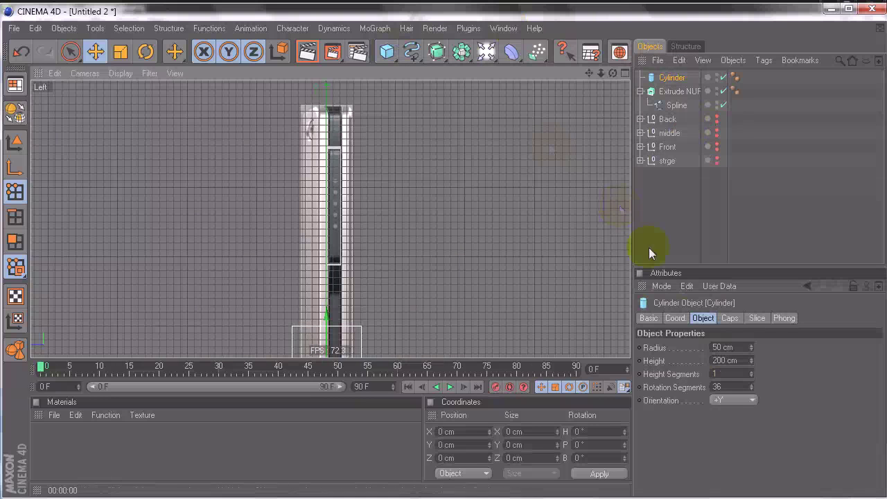
pyautogui.click(731, 400)
pyautogui.click(730, 418)
# Move the cylinder onto the centre of the lowest dot on the side strip
pyautogui.press('e')
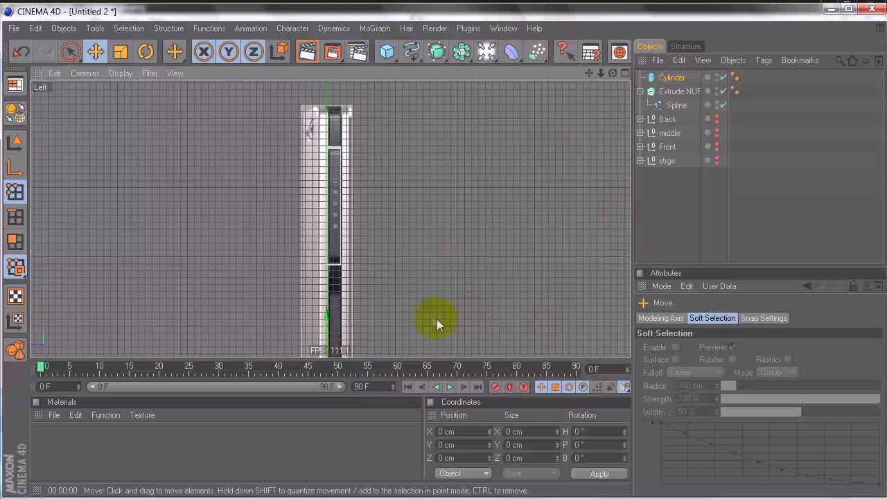
pyautogui.moveTo(444, 250); pyautogui.dragTo(444, 255)
pyautogui.moveTo(407, 312)
pyautogui.keyDown('alt'); pyautogui.mouseDown(button='right')
pyautogui.moveTo(508, 256)
pyautogui.moveTo(415, 306)
pyautogui.mouseUp(button='right'); pyautogui.keyUp('alt')
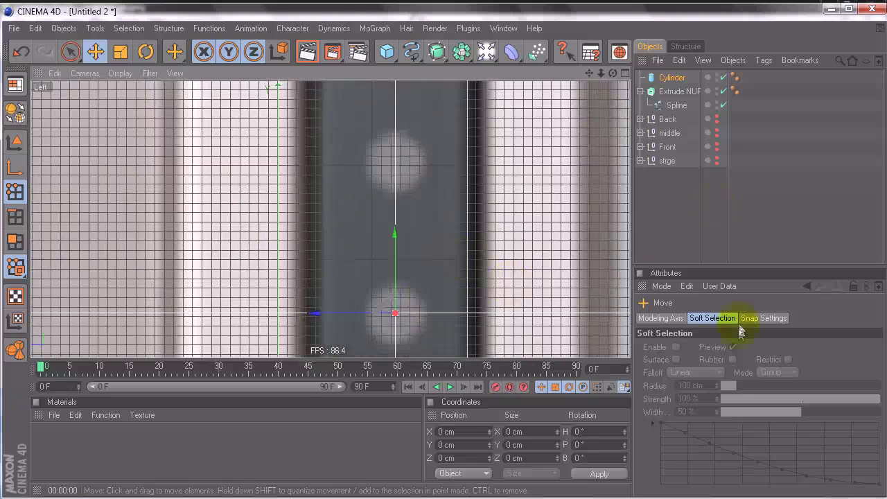
# Set the cylinder's radius to 3 cm to fit the dot
pyautogui.click(676, 79)
pyautogui.moveTo(752, 353); pyautogui.dragTo(752, 352)
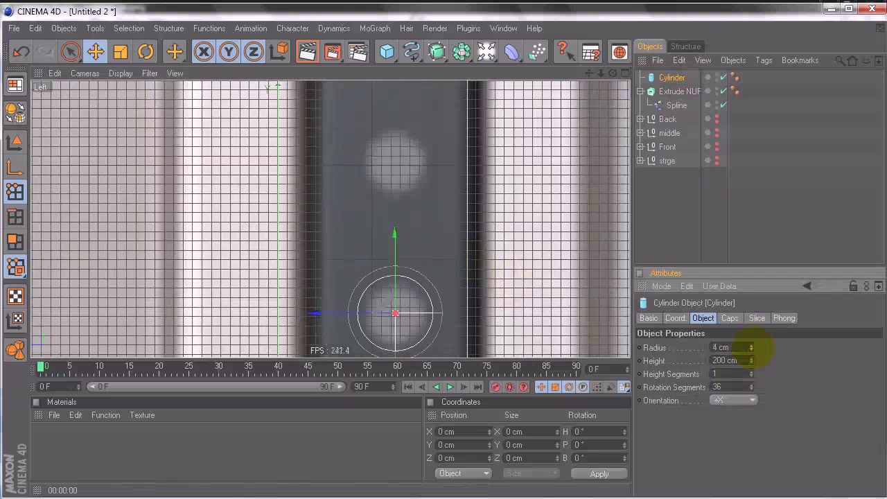
pyautogui.keyDown('alt'); pyautogui.moveTo(541, 204); pyautogui.dragTo(416, 267, button='right'); pyautogui.keyUp('alt')
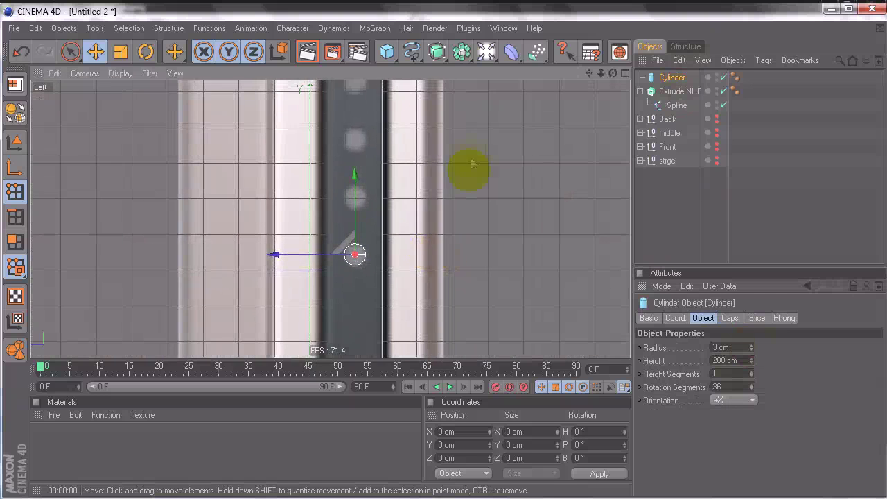
pyautogui.keyDown('alt'); pyautogui.moveTo(441, 125); pyautogui.dragTo(443, 256, button='middle'); pyautogui.keyUp('alt')
pyautogui.scroll(-5, 442, 256)
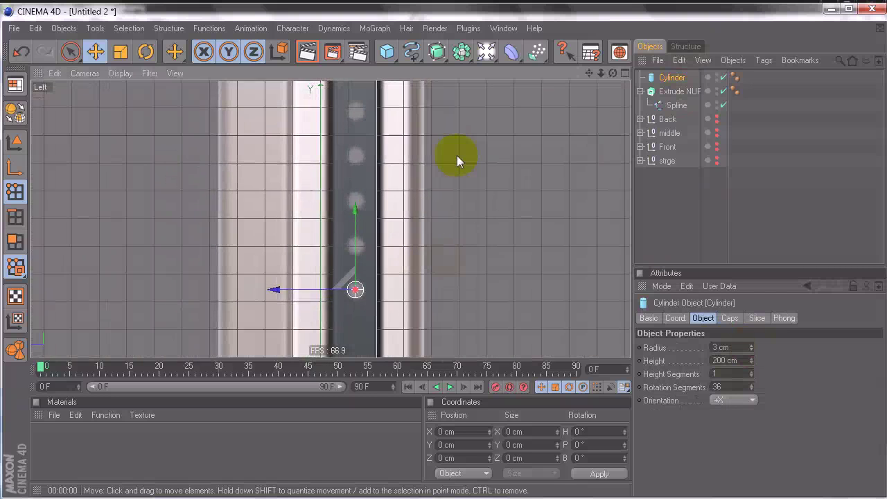
# Start the Duplicate function for the cylinder and set its mode to Linear
pyautogui.click(131, 28)
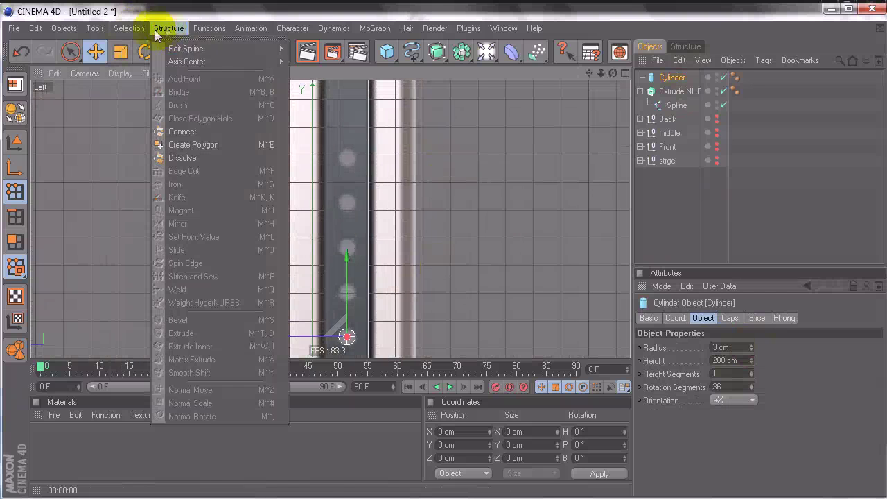
pyautogui.click(229, 118)
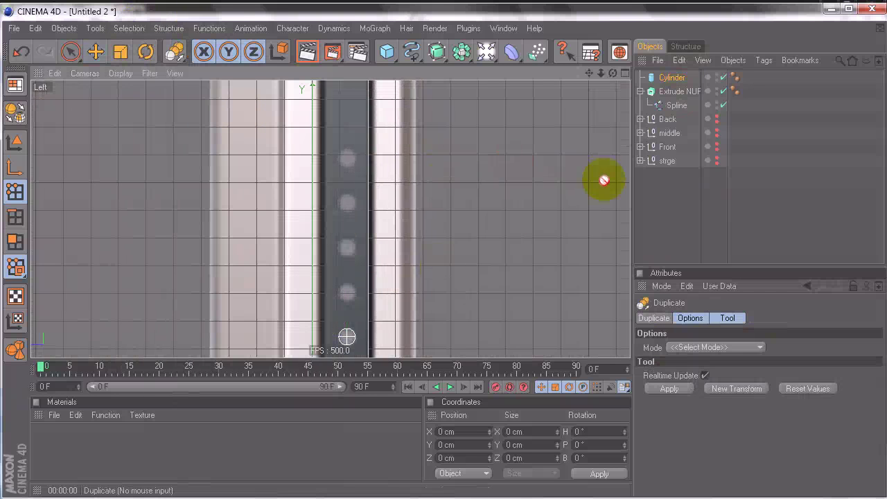
pyautogui.scroll(3, 604, 183)
pyautogui.click(711, 347)
pyautogui.click(691, 370)
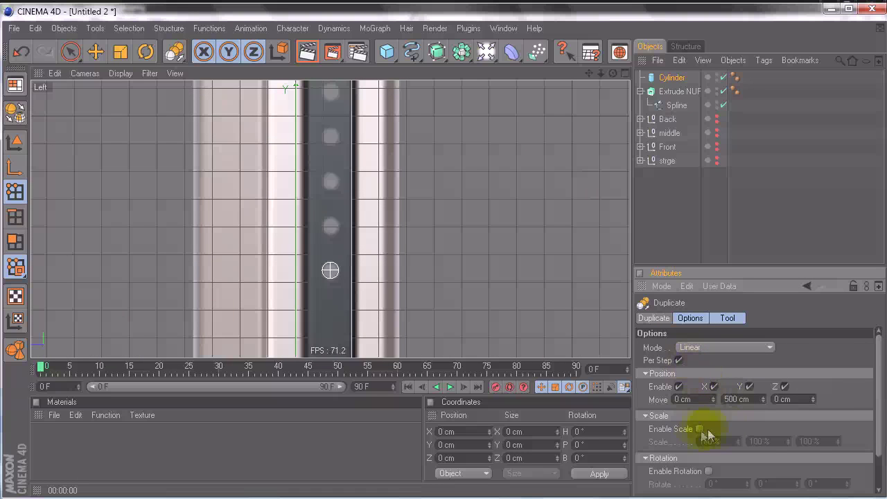
# Set the number of cylinder copies to 5 in the Duplicate settings
pyautogui.scroll(-2, 728, 357)
pyautogui.scroll(2, 662, 320)
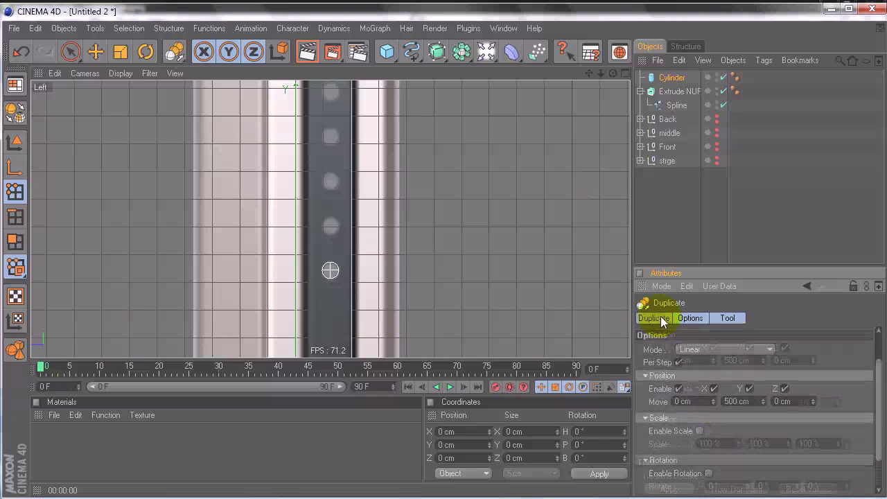
pyautogui.scroll(2, 729, 335)
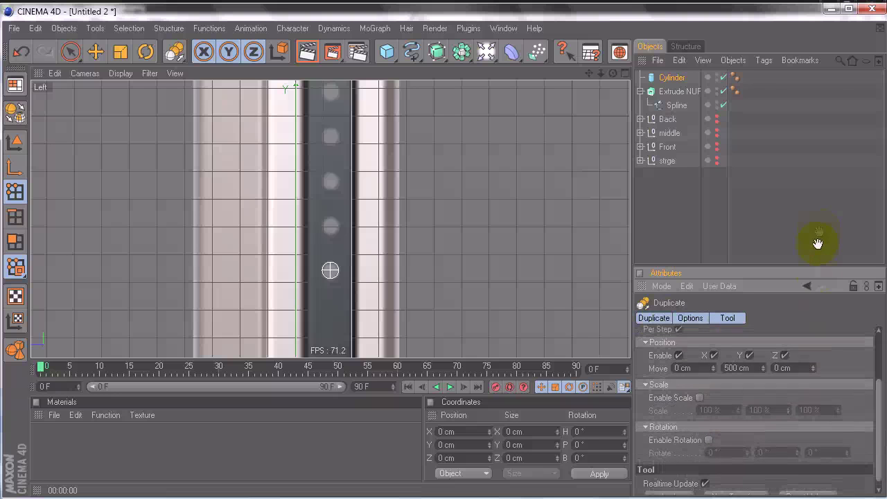
pyautogui.keyDown('alt'); pyautogui.moveTo(442, 258); pyautogui.dragTo(384, 264, button='middle'); pyautogui.keyUp('alt')
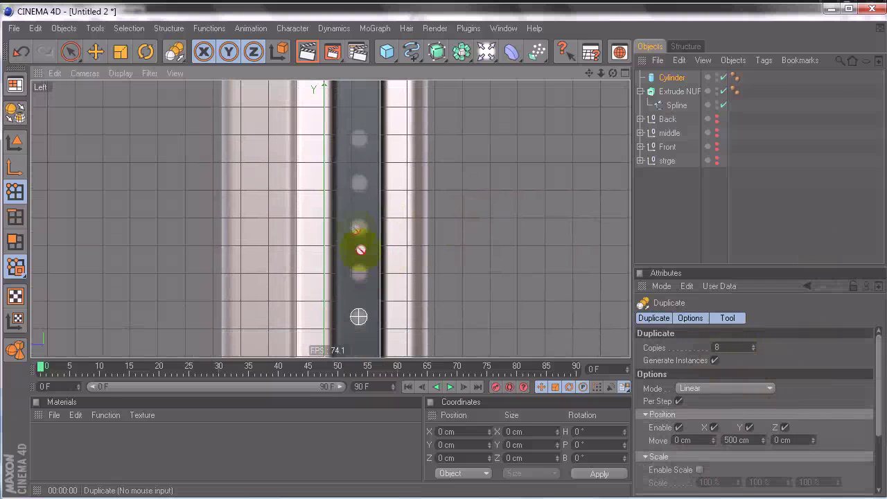
pyautogui.moveTo(754, 346); pyautogui.dragTo(754, 346)
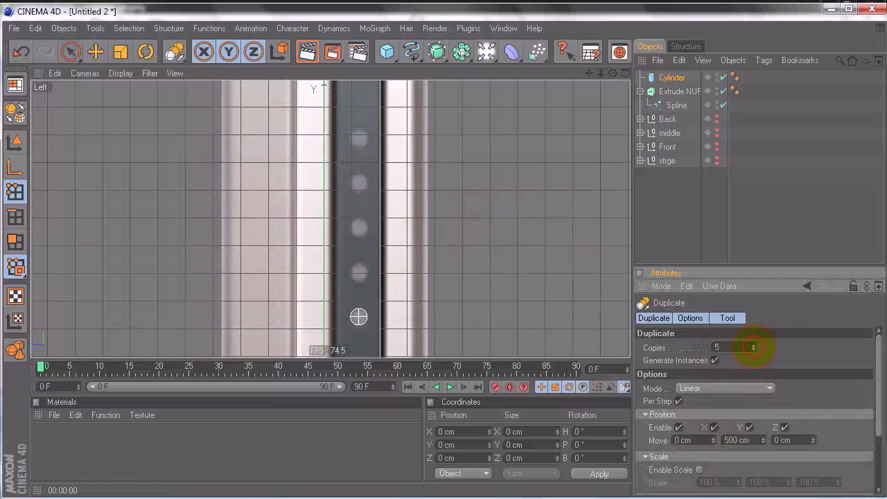
# Duplicate the cylinder as 4 linear copies with a 16 cm move per step along Y
pyautogui.click(754, 344)
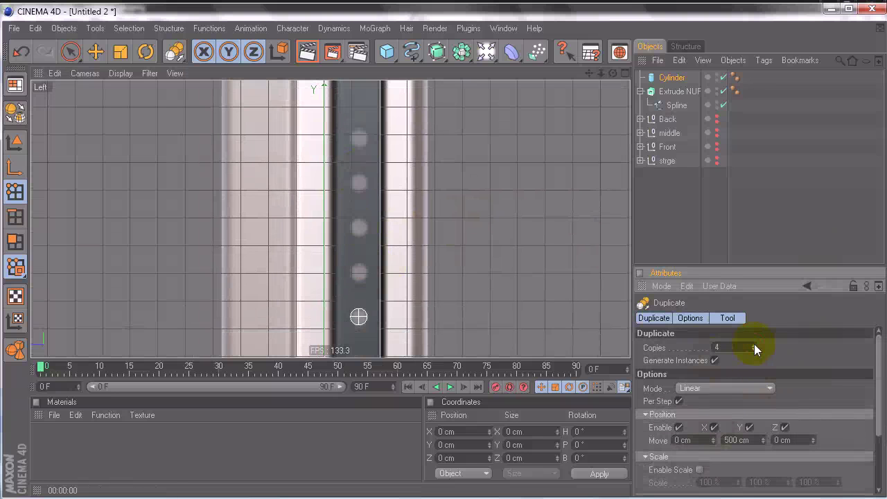
pyautogui.scroll(-4, 814, 358)
pyautogui.click(669, 489)
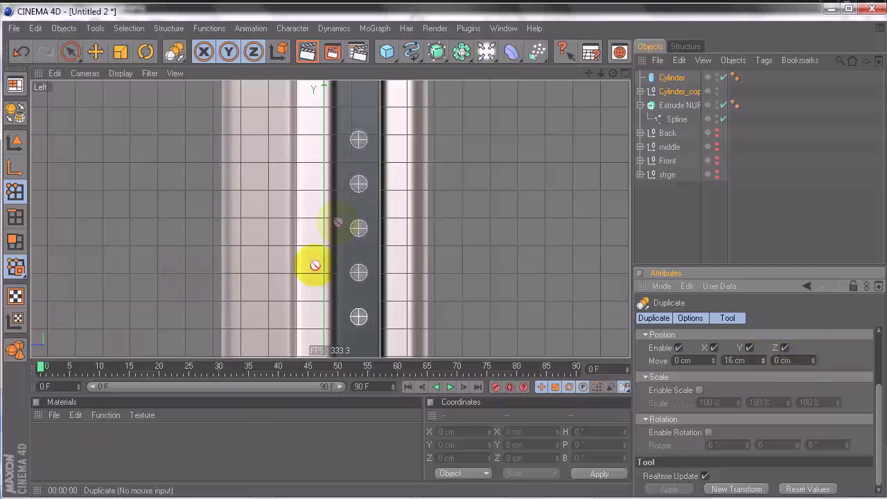
pyautogui.keyDown('alt'); pyautogui.moveTo(409, 160); pyautogui.dragTo(443, 256, button='middle'); pyautogui.keyUp('alt')
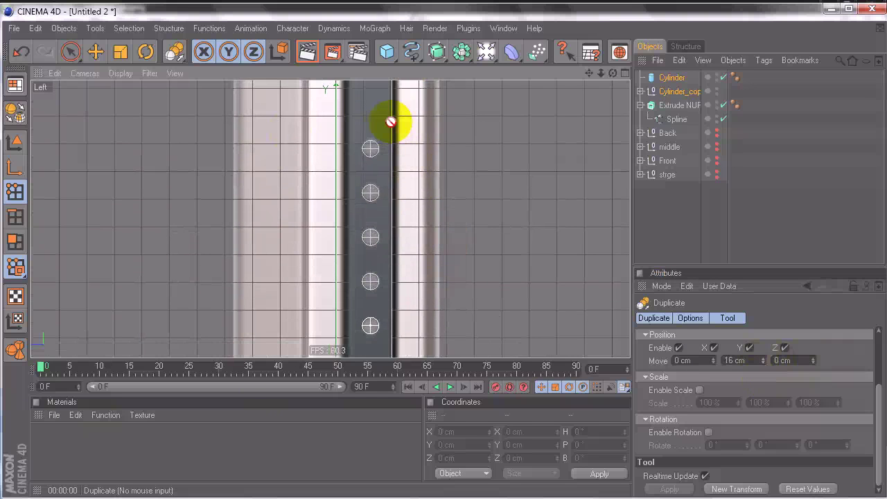
# Reduce the original cylinder's height to 0.2 cm so all the buttons become thin discs
pyautogui.middleClick(247, 122)
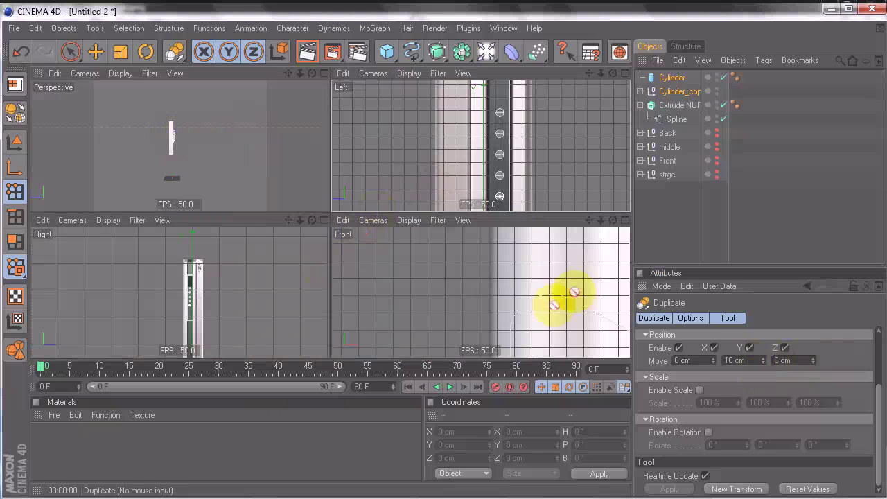
pyautogui.middleClick(189, 131)
pyautogui.keyDown('alt'); pyautogui.moveTo(234, 170); pyautogui.dragTo(442, 256, button='right'); pyautogui.keyUp('alt')
pyautogui.keyDown('alt'); pyautogui.moveTo(233, 172); pyautogui.dragTo(457, 252); pyautogui.keyUp('alt')
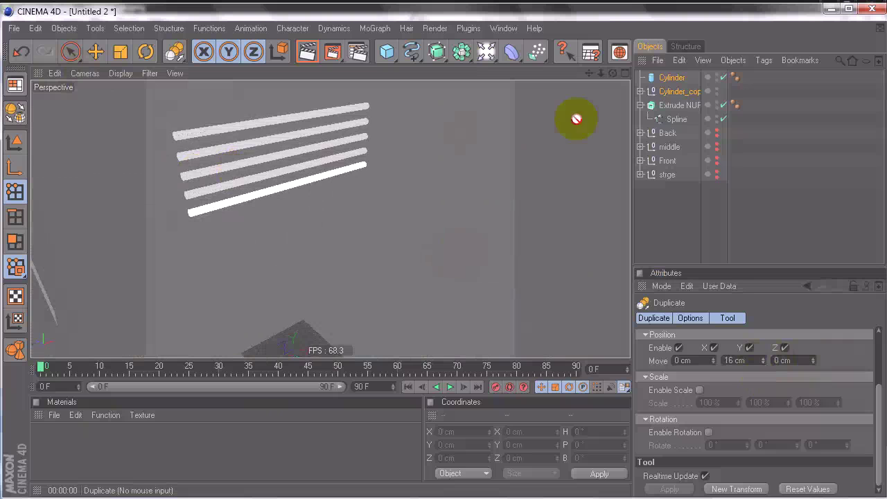
pyautogui.click(674, 77)
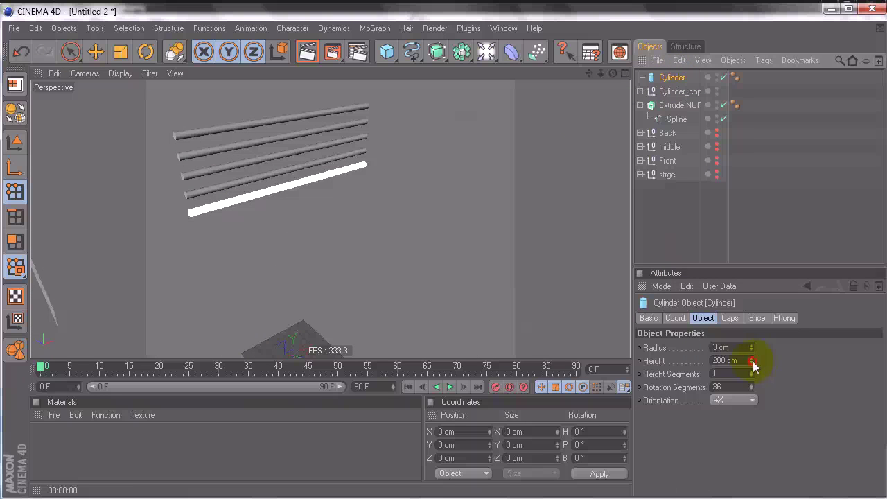
pyautogui.moveTo(753, 361); pyautogui.dragTo(752, 378)
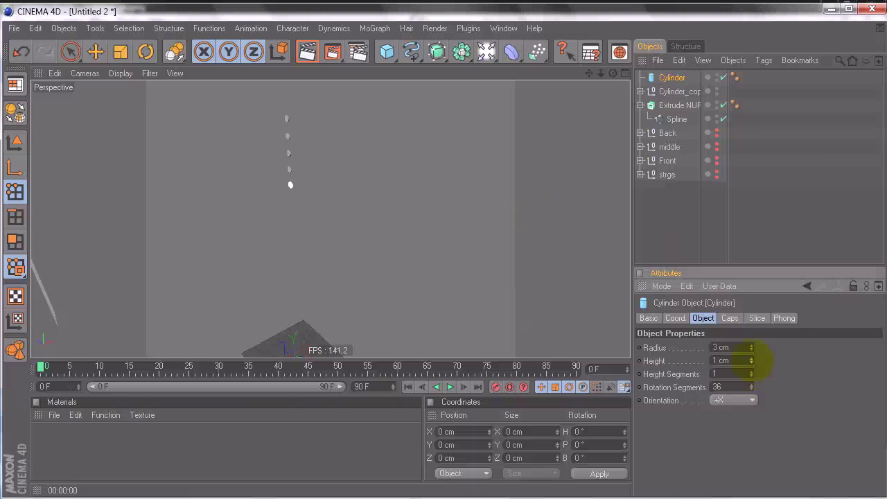
pyautogui.keyDown('alt'); pyautogui.moveTo(316, 146); pyautogui.dragTo(473, 259, button='right'); pyautogui.keyUp('alt')
pyautogui.keyDown('alt'); pyautogui.moveTo(317, 145); pyautogui.dragTo(449, 260, button='middle'); pyautogui.keyUp('alt')
pyautogui.keyDown('alt'); pyautogui.moveTo(313, 140); pyautogui.dragTo(609, 276); pyautogui.keyUp('alt')
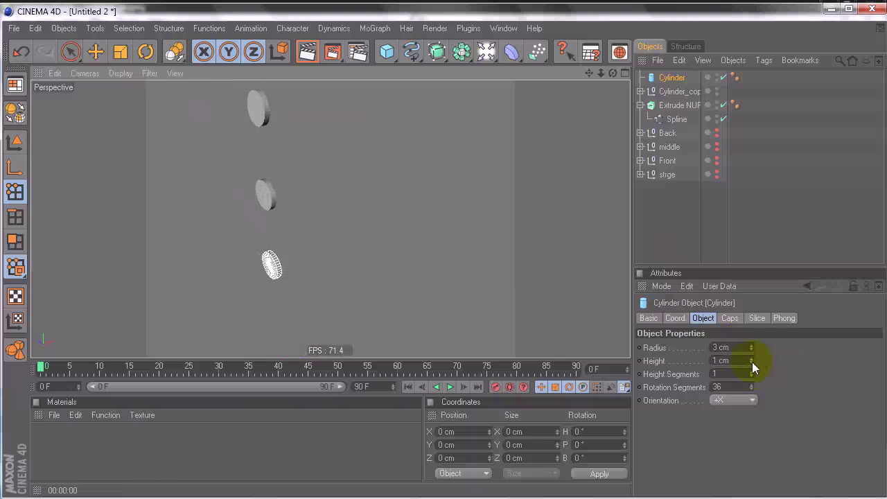
pyautogui.click(721, 360)
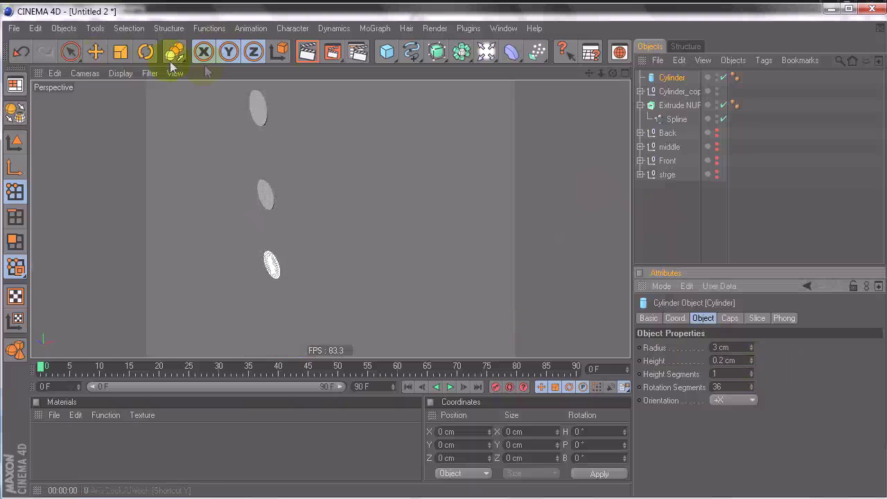
# Switch to model mode and activate the Move tool
pyautogui.click(72, 55)
pyautogui.keyDown('alt'); pyautogui.moveTo(503, 142); pyautogui.dragTo(444, 257, button='right'); pyautogui.keyUp('alt')
pyautogui.keyDown('alt'); pyautogui.moveTo(409, 256); pyautogui.dragTo(310, 111); pyautogui.keyUp('alt')
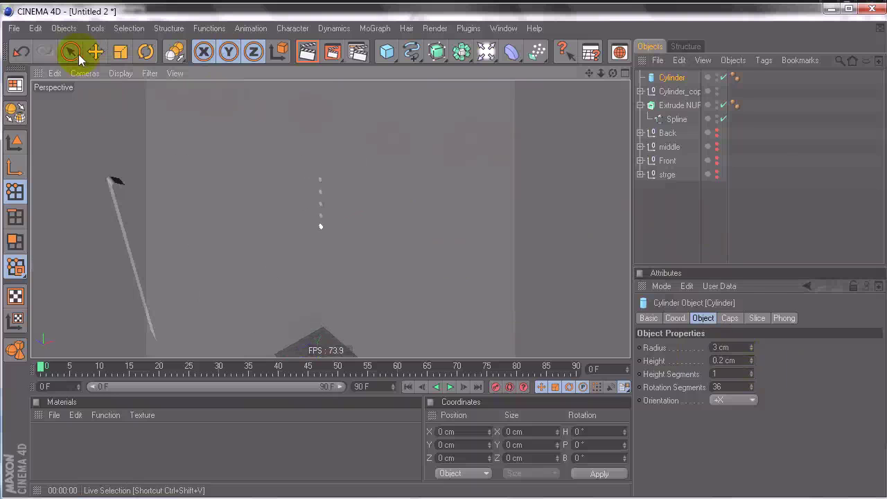
pyautogui.click(77, 55)
pyautogui.click(15, 143)
pyautogui.click(95, 53)
# Try to move the original cylinder alone along the X axis, and undo the move
pyautogui.click(445, 205)
pyautogui.click(668, 79)
pyautogui.keyDown('alt'); pyautogui.moveTo(420, 198); pyautogui.dragTo(444, 255, button='right'); pyautogui.keyUp('alt')
pyautogui.moveTo(283, 276); pyautogui.dragTo(172, 327)
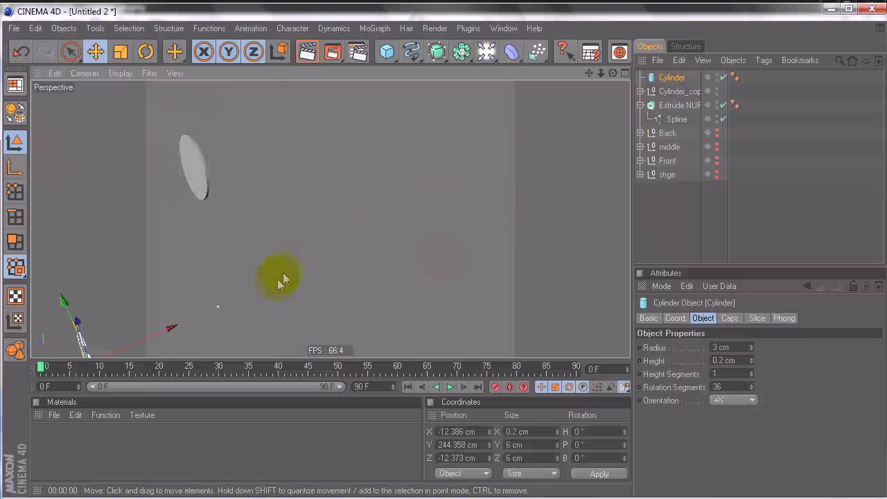
pyautogui.hotkey('ctrl', 'z')
# Move the cylinder and its copies together along X to about -204 cm
pyautogui.click(647, 78)
pyautogui.keyDown('ctrl'); pyautogui.click(678, 93); pyautogui.keyUp('ctrl')
pyautogui.keyDown('alt'); pyautogui.moveTo(446, 258); pyautogui.dragTo(424, 213); pyautogui.keyUp('alt')
pyautogui.moveTo(397, 243); pyautogui.dragTo(438, 255)
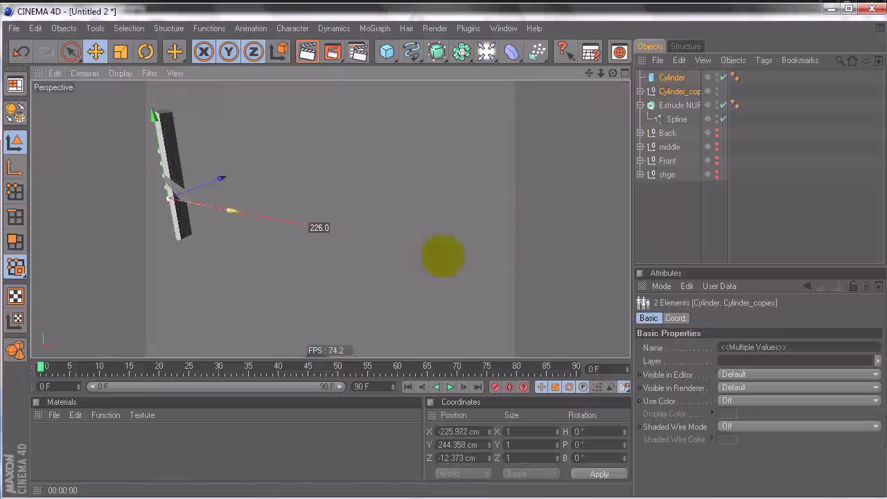
pyautogui.keyDown('alt'); pyautogui.moveTo(335, 152); pyautogui.dragTo(443, 256, button='middle'); pyautogui.keyUp('alt')
pyautogui.keyDown('alt'); pyautogui.moveTo(349, 154); pyautogui.dragTo(454, 256, button='right'); pyautogui.keyUp('alt')
# In the front view, move the cylinder and its copies along X to about -216.7 cm, at the device's left edge
pyautogui.middleClick(350, 154)
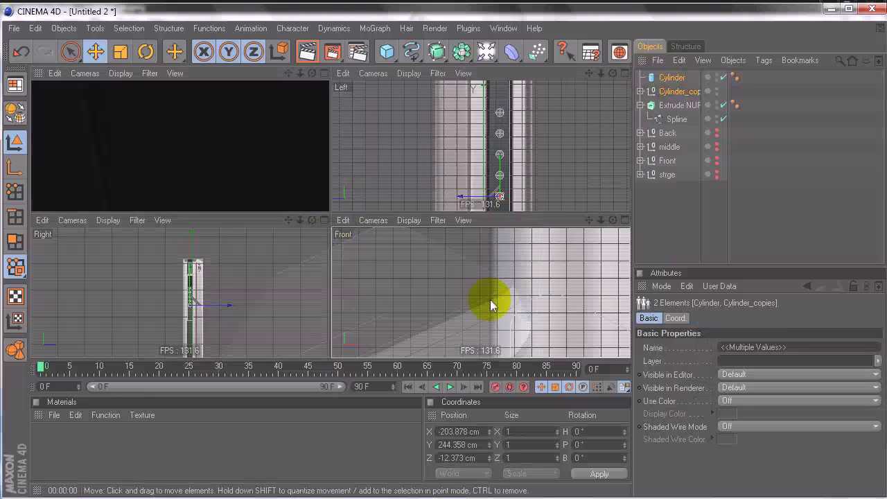
pyautogui.middleClick(491, 301)
pyautogui.keyDown('alt'); pyautogui.moveTo(491, 301); pyautogui.dragTo(439, 251, button='middle'); pyautogui.keyUp('alt')
pyautogui.moveTo(439, 251)
pyautogui.keyDown('alt'); pyautogui.mouseDown(button='right')
pyautogui.moveTo(386, 251)
pyautogui.moveTo(436, 255)
pyautogui.mouseUp(button='right'); pyautogui.keyUp('alt')
pyautogui.scroll(-6, 443, 253)
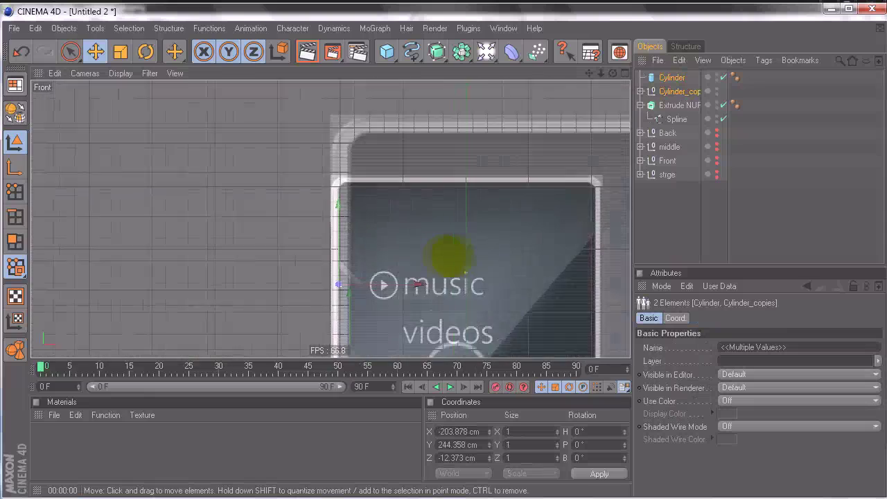
pyautogui.scroll(6, 418, 311)
pyautogui.scroll(6, 420, 303)
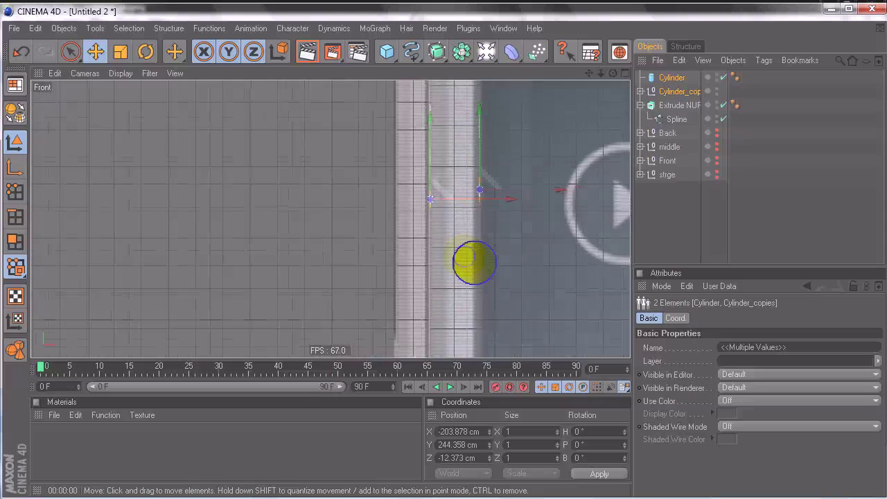
pyautogui.moveTo(573, 183); pyautogui.dragTo(444, 256)
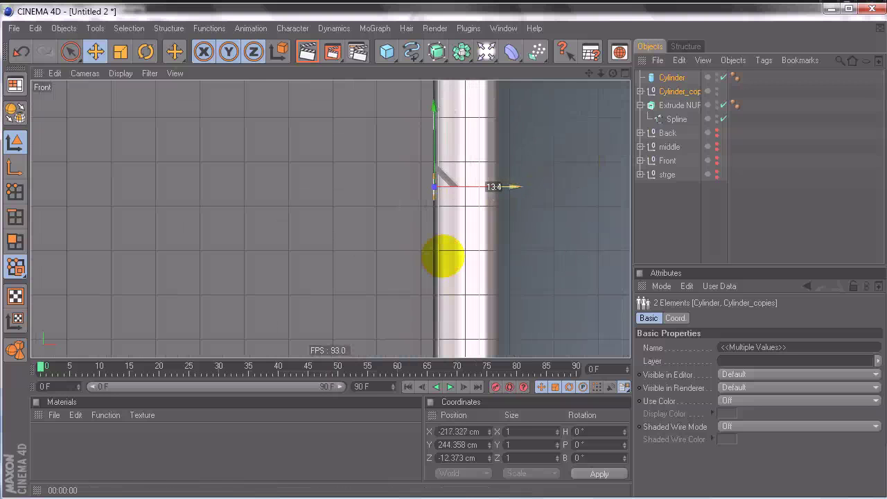
pyautogui.keyDown('alt'); pyautogui.moveTo(540, 195); pyautogui.dragTo(440, 257, button='middle'); pyautogui.keyUp('alt')
pyautogui.keyDown('alt'); pyautogui.moveTo(440, 257); pyautogui.dragTo(440, 254, button='right'); pyautogui.keyUp('alt')
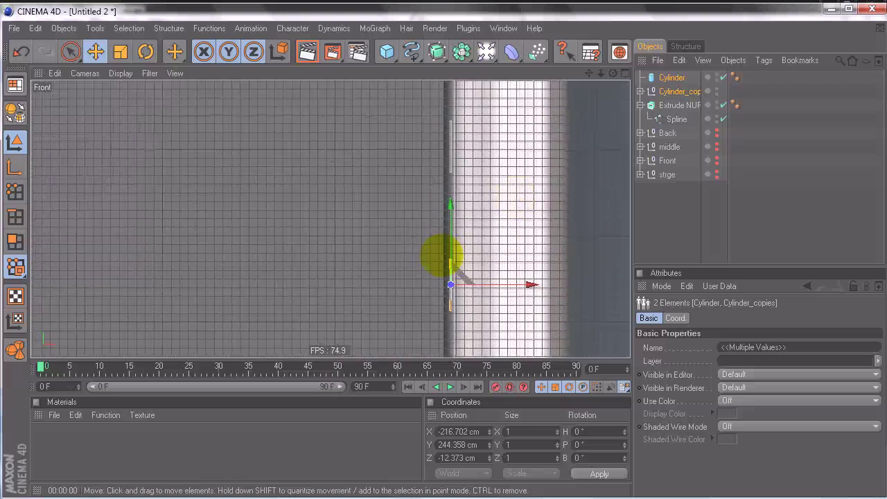
# Fine-tune the X position of the cylinder and its copies to about -216.4 cm against the side strip
pyautogui.keyDown('alt'); pyautogui.moveTo(516, 269); pyautogui.dragTo(332, 197, button='middle'); pyautogui.keyUp('alt')
pyautogui.scroll(5, 516, 269)
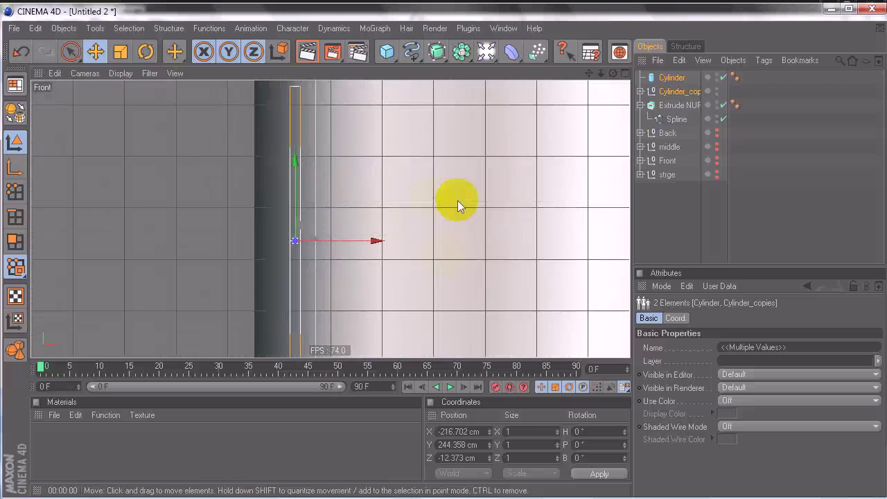
pyautogui.moveTo(350, 245); pyautogui.dragTo(444, 256)
pyautogui.keyDown('alt'); pyautogui.moveTo(426, 185); pyautogui.dragTo(445, 265, button='middle'); pyautogui.keyUp('alt')
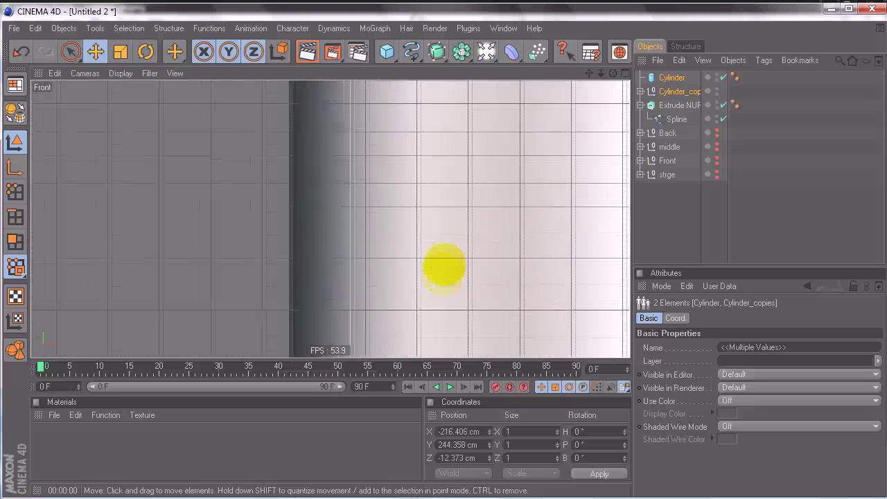
# Shift the cylinder and its copies along Z to about -10 cm on the strip
pyautogui.middleClick(405, 161)
pyautogui.middleClick(175, 121)
pyautogui.scroll(-5, 423, 255)
pyautogui.keyDown('alt'); pyautogui.moveTo(434, 255); pyautogui.dragTo(444, 256); pyautogui.keyUp('alt')
pyautogui.click(677, 240)
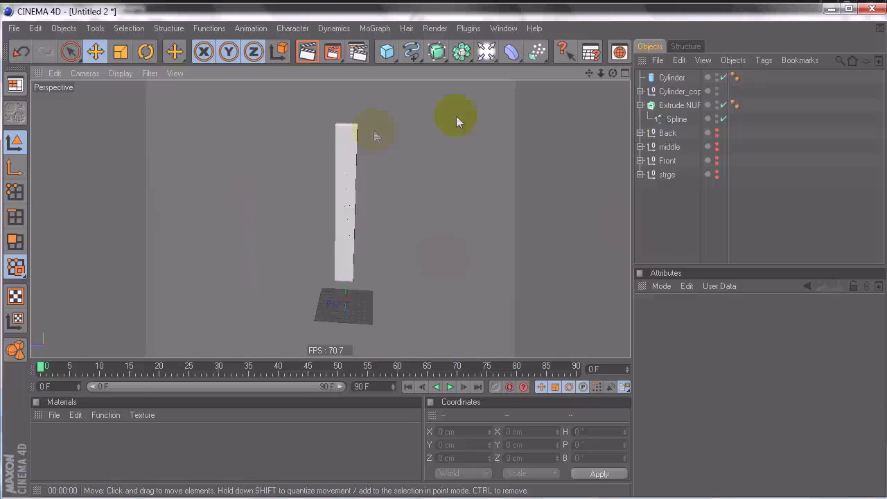
pyautogui.click(673, 78)
pyautogui.moveTo(549, 127)
pyautogui.keyDown('alt'); pyautogui.mouseDown(button='right')
pyautogui.moveTo(448, 256)
pyautogui.moveTo(552, 126)
pyautogui.mouseUp(button='right'); pyautogui.keyUp('alt')
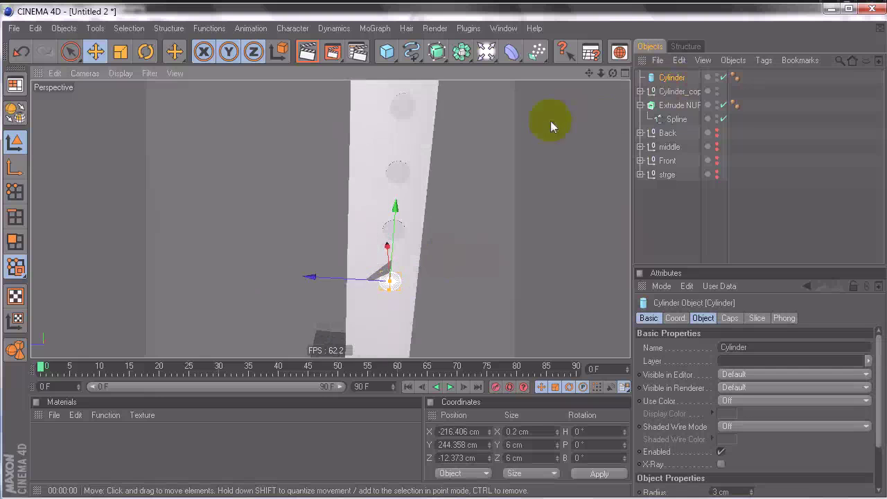
pyautogui.keyDown('ctrl'); pyautogui.click(672, 91); pyautogui.keyUp('ctrl')
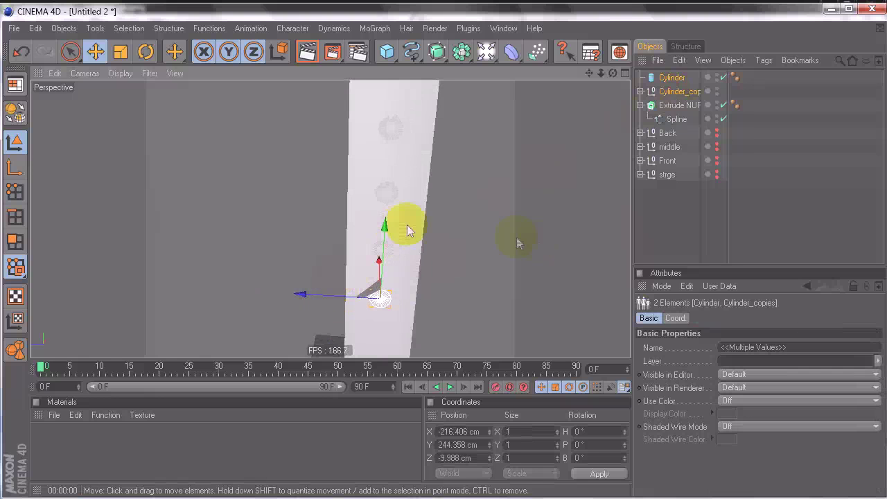
pyautogui.click(665, 220)
# Group the Extrude NURBS, the cylinder and its copies into one null named Button
pyautogui.keyDown('alt'); pyautogui.moveTo(562, 195); pyautogui.dragTo(444, 258, button='right'); pyautogui.keyUp('alt')
pyautogui.keyDown('alt'); pyautogui.moveTo(495, 184); pyautogui.dragTo(444, 257); pyautogui.keyUp('alt')
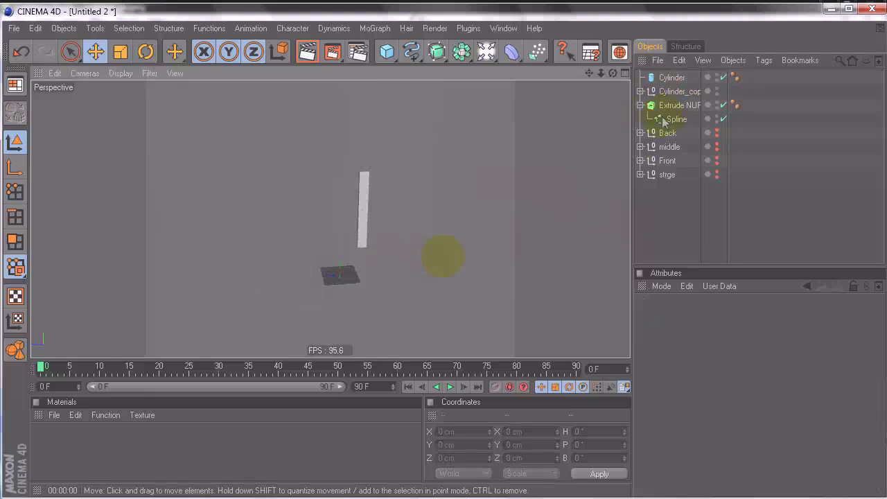
pyautogui.click(641, 105)
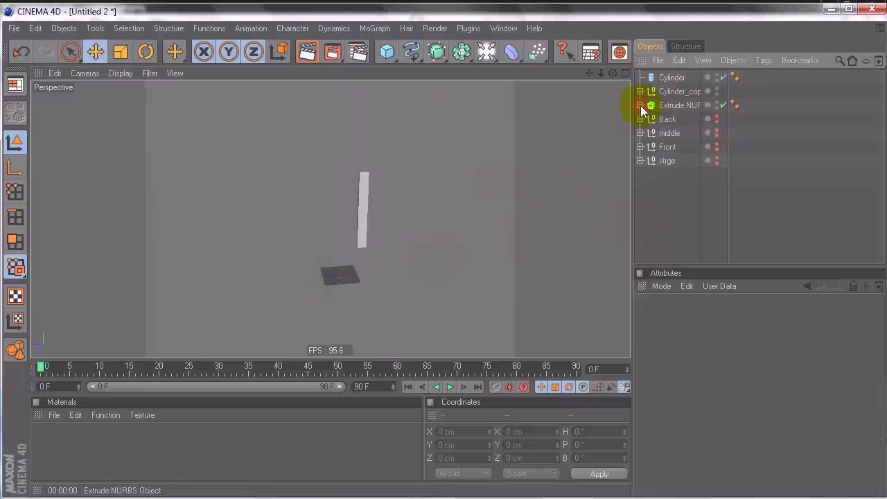
pyautogui.click(651, 105)
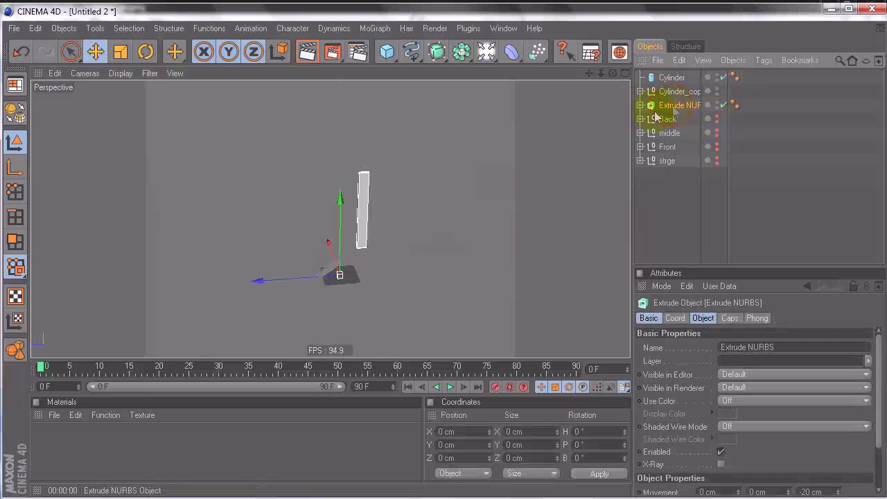
pyautogui.keyDown('shift'); pyautogui.click(671, 78); pyautogui.keyUp('shift')
pyautogui.hotkey('alt', 'g')
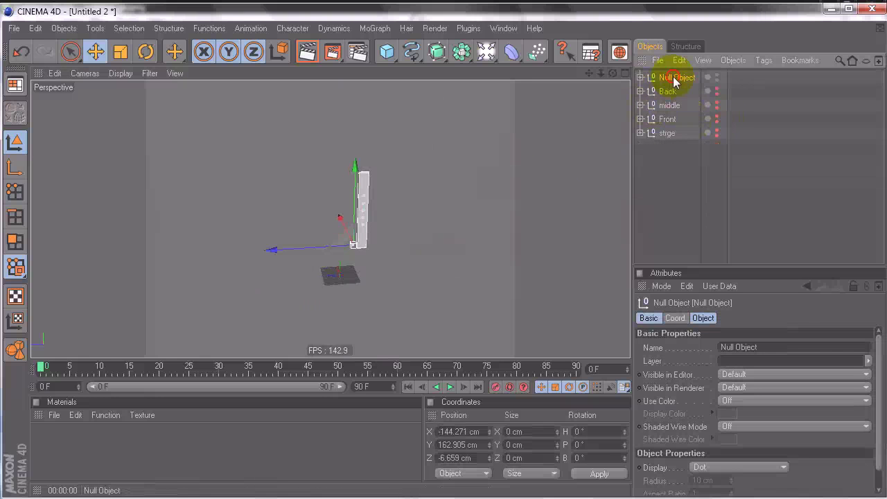
pyautogui.doubleClick(675, 77)
pyautogui.press('Return')
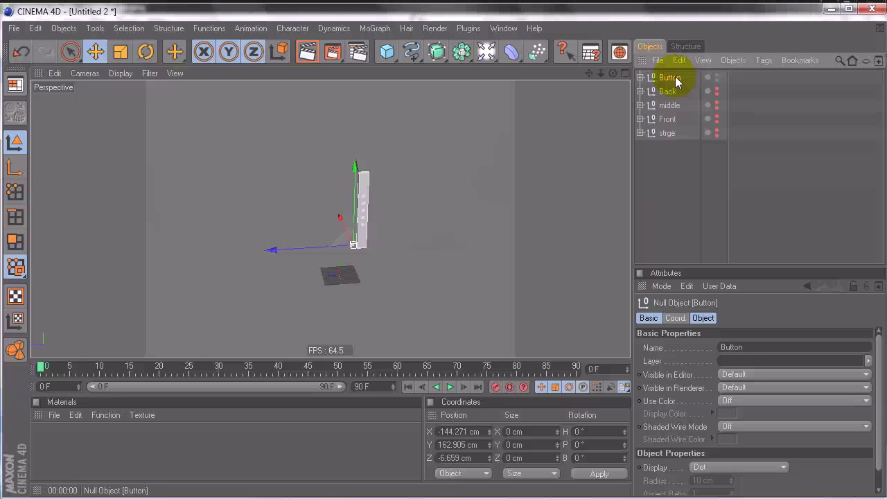
# Nest the Button group inside the middle group and collapse that group
pyautogui.click(640, 105)
pyautogui.click(647, 119)
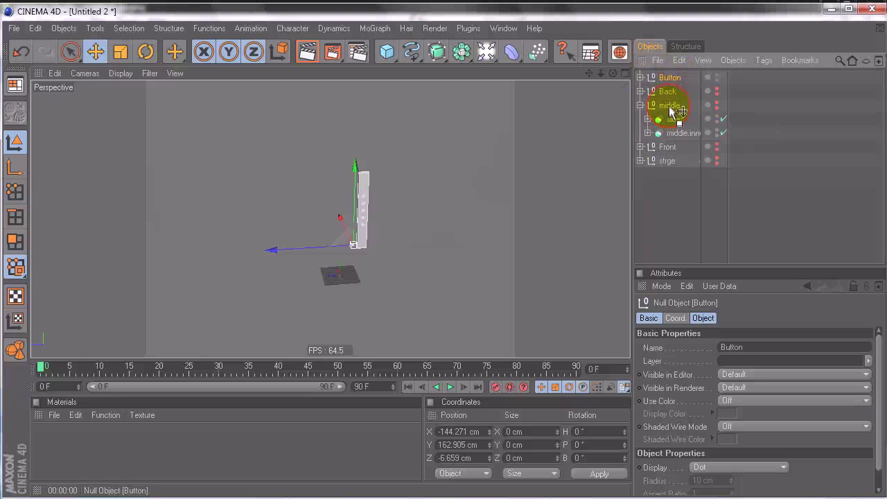
pyautogui.moveTo(670, 108); pyautogui.dragTo(670, 107)
pyautogui.click(641, 92)
# Make the Back, middle and Front groups visible again and clear the selection
pyautogui.keyDown('alt'); pyautogui.click(718, 91); pyautogui.keyUp('alt')
pyautogui.keyDown('alt'); pyautogui.click(717, 78); pyautogui.keyUp('alt')
pyautogui.keyDown('alt'); pyautogui.click(717, 106); pyautogui.keyUp('alt')
pyautogui.click(661, 216)
# Render the perspective view and examine the assembled device from several angles
pyautogui.keyDown('alt'); pyautogui.moveTo(531, 184); pyautogui.dragTo(487, 188); pyautogui.keyUp('alt')
pyautogui.click(687, 184)
pyautogui.keyDown('alt'); pyautogui.moveTo(483, 252); pyautogui.dragTo(390, 143); pyautogui.keyUp('alt')
pyautogui.click(307, 52)
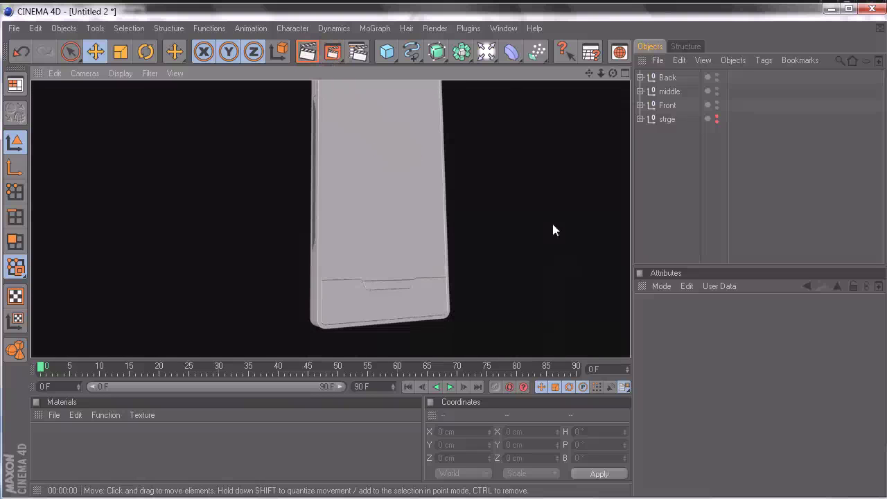
pyautogui.keyDown('alt'); pyautogui.moveTo(439, 254); pyautogui.dragTo(469, 155); pyautogui.keyUp('alt')
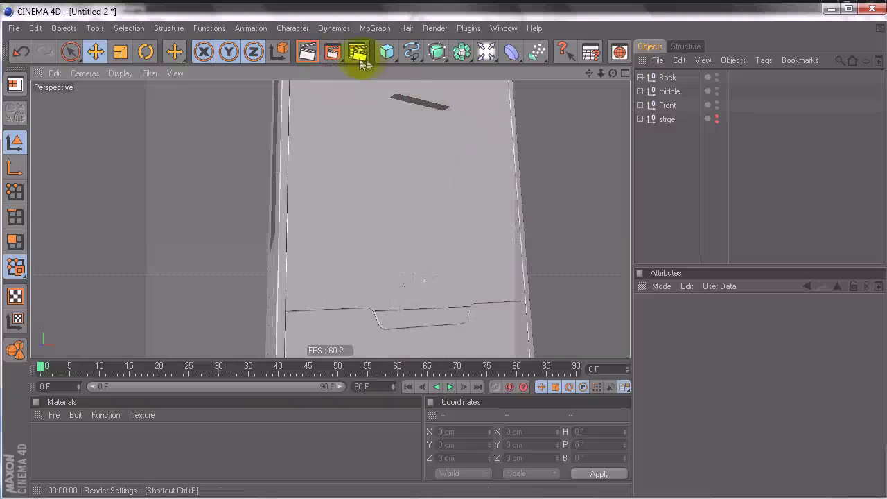
pyautogui.keyDown('alt'); pyautogui.moveTo(426, 255); pyautogui.dragTo(257, 207); pyautogui.keyUp('alt')
pyautogui.keyDown('alt'); pyautogui.moveTo(400, 162); pyautogui.dragTo(441, 208); pyautogui.keyUp('alt')
pyautogui.keyDown('alt'); pyautogui.moveTo(441, 208); pyautogui.dragTo(395, 251, button='right'); pyautogui.keyUp('alt')
pyautogui.keyDown('alt'); pyautogui.moveTo(395, 251); pyautogui.dragTo(446, 262); pyautogui.keyUp('alt')
# Maximize the Left viewport and change its camera to the Back view
pyautogui.middleClick(389, 185)
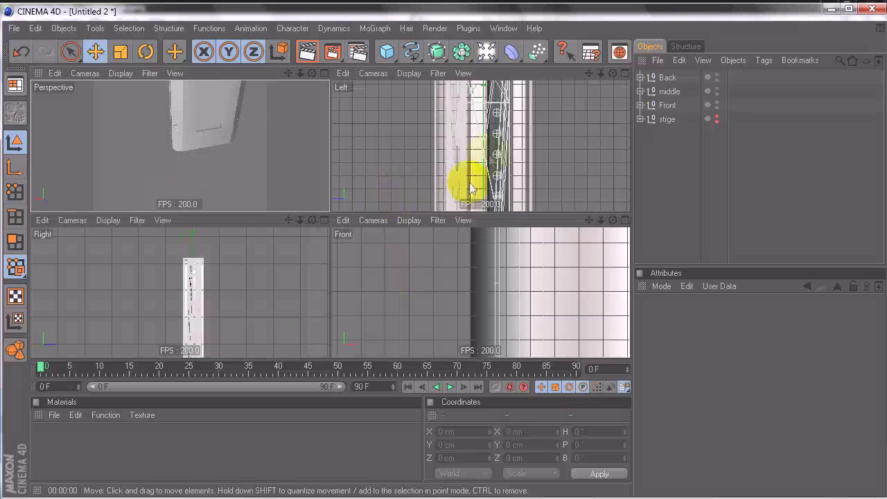
pyautogui.middleClick(544, 169)
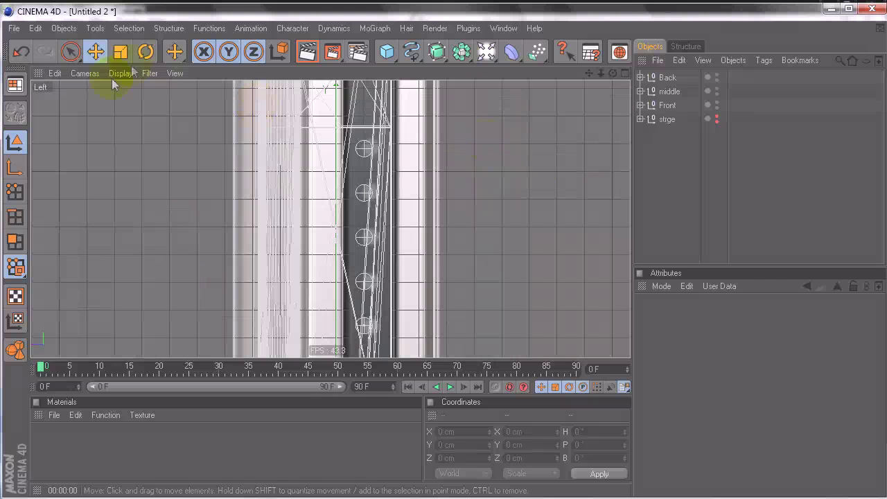
pyautogui.click(84, 73)
pyautogui.click(111, 206)
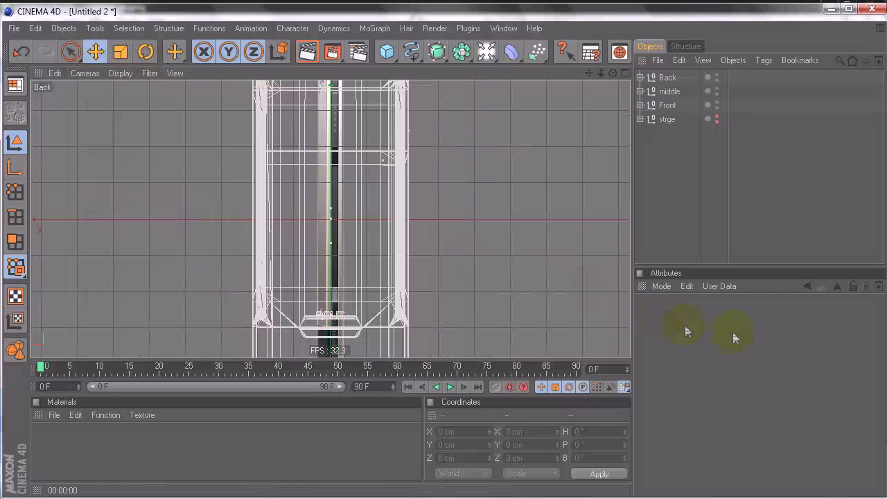
# Open the Back viewport's background settings and load 1back.jpg as the reference image
pyautogui.click(664, 286)
pyautogui.click(697, 209)
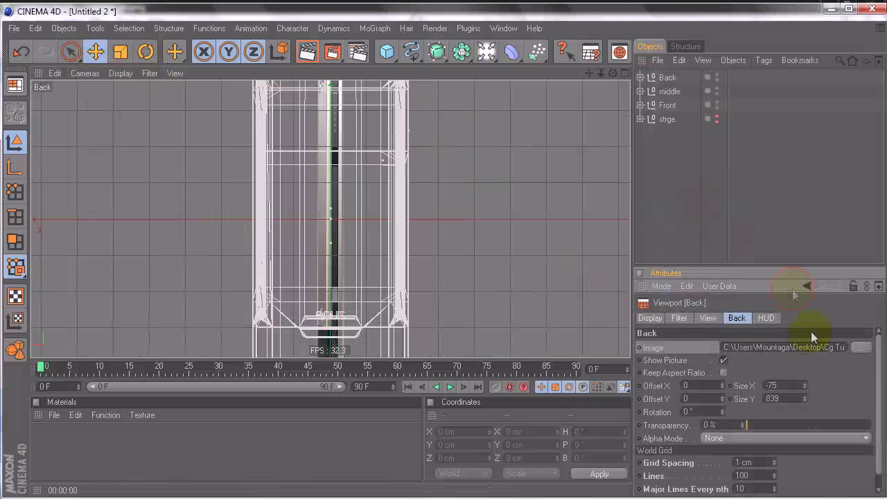
pyautogui.click(857, 348)
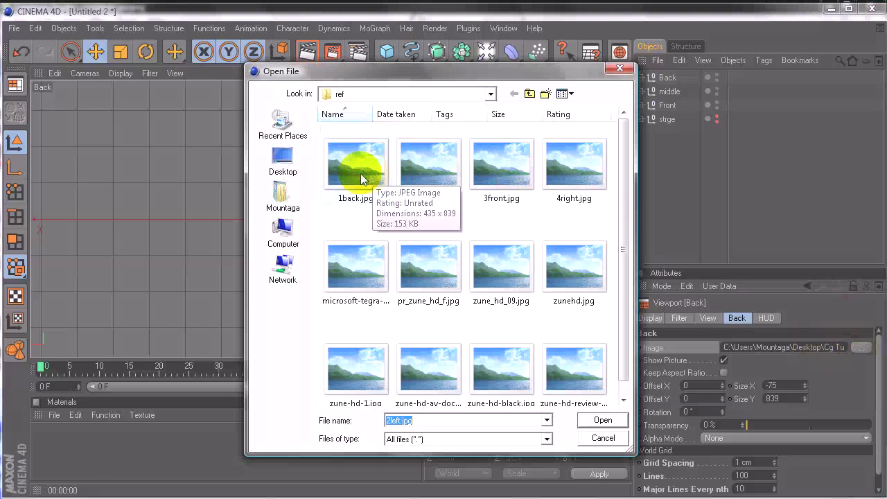
pyautogui.doubleClick(352, 165)
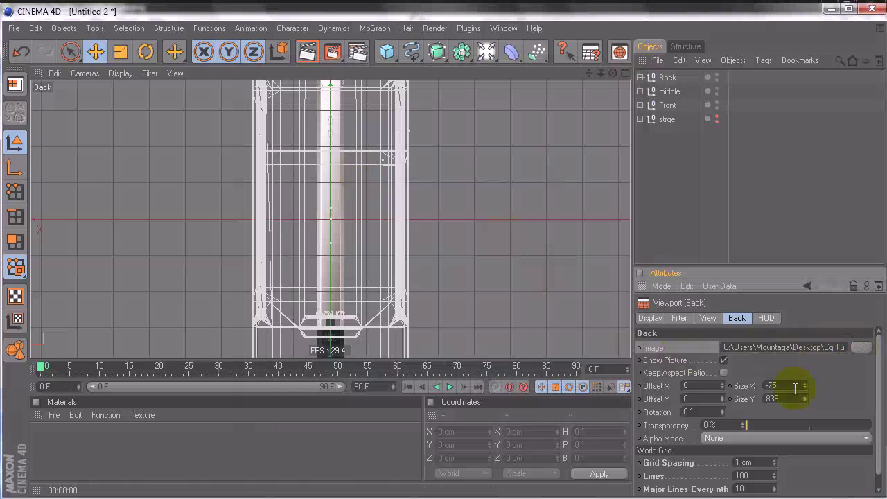
# Turn on Keep Aspect Ratio for the Back viewport's reference image and set its vertical size to 839
pyautogui.click(725, 373)
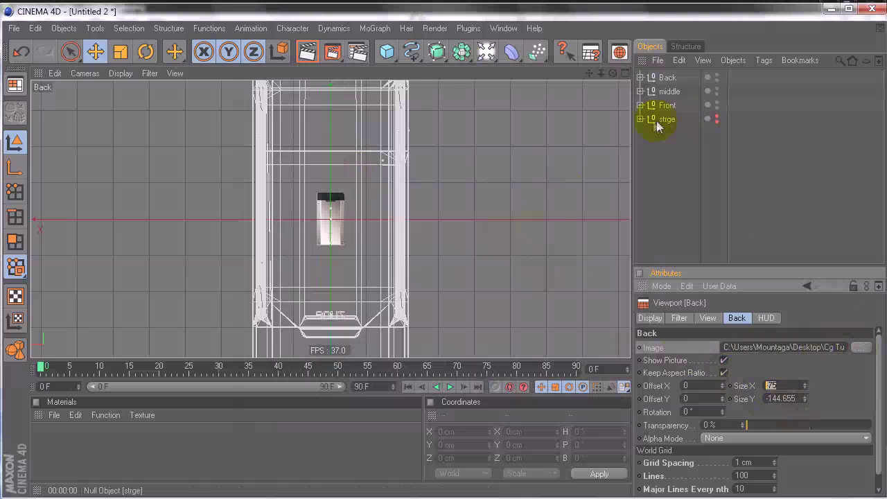
pyautogui.middleClick(510, 201)
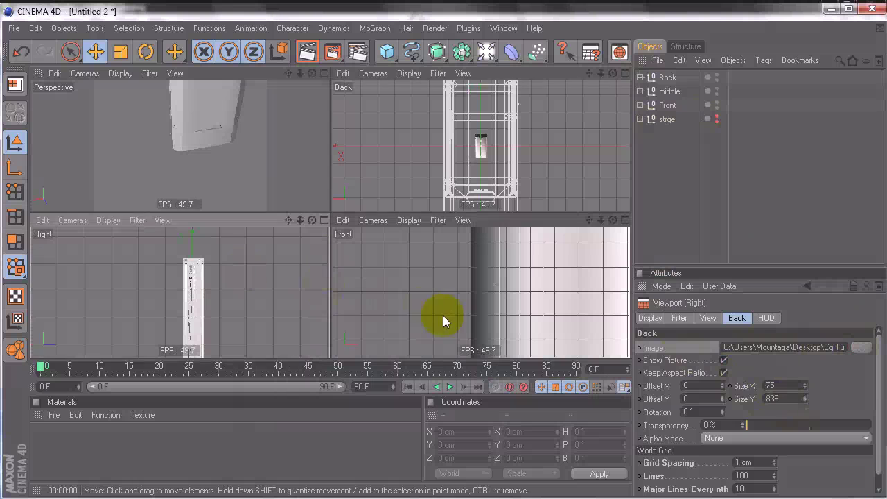
pyautogui.doubleClick(769, 399)
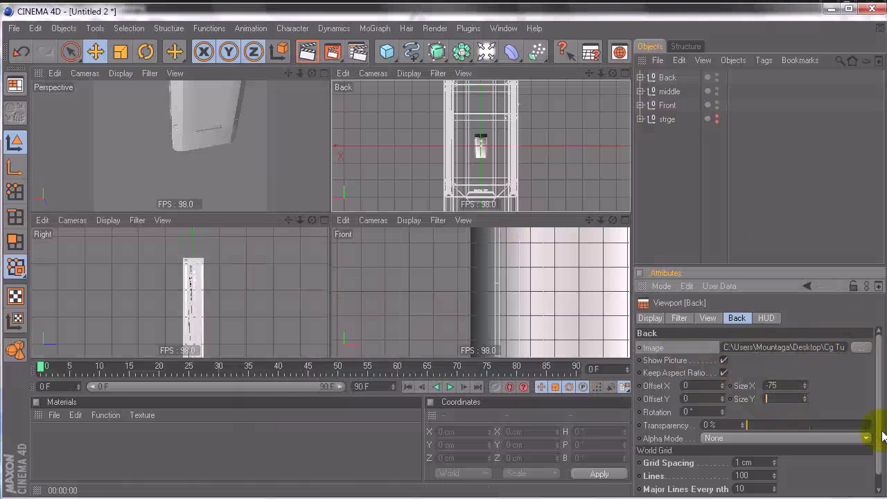
pyautogui.write('839')
pyautogui.press('Return')
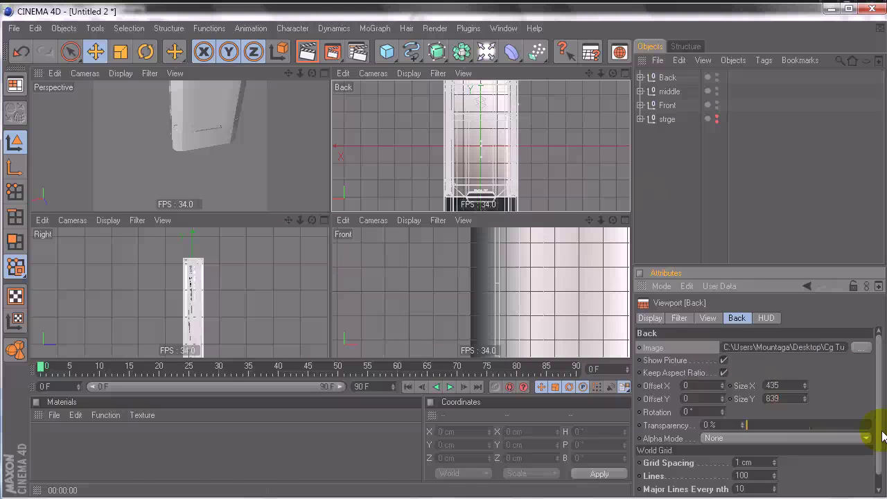
# Add a Rectangle spline in the Back view for tracing the dark notch below the zune logo
pyautogui.middleClick(558, 119)
pyautogui.scroll(2, 457, 180)
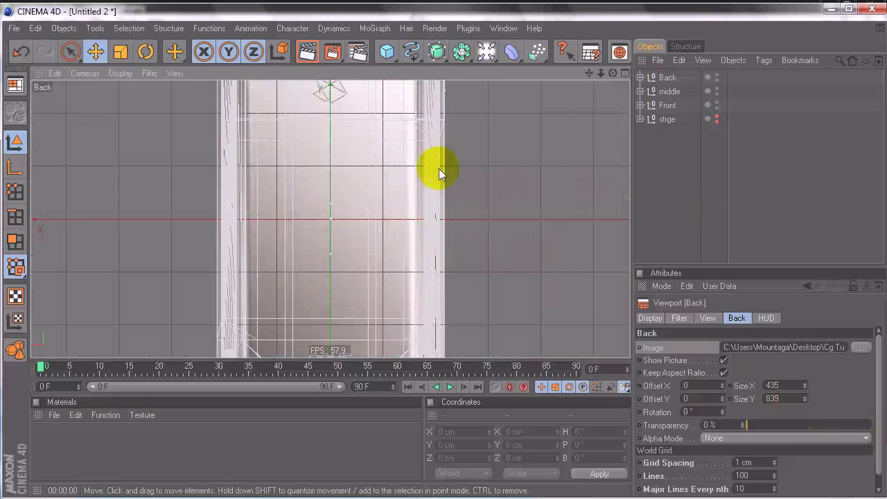
pyautogui.keyDown('alt'); pyautogui.moveTo(440, 173); pyautogui.dragTo(477, 293, button='middle'); pyautogui.keyUp('alt')
pyautogui.keyDown('alt'); pyautogui.moveTo(444, 178); pyautogui.dragTo(459, 265, button='right'); pyautogui.keyUp('alt')
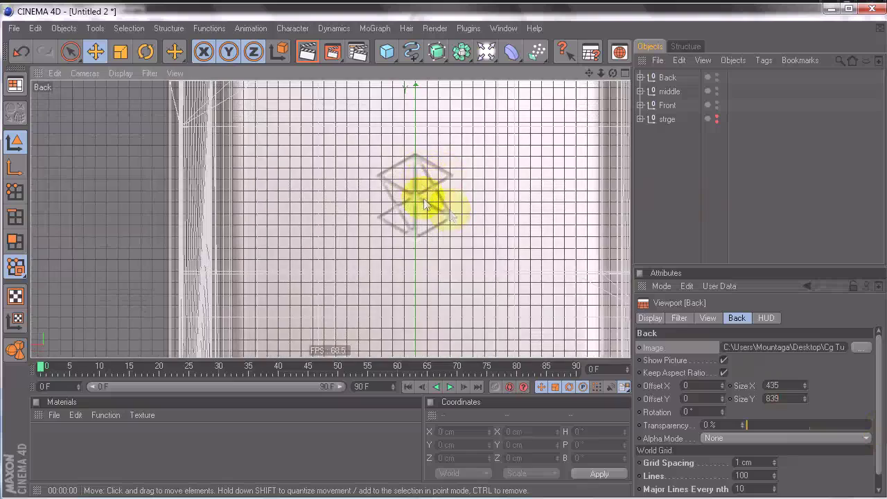
pyautogui.scroll(-5, 439, 250)
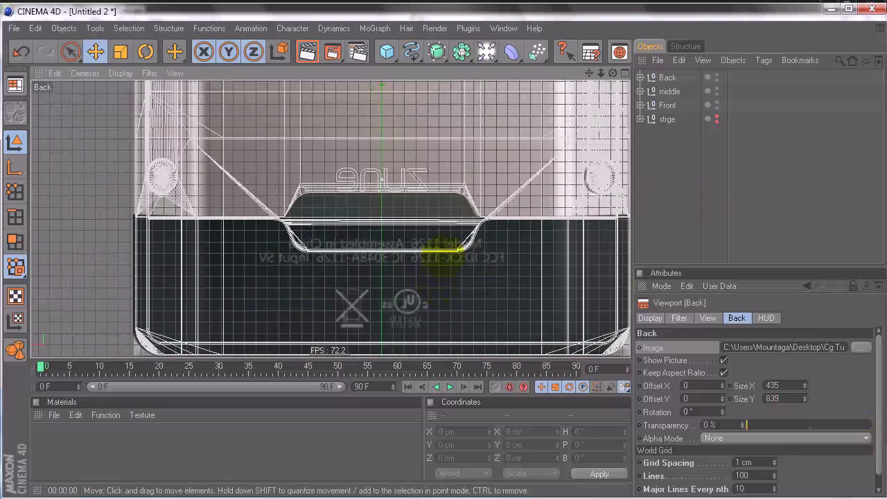
pyautogui.scroll(3, 443, 232)
pyautogui.keyDown('alt'); pyautogui.moveTo(356, 218); pyautogui.dragTo(444, 254, button='right'); pyautogui.keyUp('alt')
pyautogui.moveTo(443, 253)
pyautogui.keyDown('alt'); pyautogui.mouseDown(button='middle')
pyautogui.moveTo(432, 254)
pyautogui.moveTo(443, 257)
pyautogui.mouseUp(button='middle'); pyautogui.keyUp('alt')
pyautogui.click(412, 55)
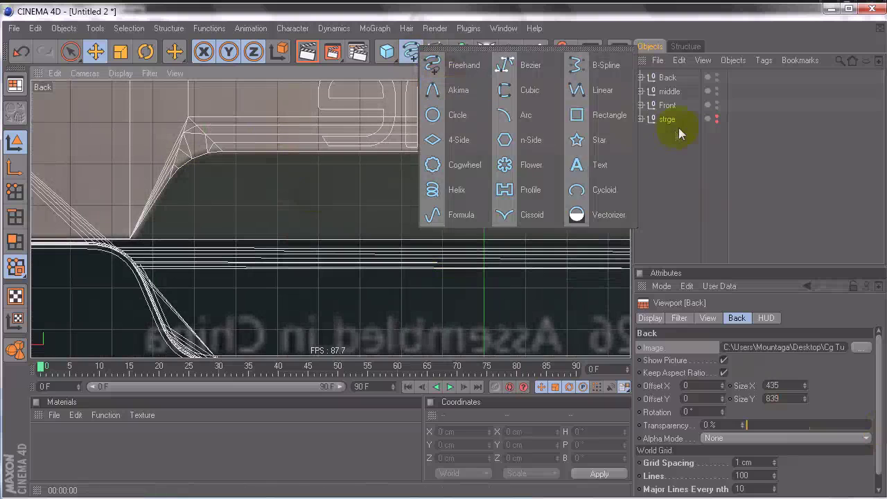
pyautogui.click(598, 115)
# Move the rectangle down along Y to about -288.5 cm so that it centres on the dark notch
pyautogui.scroll(-5, 441, 255)
pyautogui.keyDown('alt'); pyautogui.moveTo(441, 255); pyautogui.dragTo(429, 343, button='middle'); pyautogui.keyUp('alt')
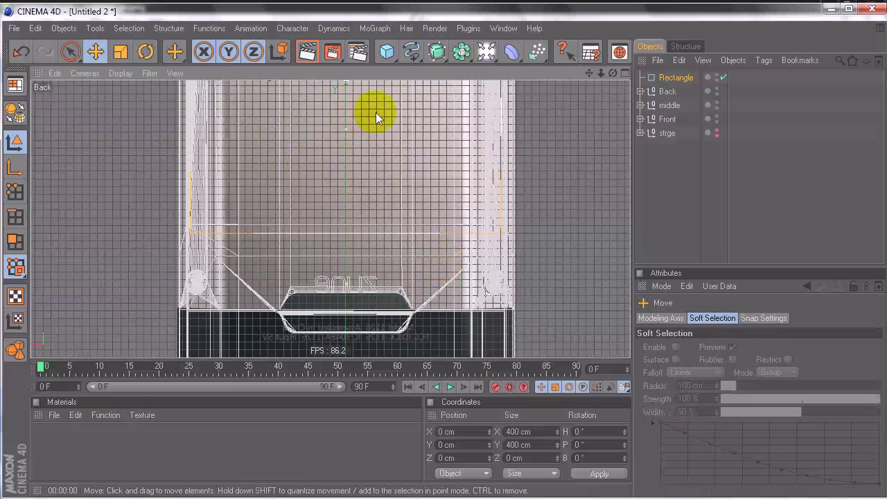
pyautogui.keyDown('alt'); pyautogui.moveTo(376, 112); pyautogui.dragTo(365, 260, button='middle'); pyautogui.keyUp('alt')
pyautogui.hotkey('ctrl', 'z')
pyautogui.moveTo(337, 162); pyautogui.dragTo(337, 323)
pyautogui.keyDown('alt'); pyautogui.moveTo(384, 166); pyautogui.dragTo(431, 1, button='middle'); pyautogui.keyUp('alt')
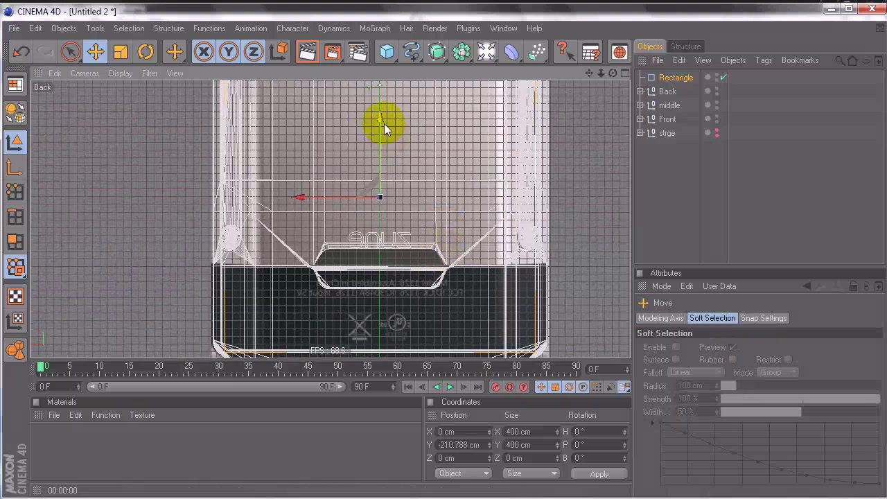
pyautogui.moveTo(446, 262); pyautogui.dragTo(446, 262)
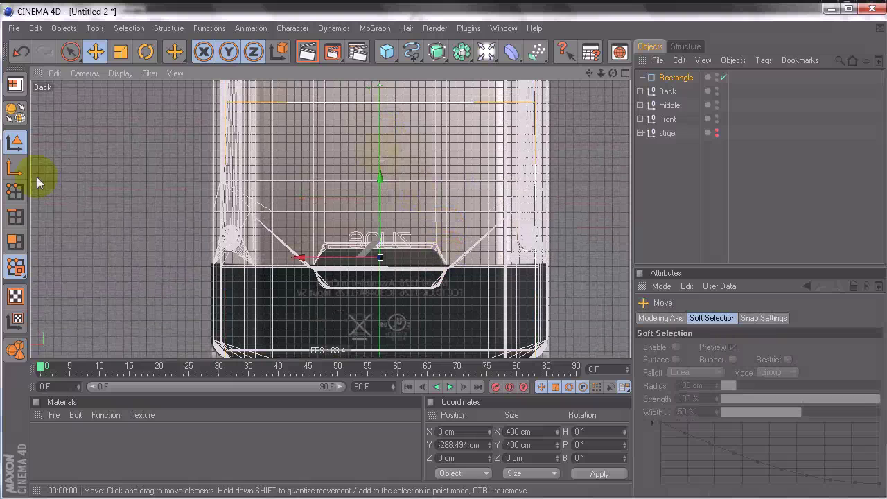
# Set the rectangle's width to 166 cm
pyautogui.click(679, 79)
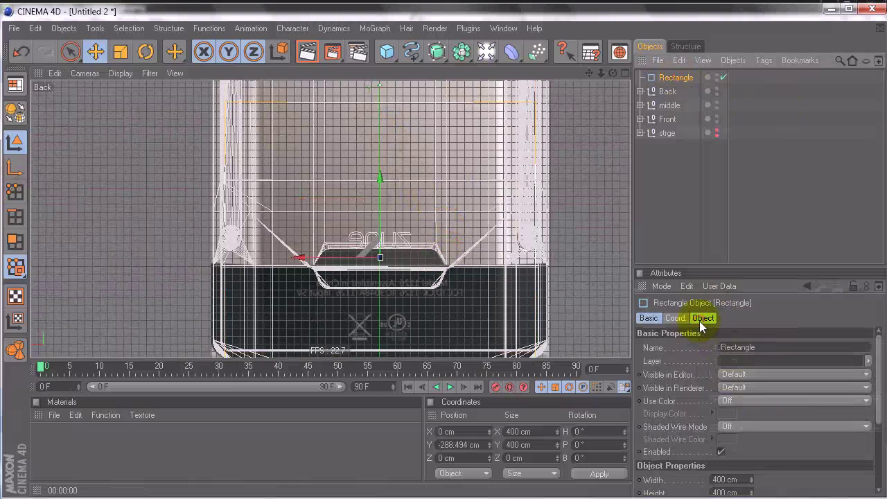
pyautogui.click(700, 320)
pyautogui.moveTo(751, 349); pyautogui.dragTo(754, 352)
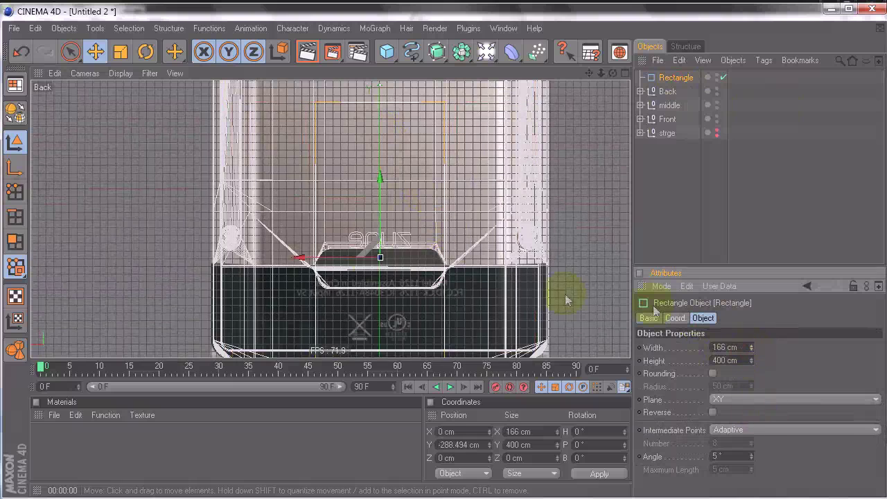
# Set the rectangle's height to 22 cm and nudge it up to about Y -287.9 cm to fit the notch
pyautogui.scroll(5, 447, 252)
pyautogui.keyDown('alt'); pyautogui.moveTo(390, 226); pyautogui.dragTo(404, 110, button='middle'); pyautogui.keyUp('alt')
pyautogui.scroll(3, 481, 253)
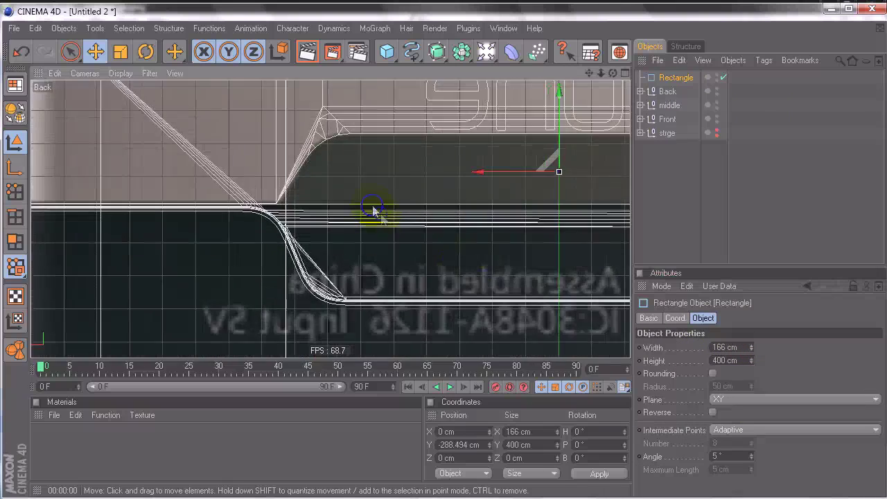
pyautogui.moveTo(751, 361); pyautogui.dragTo(754, 415)
pyautogui.moveTo(752, 361); pyautogui.dragTo(752, 359)
pyautogui.press('e')
pyautogui.moveTo(561, 108); pyautogui.dragTo(558, 98)
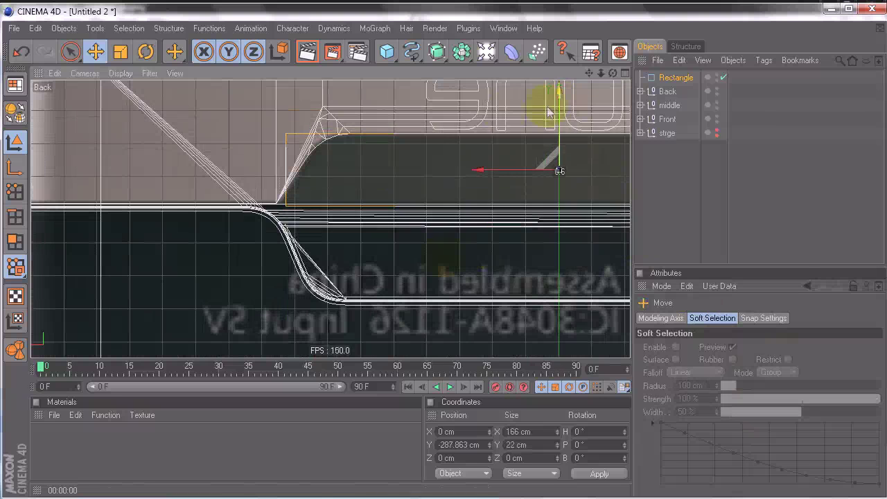
# Reduce the rectangle's height to 20 cm and shift it up slightly to about Y -287.6 cm
pyautogui.scroll(2, 465, 118)
pyautogui.keyDown('alt'); pyautogui.moveTo(465, 118); pyautogui.dragTo(445, 217, button='middle'); pyautogui.keyUp('alt')
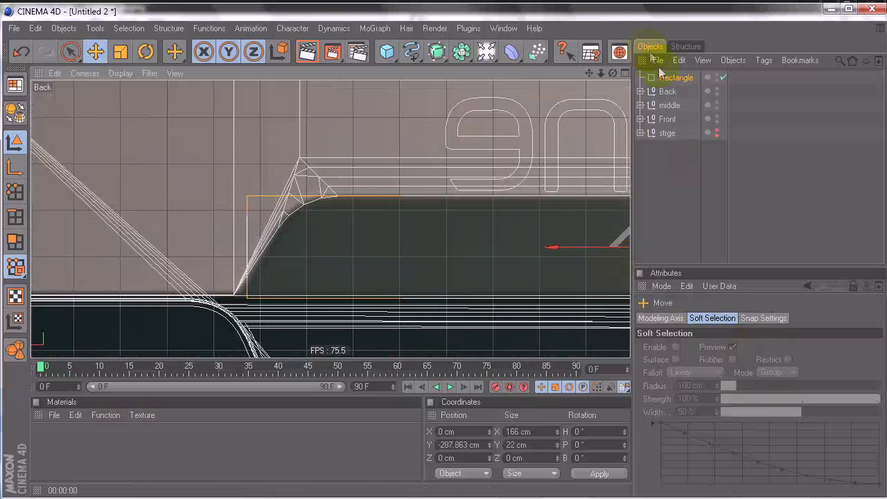
pyautogui.click(664, 76)
pyautogui.click(751, 362)
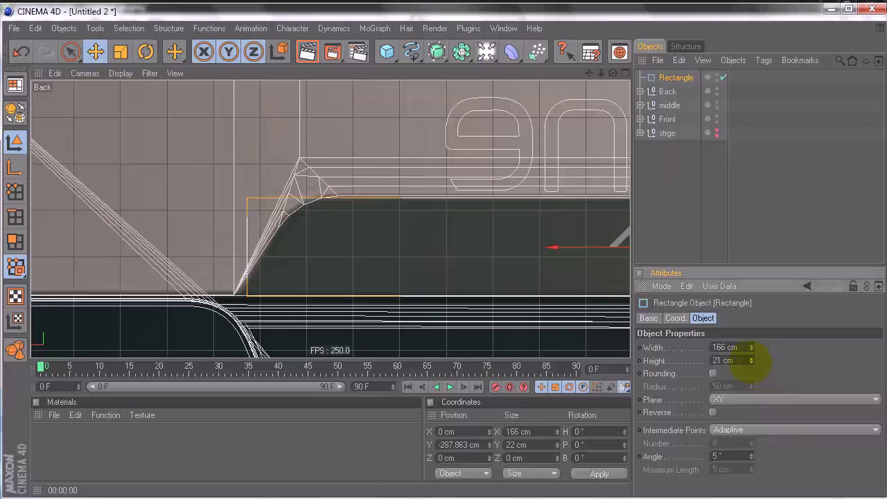
pyautogui.click(751, 362)
pyautogui.keyDown('alt'); pyautogui.moveTo(563, 206); pyautogui.dragTo(424, 218, button='middle'); pyautogui.keyUp('alt')
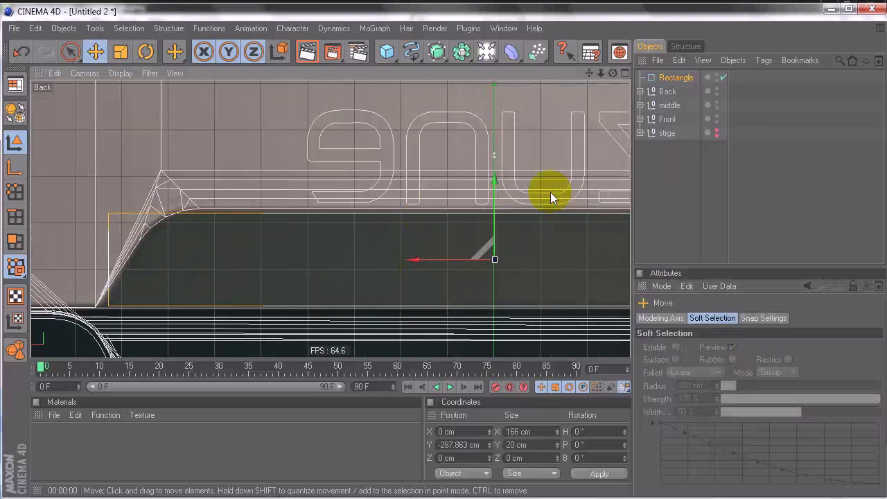
pyautogui.moveTo(494, 186); pyautogui.dragTo(493, 185)
pyautogui.moveTo(441, 264); pyautogui.dragTo(442, 264)
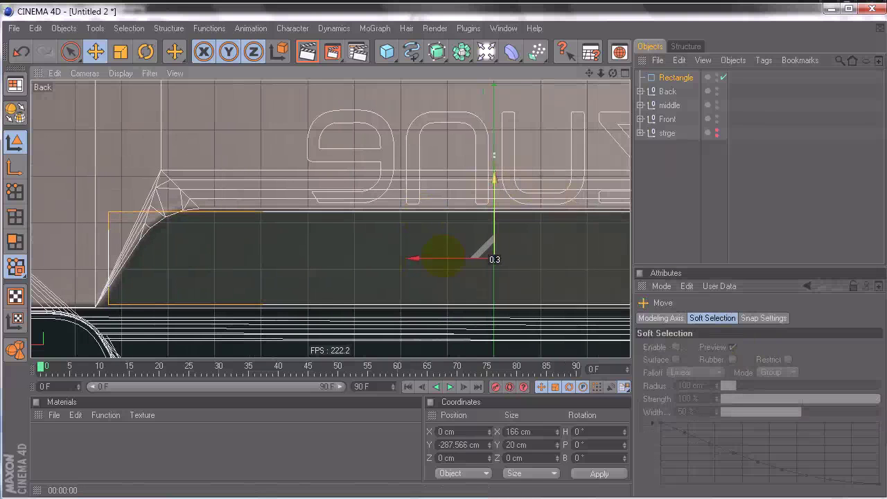
# Set the rectangle to 172 cm wide and 21 cm high, and convert it to an editable spline
pyautogui.click(661, 77)
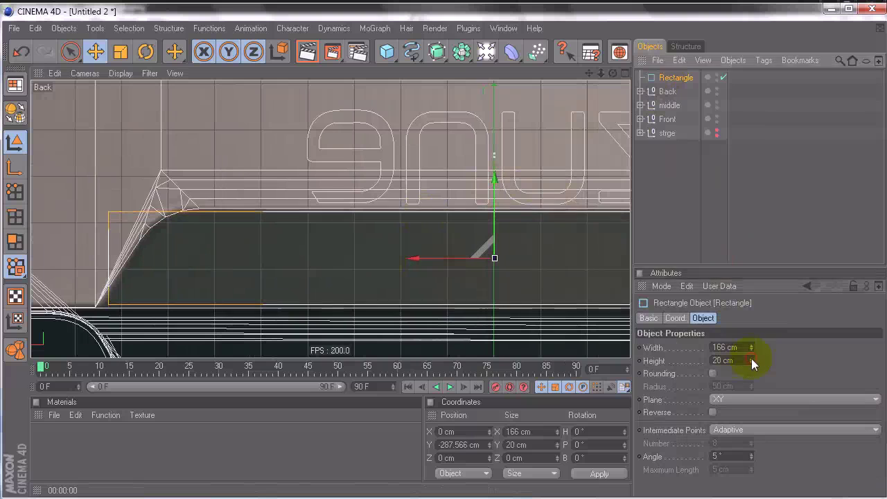
pyautogui.click(751, 358)
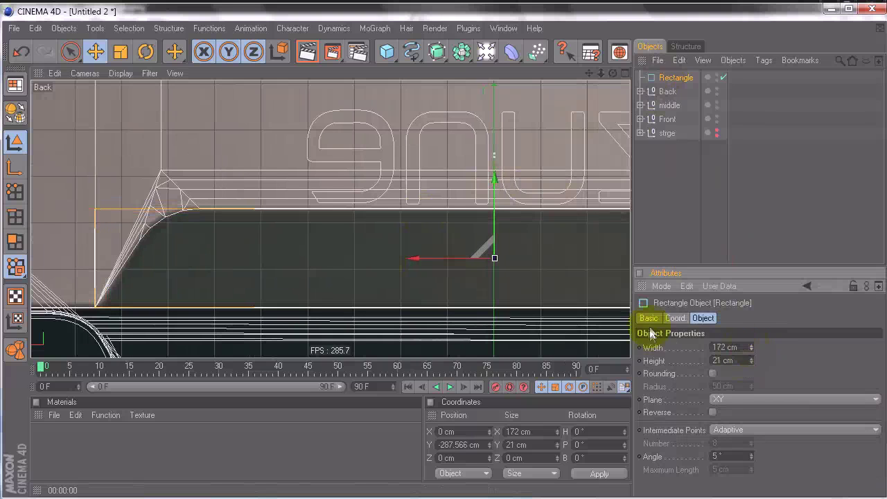
pyautogui.press('c')
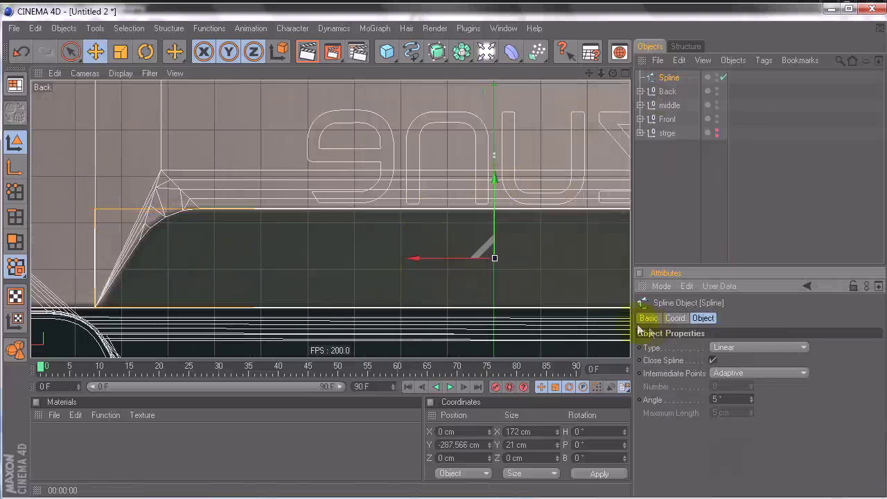
# Select the spline's two upper corner points and scale them inward along X to follow the notch's slanted sides
pyautogui.click(15, 192)
pyautogui.click(444, 258)
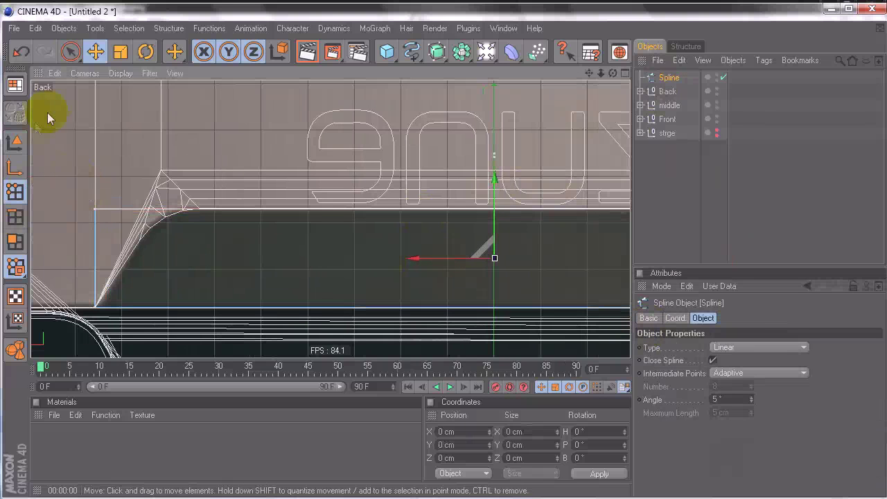
pyautogui.click(70, 51)
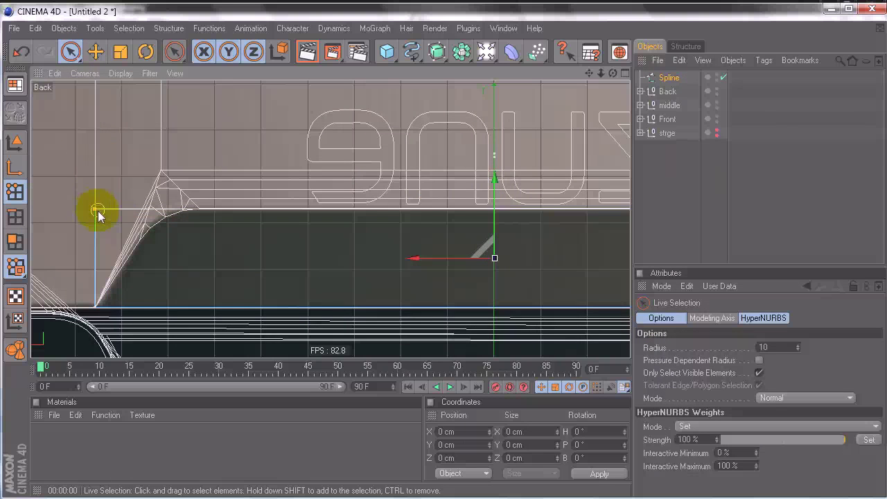
pyautogui.moveTo(367, 232)
pyautogui.keyDown('alt'); pyautogui.mouseDown(button='middle')
pyautogui.moveTo(416, 254)
pyautogui.moveTo(367, 228)
pyautogui.mouseUp(button='middle'); pyautogui.keyUp('alt')
pyautogui.keyDown('shift'); pyautogui.click(426, 196); pyautogui.keyUp('shift')
pyautogui.keyDown('alt'); pyautogui.moveTo(430, 253); pyautogui.dragTo(470, 202, button='middle'); pyautogui.keyUp('alt')
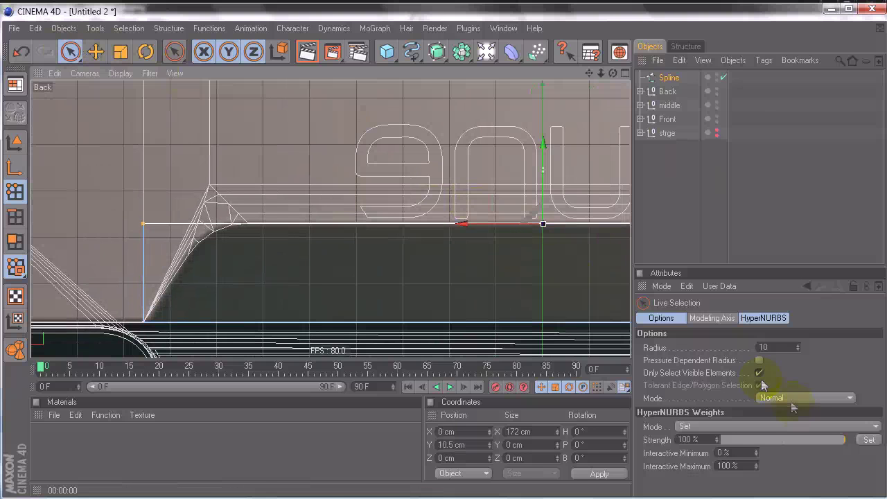
pyautogui.press('t')
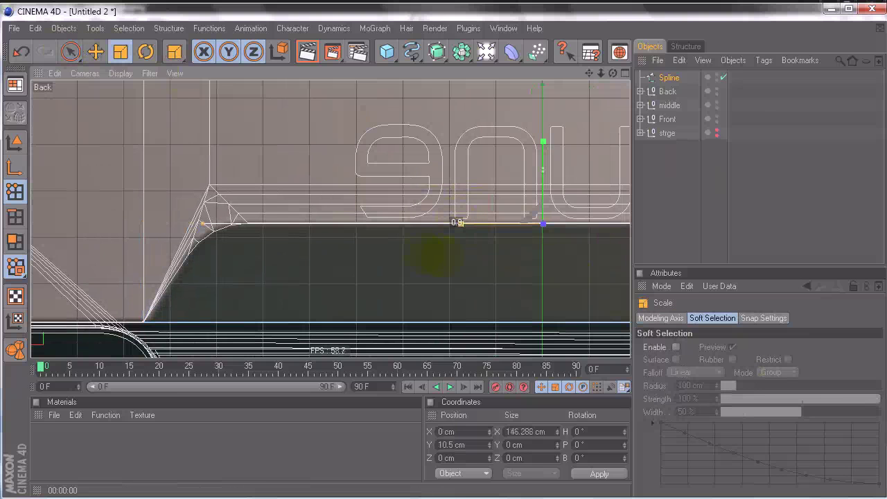
pyautogui.keyDown('alt'); pyautogui.moveTo(444, 257); pyautogui.dragTo(350, 216, button='middle'); pyautogui.keyUp('alt')
# Chamfer the two selected upper corner points with a radius of about 21 cm to match the notch's rounded corners
pyautogui.scroll(3, 350, 216)
pyautogui.rightClick(368, 224)
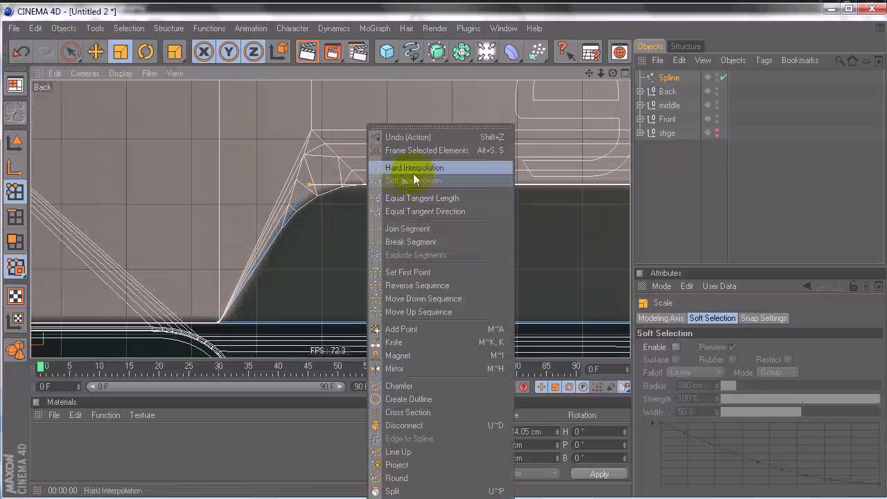
pyautogui.click(409, 386)
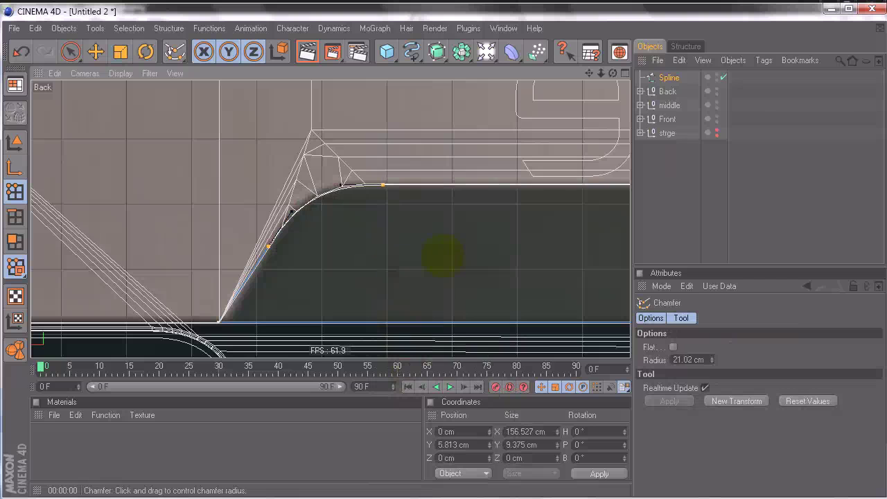
pyautogui.keyDown('alt'); pyautogui.moveTo(430, 271); pyautogui.dragTo(354, 199, button='middle'); pyautogui.keyUp('alt')
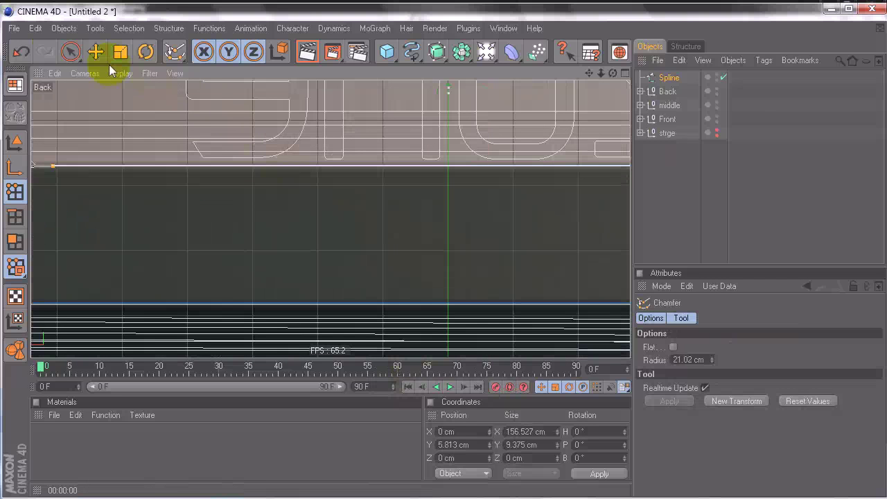
# Add an Extrude NURBS object and nest the notch spline inside it
pyautogui.click(69, 53)
pyautogui.click(707, 195)
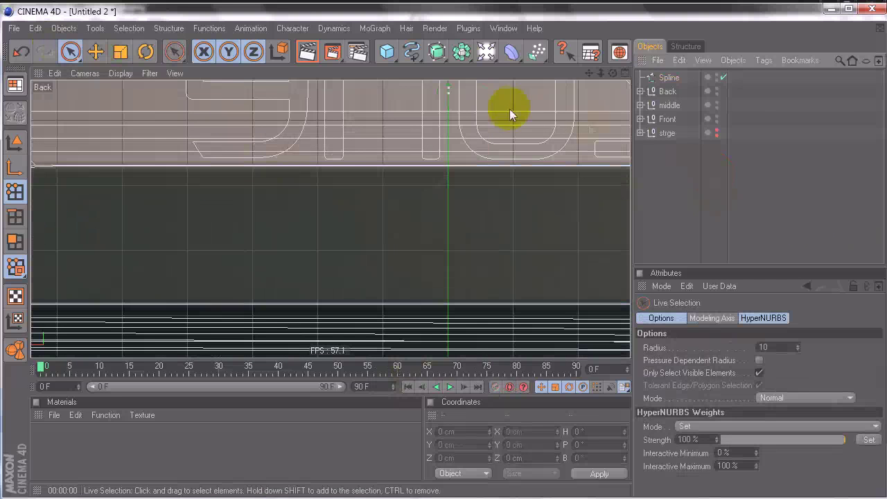
pyautogui.moveTo(444, 53); pyautogui.dragTo(574, 85)
pyautogui.moveTo(668, 92); pyautogui.dragTo(644, 81)
# In the perspective view, move the whole notch spline outward from the device's back to about 70 cm along Z
pyautogui.middleClick(479, 159)
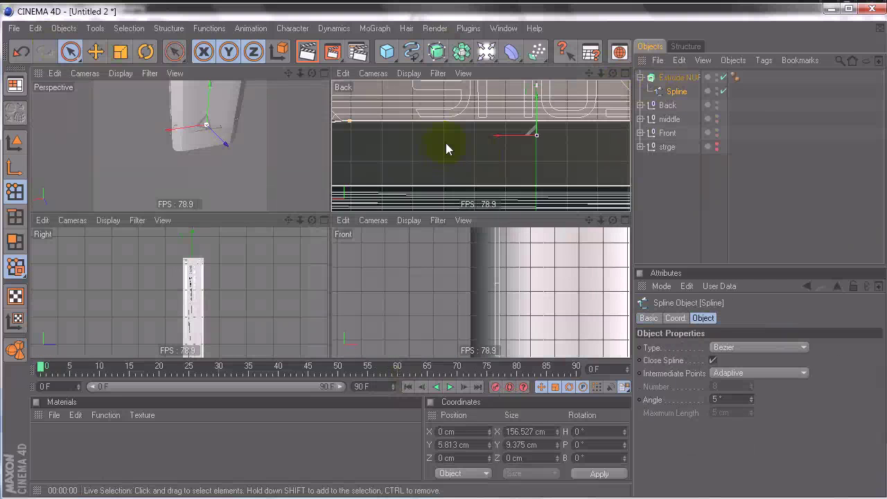
pyautogui.middleClick(211, 123)
pyautogui.keyDown('alt'); pyautogui.moveTo(317, 199); pyautogui.dragTo(178, 195); pyautogui.keyUp('alt')
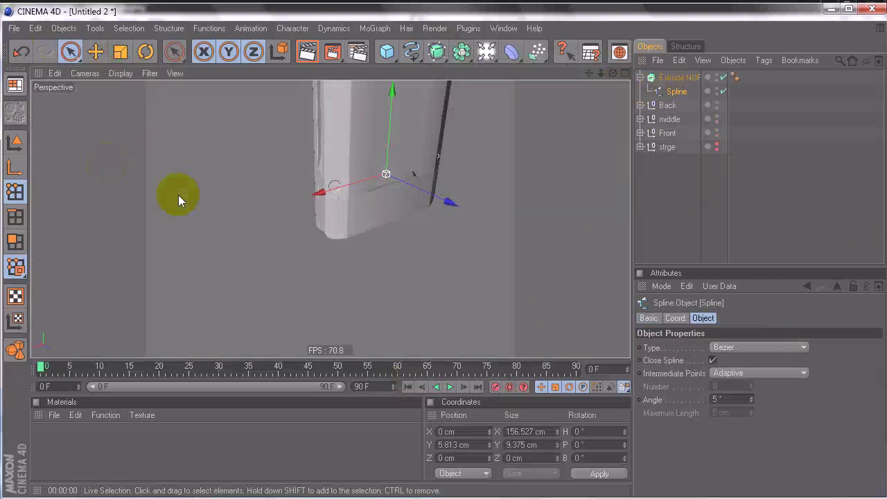
pyautogui.moveTo(436, 192); pyautogui.dragTo(444, 257)
pyautogui.hotkey('ctrl', 'z')
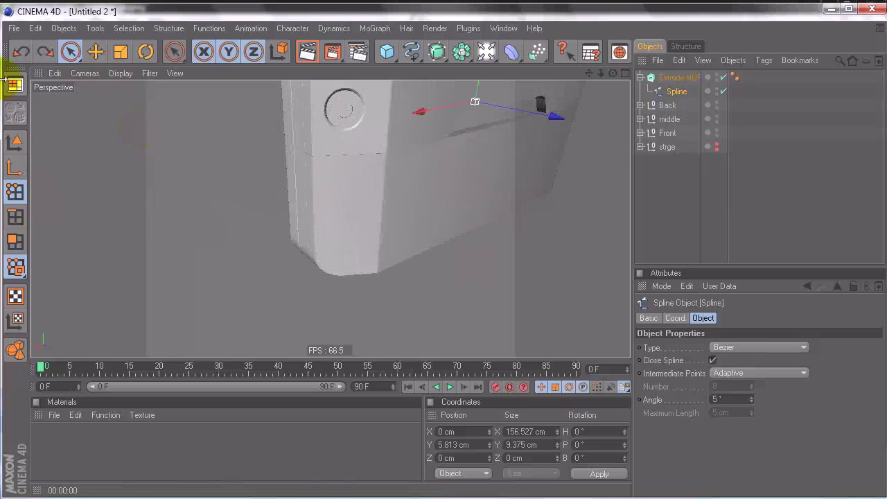
pyautogui.click(17, 141)
pyautogui.click(545, 139)
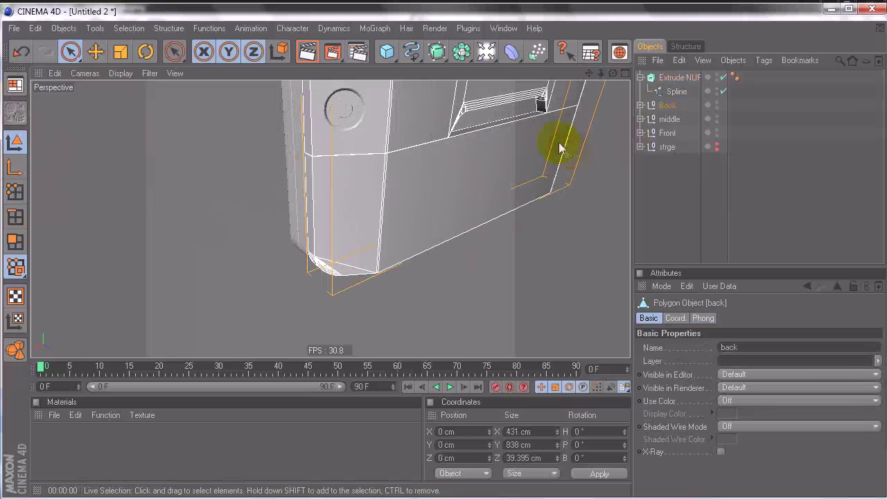
pyautogui.click(675, 91)
pyautogui.keyDown('alt'); pyautogui.moveTo(443, 257); pyautogui.dragTo(506, 218); pyautogui.keyUp('alt')
pyautogui.moveTo(489, 257); pyautogui.dragTo(528, 276)
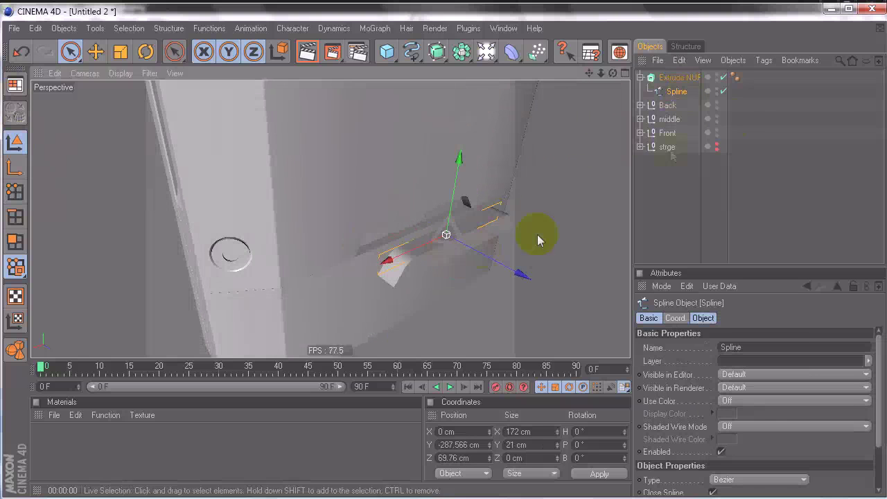
# Set the Z movement of the notch's Extrude NURBS object to 14 cm
pyautogui.click(690, 81)
pyautogui.click(730, 318)
pyautogui.click(703, 318)
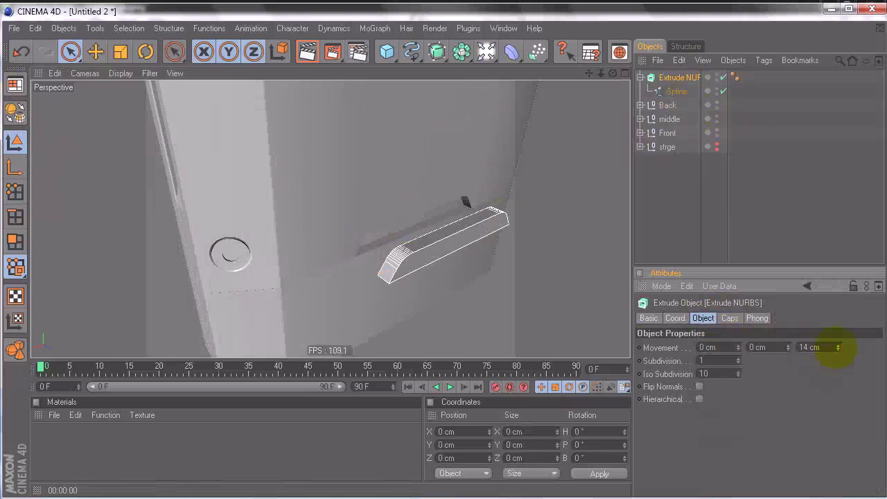
# In the right view, move the axis of the Extrude NURBS object onto the notch shape, at about Y -288 cm
pyautogui.press('e')
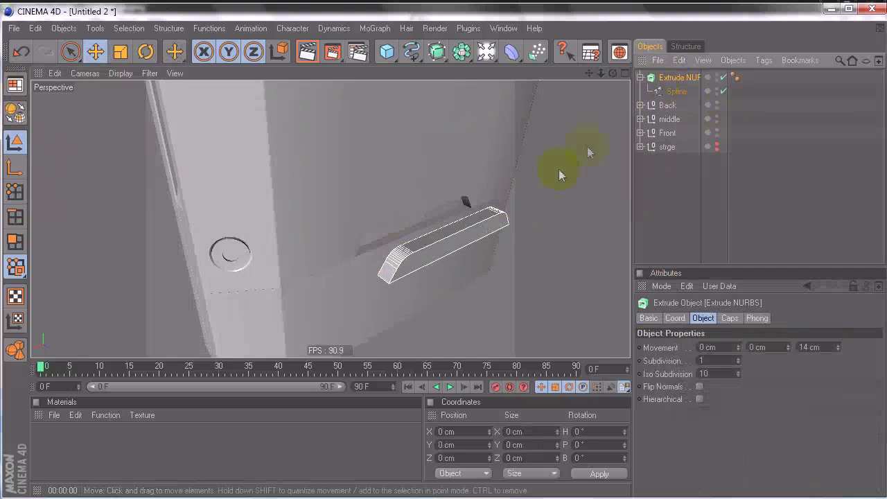
pyautogui.middleClick(327, 198)
pyautogui.middleClick(238, 289)
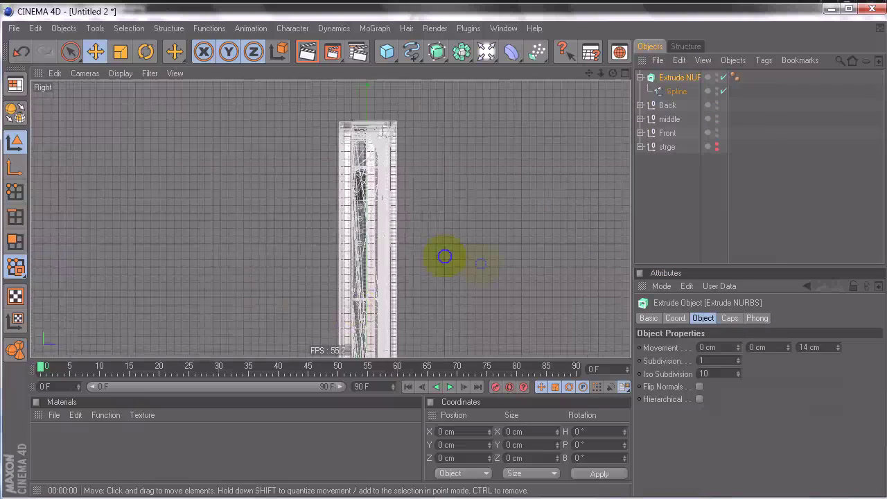
pyautogui.keyDown('alt'); pyautogui.moveTo(443, 251); pyautogui.dragTo(441, 255, button='middle'); pyautogui.keyUp('alt')
pyautogui.moveTo(441, 255)
pyautogui.keyDown('alt'); pyautogui.mouseDown(button='right')
pyautogui.moveTo(459, 256)
pyautogui.moveTo(420, 252)
pyautogui.moveTo(449, 257)
pyautogui.mouseUp(button='right'); pyautogui.keyUp('alt')
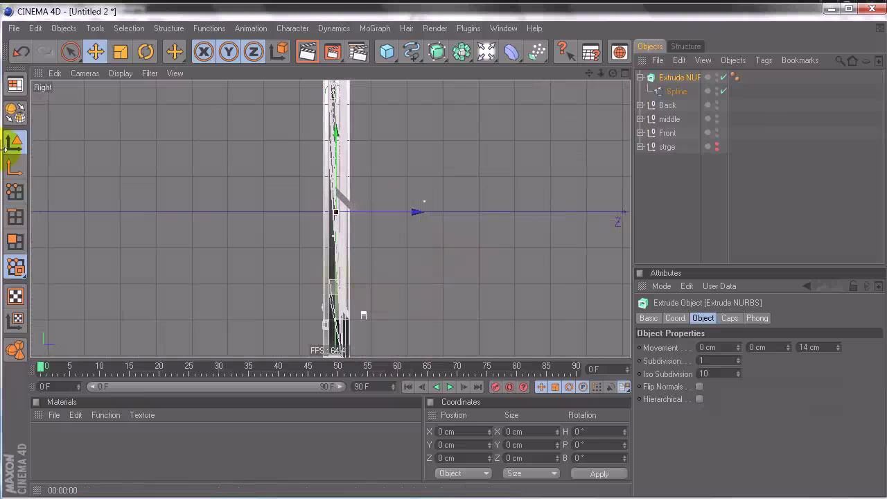
pyautogui.click(15, 167)
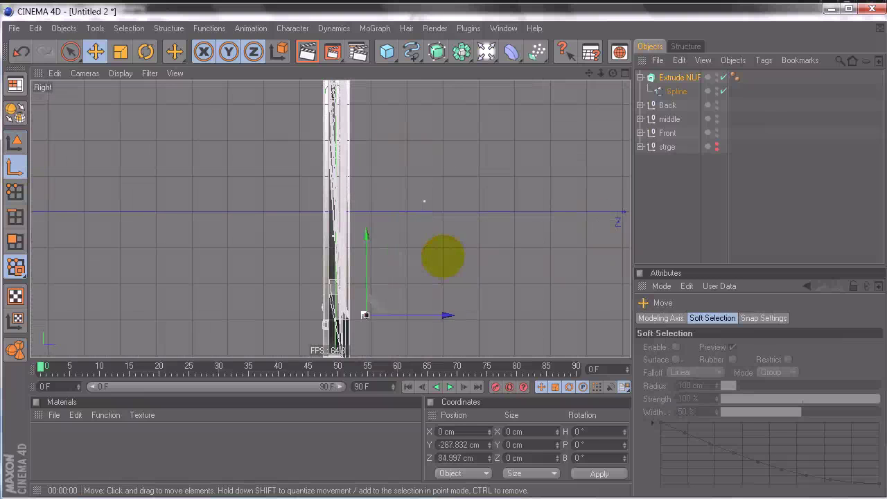
pyautogui.click(16, 142)
# Move the notch extrusion into the device's back, to about 34 cm along Z, and set its extrusion depth to 11 cm
pyautogui.keyDown('alt'); pyautogui.moveTo(444, 335); pyautogui.dragTo(434, 221, button='middle'); pyautogui.keyUp('alt')
pyautogui.keyDown('alt'); pyautogui.moveTo(404, 305); pyautogui.dragTo(447, 256, button='right'); pyautogui.keyUp('alt')
pyautogui.moveTo(447, 257)
pyautogui.keyDown('alt'); pyautogui.mouseDown(button='middle')
pyautogui.moveTo(439, 265)
pyautogui.moveTo(443, 256)
pyautogui.mouseUp(button='middle'); pyautogui.keyUp('alt')
pyautogui.keyDown('alt'); pyautogui.moveTo(386, 266); pyautogui.dragTo(436, 278, button='right'); pyautogui.keyUp('alt')
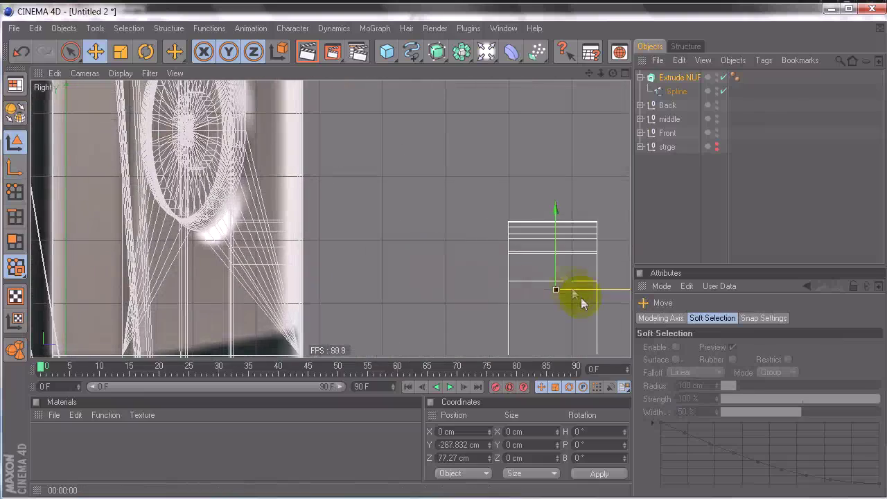
pyautogui.moveTo(614, 288); pyautogui.dragTo(442, 256)
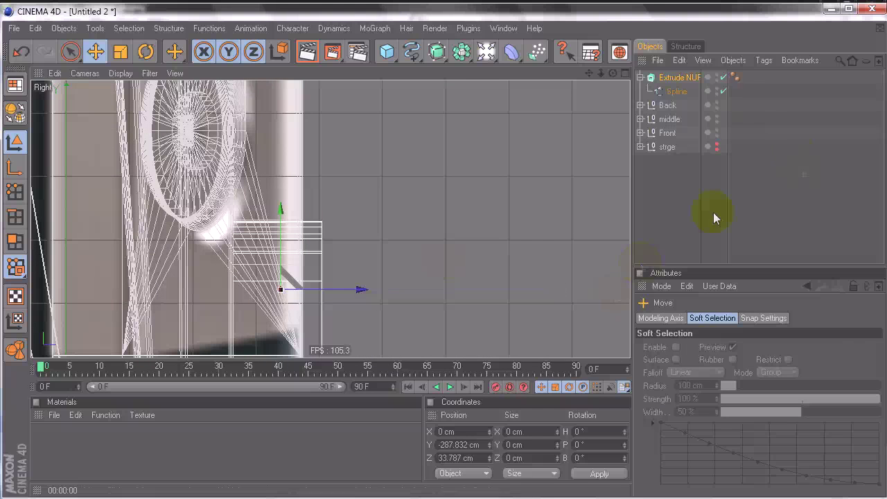
pyautogui.click(667, 76)
pyautogui.moveTo(838, 350); pyautogui.dragTo(838, 357)
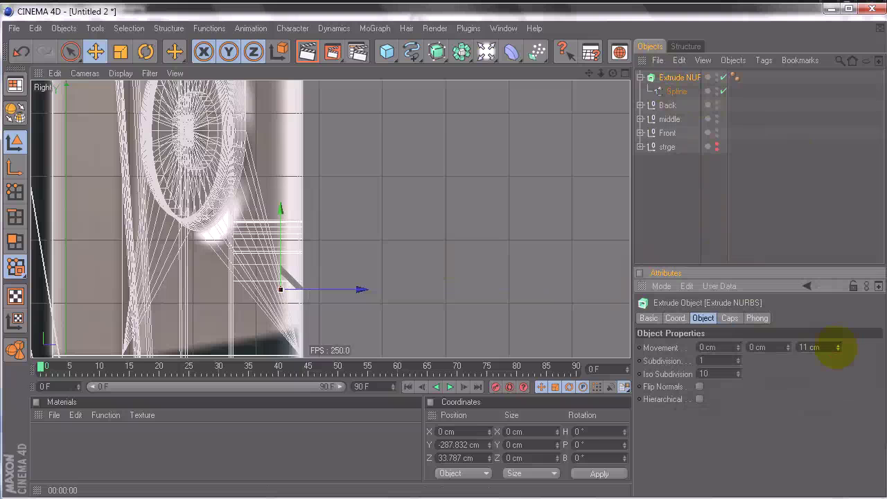
# Give the notch extrusion's end a constrained Fillet Cap with 2 steps and a 1 cm radius
pyautogui.middleClick(388, 164)
pyautogui.middleClick(253, 135)
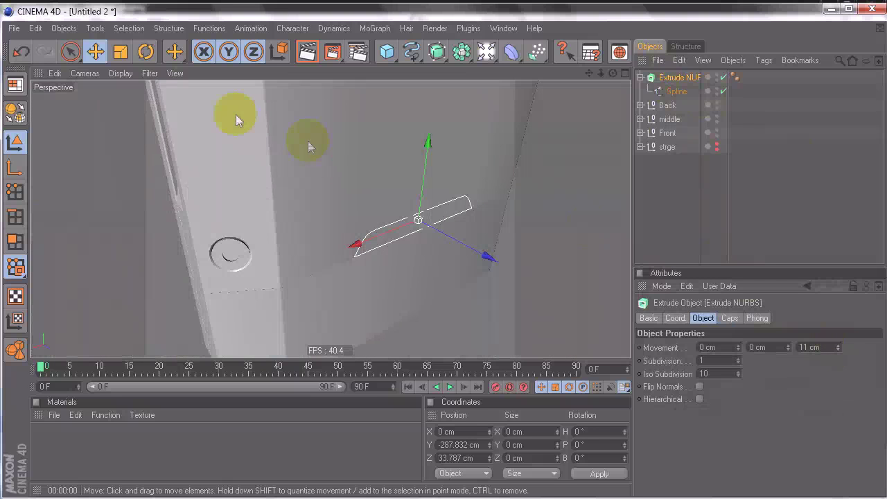
pyautogui.click(671, 201)
pyautogui.keyDown('alt'); pyautogui.moveTo(485, 225); pyautogui.dragTo(509, 186); pyautogui.keyUp('alt')
pyautogui.scroll(5, 435, 260)
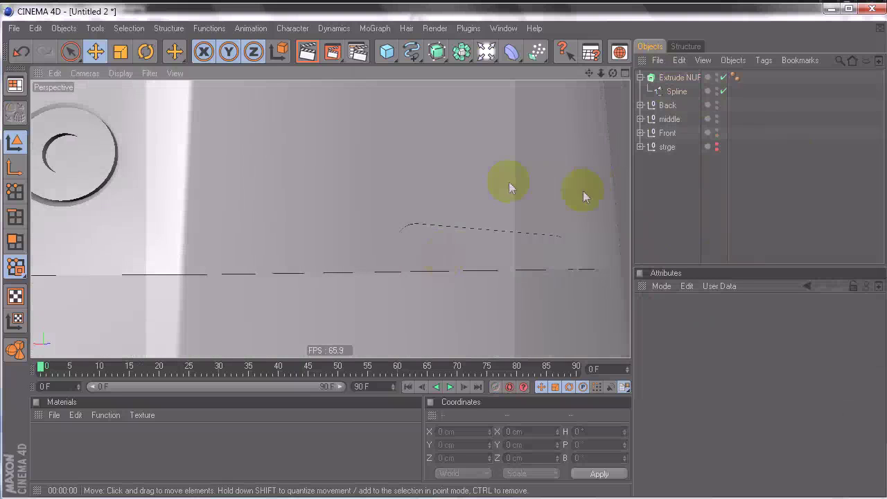
pyautogui.click(672, 78)
pyautogui.click(736, 321)
pyautogui.click(738, 387)
pyautogui.click(736, 425)
pyautogui.scroll(-3, 759, 409)
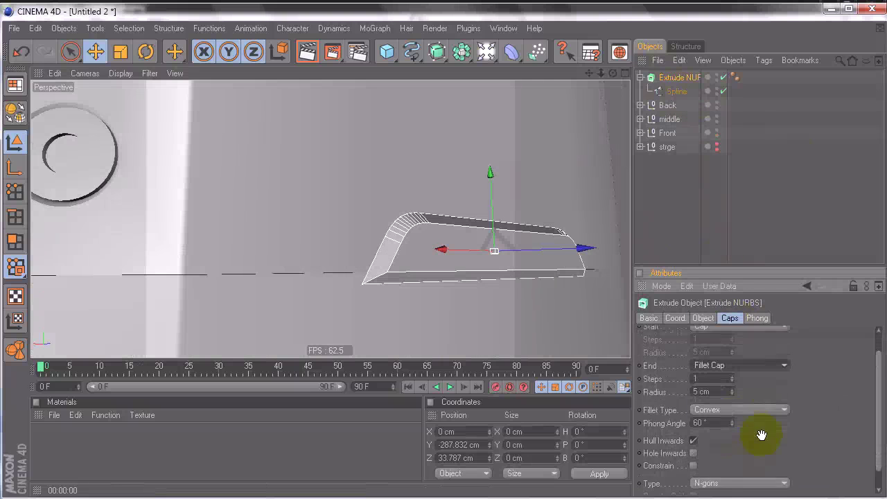
pyautogui.click(694, 446)
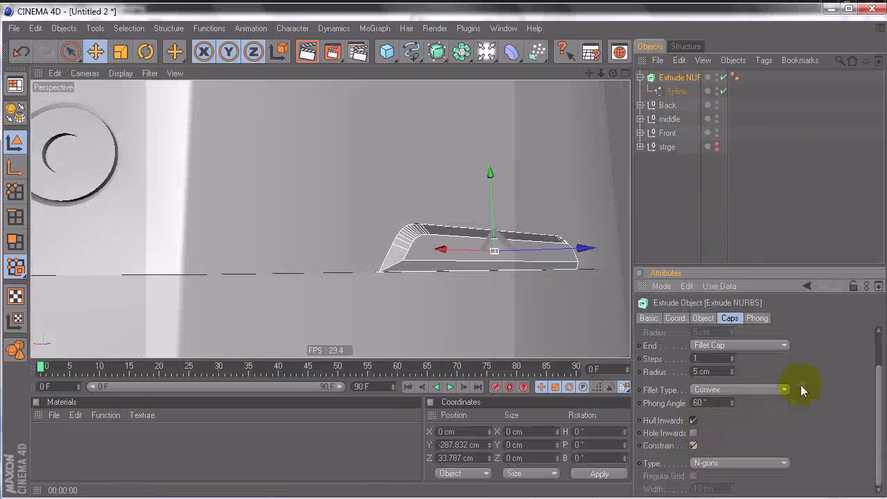
pyautogui.scroll(3, 801, 390)
pyautogui.moveTo(734, 412); pyautogui.dragTo(732, 407)
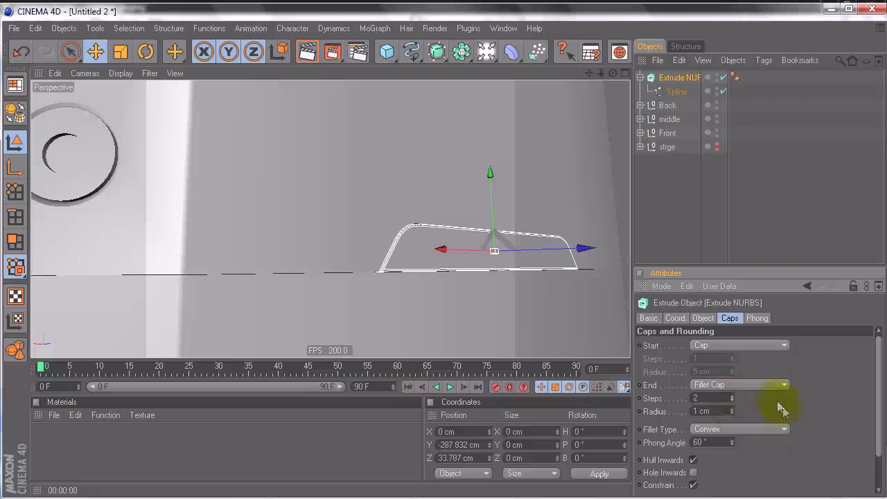
# Examine the notch from several angles in perspective and the logo on the back view's reference image
pyautogui.click(716, 197)
pyautogui.keyDown('alt'); pyautogui.moveTo(596, 206); pyautogui.dragTo(561, 200, button='right'); pyautogui.keyUp('alt')
pyautogui.keyDown('alt'); pyautogui.moveTo(560, 201); pyautogui.dragTo(445, 255); pyautogui.keyUp('alt')
pyautogui.keyDown('alt'); pyautogui.moveTo(521, 189); pyautogui.dragTo(442, 256, button='right'); pyautogui.keyUp('alt')
pyautogui.keyDown('alt'); pyautogui.moveTo(521, 192); pyautogui.dragTo(433, 188); pyautogui.keyUp('alt')
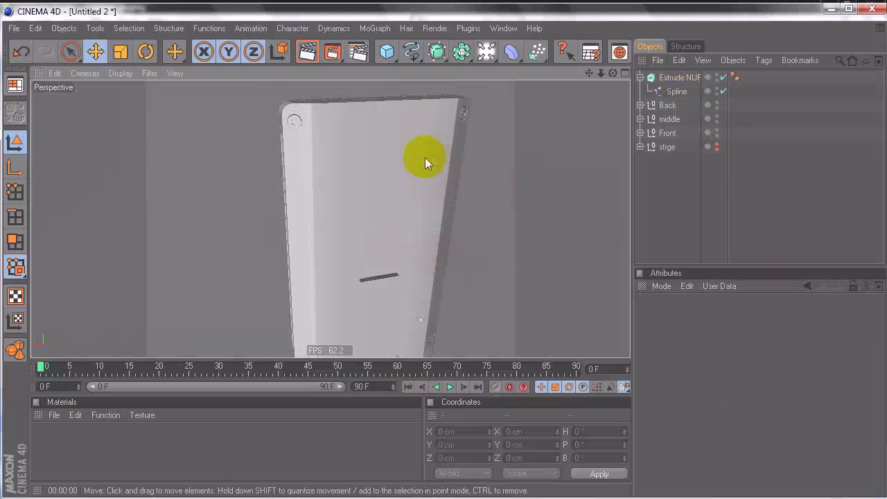
pyautogui.middleClick(425, 157)
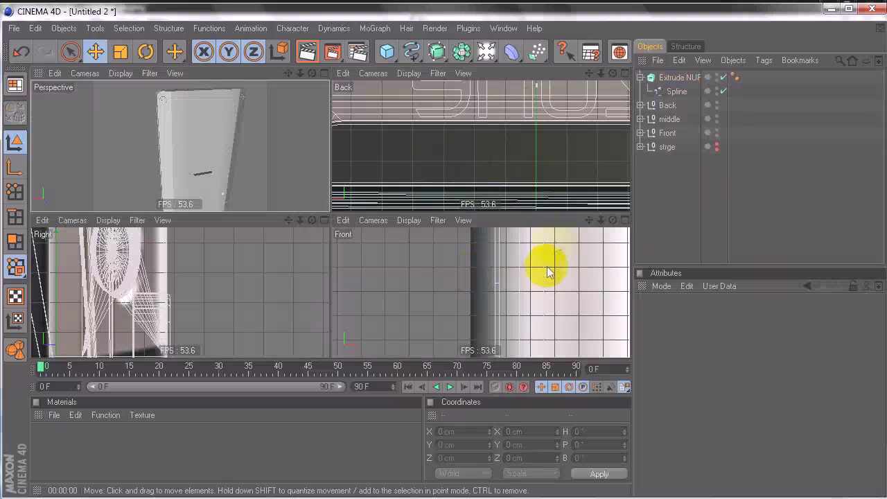
pyautogui.middleClick(541, 161)
pyautogui.scroll(-6, 540, 159)
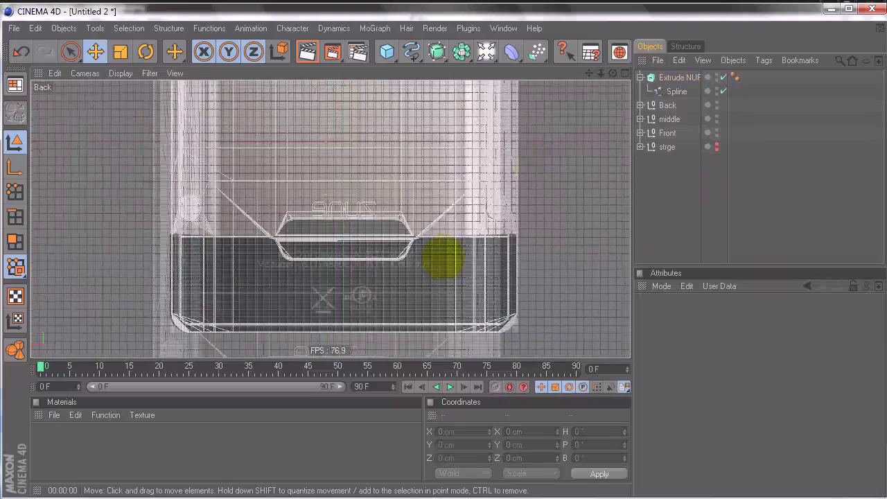
pyautogui.scroll(8, 442, 258)
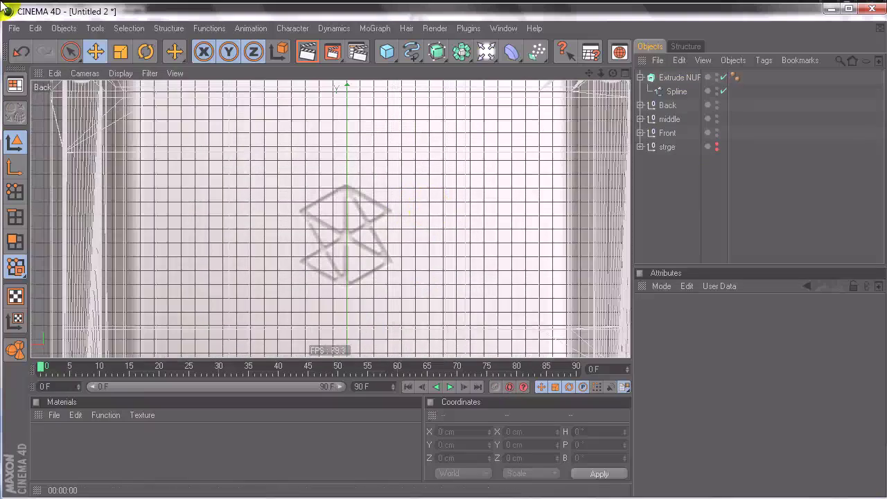
# Open the recent file Zune.ai and check the splines grouped under its Zune null
pyautogui.click(13, 29)
pyautogui.moveTo(148, 214)
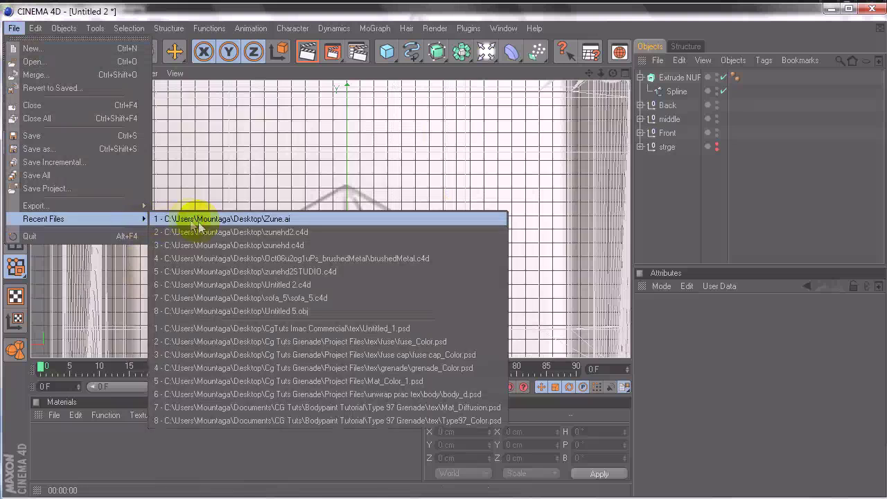
pyautogui.click(198, 220)
pyautogui.keyDown('alt'); pyautogui.moveTo(444, 256); pyautogui.dragTo(517, 137); pyautogui.keyUp('alt')
pyautogui.click(641, 77)
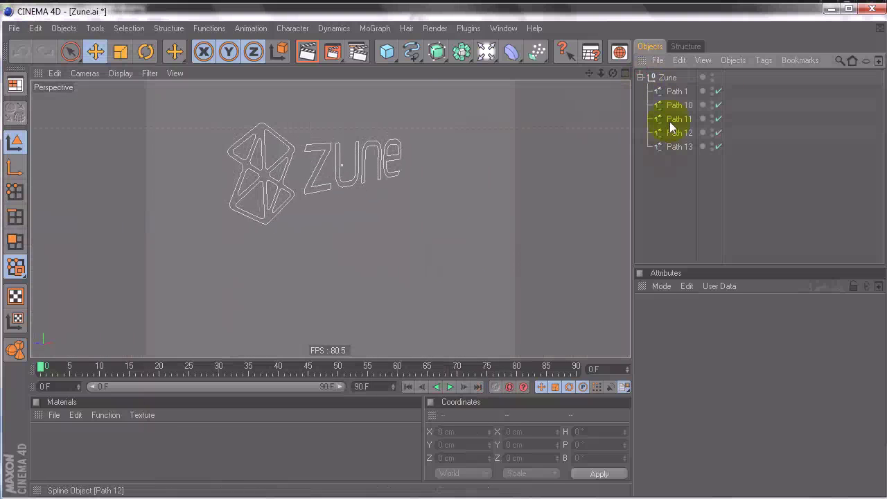
# Delete the four letter splines, Path 10 to Path 13, from the Zune group
pyautogui.click(672, 133)
pyautogui.moveTo(685, 155); pyautogui.dragTo(682, 106)
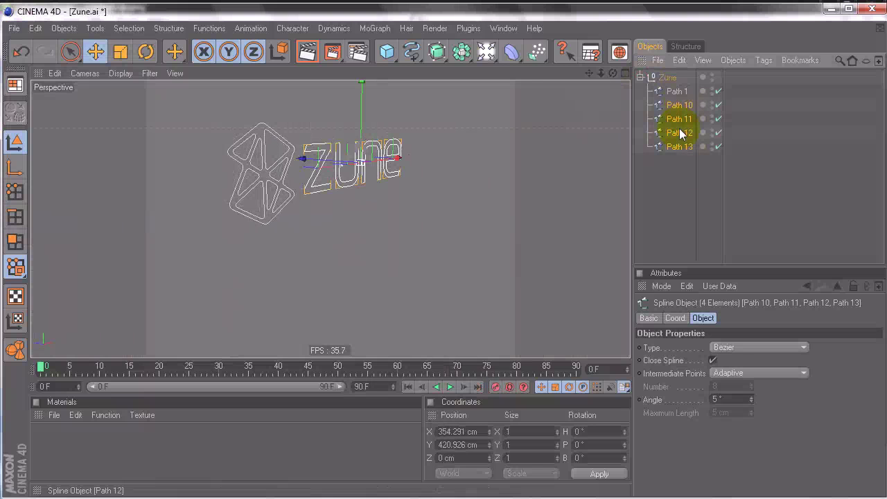
pyautogui.press('Delete')
# Set the logo spline Path 1 to X 0 and reset the Zune null's position to 0 on all axes
pyautogui.click(676, 91)
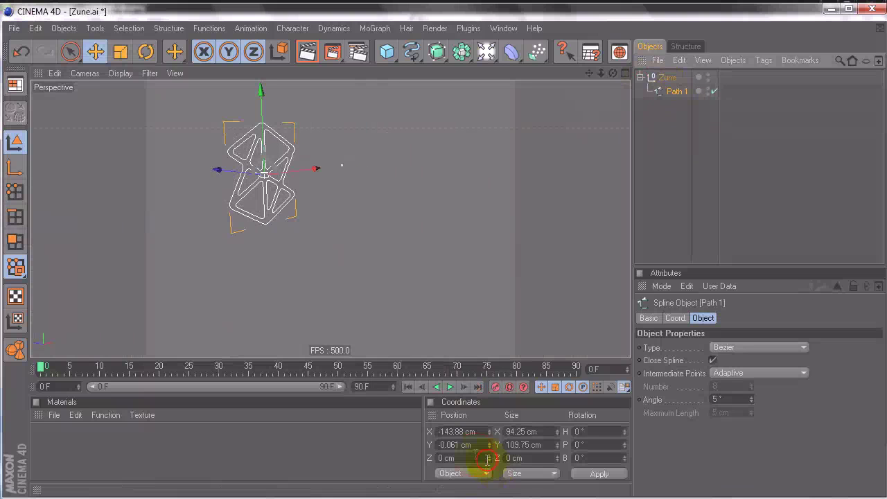
pyautogui.click(479, 432)
pyautogui.write('0')
pyautogui.press('Return')
pyautogui.click(669, 78)
pyautogui.click(476, 431)
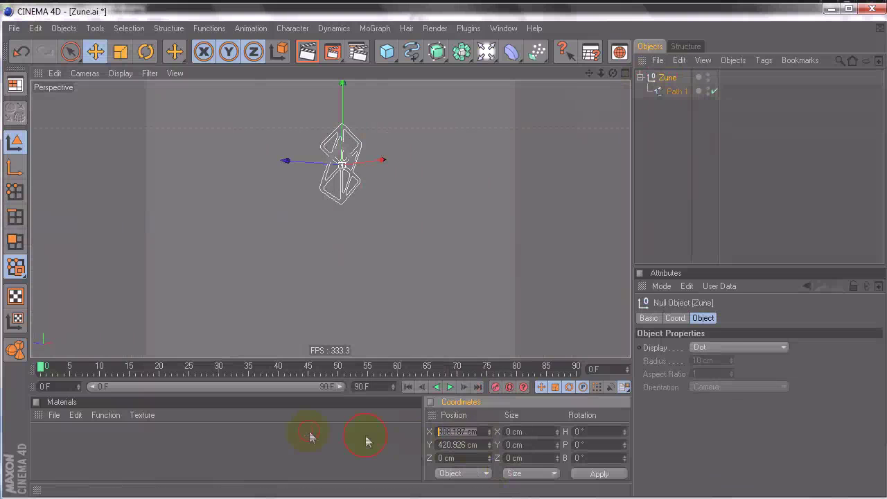
pyautogui.press('Return')
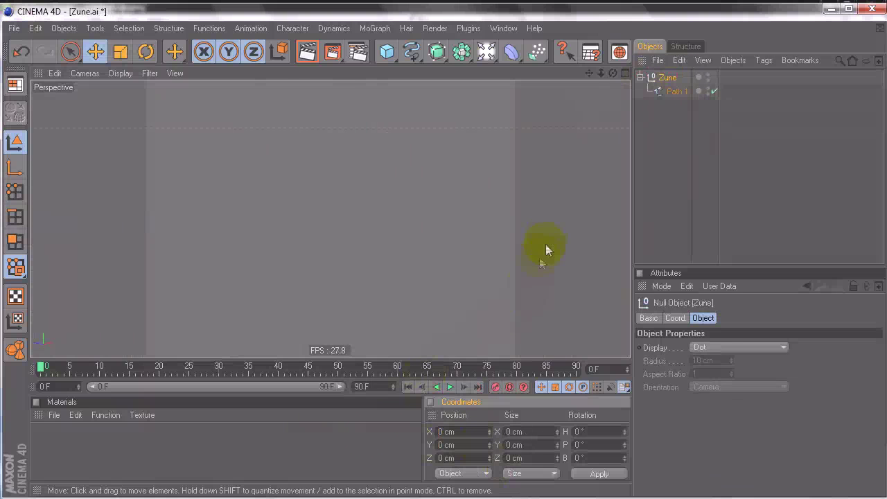
# Transfer the Zune logo group from Zune.ai into the Untitled 2 scene and close Zune.ai
pyautogui.scroll(-5, 443, 255)
pyautogui.keyDown('alt'); pyautogui.moveTo(436, 256); pyautogui.dragTo(444, 256); pyautogui.keyUp('alt')
pyautogui.press('Delete')
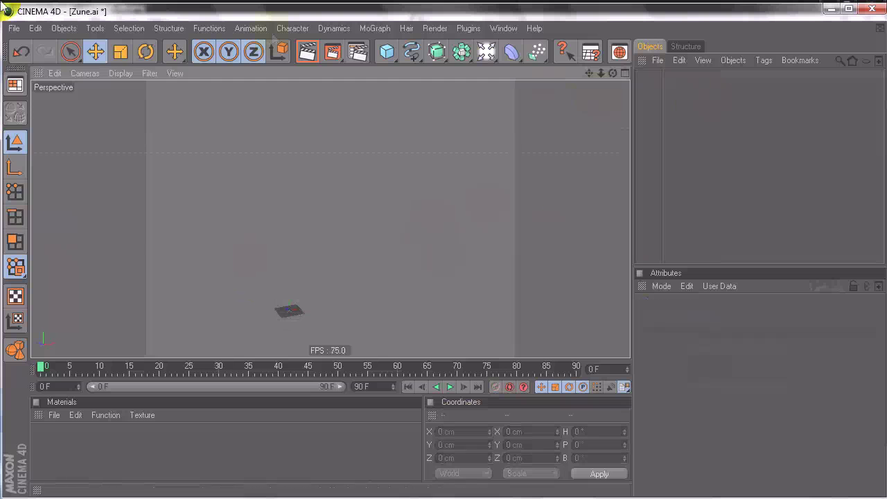
pyautogui.click(11, 27)
pyautogui.click(34, 103)
pyautogui.click(456, 309)
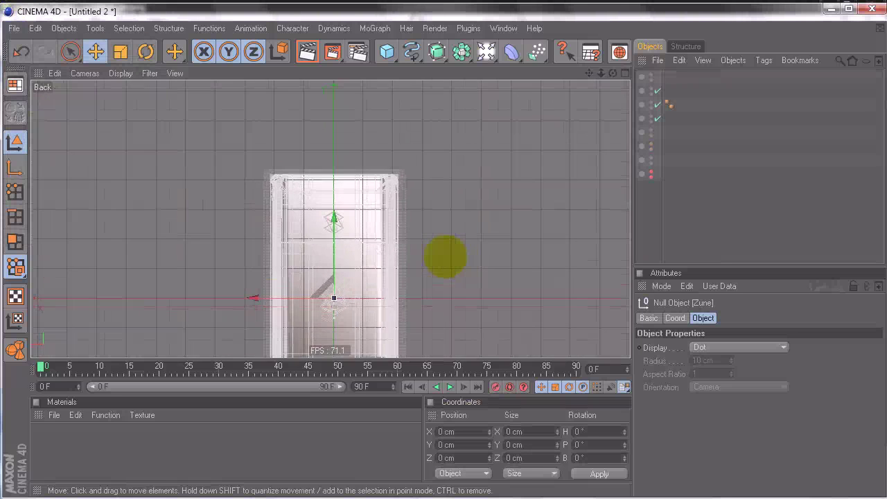
# Move the Zune logo up to about Y 255 cm over the reference logo and scale it down to about 64 by 75 cm
pyautogui.keyDown('alt'); pyautogui.moveTo(446, 257); pyautogui.dragTo(460, 257, button='right'); pyautogui.keyUp('alt')
pyautogui.moveTo(336, 246); pyautogui.dragTo(444, 254)
pyautogui.moveTo(601, 72); pyautogui.dragTo(444, 257)
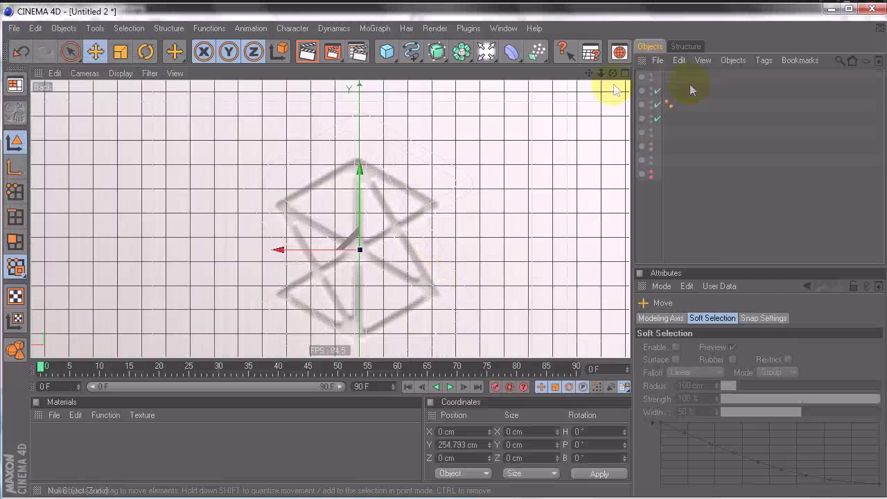
pyautogui.moveTo(664, 168); pyautogui.dragTo(740, 165)
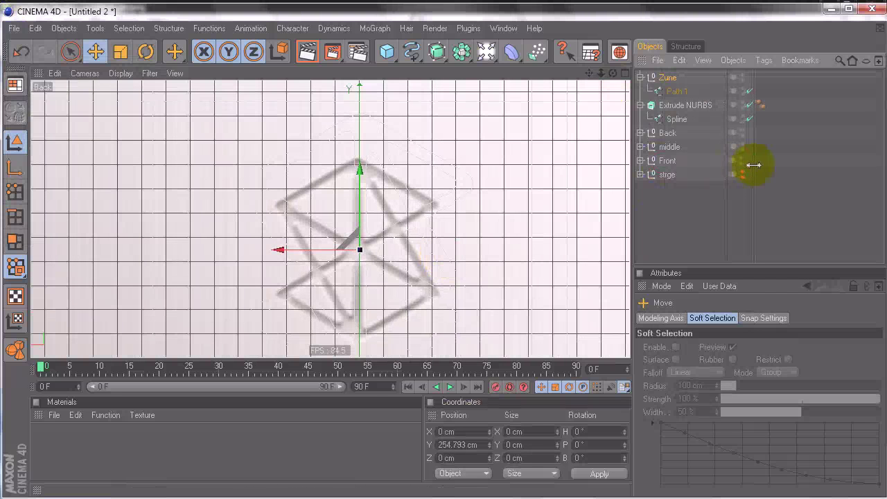
pyautogui.press('t')
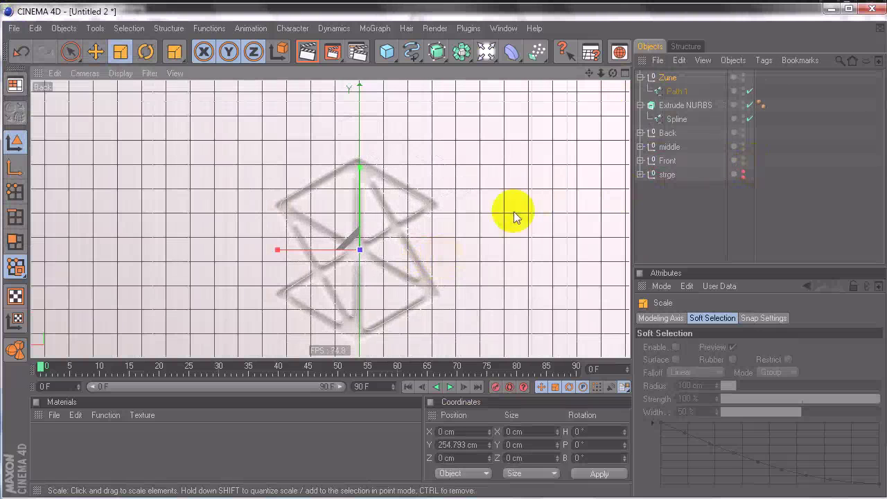
pyautogui.press('e')
# Move the logo out from the back to about 49 cm along Z and nest Path 1 in a new Extrude NURBS object
pyautogui.middleClick(357, 192)
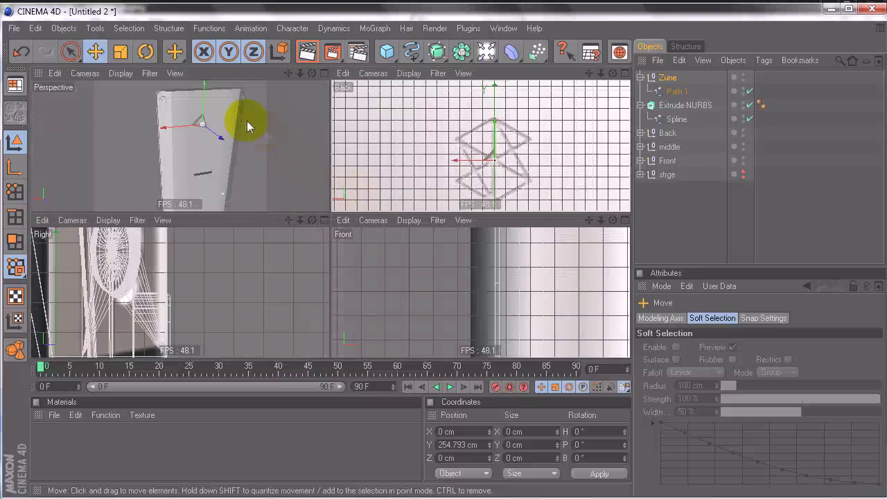
pyautogui.middleClick(320, 195)
pyautogui.moveTo(398, 188); pyautogui.dragTo(447, 257)
pyautogui.moveTo(458, 60); pyautogui.dragTo(591, 72)
pyautogui.moveTo(672, 105); pyautogui.dragTo(672, 78)
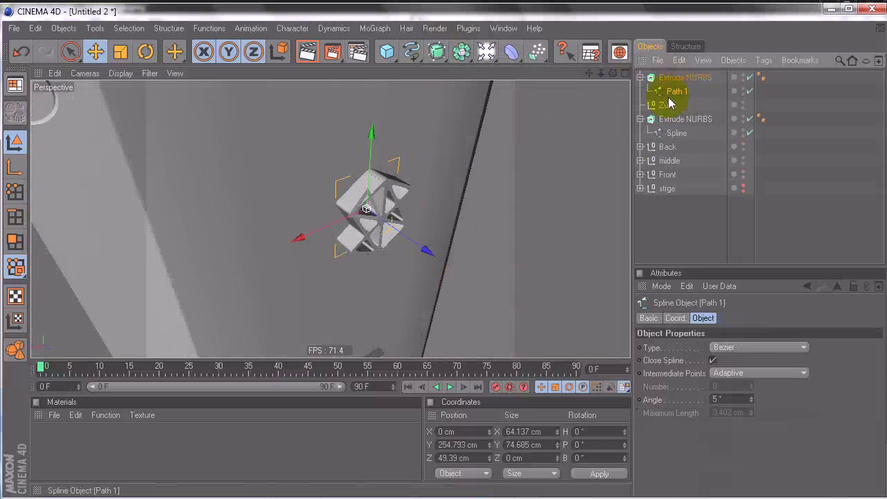
# Delete the leftover empty Zune null
pyautogui.click(662, 105)
pyautogui.press('Delete')
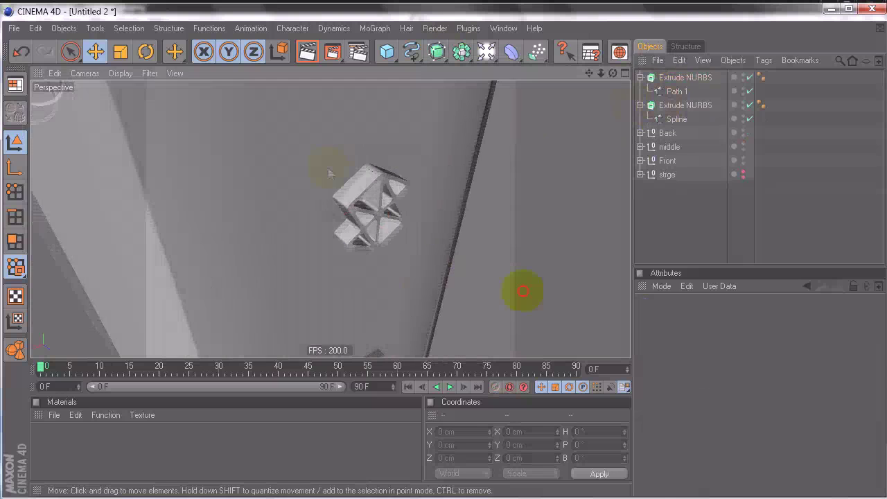
pyautogui.keyDown('alt'); pyautogui.moveTo(522, 292); pyautogui.dragTo(408, 251); pyautogui.keyUp('alt')
pyautogui.keyDown('alt'); pyautogui.moveTo(408, 252); pyautogui.dragTo(449, 257, button='right'); pyautogui.keyUp('alt')
pyautogui.keyDown('alt'); pyautogui.moveTo(449, 257); pyautogui.dragTo(568, 87); pyautogui.keyUp('alt')
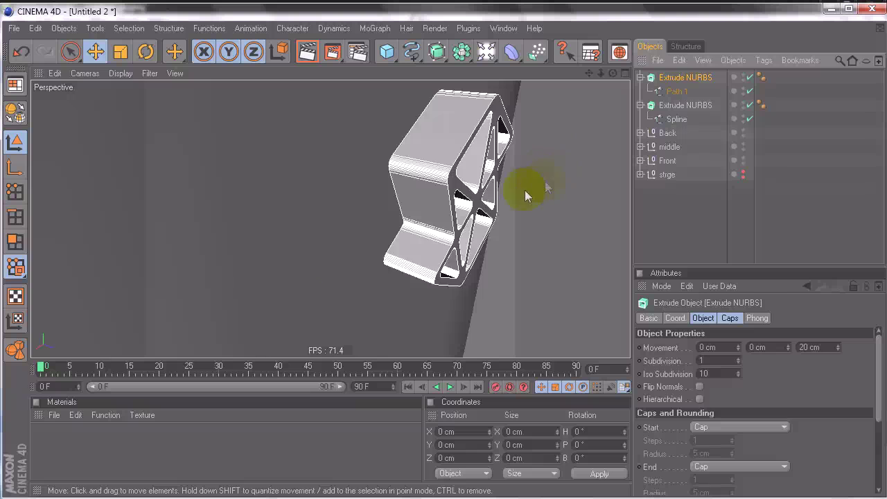
# Move the logo extrusion's axis up to the logo's height, about Y 256 cm, without shifting the geometry
pyautogui.keyDown('alt'); pyautogui.moveTo(525, 196); pyautogui.dragTo(443, 258, button='right'); pyautogui.keyUp('alt')
pyautogui.middleClick(319, 195)
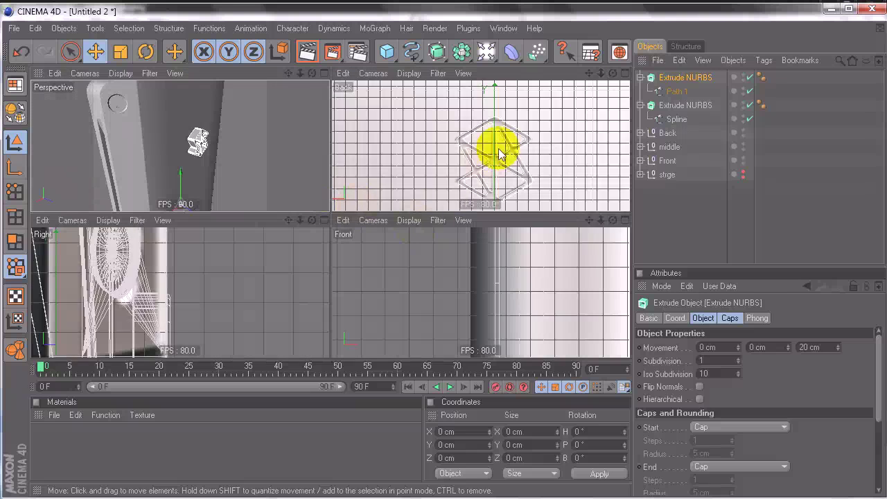
pyautogui.middleClick(500, 154)
pyautogui.scroll(-3, 416, 256)
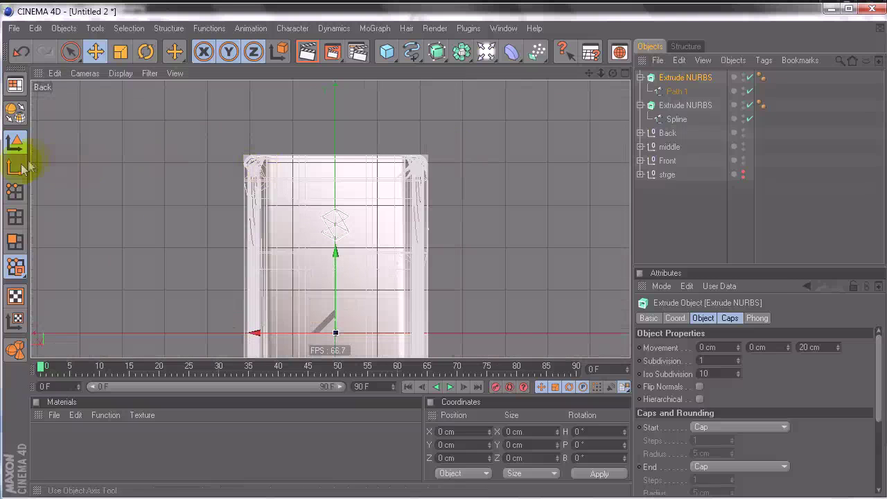
pyautogui.click(21, 167)
pyautogui.moveTo(336, 325); pyautogui.dragTo(314, 272)
pyautogui.click(14, 142)
pyautogui.middleClick(121, 140)
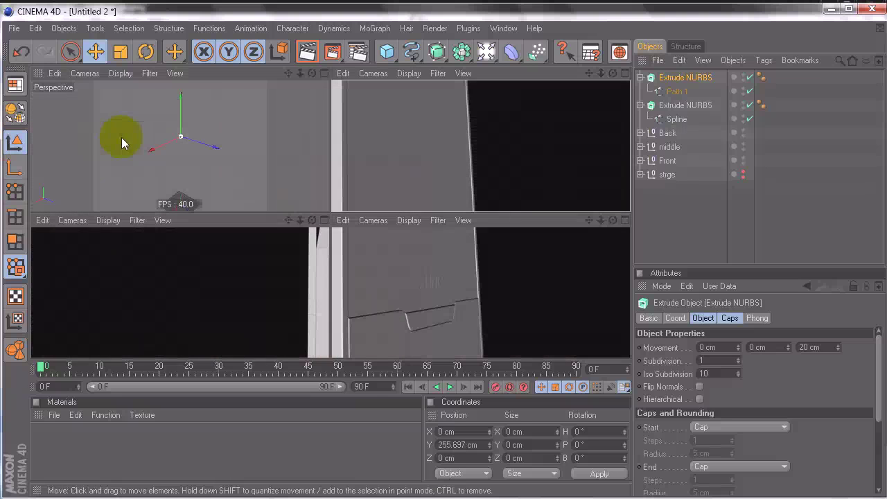
pyautogui.middleClick(209, 119)
# Move the logo extrusion's axis outward along Z until it sits at the logo on the back surface
pyautogui.click(16, 167)
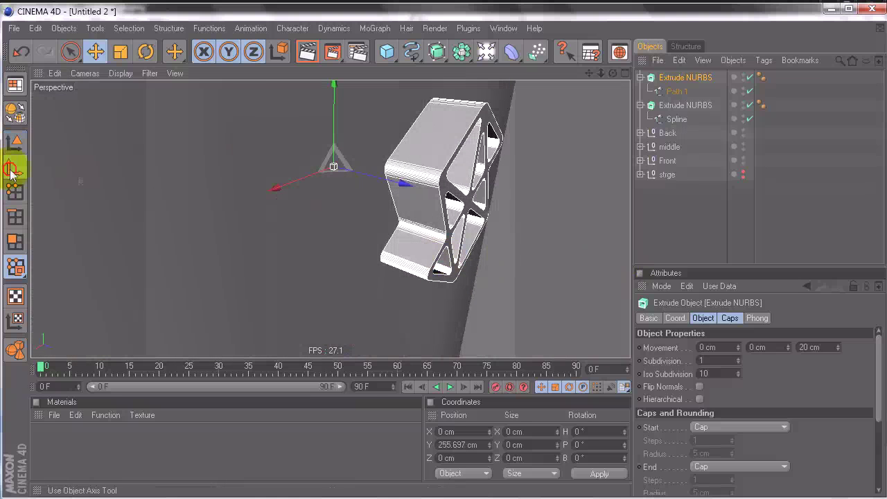
pyautogui.moveTo(436, 266); pyautogui.dragTo(471, 263)
pyautogui.moveTo(461, 263)
pyautogui.keyDown('alt'); pyautogui.mouseDown()
pyautogui.moveTo(428, 265)
pyautogui.moveTo(461, 255)
pyautogui.mouseUp(); pyautogui.keyUp('alt')
pyautogui.click(15, 141)
pyautogui.moveTo(527, 208); pyautogui.dragTo(610, 142)
# Rename the notch's Extrude NURBS as back rubber and nest it in the Back group
pyautogui.click(641, 105)
pyautogui.click(684, 105)
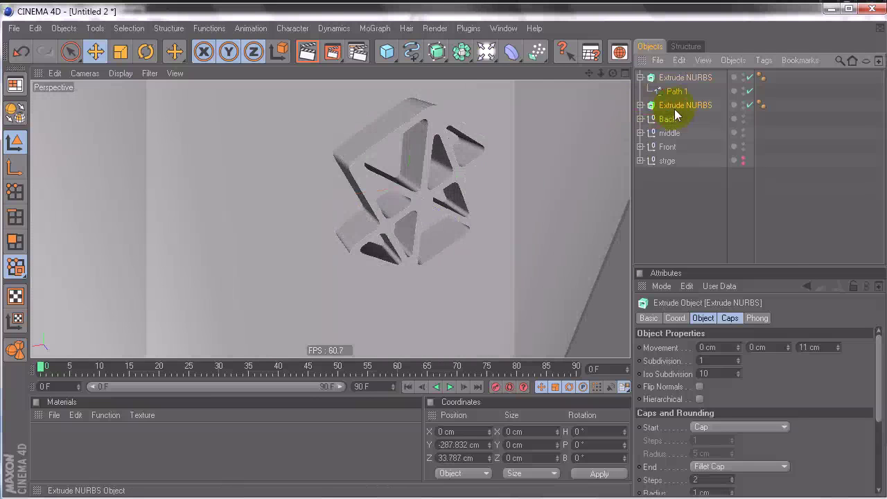
pyautogui.doubleClick(685, 105)
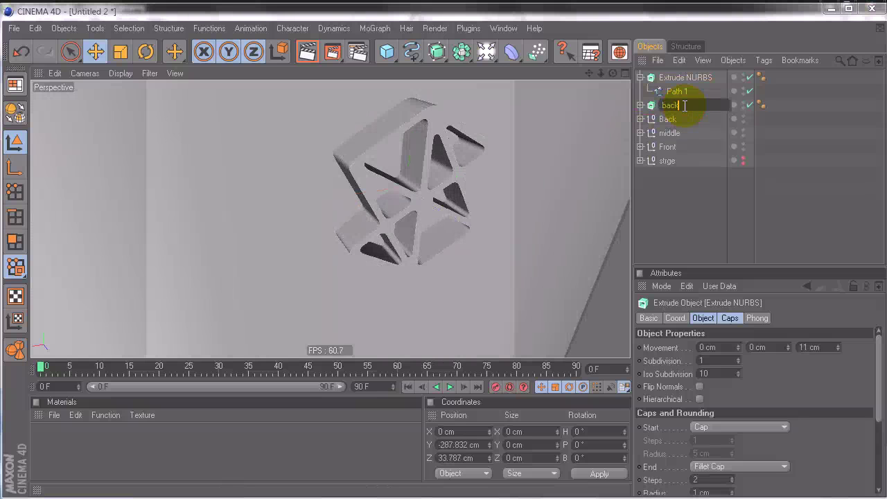
pyautogui.write('back rubber')
pyautogui.press('Return')
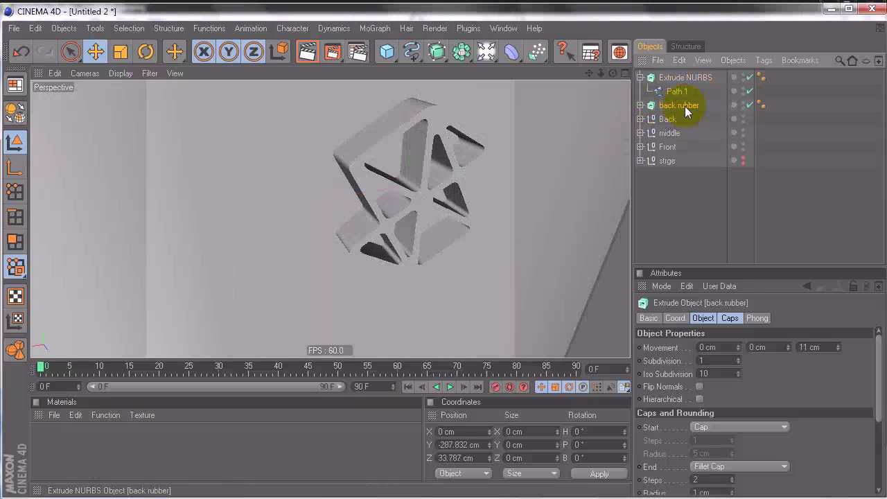
pyautogui.click(641, 118)
pyautogui.moveTo(675, 105); pyautogui.dragTo(664, 124)
pyautogui.click(647, 132)
pyautogui.keyDown('alt'); pyautogui.moveTo(434, 152); pyautogui.dragTo(442, 256, button='right'); pyautogui.keyUp('alt')
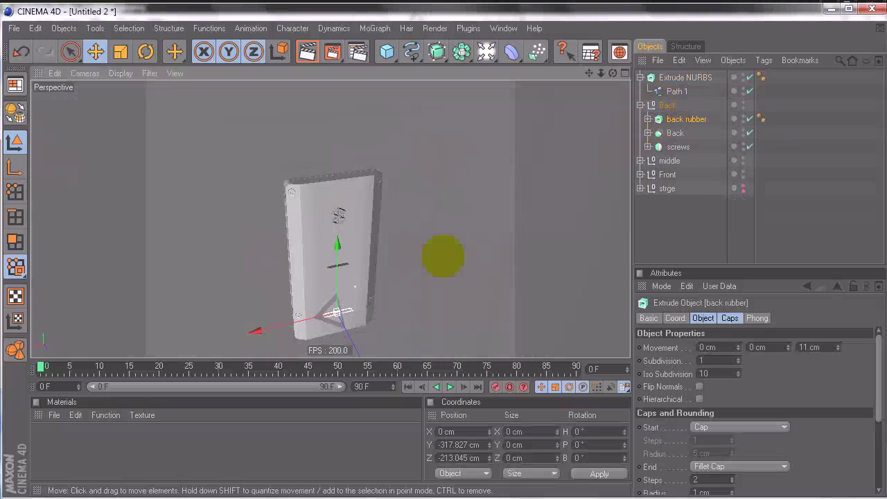
# Group the screws symmetry object inside the Back Boole into a null named screws and logo
pyautogui.click(670, 134)
pyautogui.keyDown('alt'); pyautogui.moveTo(505, 182); pyautogui.dragTo(451, 257, button='right'); pyautogui.keyUp('alt')
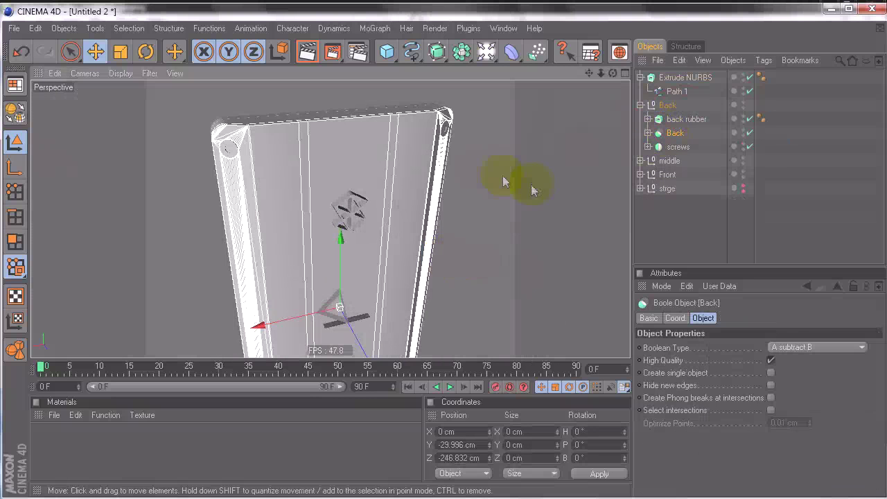
pyautogui.keyDown('alt'); pyautogui.moveTo(531, 190); pyautogui.dragTo(441, 256); pyautogui.keyUp('alt')
pyautogui.keyDown('alt'); pyautogui.moveTo(531, 189); pyautogui.dragTo(622, 158, button='right'); pyautogui.keyUp('alt')
pyautogui.click(647, 133)
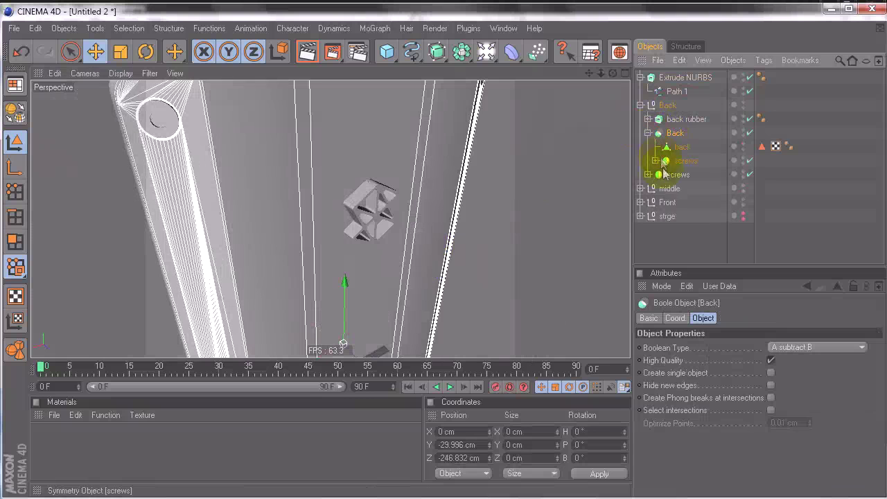
pyautogui.click(685, 162)
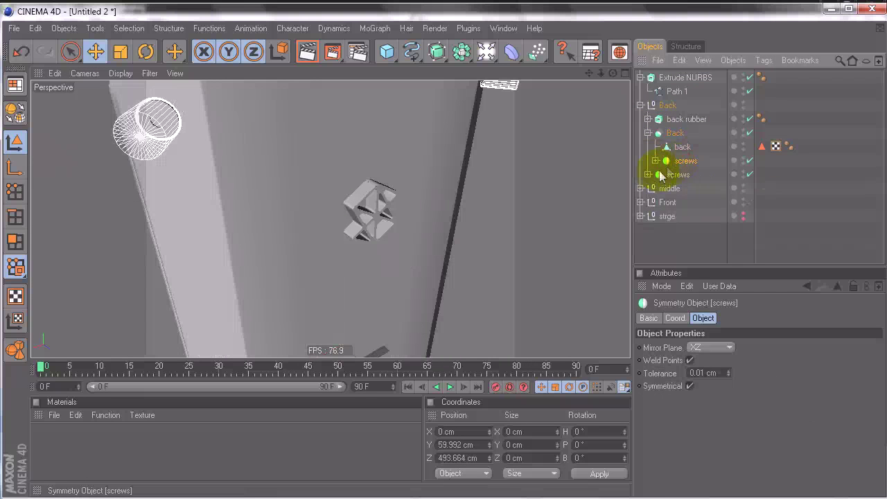
pyautogui.hotkey('alt', 'g')
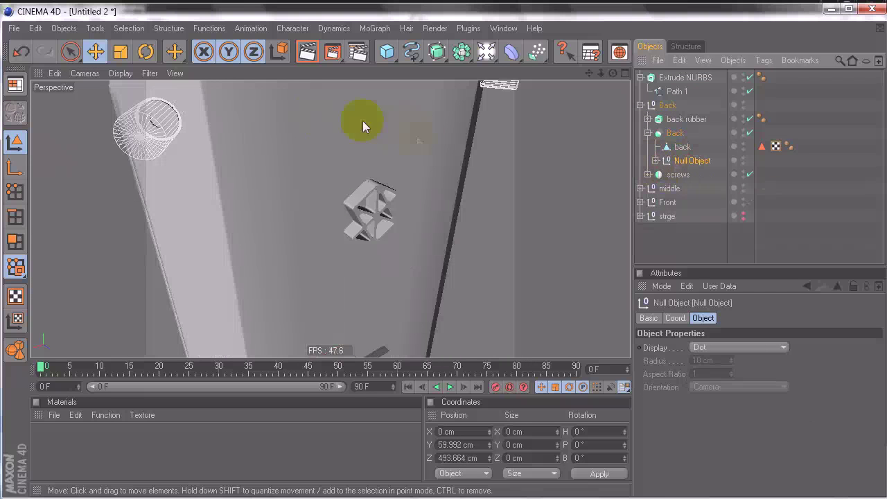
pyautogui.doubleClick(712, 160)
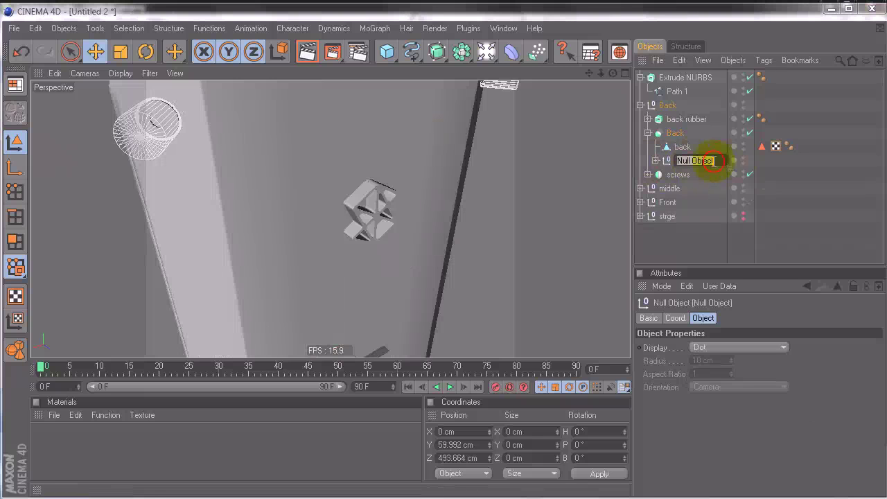
pyautogui.press('BackSpace')
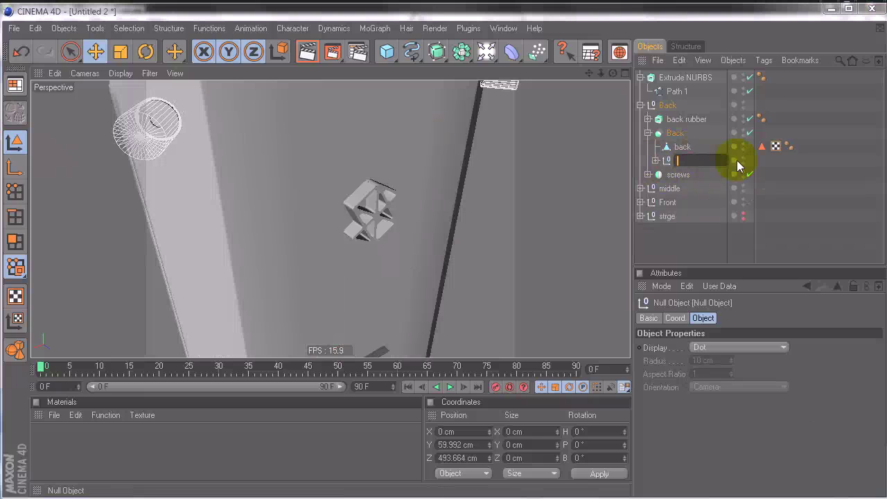
pyautogui.write('screws and logo')
pyautogui.press('Return')
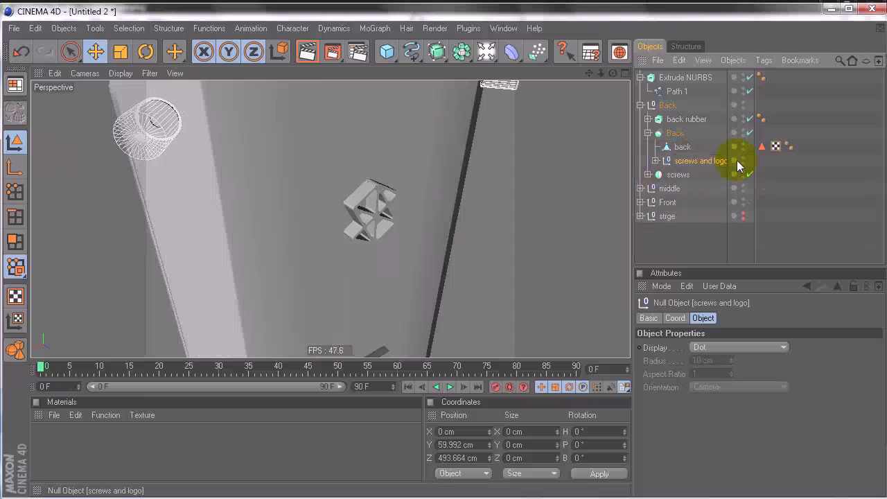
# Nest the logo's Extrude NURBS in the screws and logo null and rename it zune logo
pyautogui.click(641, 78)
pyautogui.click(656, 147)
pyautogui.moveTo(690, 153); pyautogui.dragTo(691, 152)
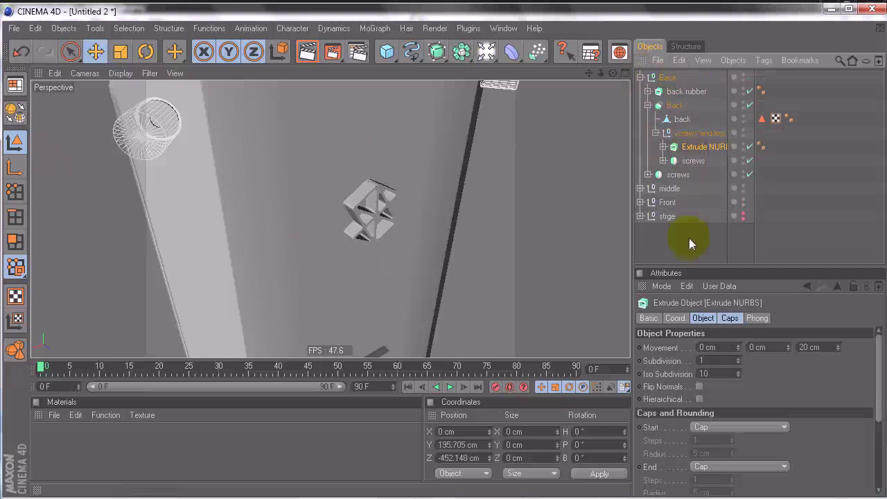
pyautogui.click(679, 248)
pyautogui.keyDown('alt'); pyautogui.moveTo(476, 277); pyautogui.dragTo(457, 257); pyautogui.keyUp('alt')
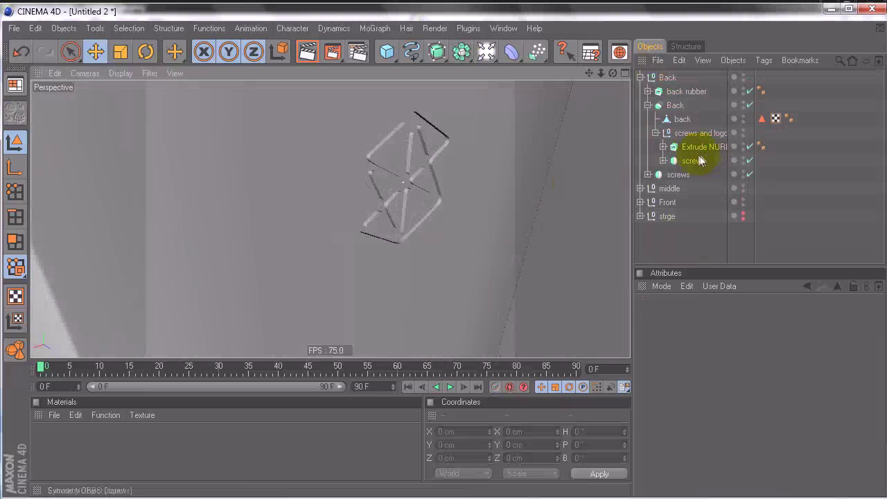
pyautogui.doubleClick(693, 146)
pyautogui.write('zune logo')
pyautogui.press('Return')
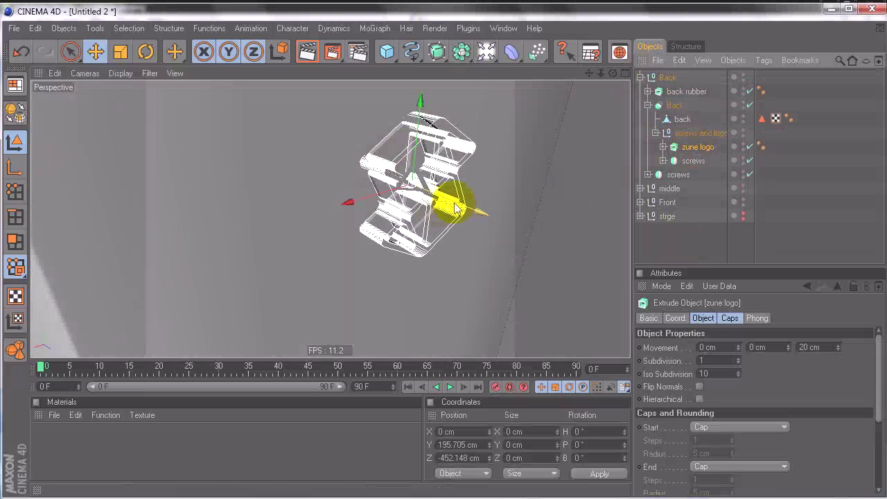
# Shift the zune logo extrusion along Z to about -455 cm to adjust its cut into the back
pyautogui.click(749, 105)
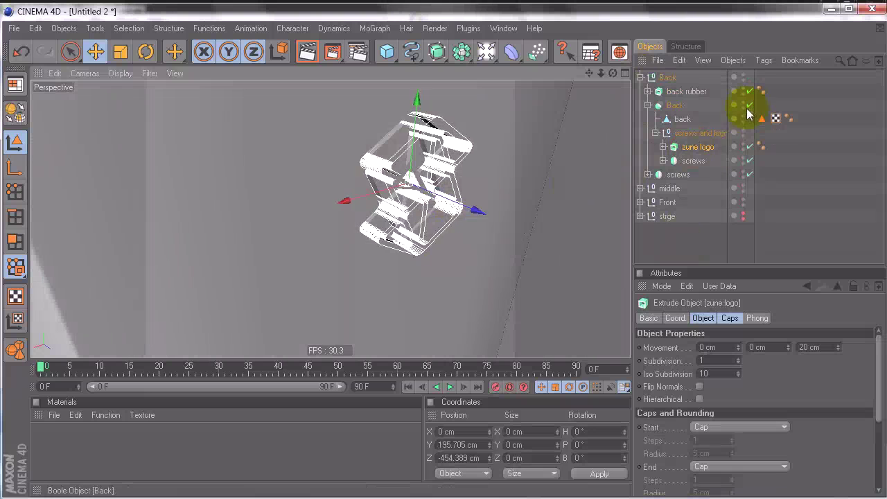
pyautogui.moveTo(466, 206); pyautogui.dragTo(440, 244)
pyautogui.click(751, 106)
pyautogui.click(687, 255)
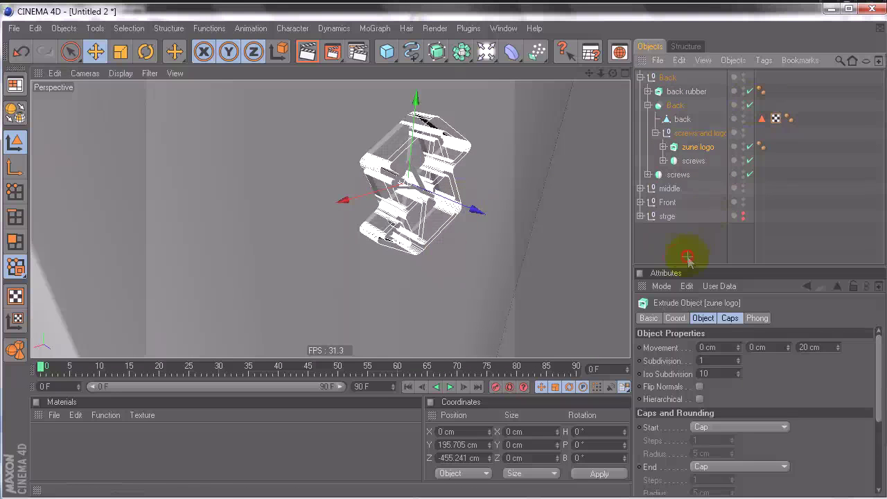
pyautogui.moveTo(477, 167)
pyautogui.keyDown('alt'); pyautogui.mouseDown()
pyautogui.moveTo(450, 258)
pyautogui.moveTo(434, 253)
pyautogui.moveTo(441, 262)
pyautogui.moveTo(465, 263)
pyautogui.moveTo(428, 255)
pyautogui.moveTo(443, 262)
pyautogui.moveTo(437, 256)
pyautogui.moveTo(506, 158)
pyautogui.mouseUp(); pyautogui.keyUp('alt')
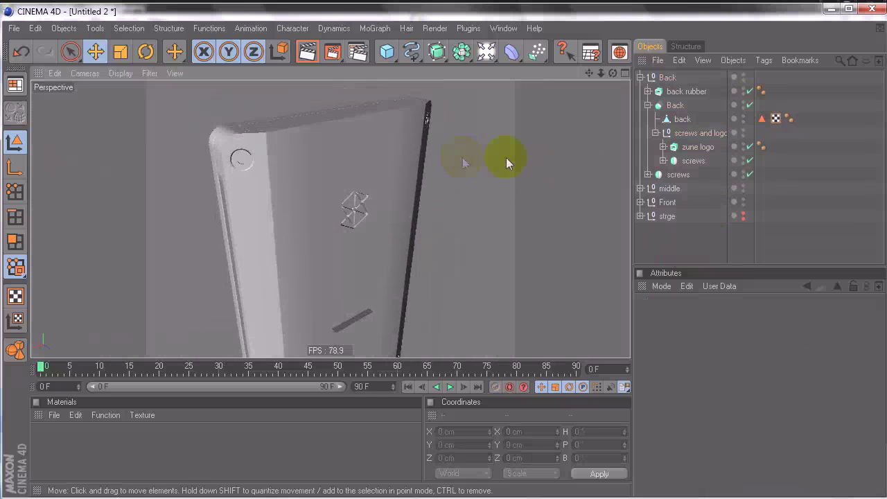
# Set the back polygon object's phong angle to 17°, with the Back Boole switched off while adjusting it
pyautogui.click(655, 133)
pyautogui.click(681, 120)
pyautogui.click(703, 318)
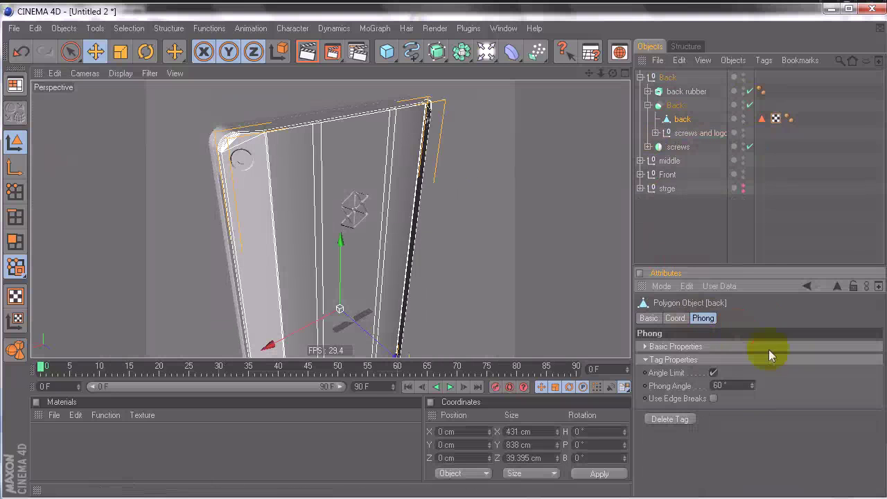
pyautogui.click(753, 388)
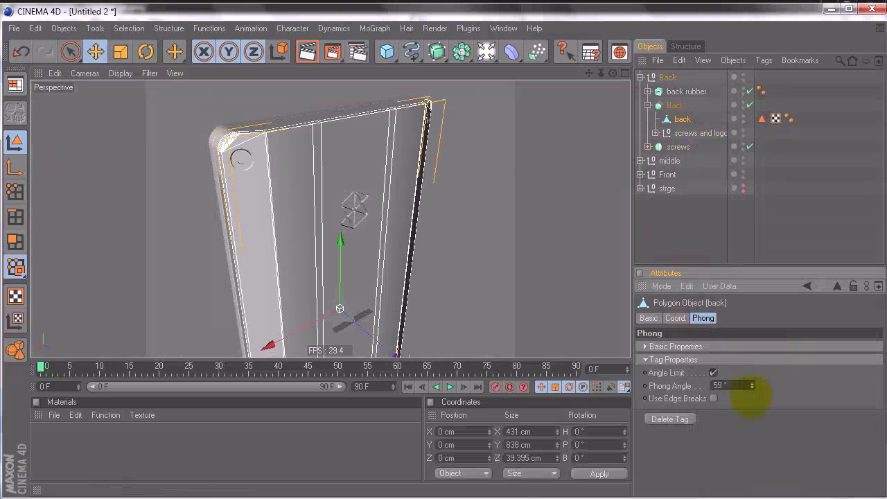
pyautogui.click(683, 246)
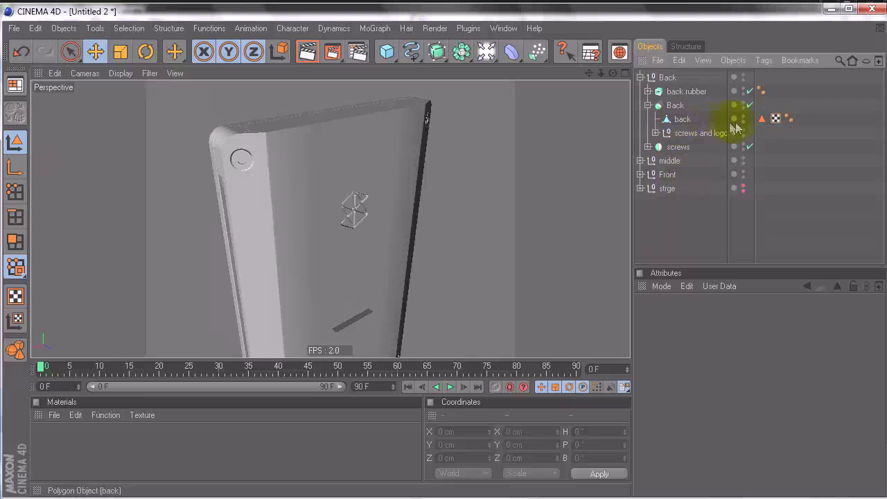
pyautogui.click(788, 120)
pyautogui.click(746, 401)
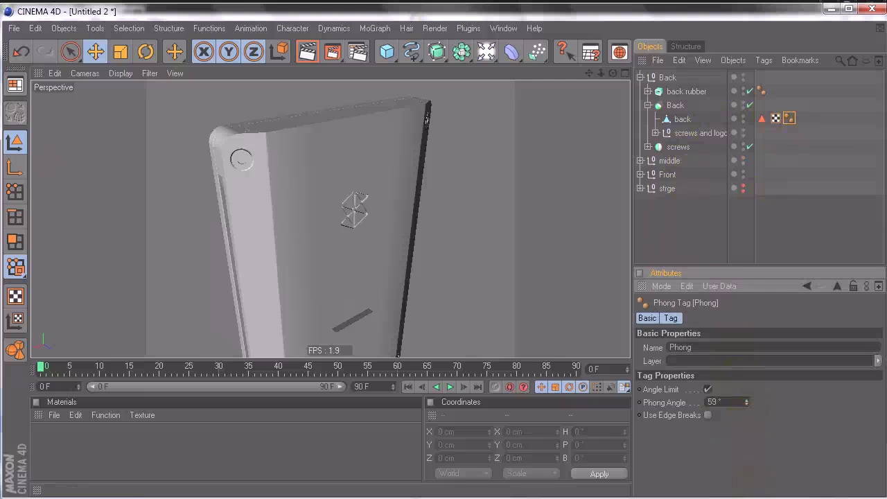
pyautogui.click(749, 105)
pyautogui.moveTo(746, 404); pyautogui.dragTo(747, 404)
pyautogui.click(747, 400)
pyautogui.click(749, 106)
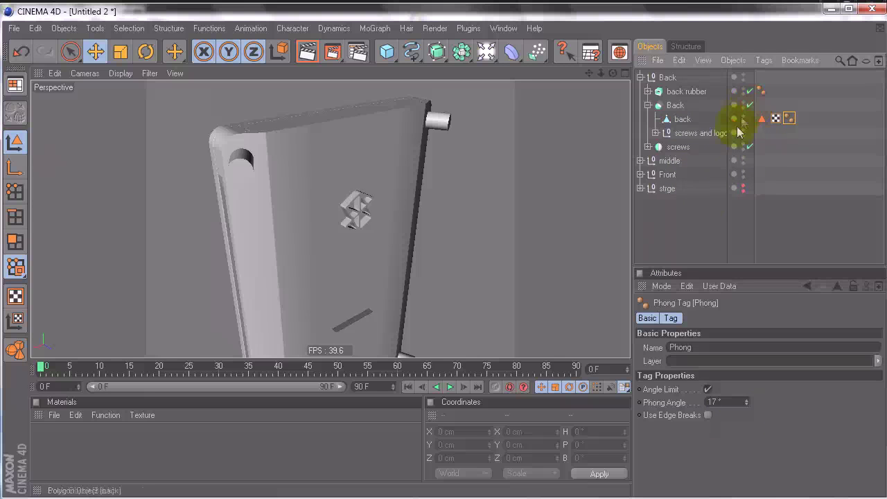
# Select the long panel polygons across the back object's rear face in polygon mode, then clear the object selection
pyautogui.click(690, 222)
pyautogui.keyDown('alt'); pyautogui.moveTo(508, 261); pyautogui.dragTo(445, 255); pyautogui.keyUp('alt')
pyautogui.keyDown('alt'); pyautogui.moveTo(446, 256); pyautogui.dragTo(454, 255, button='right'); pyautogui.keyUp('alt')
pyautogui.moveTo(454, 255)
pyautogui.keyDown('alt'); pyautogui.mouseDown()
pyautogui.moveTo(434, 254)
pyautogui.moveTo(441, 256)
pyautogui.mouseUp(); pyautogui.keyUp('alt')
pyautogui.moveTo(430, 167)
pyautogui.keyDown('alt'); pyautogui.mouseDown()
pyautogui.moveTo(444, 253)
pyautogui.moveTo(432, 259)
pyautogui.moveTo(471, 245)
pyautogui.moveTo(419, 256)
pyautogui.moveTo(465, 263)
pyautogui.moveTo(429, 164)
pyautogui.mouseUp(); pyautogui.keyUp('alt')
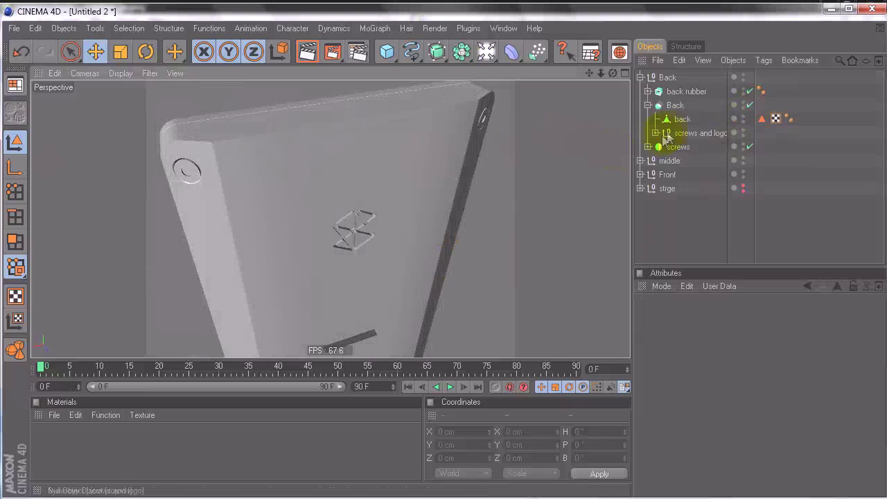
pyautogui.click(679, 120)
pyautogui.click(15, 241)
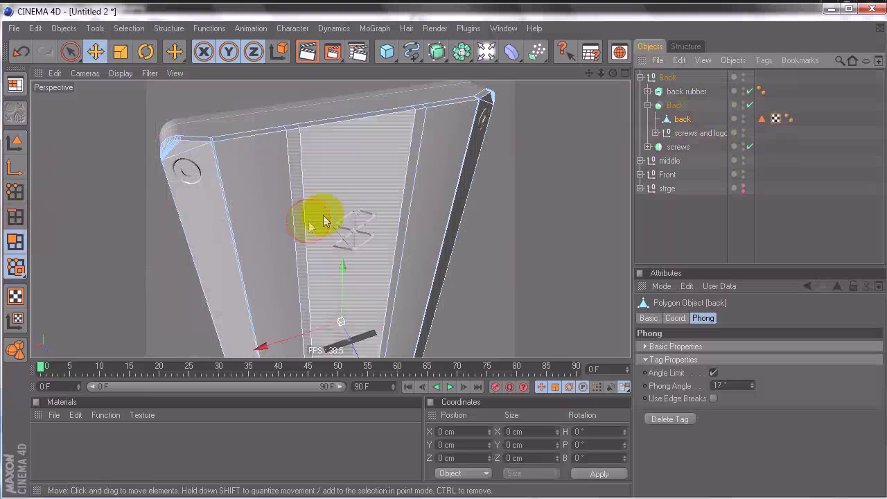
pyautogui.click(291, 200)
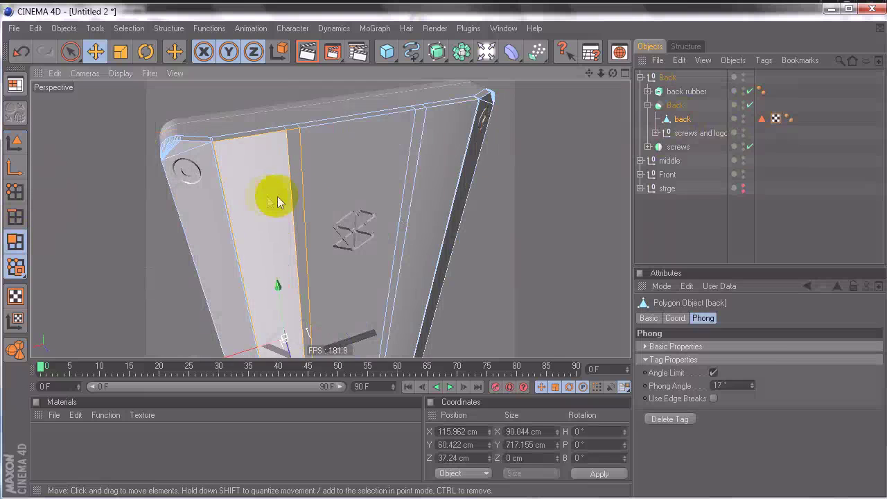
pyautogui.keyDown('shift'); pyautogui.click(360, 182); pyautogui.keyUp('shift')
pyautogui.keyDown('shift'); pyautogui.click(454, 190); pyautogui.keyUp('shift')
pyautogui.moveTo(444, 254)
pyautogui.keyDown('alt'); pyautogui.mouseDown()
pyautogui.moveTo(511, 234)
pyautogui.moveTo(436, 247)
pyautogui.moveTo(457, 258)
pyautogui.moveTo(444, 255)
pyautogui.mouseUp(); pyautogui.keyUp('alt')
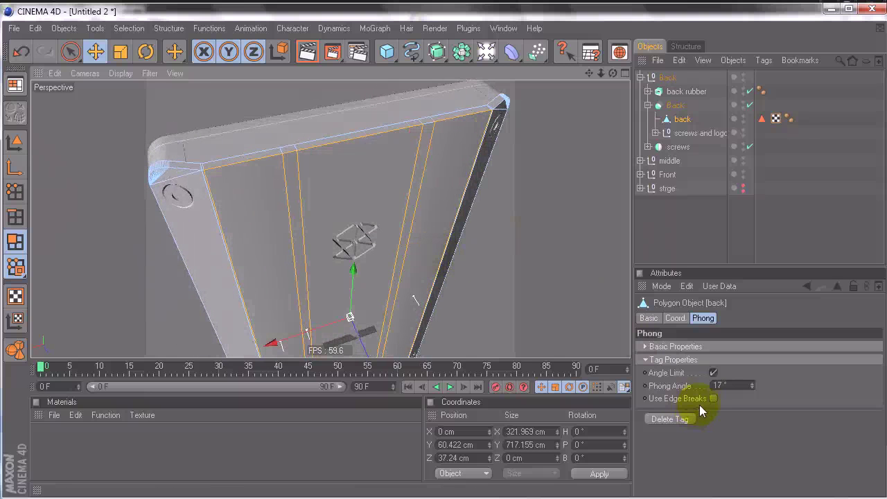
pyautogui.click(674, 220)
# Examine the player's back and top edge up close, then collapse the Back Boole in the object hierarchy
pyautogui.scroll(-5, 554, 179)
pyautogui.keyDown('alt'); pyautogui.moveTo(554, 179); pyautogui.dragTo(442, 257); pyautogui.keyUp('alt')
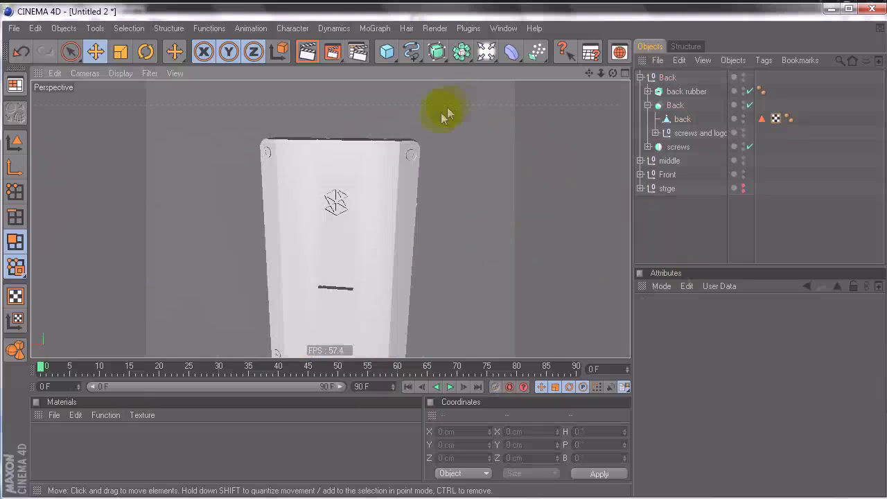
pyautogui.middleClick(443, 115)
pyautogui.middleClick(217, 142)
pyautogui.keyDown('alt'); pyautogui.moveTo(379, 154); pyautogui.dragTo(436, 265, button='middle'); pyautogui.keyUp('alt')
pyautogui.moveTo(436, 264)
pyautogui.keyDown('alt'); pyautogui.mouseDown()
pyautogui.moveTo(409, 257)
pyautogui.moveTo(451, 253)
pyautogui.moveTo(440, 257)
pyautogui.moveTo(440, 242)
pyautogui.moveTo(447, 266)
pyautogui.moveTo(444, 256)
pyautogui.mouseUp(); pyautogui.keyUp('alt')
pyautogui.keyDown('alt'); pyautogui.moveTo(443, 255); pyautogui.dragTo(446, 260, button='middle'); pyautogui.keyUp('alt')
pyautogui.keyDown('alt'); pyautogui.moveTo(494, 148); pyautogui.dragTo(444, 256, button='right'); pyautogui.keyUp('alt')
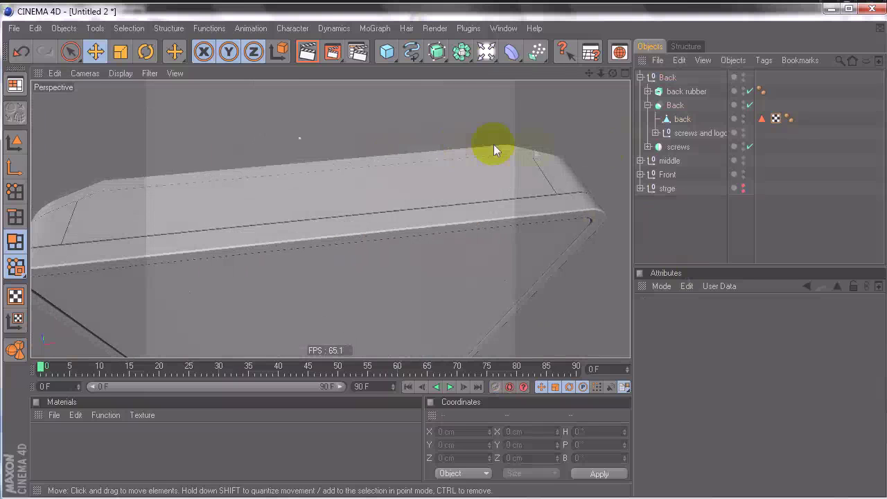
pyautogui.click(649, 106)
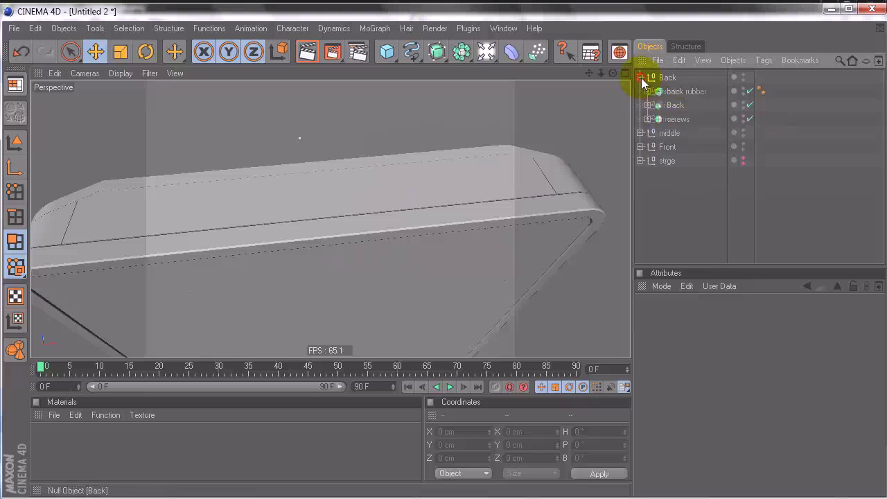
# Store a backup copy of the middle group's middle.inner Boole inside the strge group
pyautogui.click(641, 78)
pyautogui.click(640, 91)
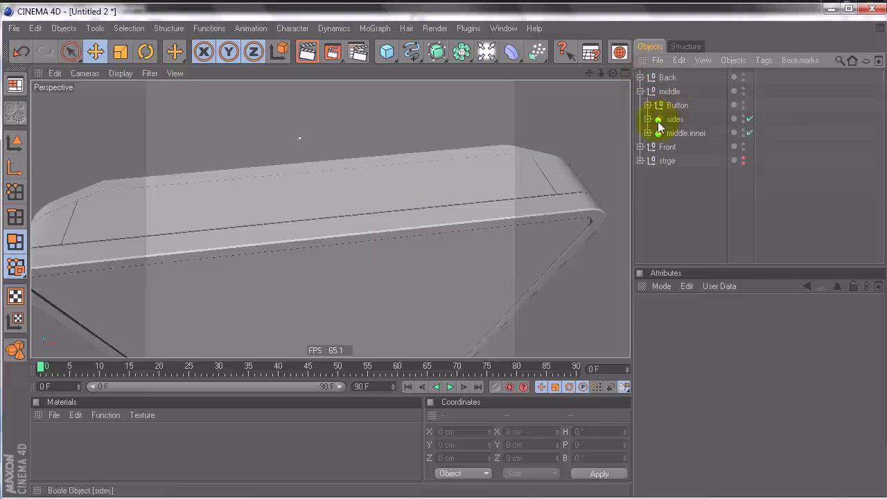
pyautogui.click(688, 138)
pyautogui.keyDown('alt'); pyautogui.moveTo(555, 162); pyautogui.dragTo(444, 256); pyautogui.keyUp('alt')
pyautogui.keyDown('alt'); pyautogui.moveTo(460, 149); pyautogui.dragTo(519, 133); pyautogui.keyUp('alt')
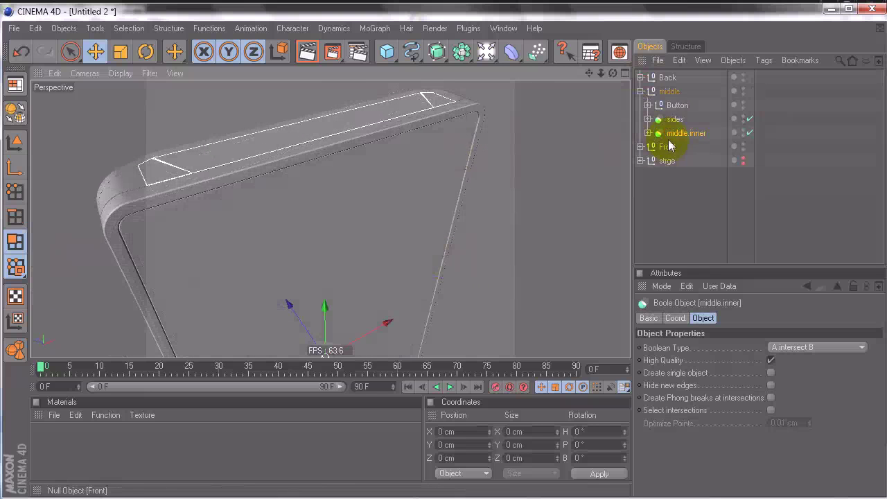
pyautogui.click(648, 133)
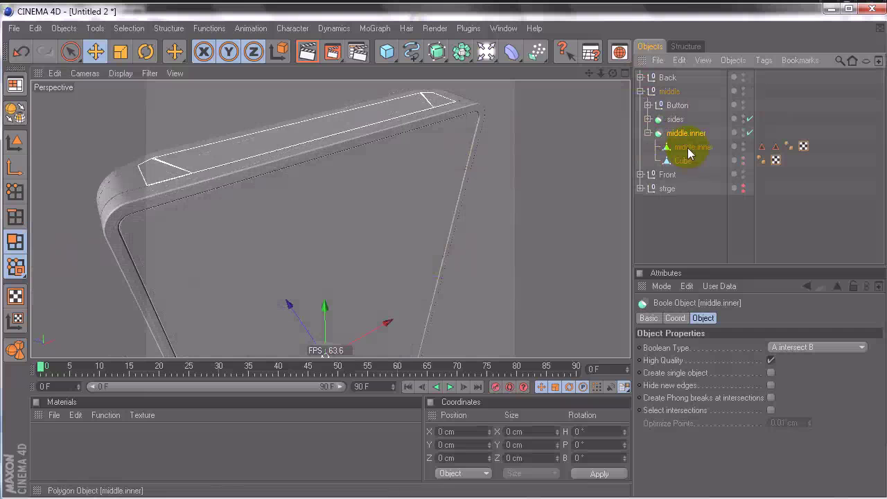
pyautogui.press('c')
pyautogui.hotkey('ctrl', 'z')
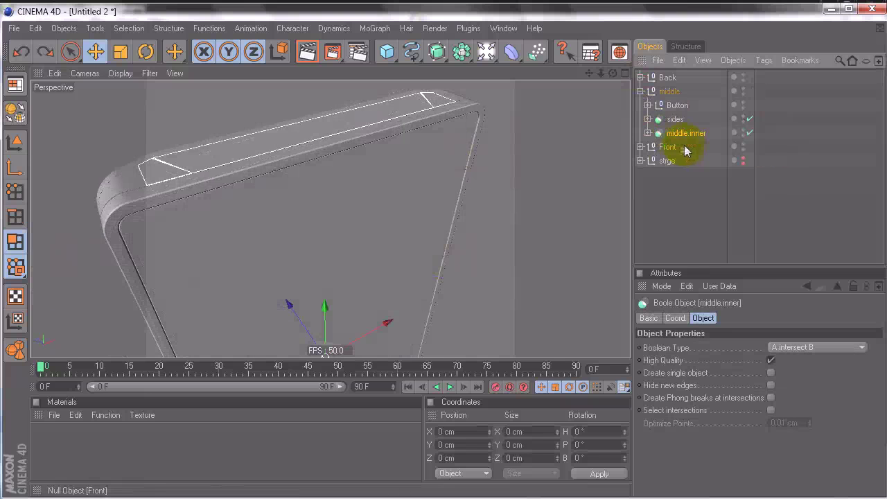
pyautogui.click(641, 161)
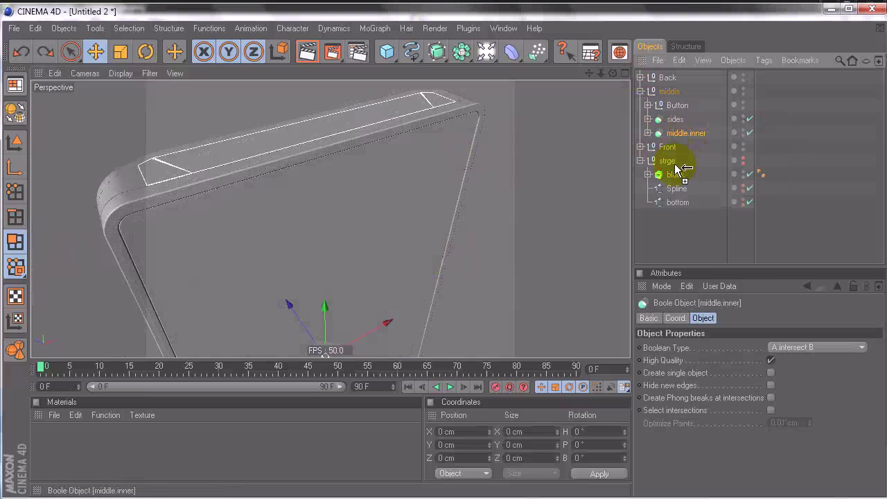
pyautogui.keyDown('ctrl'); pyautogui.moveTo(682, 168); pyautogui.dragTo(682, 169); pyautogui.keyUp('ctrl')
pyautogui.click(640, 161)
# Make the middle.inner Boole editable and select its middle.inner and Cube polygon objects
pyautogui.click(684, 134)
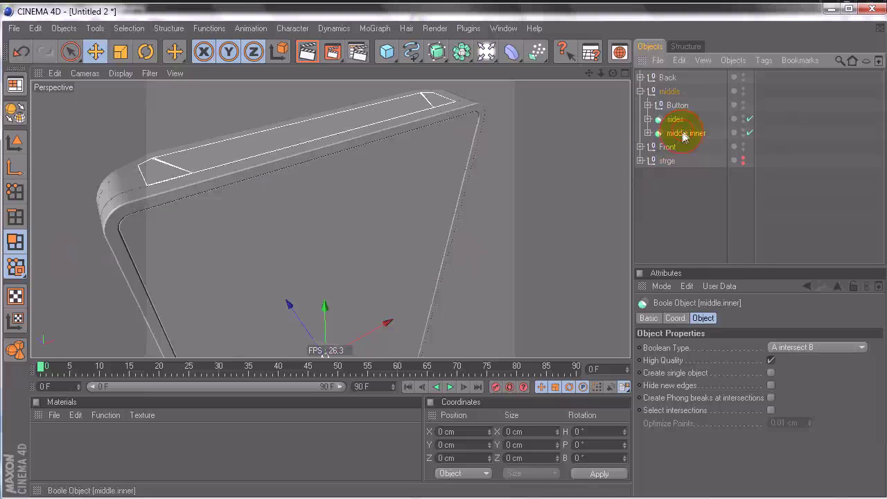
pyautogui.press('c')
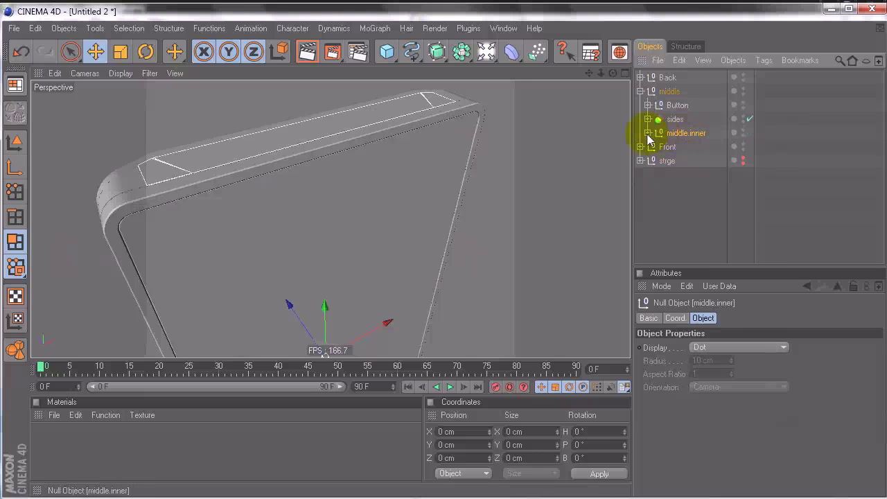
pyautogui.click(648, 133)
pyautogui.click(687, 147)
pyautogui.keyDown('ctrl'); pyautogui.click(682, 162); pyautogui.keyUp('ctrl')
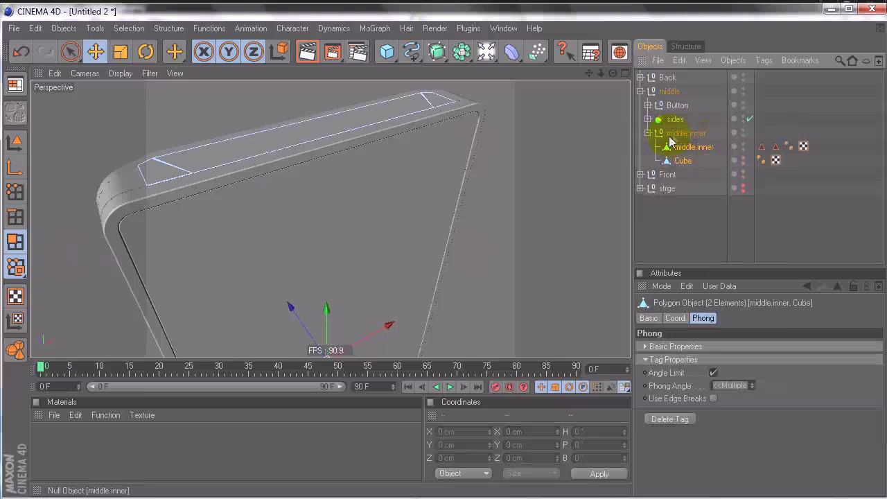
# Connect the two selected polygon objects into one mesh and delete the original middle.inner group
pyautogui.click(735, 60)
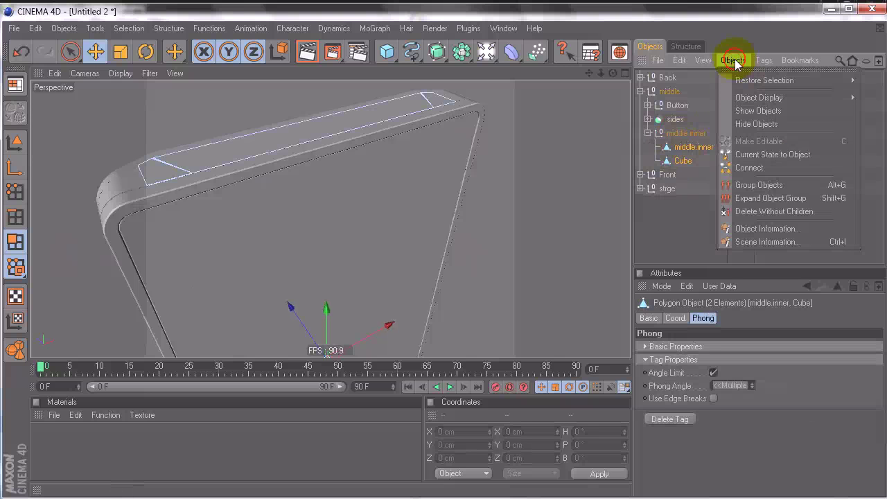
pyautogui.click(752, 169)
pyautogui.click(686, 146)
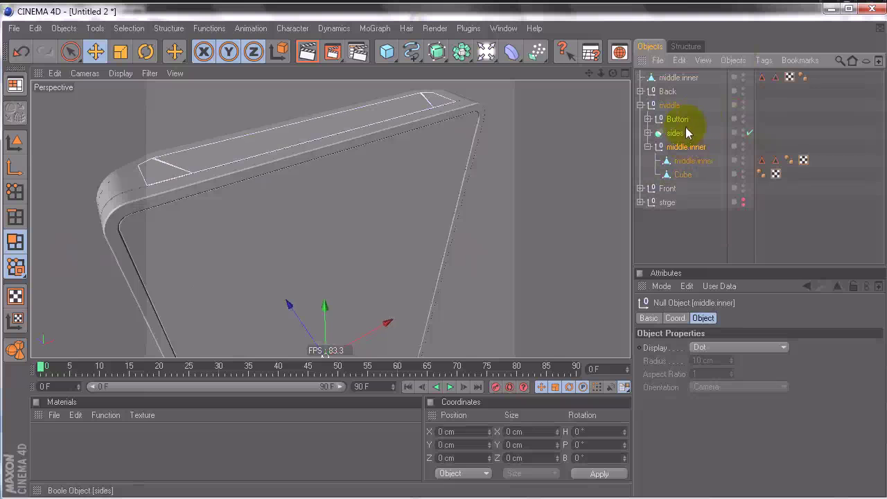
pyautogui.press('Delete')
# Optimize the connected middle.inner mesh's polygons, unused points and points with a 0.01 cm tolerance
pyautogui.click(665, 77)
pyautogui.rightClick(541, 156)
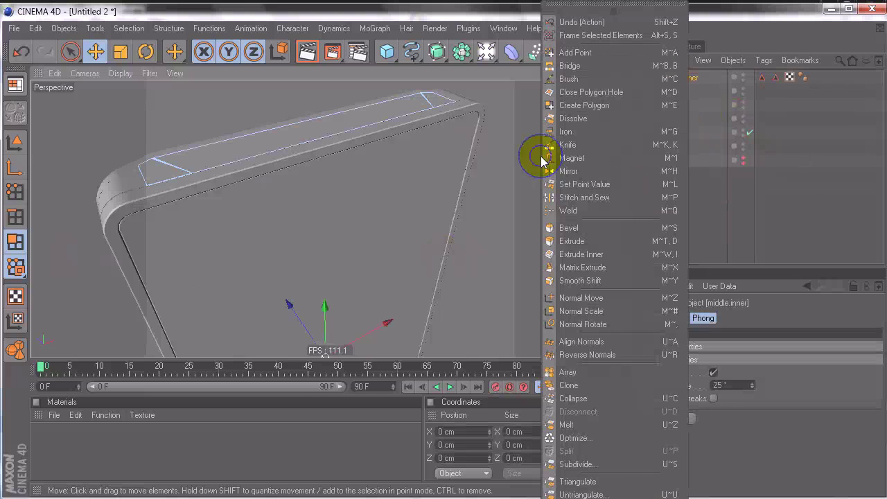
pyautogui.click(571, 438)
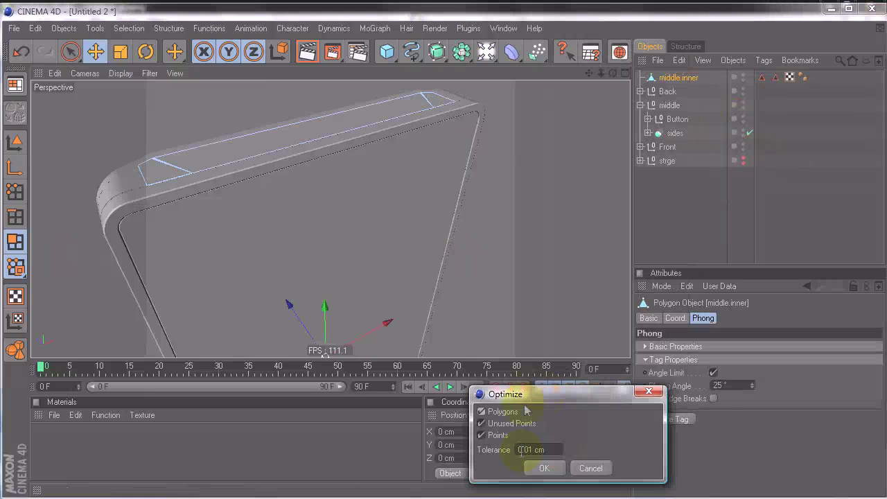
pyautogui.click(543, 472)
# Place the connected middle.inner mesh in the middle group between Button and sides
pyautogui.keyDown('alt'); pyautogui.moveTo(500, 258); pyautogui.dragTo(532, 242); pyautogui.keyUp('alt')
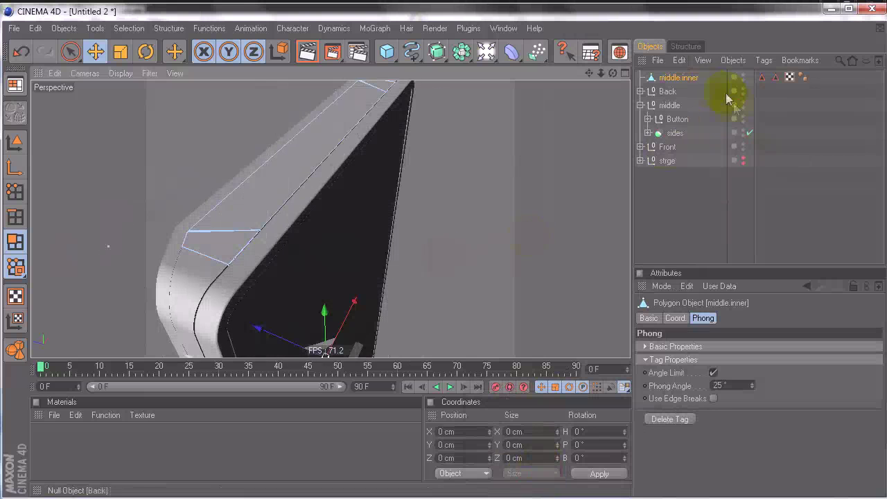
pyautogui.moveTo(680, 85); pyautogui.dragTo(671, 126)
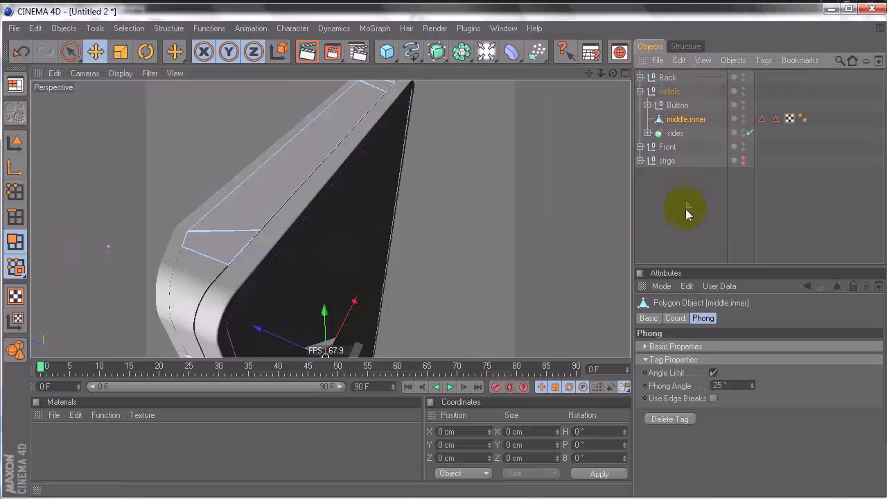
pyautogui.click(675, 211)
# Select the middle.inner mesh and hide the Back group to expose the mesh's rear side
pyautogui.click(683, 122)
pyautogui.keyDown('alt'); pyautogui.moveTo(502, 246); pyautogui.dragTo(376, 190); pyautogui.keyUp('alt')
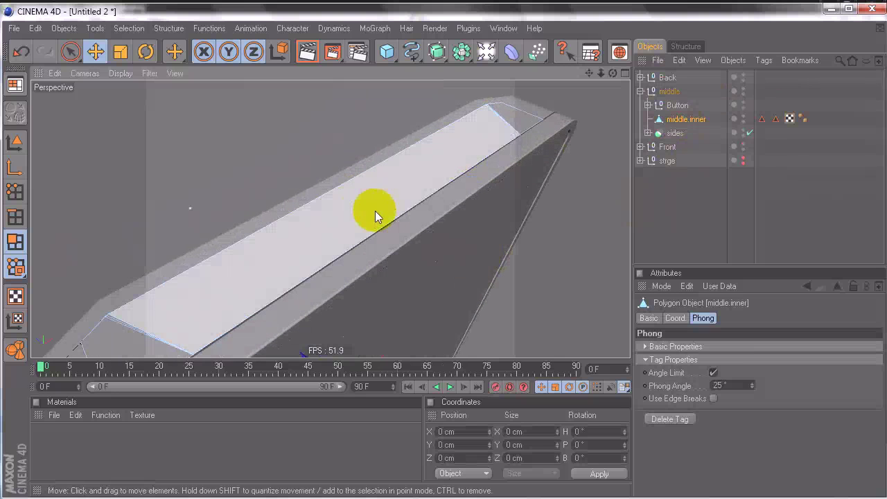
pyautogui.keyDown('alt'); pyautogui.doubleClick(742, 79); pyautogui.keyUp('alt')
pyautogui.keyDown('alt'); pyautogui.moveTo(478, 242); pyautogui.dragTo(421, 252); pyautogui.keyUp('alt')
pyautogui.scroll(-3, 421, 252)
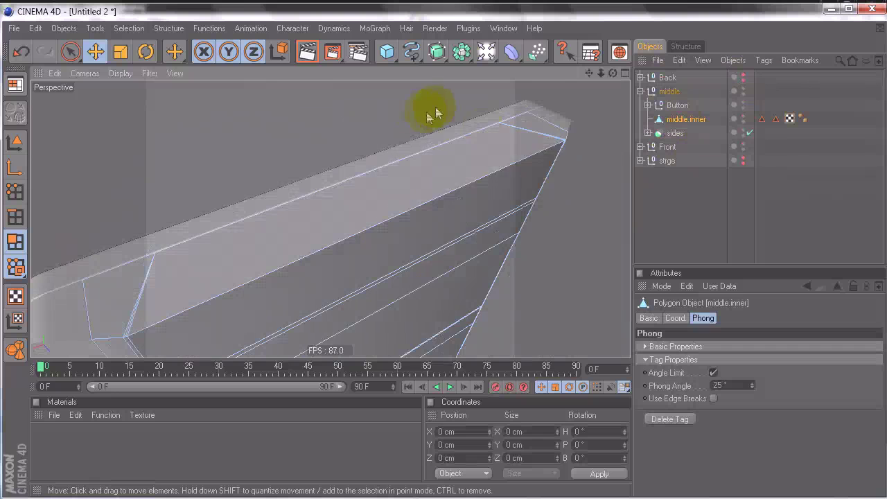
# Cut the middle.inner mesh lengthwise at two places across its width, using the Knife in Plane mode on the Y-Z plane
pyautogui.rightClick(419, 111)
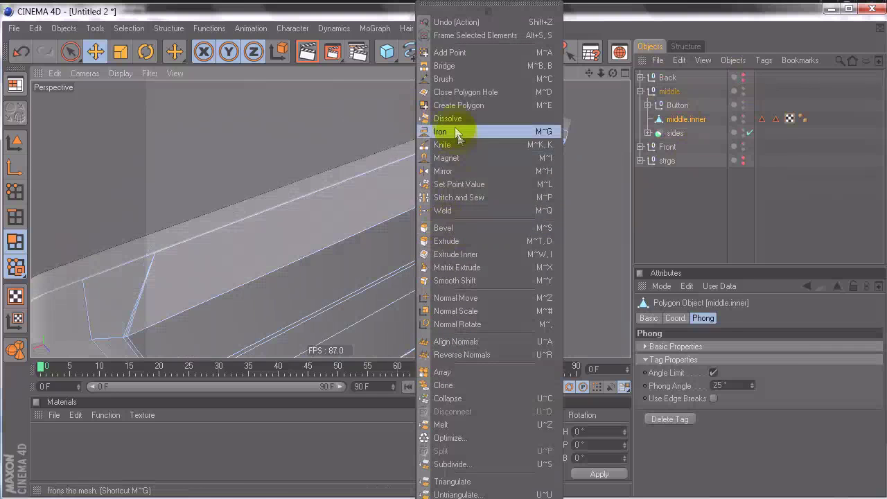
pyautogui.click(438, 144)
pyautogui.click(684, 347)
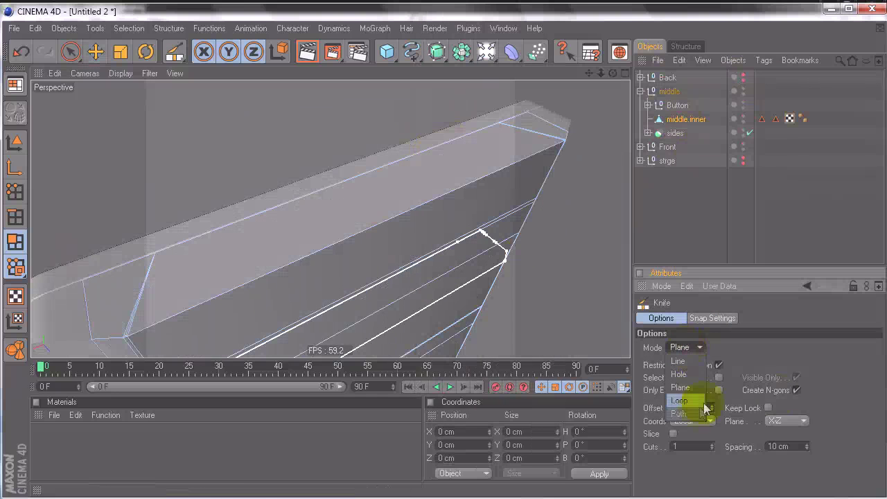
pyautogui.click(802, 421)
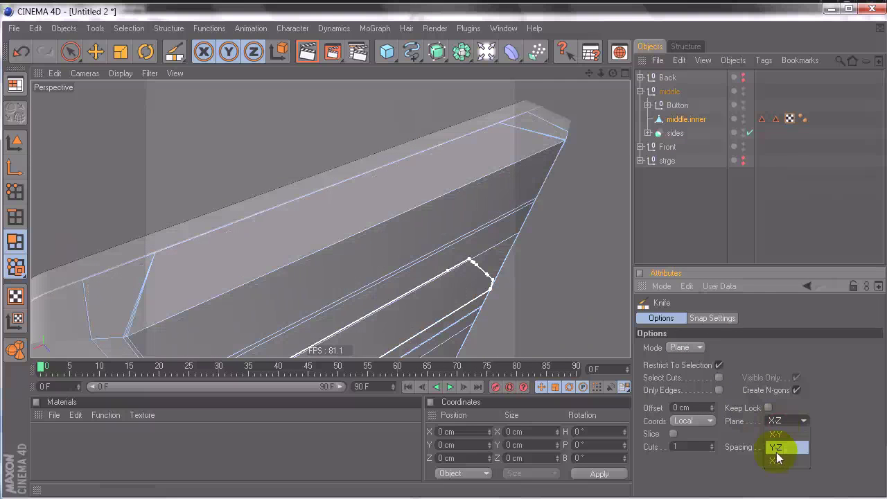
pyautogui.keyDown('alt'); pyautogui.moveTo(513, 302); pyautogui.dragTo(442, 257); pyautogui.keyUp('alt')
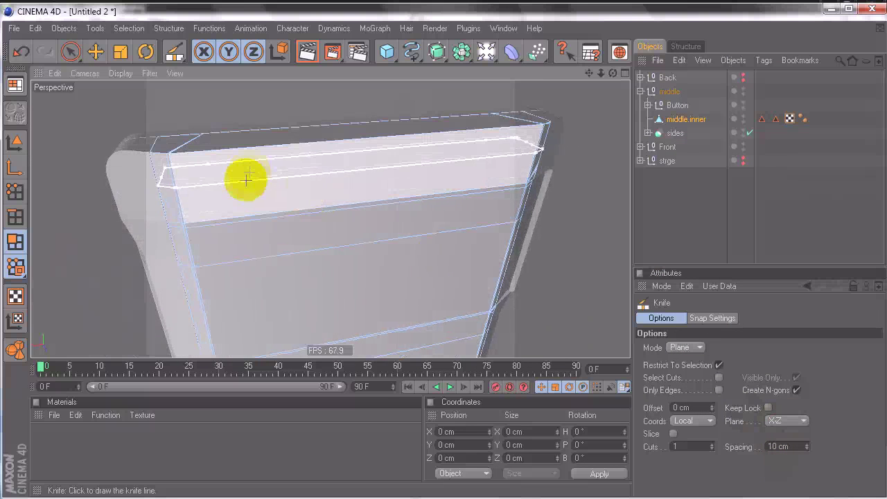
pyautogui.click(779, 424)
pyautogui.click(779, 420)
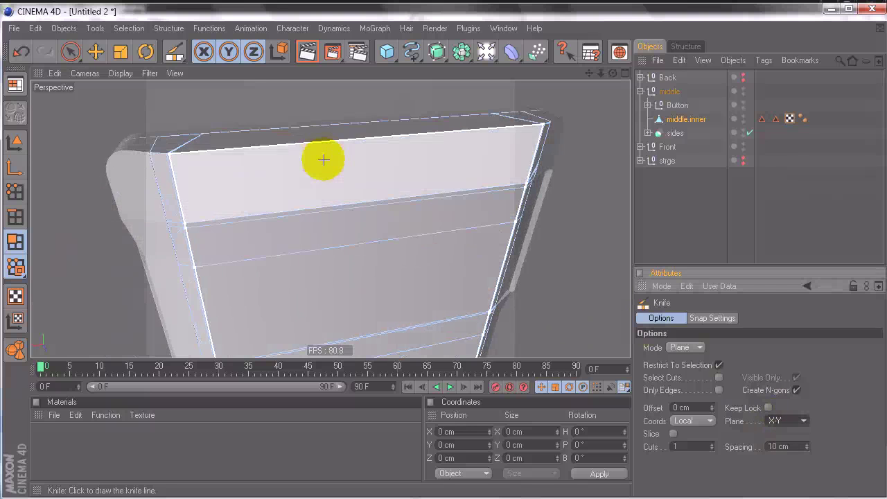
pyautogui.click(788, 446)
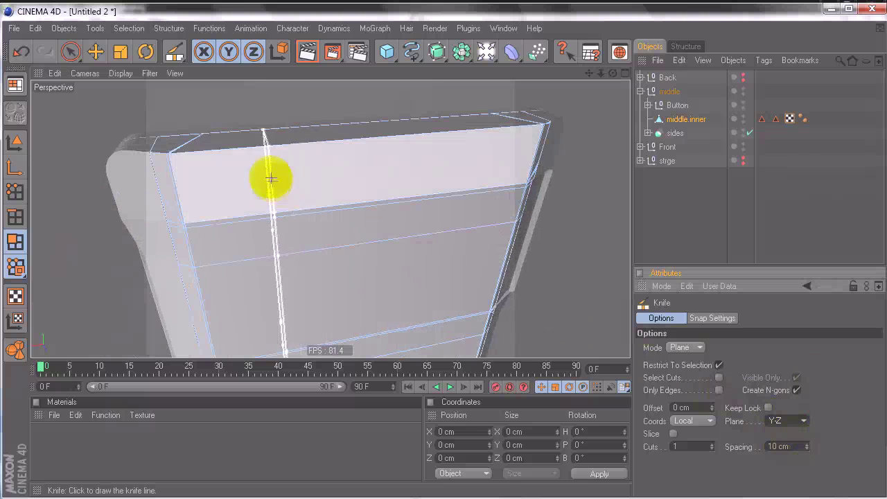
pyautogui.click(303, 178)
pyautogui.click(411, 176)
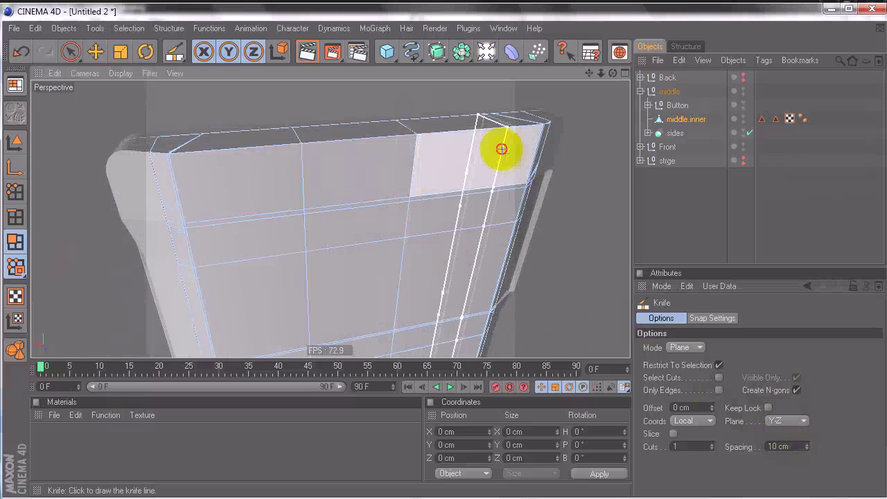
# Mirror the first cut's position by loop-selecting the second cut's points and setting their X position to -63.046 cm
pyautogui.keyDown('alt'); pyautogui.moveTo(501, 148); pyautogui.dragTo(431, 256); pyautogui.keyUp('alt')
pyautogui.click(134, 27)
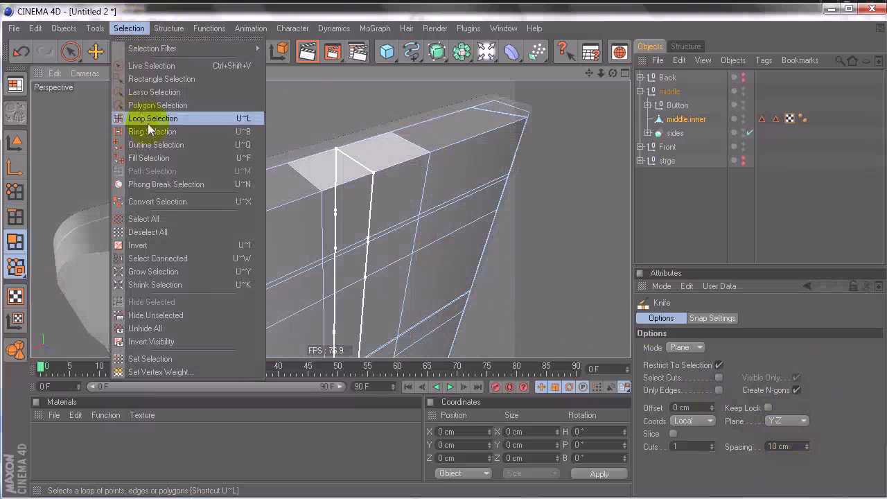
pyautogui.click(150, 121)
pyautogui.click(22, 195)
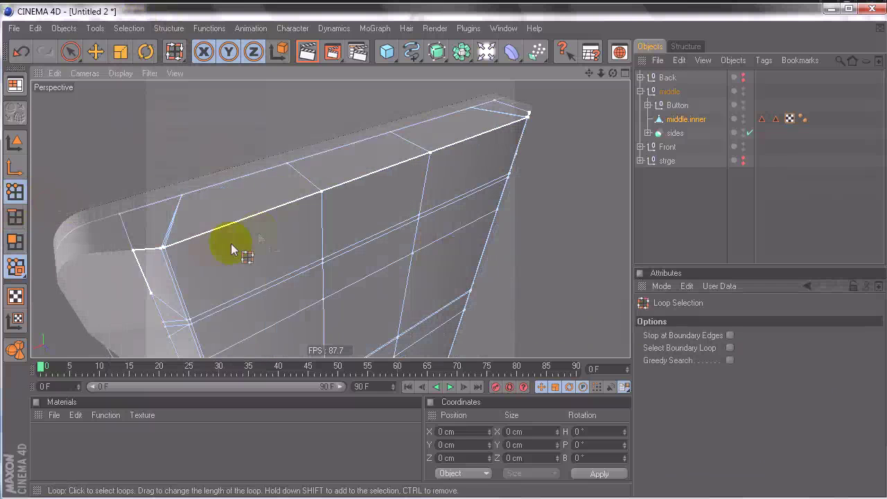
pyautogui.keyDown('alt'); pyautogui.moveTo(446, 255); pyautogui.dragTo(436, 229); pyautogui.keyUp('alt')
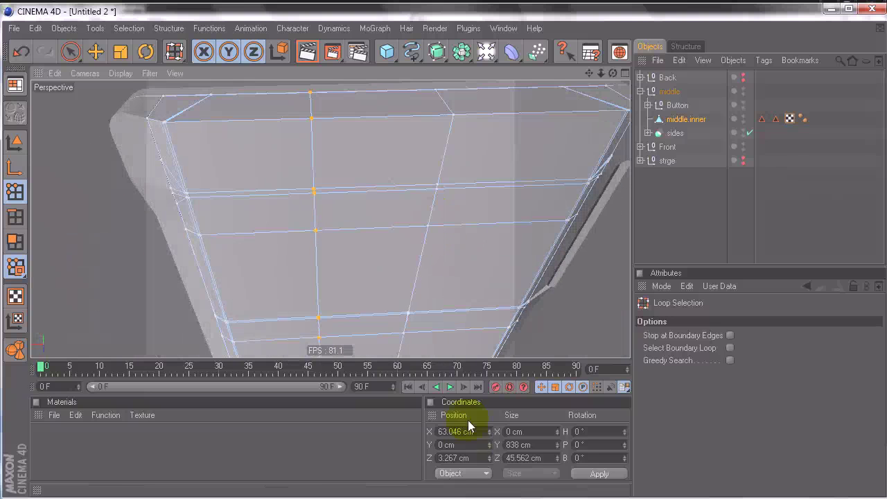
pyautogui.click(458, 458)
pyautogui.click(454, 138)
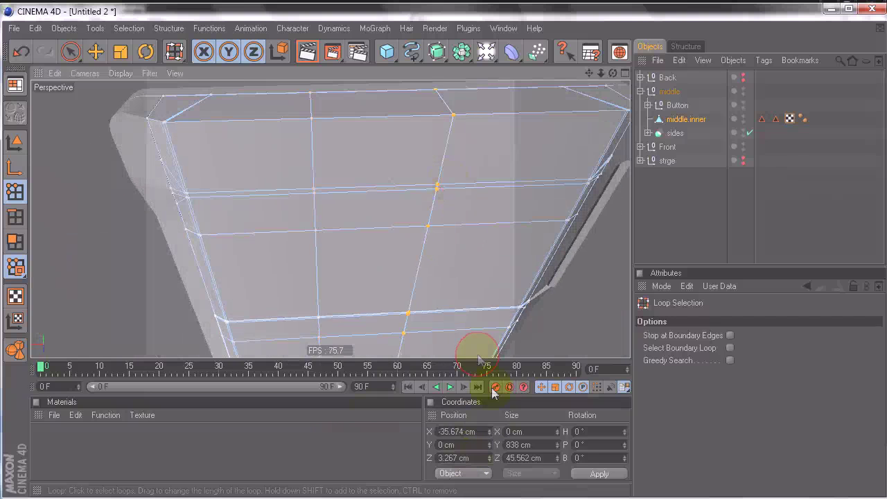
pyautogui.keyDown('alt'); pyautogui.moveTo(481, 317); pyautogui.dragTo(472, 265); pyautogui.keyUp('alt')
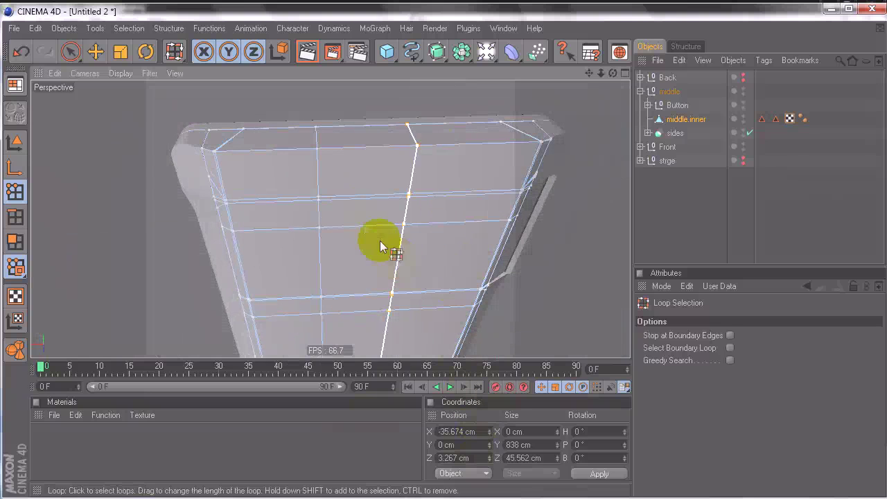
pyautogui.click(319, 176)
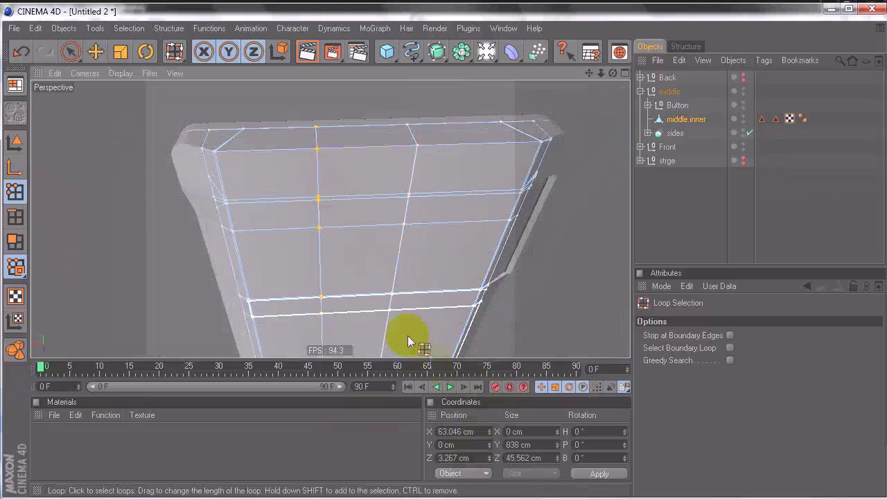
pyautogui.doubleClick(470, 431)
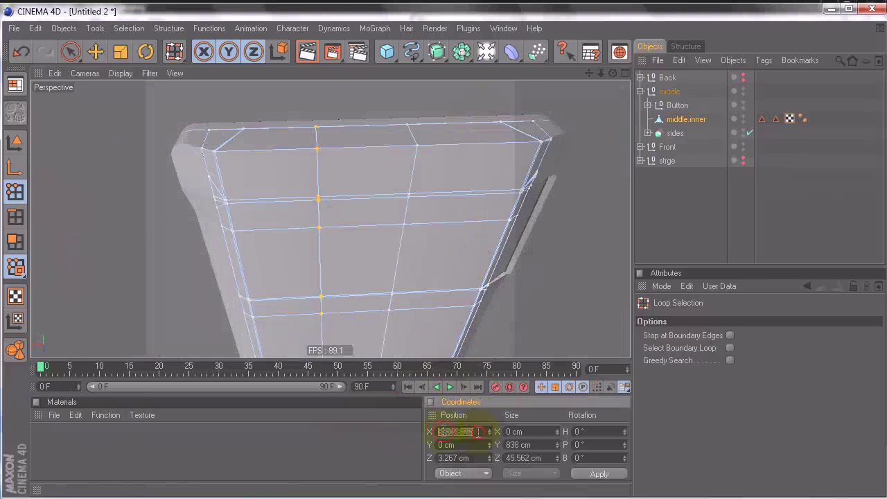
pyautogui.click(419, 159)
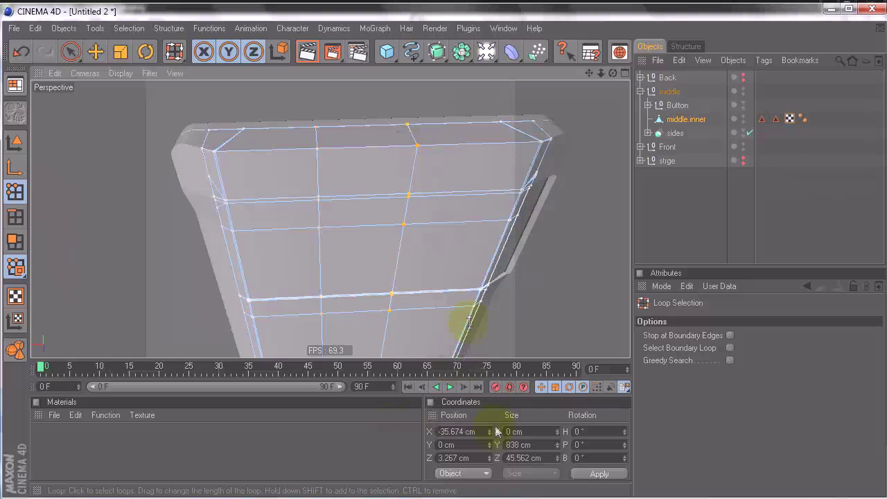
pyautogui.moveTo(477, 432); pyautogui.dragTo(375, 415)
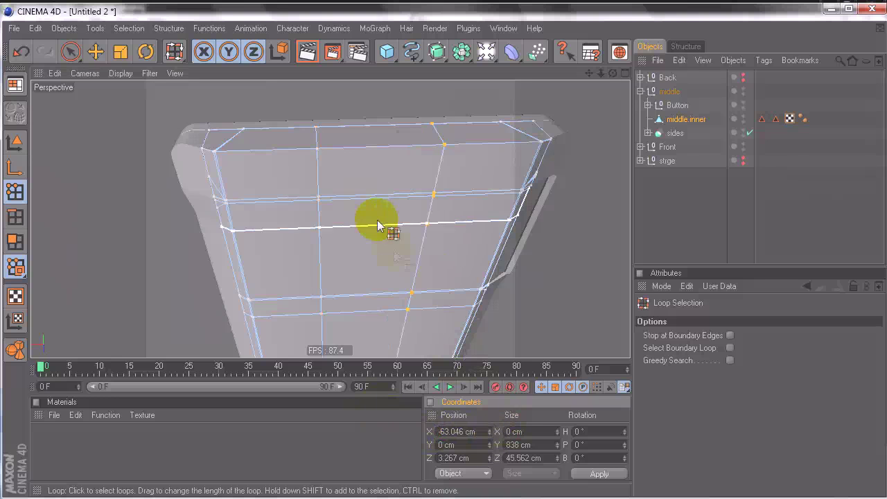
# Select the point loops of both lengthwise cuts and scale them closer together along X to about 92.65 cm
pyautogui.click(495, 224)
pyautogui.moveTo(467, 229)
pyautogui.keyDown('alt'); pyautogui.mouseDown()
pyautogui.moveTo(416, 254)
pyautogui.moveTo(461, 238)
pyautogui.mouseUp(); pyautogui.keyUp('alt')
pyautogui.press('t')
pyautogui.keyDown('alt'); pyautogui.moveTo(407, 321); pyautogui.dragTo(356, 367); pyautogui.keyUp('alt')
pyautogui.keyDown('alt'); pyautogui.moveTo(365, 297); pyautogui.dragTo(362, 265); pyautogui.keyUp('alt')
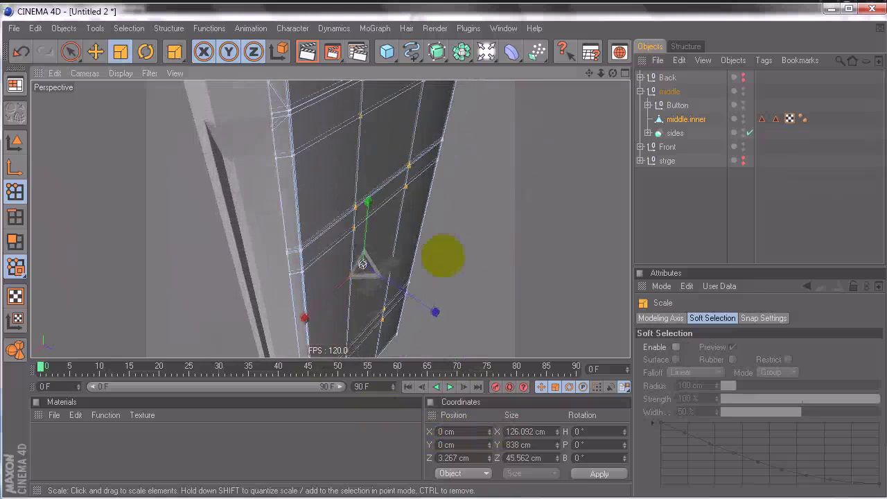
pyautogui.moveTo(302, 317); pyautogui.dragTo(395, 281)
pyautogui.moveTo(280, 332); pyautogui.dragTo(443, 257)
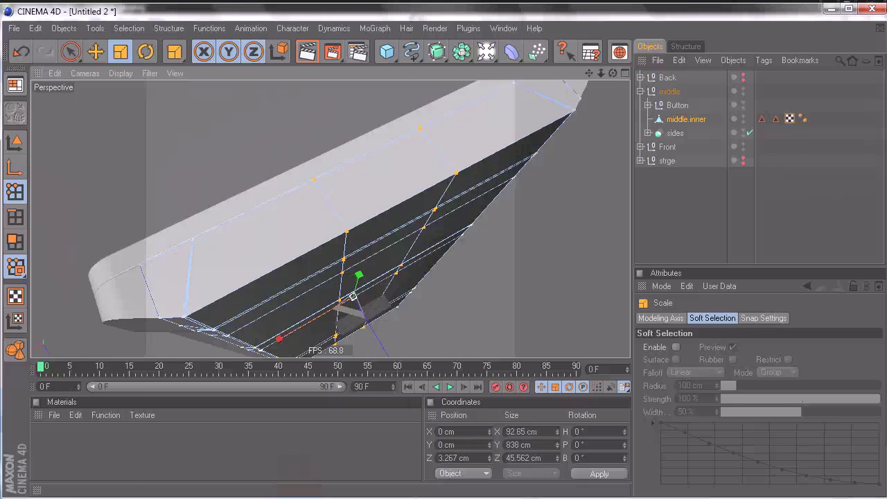
# Switch to Windows Photo Gallery and browse the Zune HD reference photos to examine the device's edges and button area
pyautogui.hotkey('alt', 'Tab')
pyautogui.click(682, 418)
pyautogui.click(682, 418)
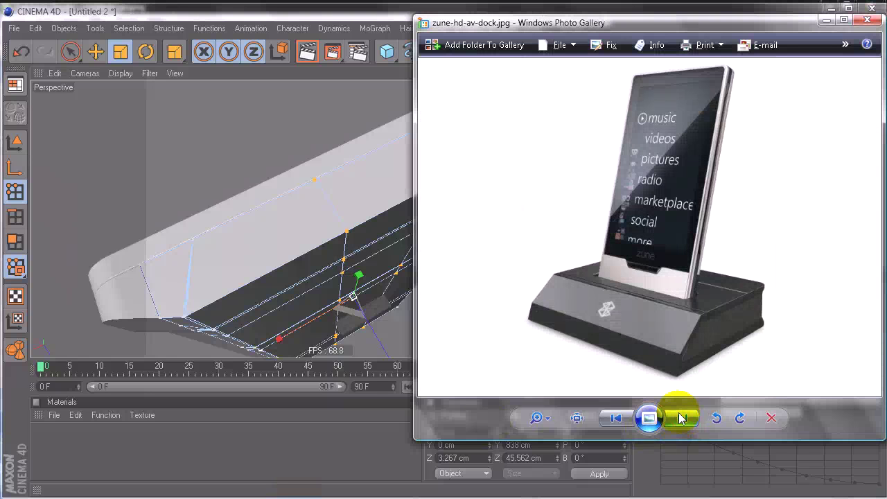
pyautogui.click(682, 418)
pyautogui.click(681, 418)
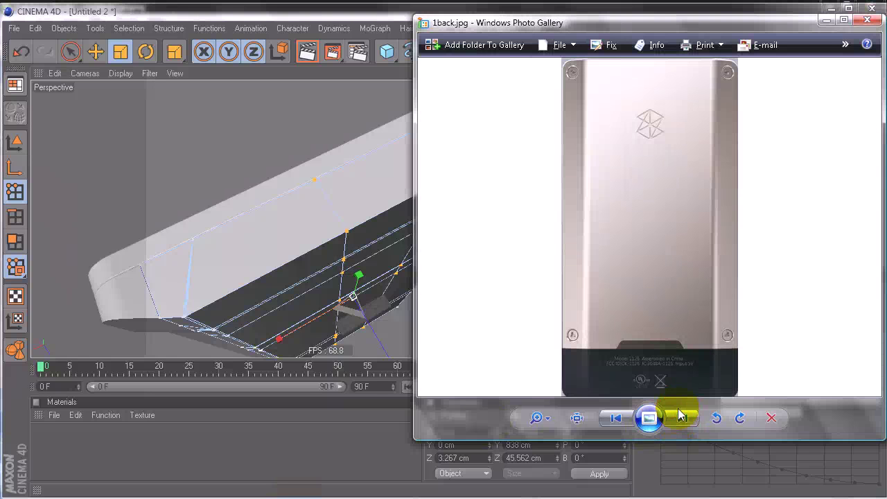
pyautogui.click(679, 417)
pyautogui.click(678, 417)
pyautogui.click(675, 418)
pyautogui.click(674, 419)
pyautogui.click(672, 418)
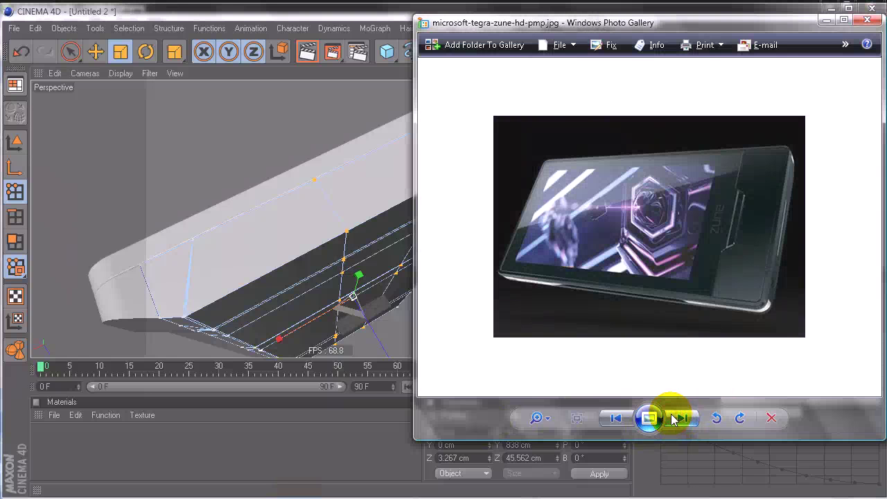
pyautogui.click(673, 419)
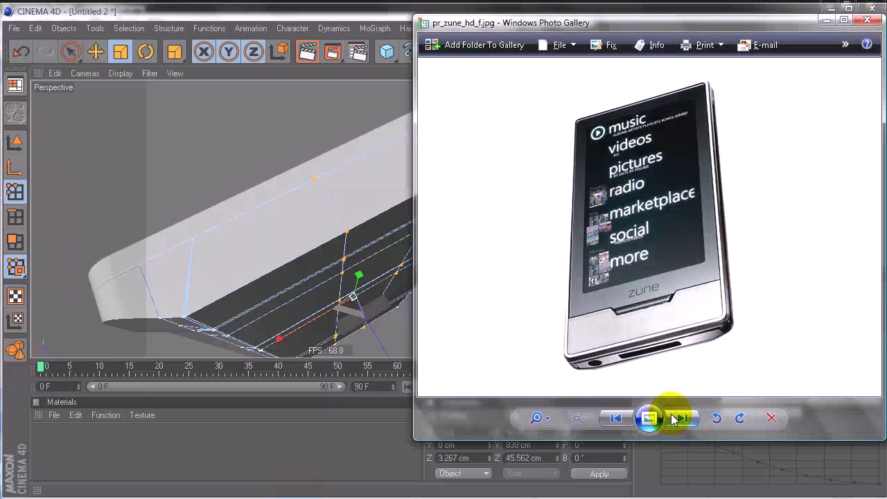
pyautogui.click(673, 418)
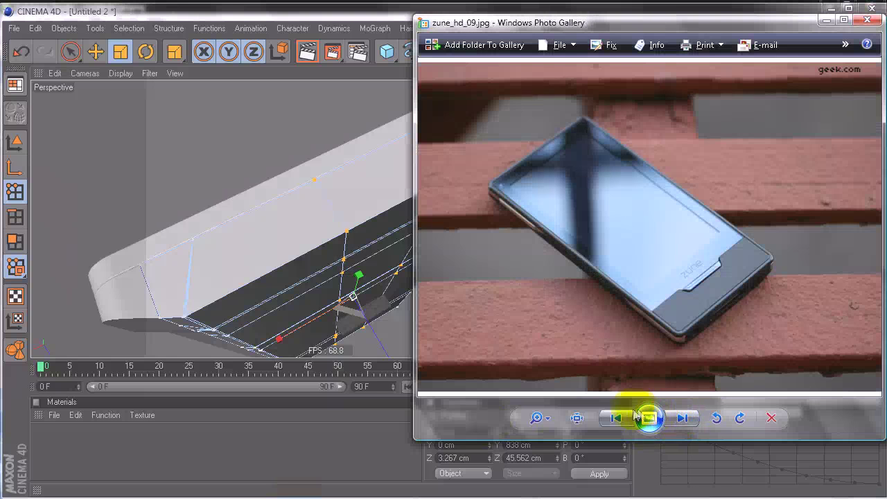
pyautogui.click(674, 418)
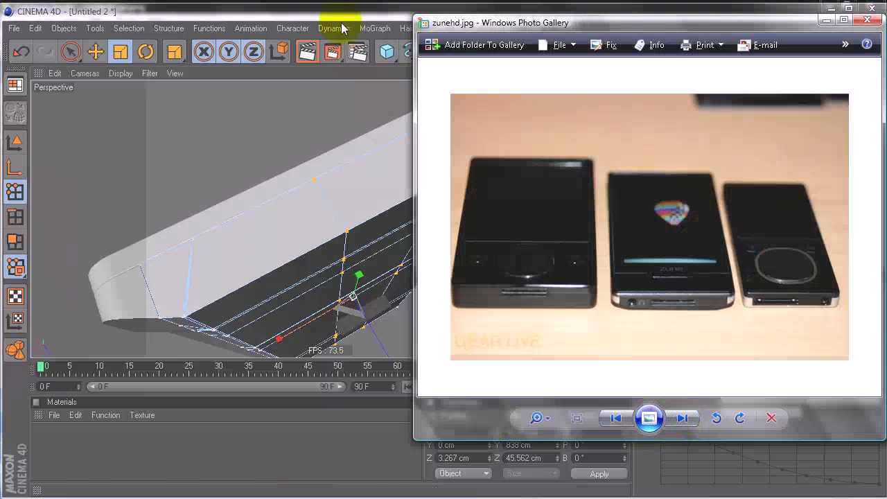
pyautogui.click(341, 20)
# Select the middle polygon on the end face of middle.inner and inset it by 0.3 cm using Extrude Inner
pyautogui.moveTo(431, 259)
pyautogui.keyDown('alt'); pyautogui.mouseDown()
pyautogui.moveTo(455, 129)
pyautogui.moveTo(443, 258)
pyautogui.mouseUp(); pyautogui.keyUp('alt')
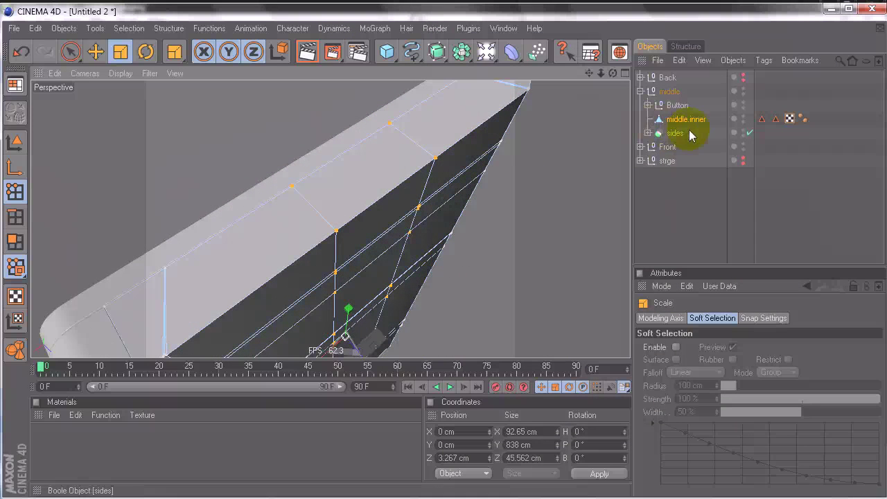
pyautogui.click(16, 241)
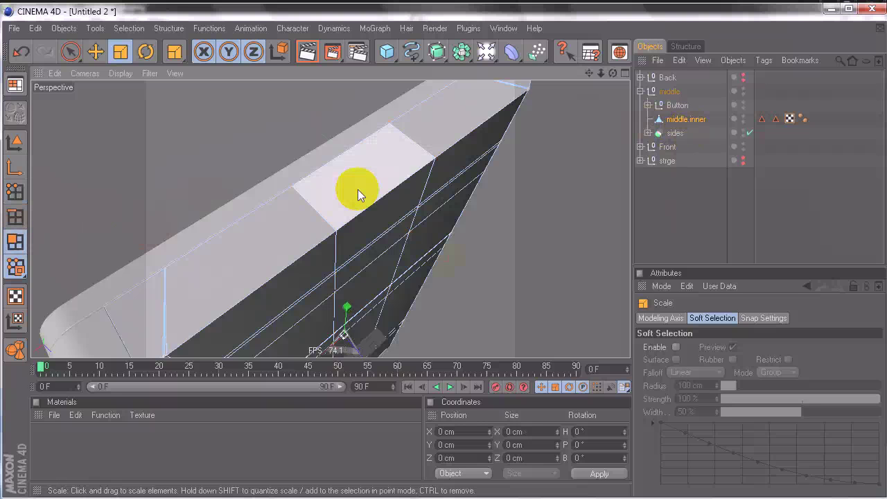
pyautogui.click(357, 189)
pyautogui.keyDown('alt'); pyautogui.moveTo(443, 257); pyautogui.dragTo(534, 242); pyautogui.keyUp('alt')
pyautogui.rightClick(534, 242)
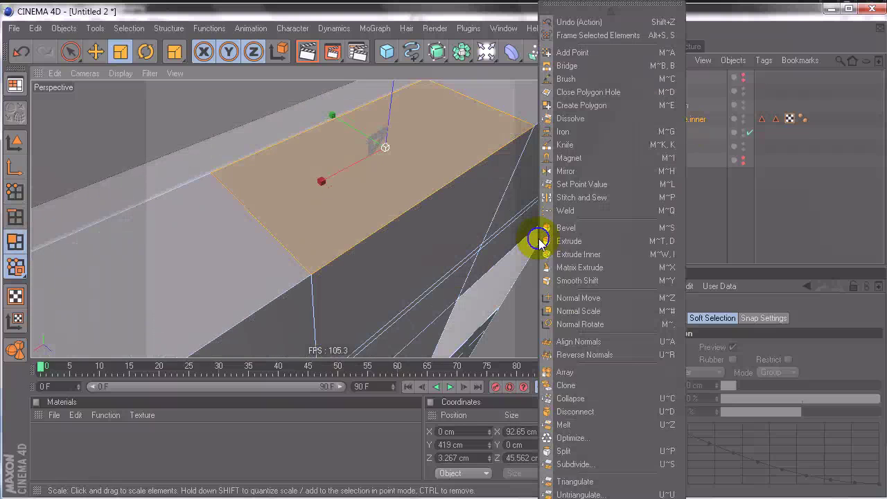
pyautogui.click(580, 254)
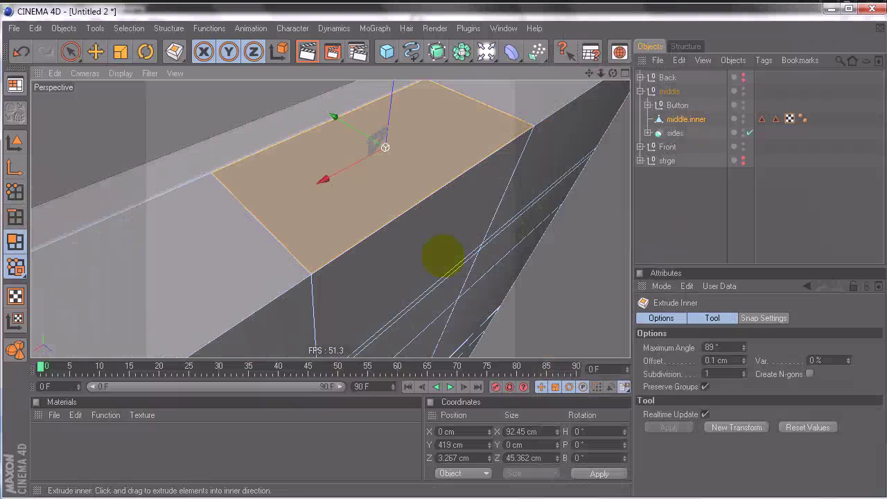
# Extrude the inset polygon 17.1 cm down into the body
pyautogui.rightClick(568, 267)
pyautogui.click(587, 240)
pyautogui.moveTo(575, 257); pyautogui.dragTo(439, 257)
# Apply another 0.3 cm Extrude Inner to the polygon on the recess floor
pyautogui.rightClick(574, 258)
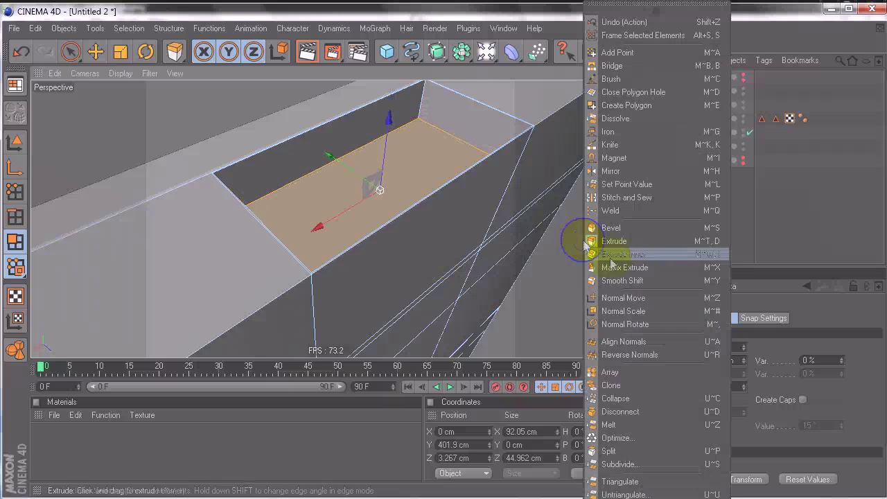
pyautogui.click(590, 254)
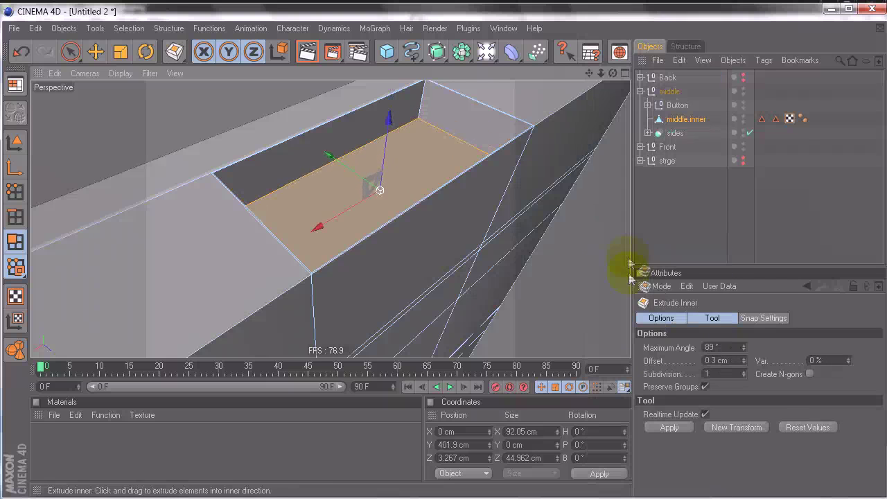
pyautogui.click(660, 425)
# Extrude the inset floor polygon back outward by 17.1 cm to form the button block
pyautogui.rightClick(562, 292)
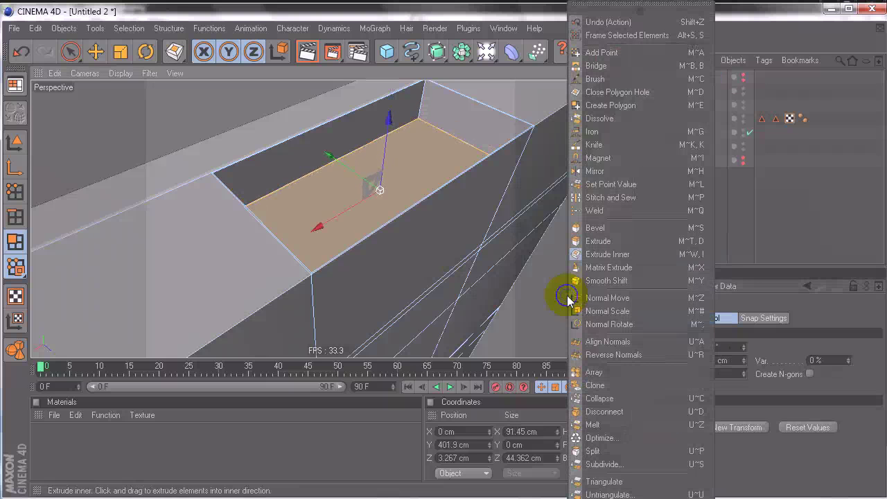
pyautogui.click(596, 243)
pyautogui.click(702, 360)
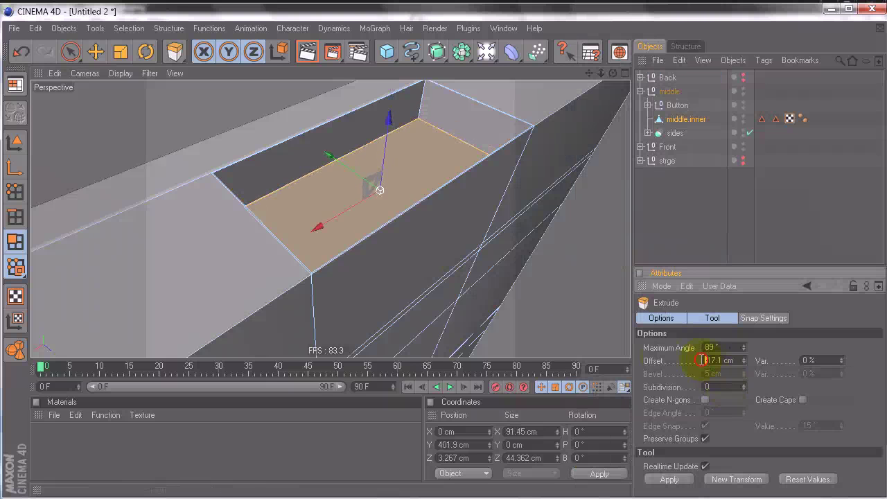
pyautogui.press('Return')
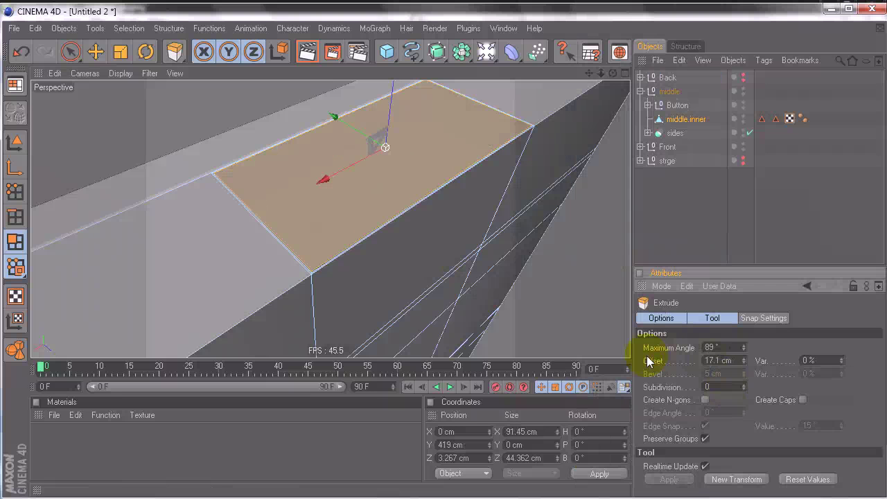
# Bevel the button's outer face with a 1.3 cm inner offset, Linear type and a subdivision of 0
pyautogui.keyDown('alt'); pyautogui.moveTo(474, 224); pyautogui.dragTo(443, 257); pyautogui.keyUp('alt')
pyautogui.rightClick(474, 224)
pyautogui.click(478, 224)
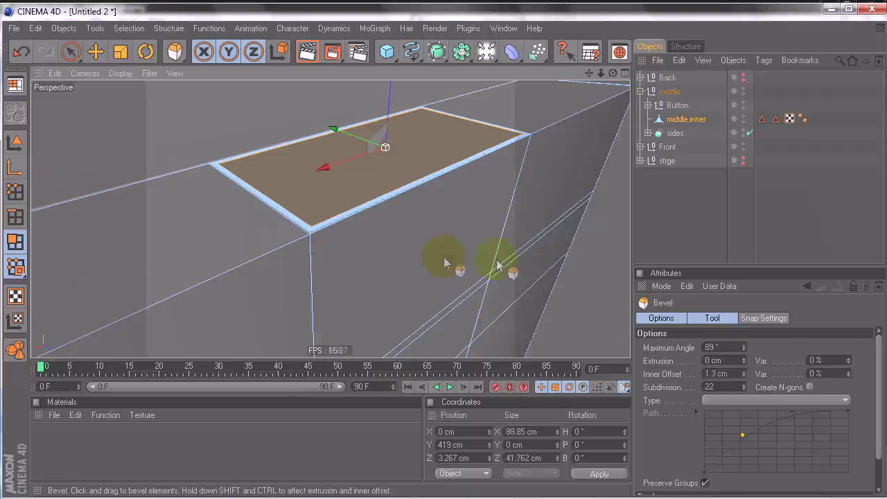
pyautogui.click(733, 402)
pyautogui.click(736, 414)
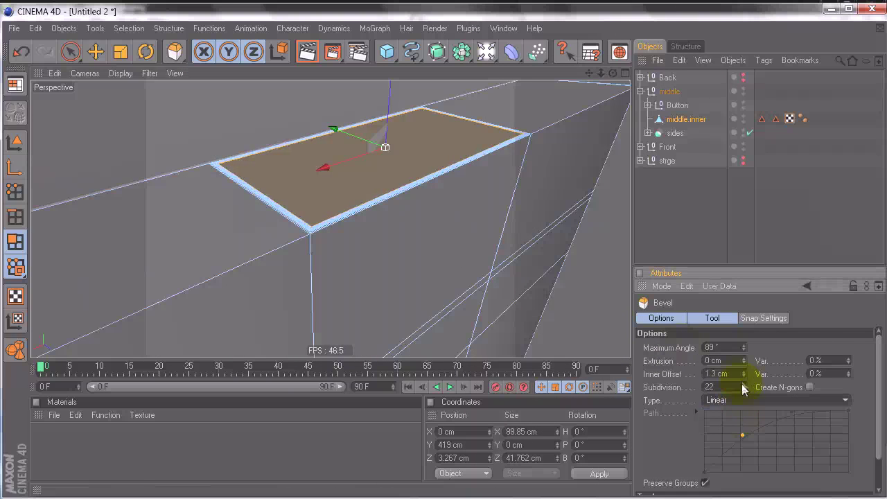
pyautogui.moveTo(743, 388); pyautogui.dragTo(741, 400)
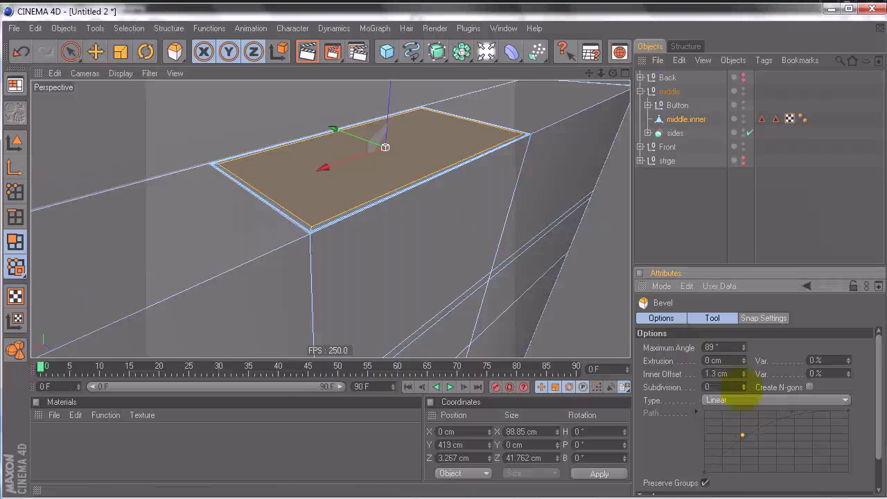
# Set the bevel's extrusion on the button face to 0.7 cm
pyautogui.keyDown('alt'); pyautogui.moveTo(458, 267); pyautogui.dragTo(443, 255); pyautogui.keyUp('alt')
pyautogui.click(744, 358)
pyautogui.keyDown('alt'); pyautogui.moveTo(443, 254); pyautogui.dragTo(524, 220, button='right'); pyautogui.keyUp('alt')
pyautogui.click(744, 363)
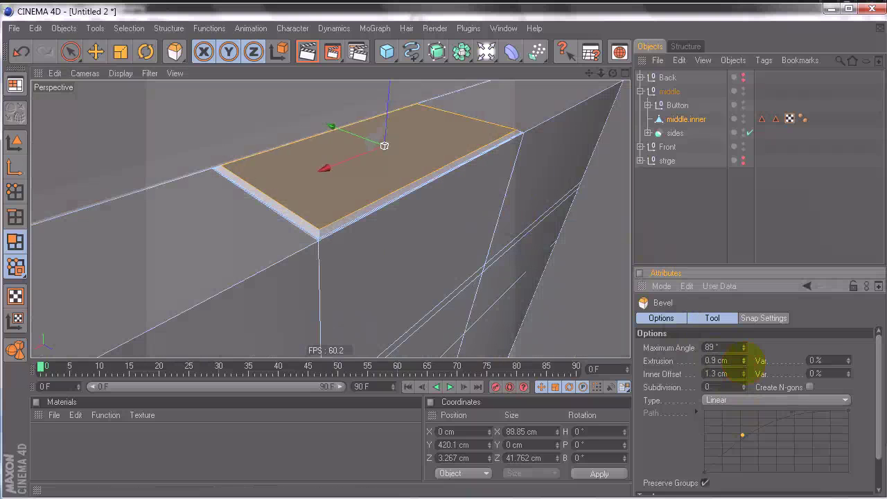
pyautogui.moveTo(744, 361); pyautogui.dragTo(746, 369)
pyautogui.click(743, 358)
pyautogui.moveTo(438, 258)
pyautogui.keyDown('alt'); pyautogui.mouseDown(button='right')
pyautogui.moveTo(449, 257)
pyautogui.moveTo(441, 255)
pyautogui.mouseUp(button='right'); pyautogui.keyUp('alt')
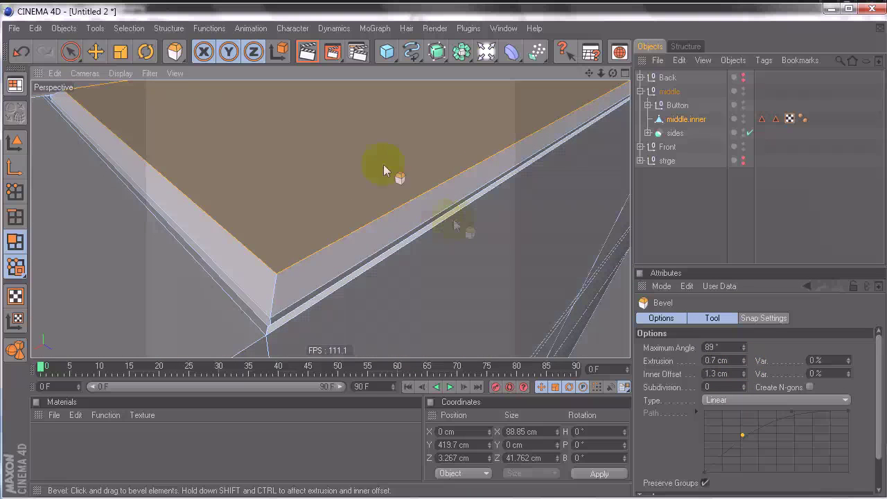
# Select the button's outer face together with its bevel and side-wall polygon loops using Loop Selection
pyautogui.click(70, 51)
pyautogui.click(129, 28)
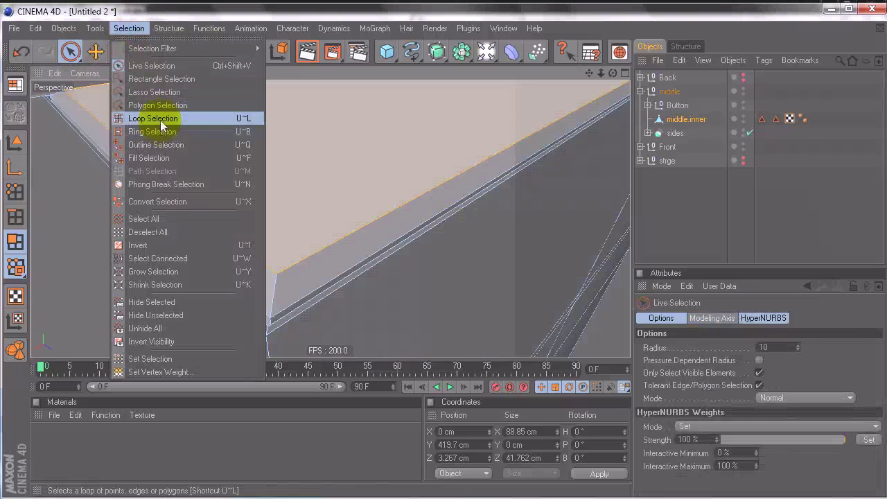
pyautogui.click(160, 118)
pyautogui.click(269, 311)
pyautogui.keyDown('shift'); pyautogui.click(272, 325); pyautogui.keyUp('shift')
pyautogui.keyDown('alt'); pyautogui.moveTo(387, 149); pyautogui.dragTo(439, 254, button='right'); pyautogui.keyUp('alt')
pyautogui.keyDown('alt'); pyautogui.moveTo(386, 148); pyautogui.dragTo(444, 250); pyautogui.keyUp('alt')
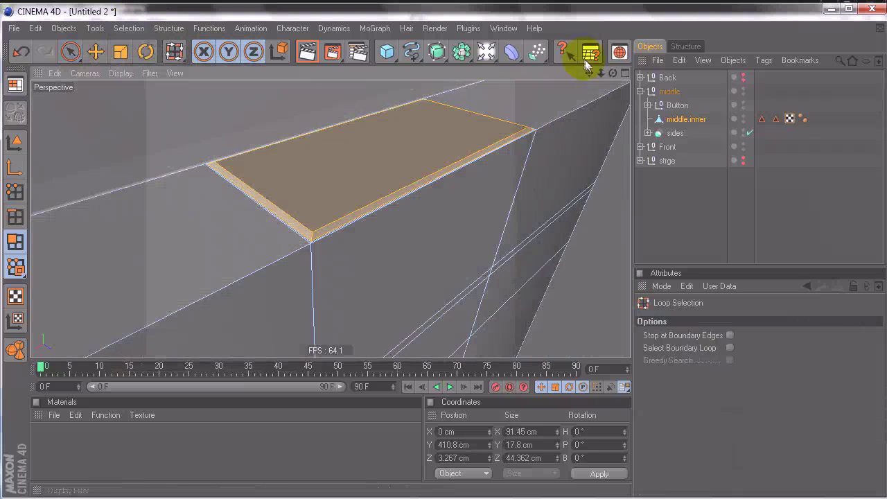
pyautogui.click(683, 120)
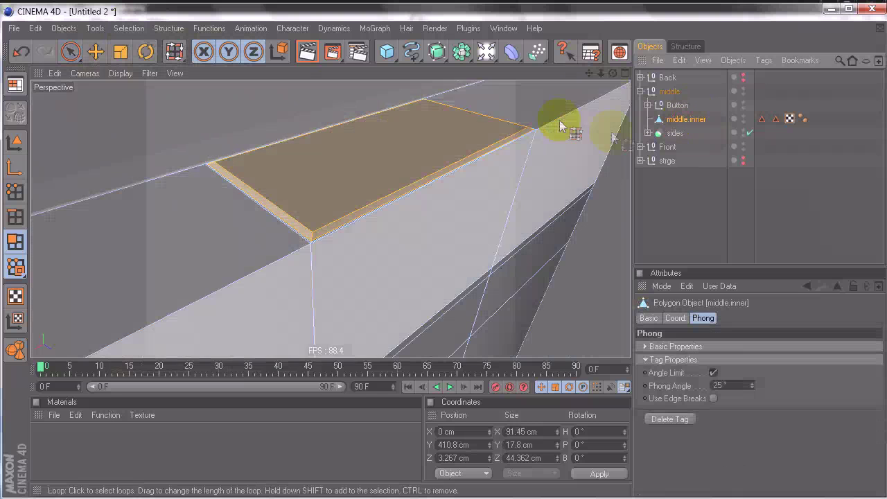
pyautogui.keyDown('alt'); pyautogui.moveTo(293, 228); pyautogui.dragTo(444, 256, button='right'); pyautogui.keyUp('alt')
pyautogui.keyDown('alt'); pyautogui.moveTo(444, 256); pyautogui.dragTo(277, 222); pyautogui.keyUp('alt')
pyautogui.click(126, 28)
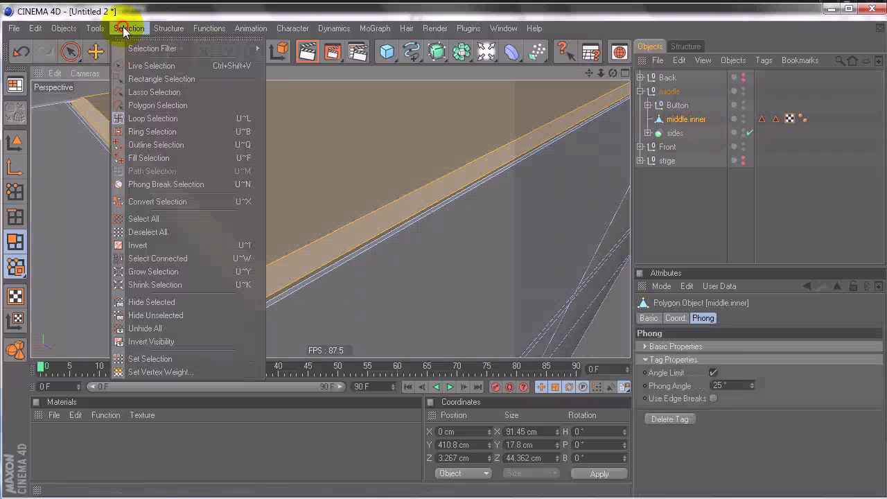
pyautogui.click(153, 118)
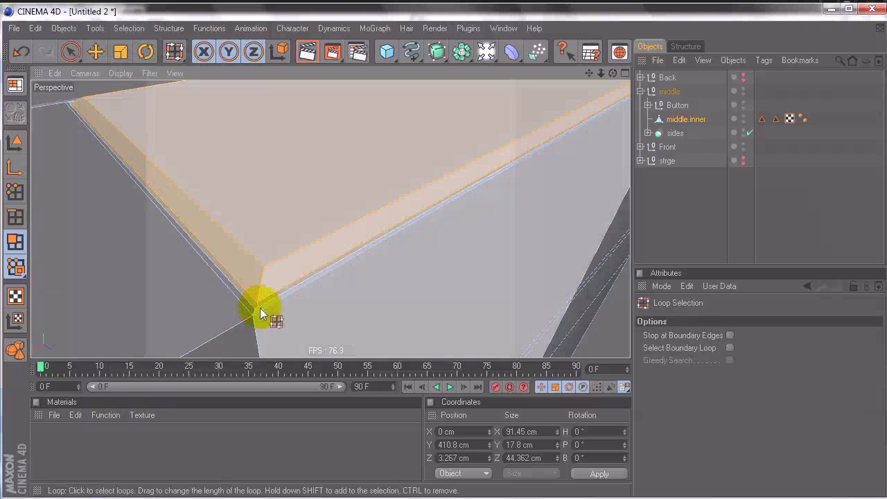
pyautogui.click(259, 312)
pyautogui.click(258, 281)
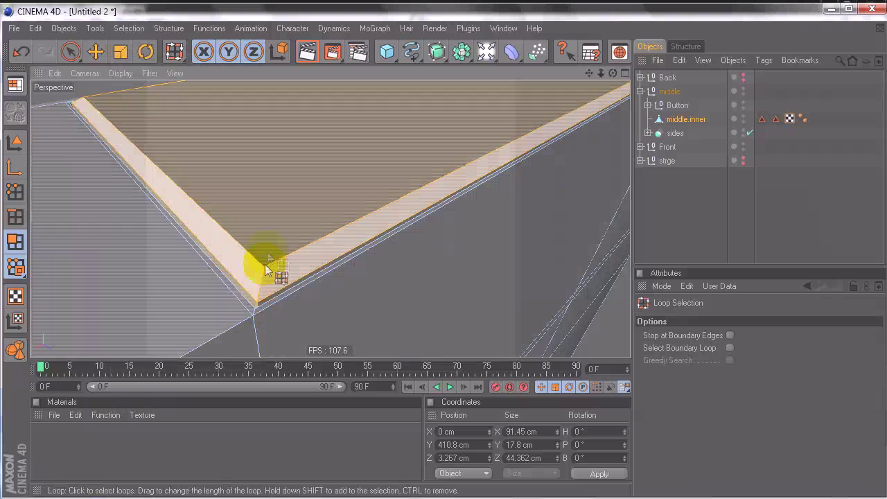
pyautogui.click(258, 213)
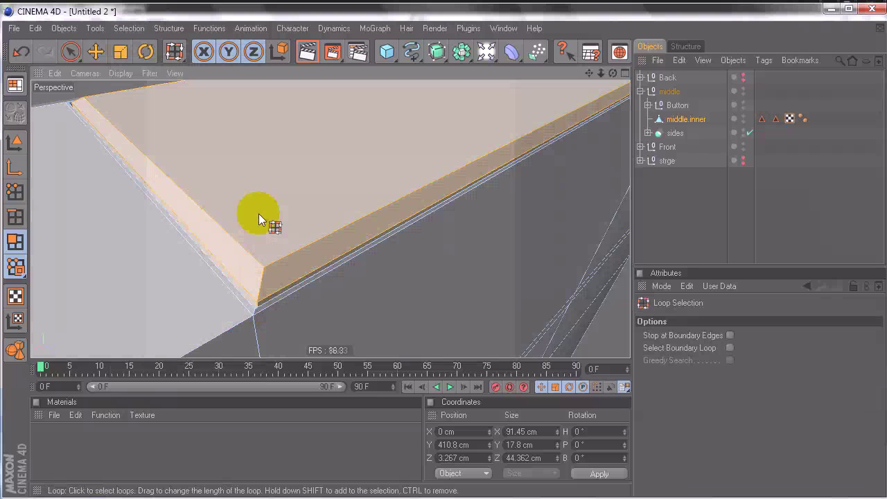
pyautogui.click(277, 225)
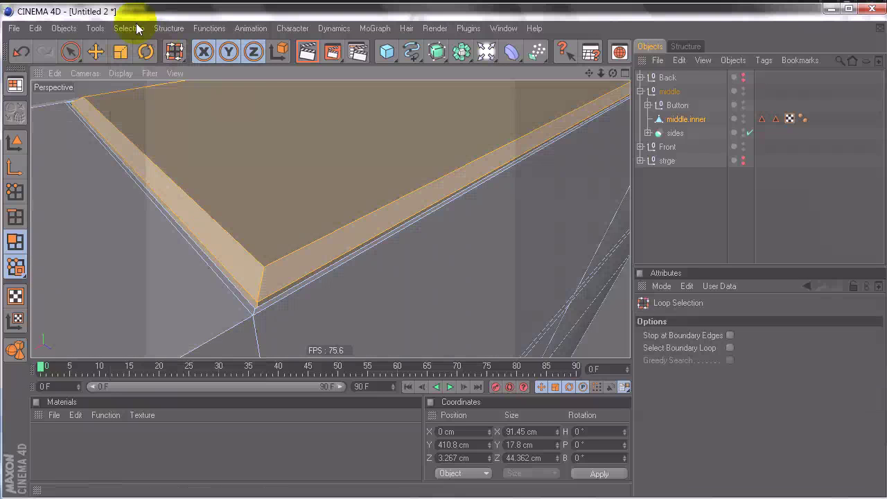
# Store the selected polygons as a selection set named "button"
pyautogui.click(138, 28)
pyautogui.click(206, 361)
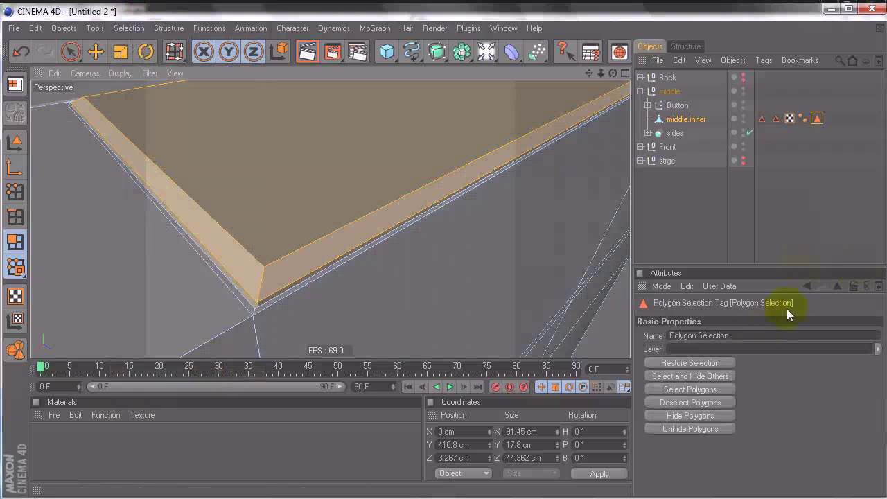
pyautogui.doubleClick(745, 336)
pyautogui.write('button')
pyautogui.press('Return')
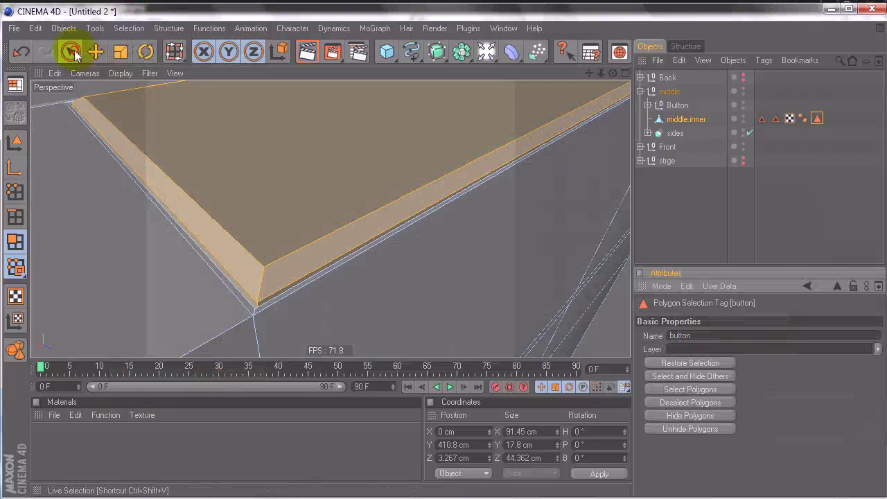
# Deselect the middle.inner object and render the perspective view to check the button in the end face
pyautogui.click(70, 51)
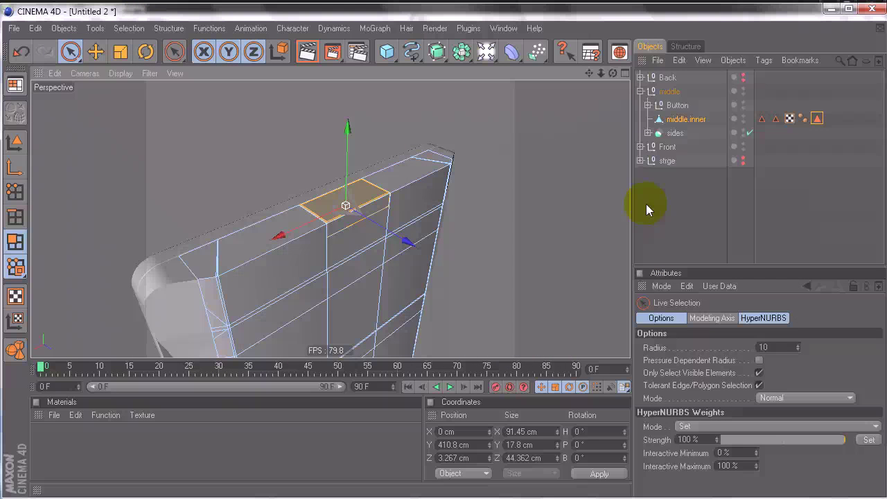
pyautogui.keyDown('alt'); pyautogui.moveTo(360, 246); pyautogui.dragTo(441, 257, button='right'); pyautogui.keyUp('alt')
pyautogui.click(673, 224)
pyautogui.keyDown('alt'); pyautogui.moveTo(573, 196); pyautogui.dragTo(515, 186, button='right'); pyautogui.keyUp('alt')
pyautogui.moveTo(478, 183)
pyautogui.keyDown('alt'); pyautogui.mouseDown()
pyautogui.moveTo(438, 258)
pyautogui.moveTo(481, 186)
pyautogui.mouseUp(); pyautogui.keyUp('alt')
pyautogui.keyDown('alt'); pyautogui.moveTo(481, 186); pyautogui.dragTo(462, 214, button='right'); pyautogui.keyUp('alt')
pyautogui.keyDown('alt'); pyautogui.moveTo(382, 255); pyautogui.dragTo(350, 125); pyautogui.keyUp('alt')
pyautogui.click(307, 51)
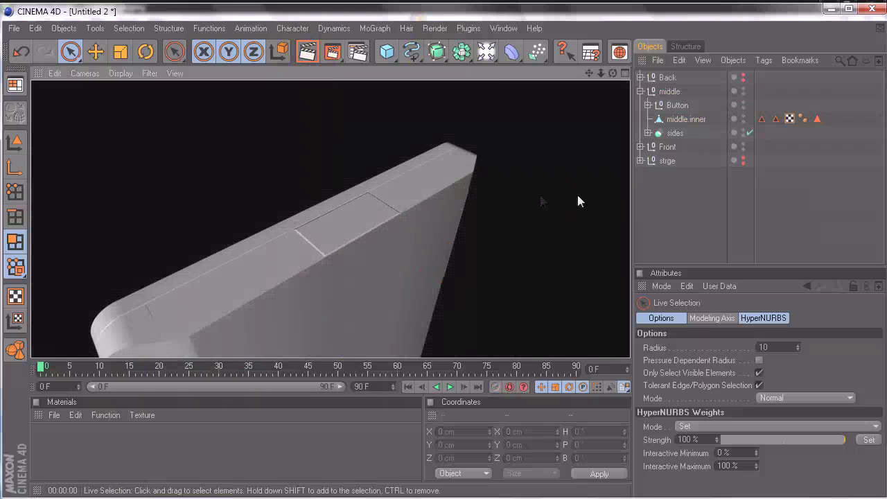
pyautogui.click(331, 254)
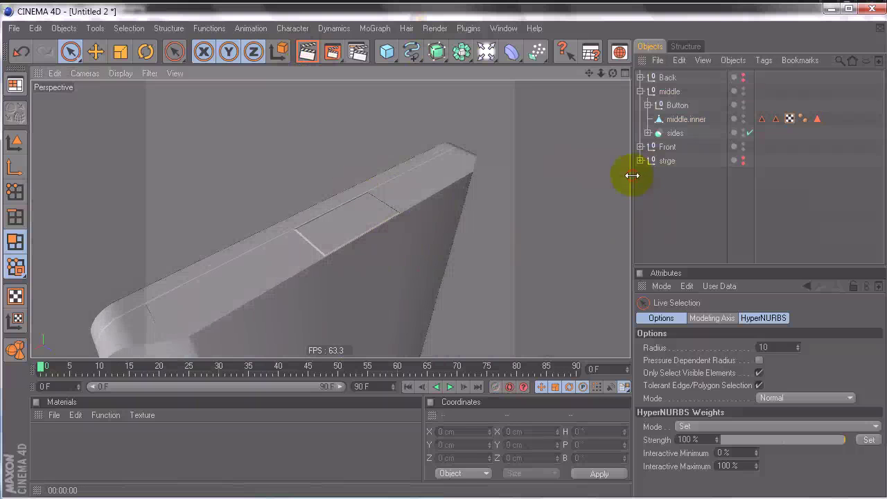
# Render a close-up of the button to inspect its gap and bevelled edges
pyautogui.moveTo(632, 175); pyautogui.dragTo(634, 175)
pyautogui.keyDown('alt'); pyautogui.moveTo(444, 249); pyautogui.dragTo(446, 257); pyautogui.keyUp('alt')
pyautogui.keyDown('alt'); pyautogui.moveTo(445, 257); pyautogui.dragTo(441, 256, button='right'); pyautogui.keyUp('alt')
pyautogui.click(305, 53)
pyautogui.click(306, 53)
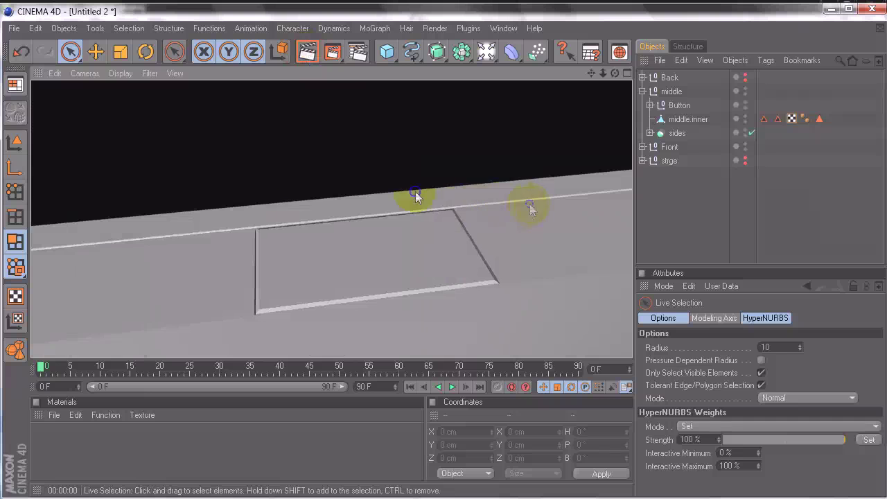
pyautogui.click(416, 192)
pyautogui.moveTo(634, 224); pyautogui.dragTo(632, 226)
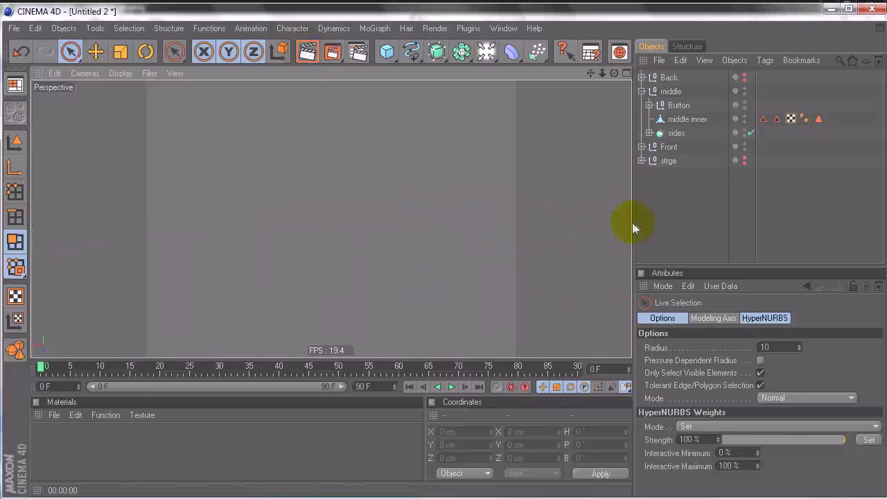
# Select the central polygon of middle.inner's bottom end face and inset it with Extrude Inner by about 12.4 cm
pyautogui.click(670, 199)
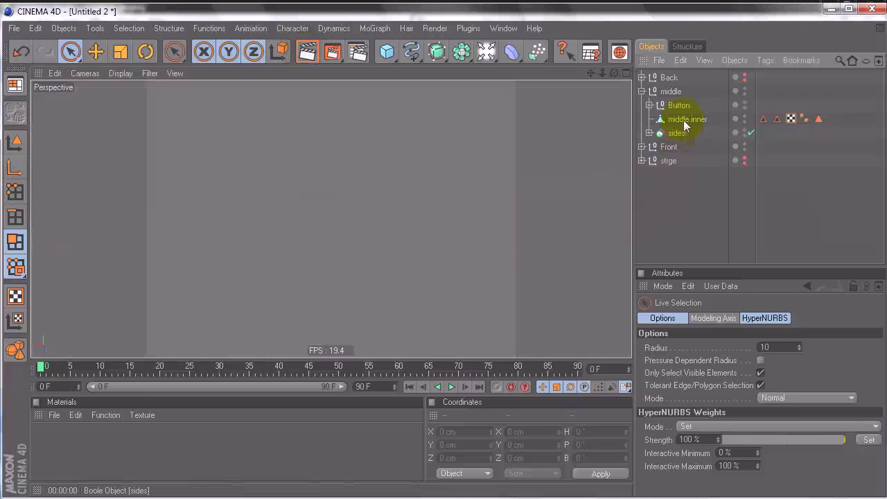
pyautogui.click(685, 125)
pyautogui.scroll(-5, 516, 203)
pyautogui.click(686, 203)
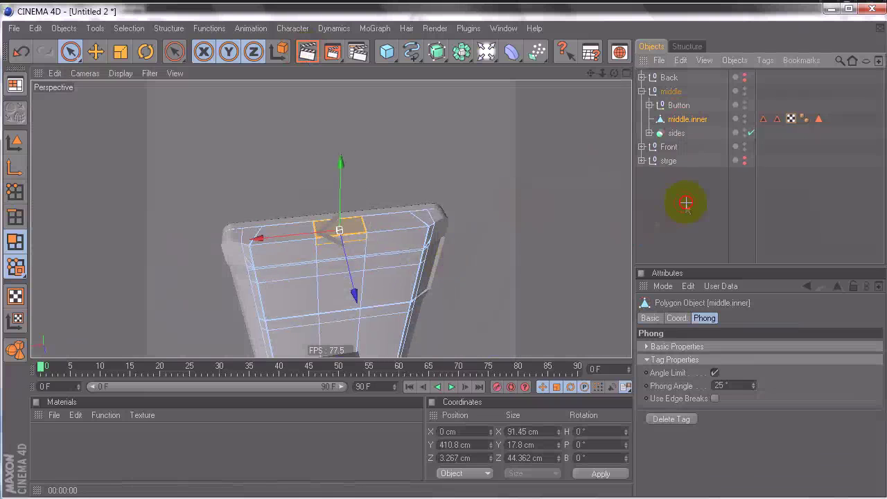
pyautogui.keyDown('alt'); pyautogui.moveTo(465, 218); pyautogui.dragTo(437, 259); pyautogui.keyUp('alt')
pyautogui.keyDown('alt'); pyautogui.moveTo(437, 260); pyautogui.dragTo(455, 256, button='right'); pyautogui.keyUp('alt')
pyautogui.keyDown('alt'); pyautogui.moveTo(446, 259); pyautogui.dragTo(471, 272); pyautogui.keyUp('alt')
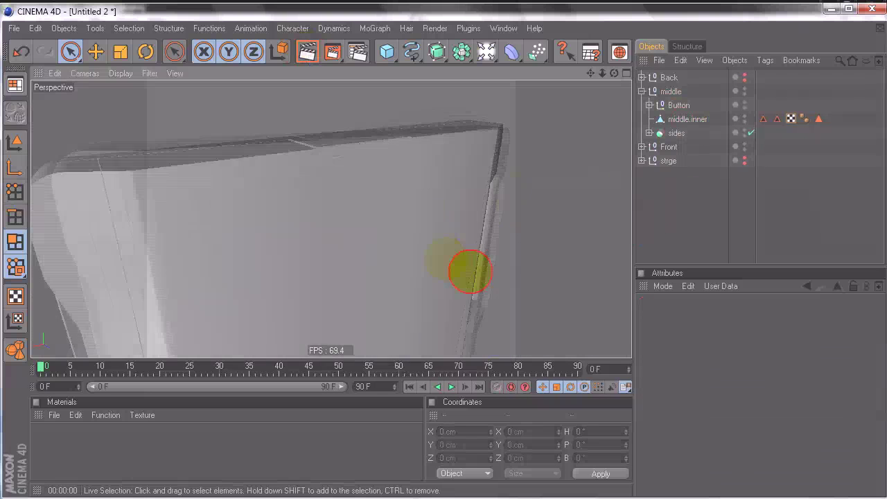
pyautogui.click(686, 120)
pyautogui.scroll(5, 451, 255)
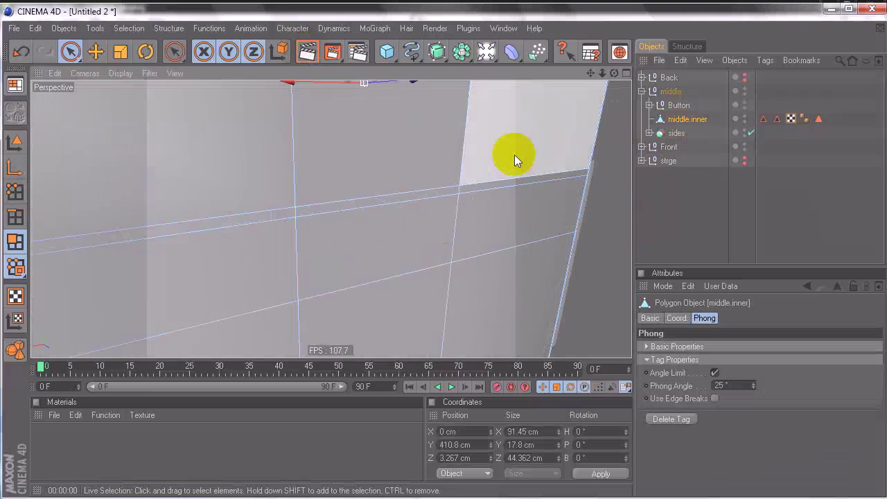
pyautogui.scroll(-10, 445, 257)
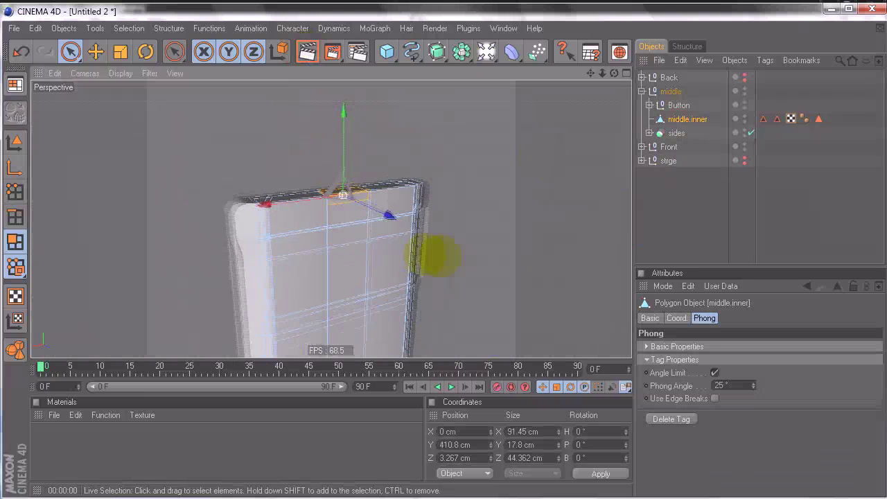
pyautogui.keyDown('alt'); pyautogui.moveTo(523, 248); pyautogui.dragTo(444, 251, button='middle'); pyautogui.keyUp('alt')
pyautogui.keyDown('alt'); pyautogui.moveTo(492, 197); pyautogui.dragTo(487, 260); pyautogui.keyUp('alt')
pyautogui.click(372, 142)
pyautogui.rightClick(487, 259)
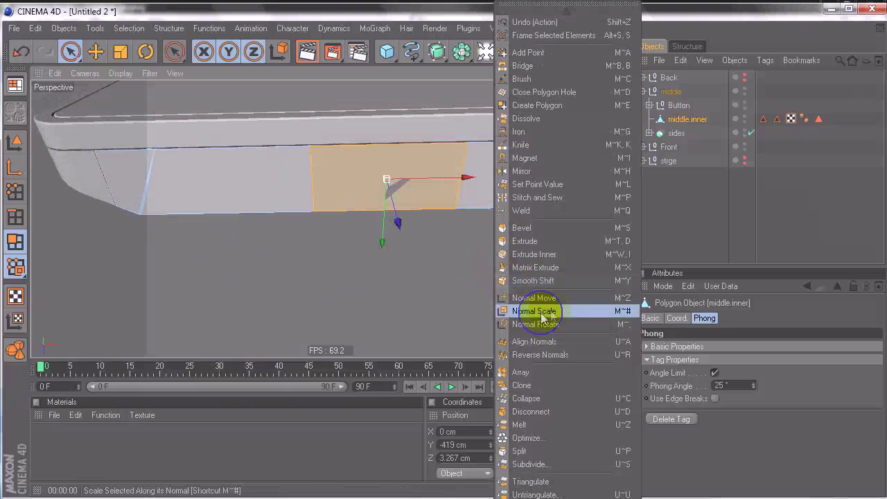
pyautogui.click(545, 253)
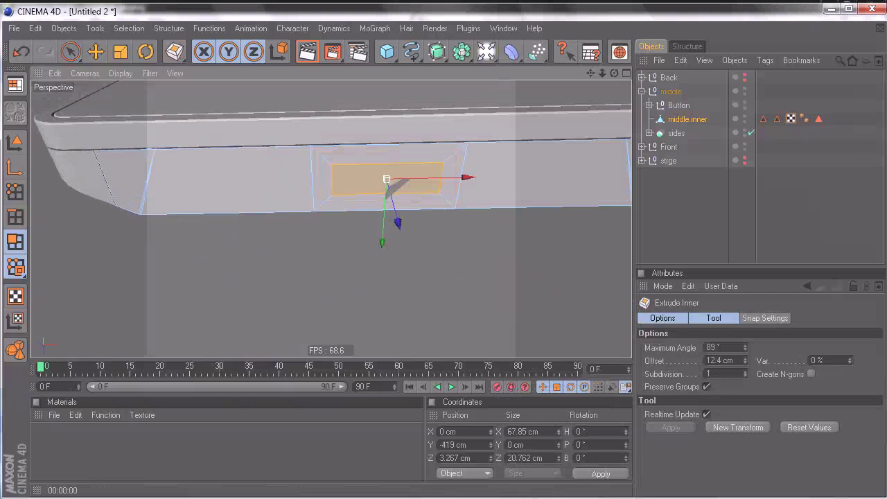
# Compare with the zunehd.jpg reference and scale the inset polygon into a slot about 80.2 cm wide and 13.4 cm deep
pyautogui.hotkey('alt', 'Tab')
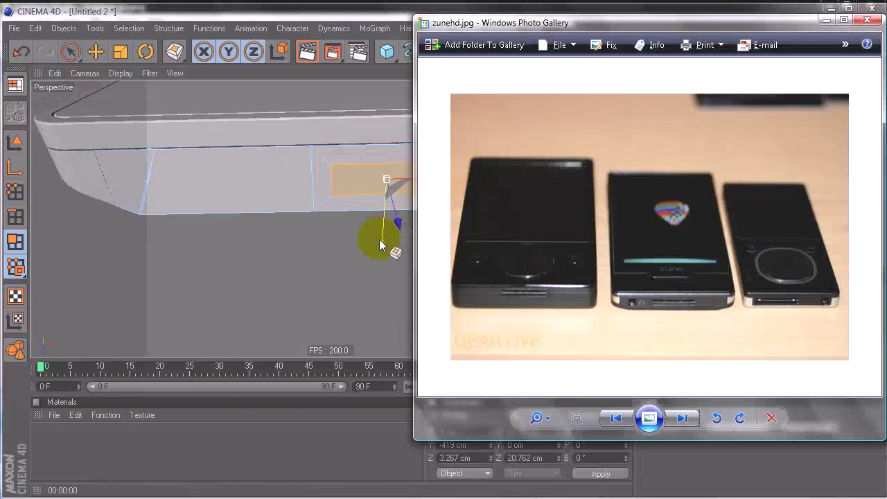
pyautogui.click(348, 20)
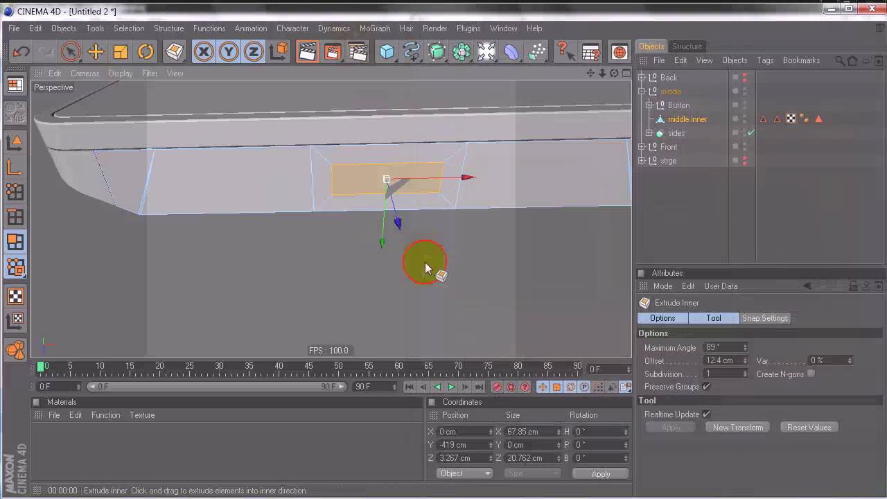
pyautogui.press('t')
pyautogui.moveTo(384, 245); pyautogui.dragTo(384, 251)
pyautogui.moveTo(469, 178); pyautogui.dragTo(478, 178)
pyautogui.moveTo(382, 246); pyautogui.dragTo(382, 244)
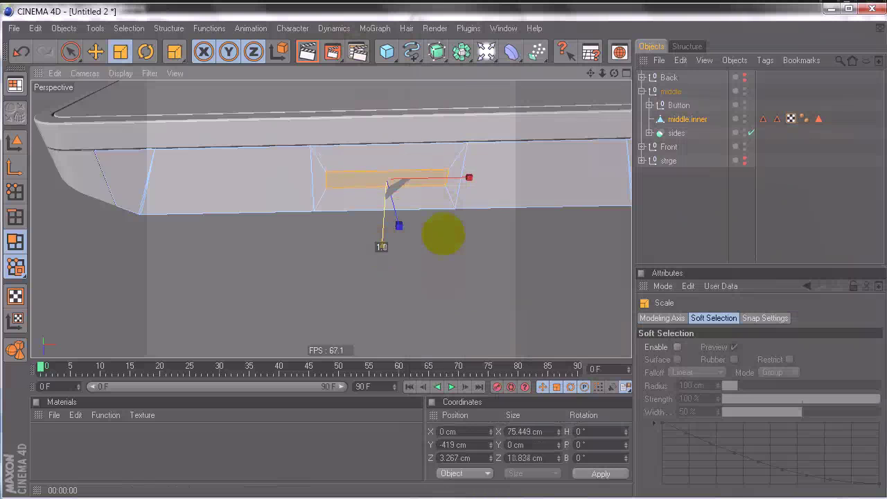
pyautogui.moveTo(444, 256); pyautogui.dragTo(437, 262)
# Browse the Zune HD reference photos in Windows Photo Gallery to examine the connector slot on the device's bottom end
pyautogui.hotkey('alt', 'Tab')
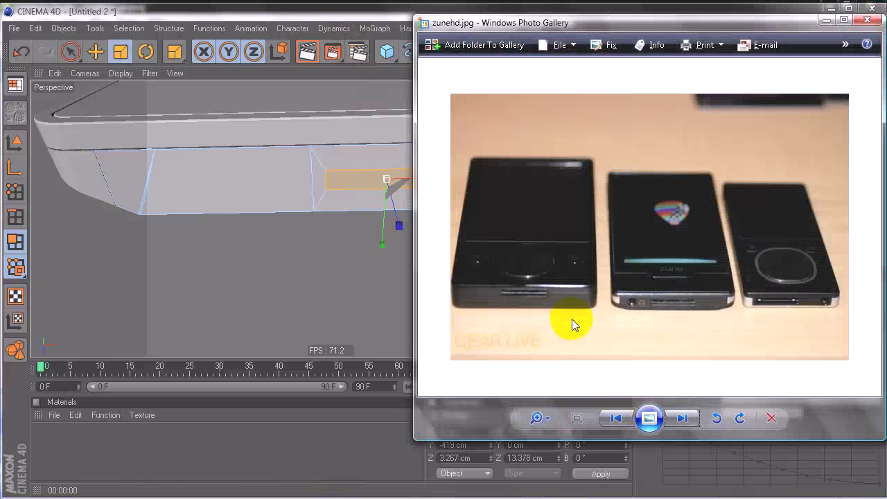
pyautogui.click(678, 418)
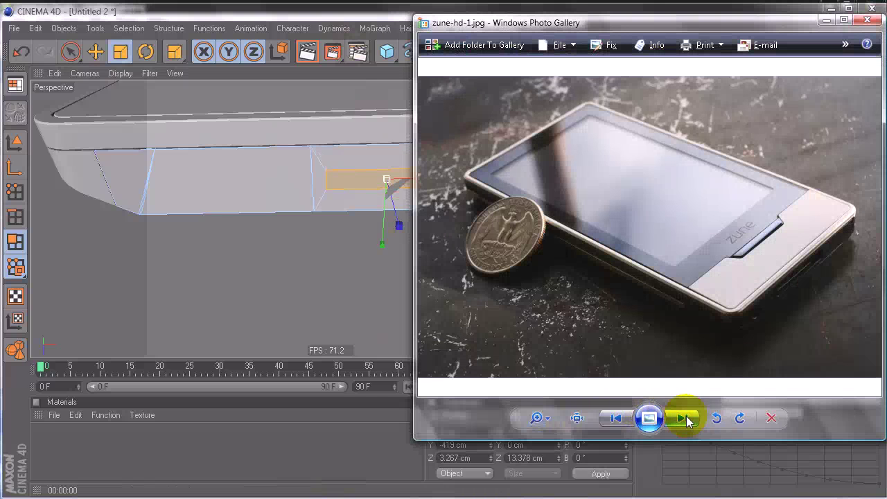
pyautogui.click(689, 417)
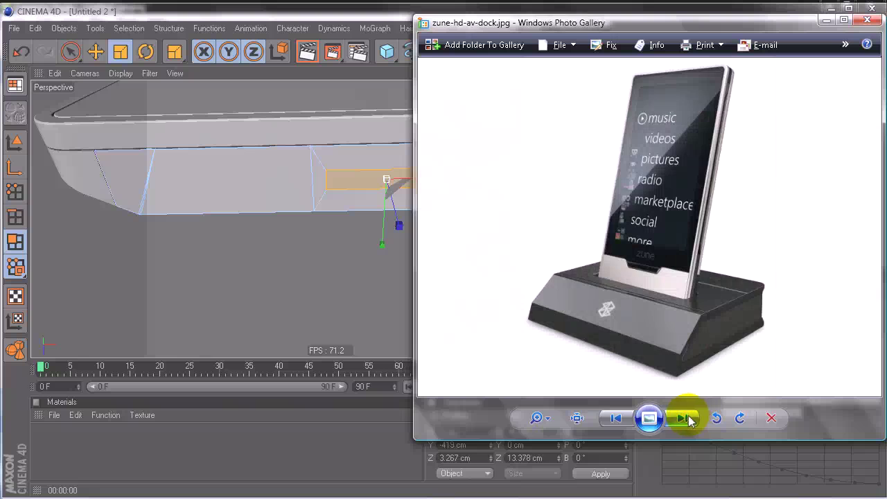
pyautogui.click(685, 418)
pyautogui.click(684, 418)
pyautogui.click(684, 418)
pyautogui.click(685, 418)
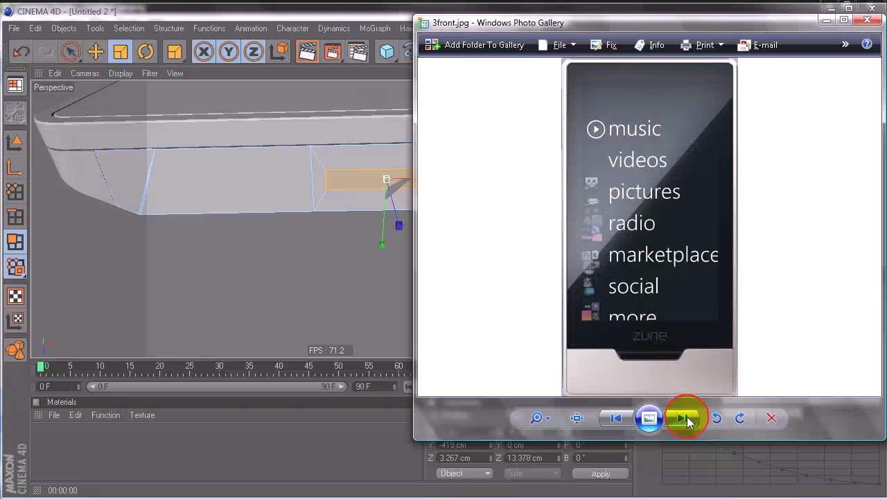
pyautogui.click(686, 418)
pyautogui.click(687, 417)
pyautogui.click(684, 418)
pyautogui.click(685, 417)
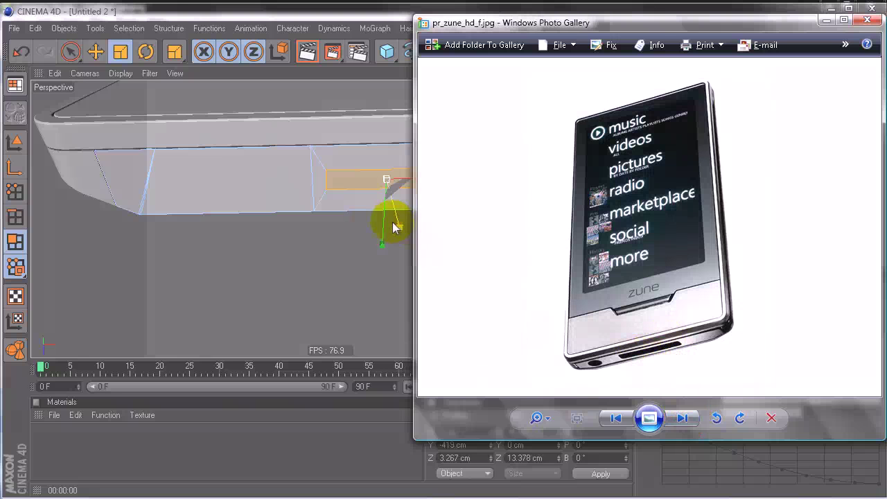
pyautogui.click(333, 19)
# Extrude the slot polygon inward by about -18.4 cm to recess the connector opening
pyautogui.moveTo(444, 243)
pyautogui.keyDown('alt'); pyautogui.mouseDown()
pyautogui.moveTo(400, 266)
pyautogui.moveTo(443, 257)
pyautogui.mouseUp(); pyautogui.keyUp('alt')
pyautogui.keyDown('alt'); pyautogui.moveTo(443, 257); pyautogui.dragTo(459, 259, button='right'); pyautogui.keyUp('alt')
pyautogui.moveTo(465, 160); pyautogui.dragTo(445, 256)
pyautogui.keyDown('alt'); pyautogui.moveTo(434, 219); pyautogui.dragTo(473, 220, button='right'); pyautogui.keyUp('alt')
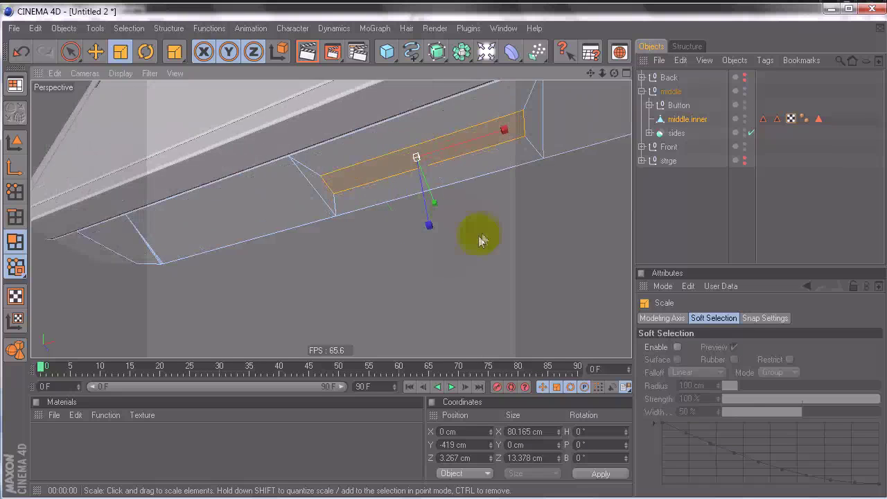
pyautogui.keyDown('alt'); pyautogui.moveTo(483, 241); pyautogui.dragTo(439, 254); pyautogui.keyUp('alt')
pyautogui.rightClick(485, 237)
pyautogui.click(499, 241)
pyautogui.moveTo(499, 243); pyautogui.dragTo(380, 368)
# Examine the connector's inner details up close in the zunehd.jpg reference photo, then return to CINEMA 4D
pyautogui.click(457, 498)
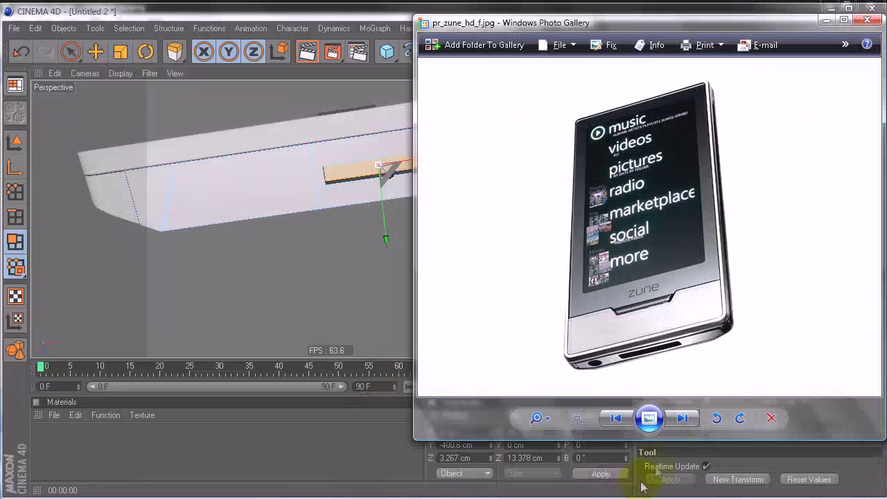
pyautogui.click(682, 418)
pyautogui.click(682, 418)
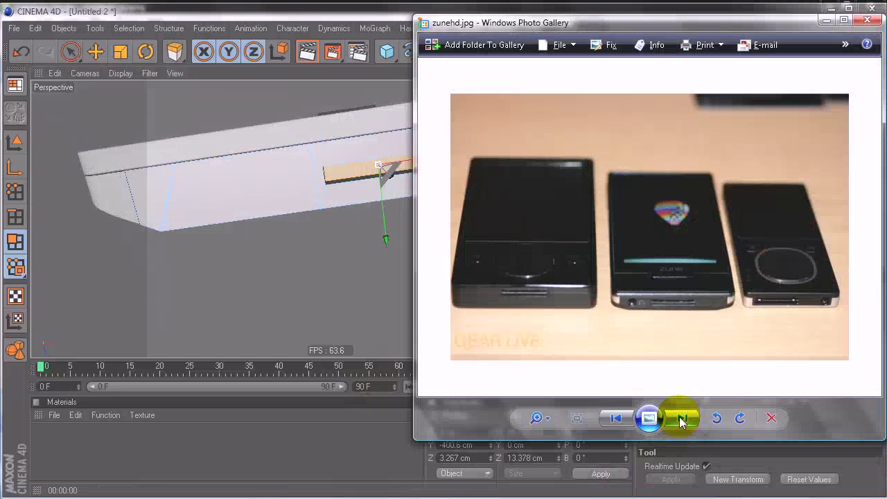
pyautogui.scroll(4, 670, 332)
pyautogui.scroll(-2, 669, 332)
pyautogui.moveTo(674, 351); pyautogui.dragTo(685, 269)
pyautogui.scroll(3, 655, 294)
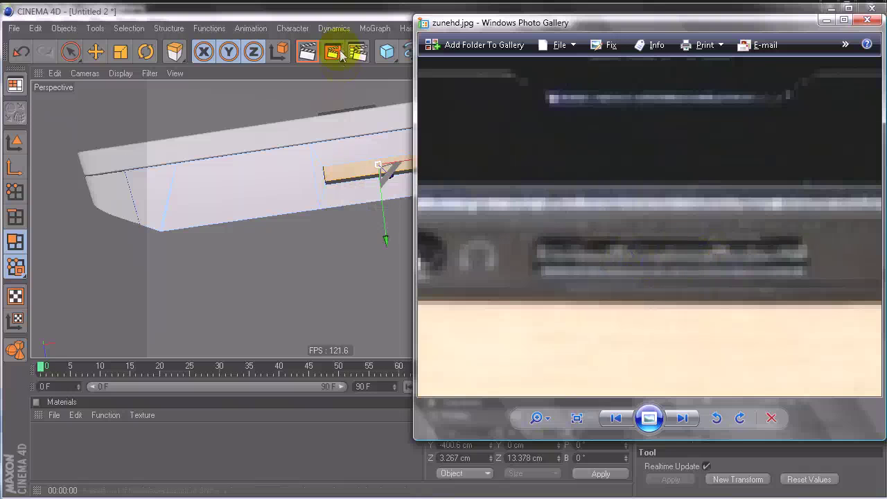
pyautogui.click(338, 19)
# Cut loops lengthwise along the floor of the connector recess using the Knife in Loop mode, restricted to the selection
pyautogui.keyDown('alt'); pyautogui.moveTo(481, 199); pyautogui.dragTo(491, 184); pyautogui.keyUp('alt')
pyautogui.moveTo(617, 75); pyautogui.dragTo(443, 256)
pyautogui.keyDown('alt'); pyautogui.moveTo(422, 163); pyautogui.dragTo(455, 255, button='right'); pyautogui.keyUp('alt')
pyautogui.keyDown('alt'); pyautogui.moveTo(429, 168); pyautogui.dragTo(435, 259, button='middle'); pyautogui.keyUp('alt')
pyautogui.keyDown('alt'); pyautogui.moveTo(428, 190); pyautogui.dragTo(442, 257); pyautogui.keyUp('alt')
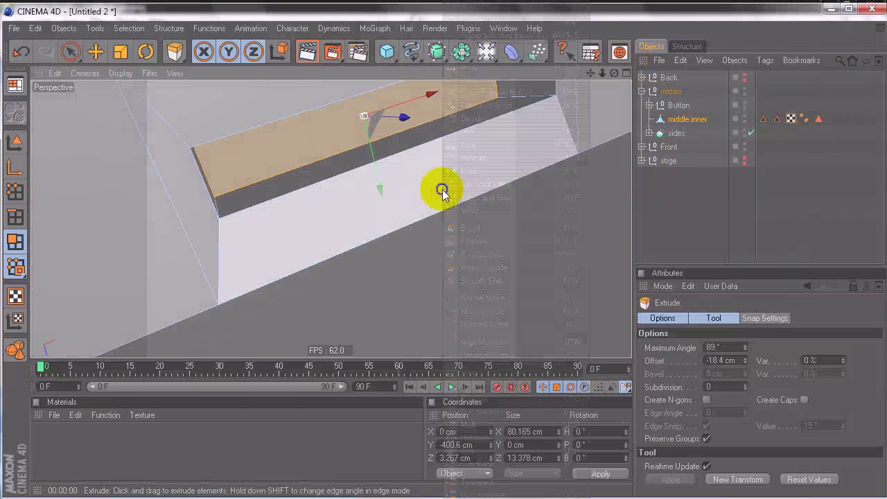
pyautogui.rightClick(440, 190)
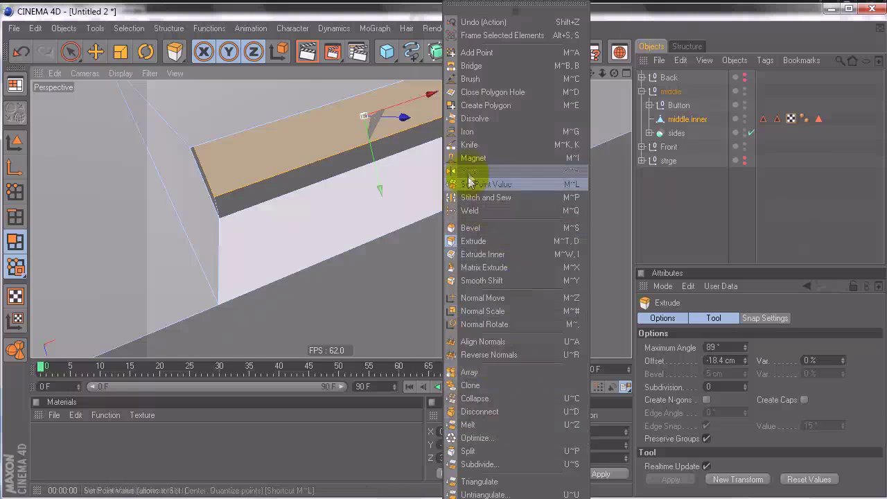
pyautogui.click(469, 145)
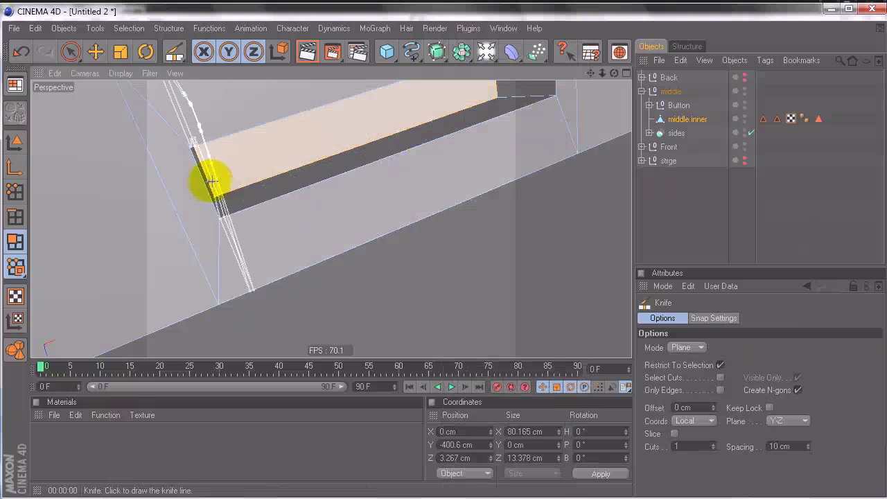
pyautogui.click(689, 348)
pyautogui.click(679, 400)
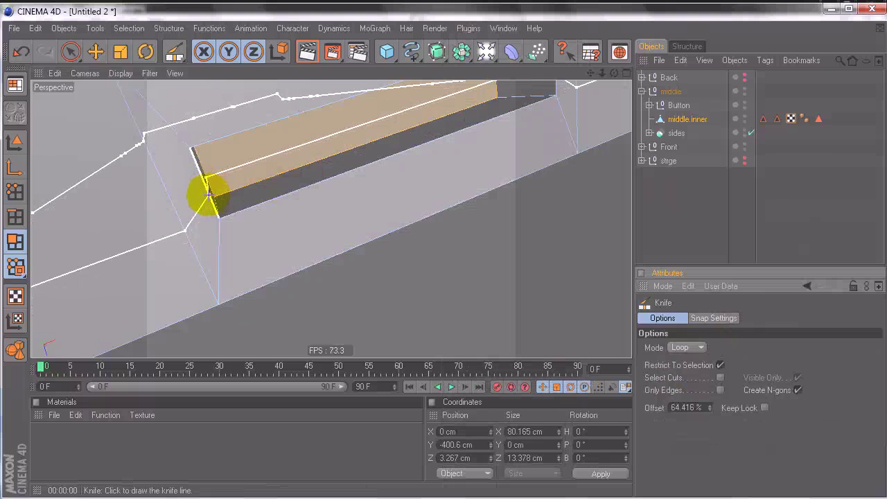
pyautogui.click(209, 195)
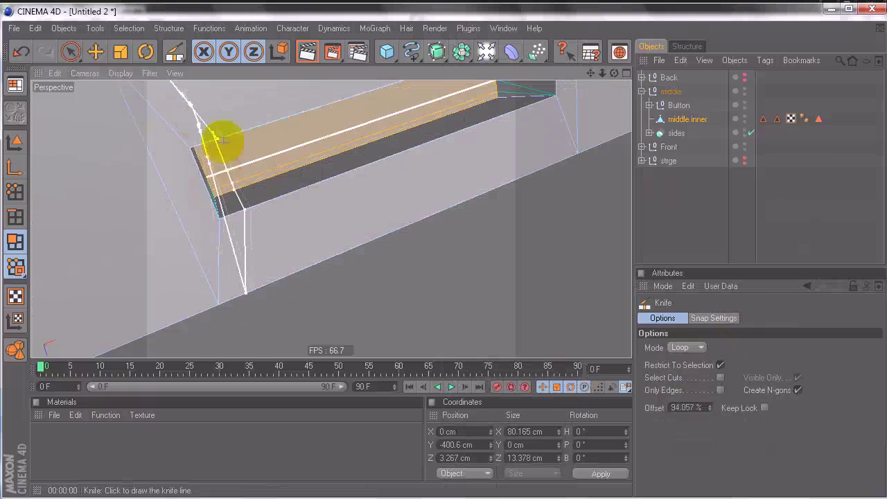
# Select the narrow strip along the recess floor and extrude it outward by about 17.2 cm to form the connector tongue
pyautogui.click(70, 50)
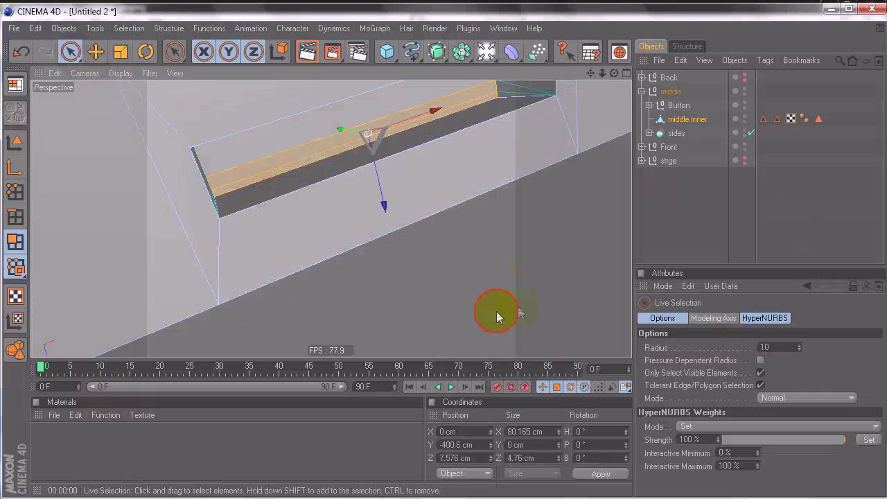
pyautogui.click(325, 177)
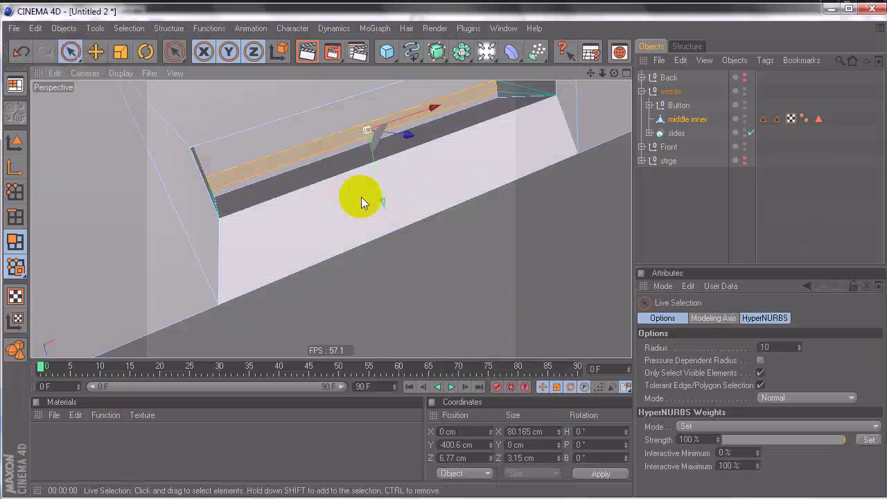
pyautogui.rightClick(447, 277)
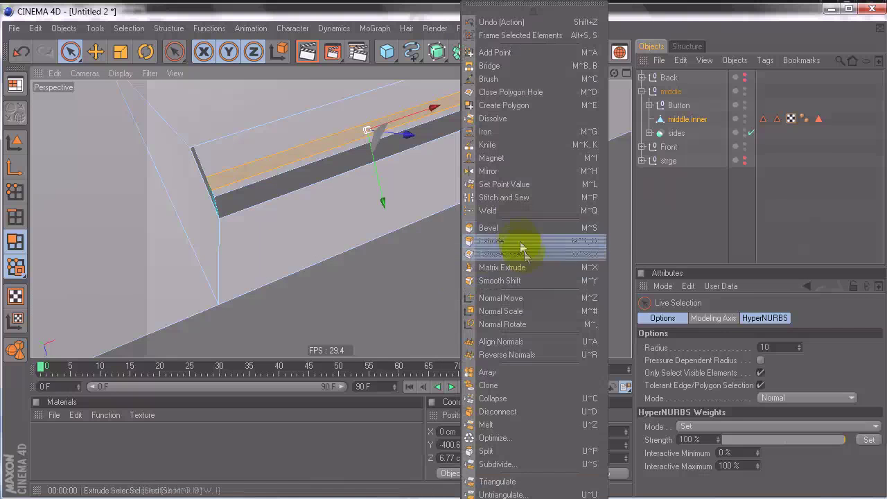
pyautogui.click(514, 241)
pyautogui.moveTo(480, 263); pyautogui.dragTo(444, 256)
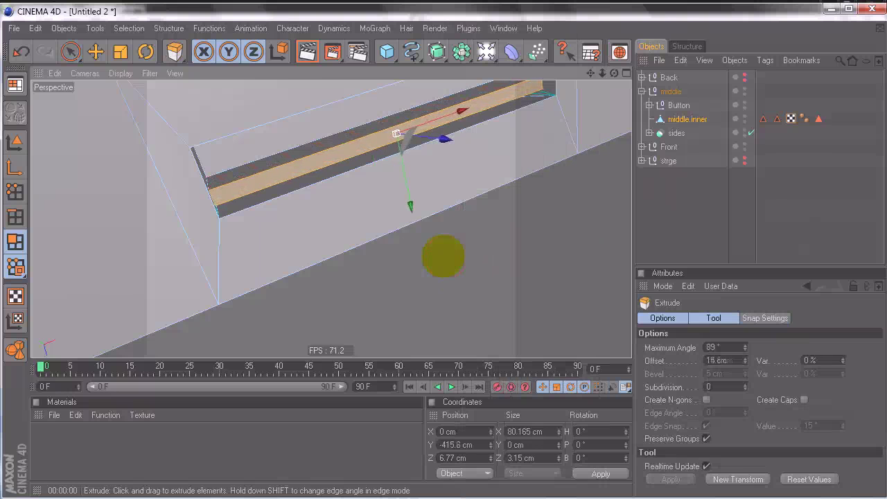
pyautogui.moveTo(443, 257); pyautogui.dragTo(447, 256)
# Move the tongue's end polygon to about Y -419 cm, in line with the body's end, and deselect middle.inner
pyautogui.moveTo(485, 248)
pyautogui.keyDown('alt'); pyautogui.mouseDown()
pyautogui.moveTo(439, 256)
pyautogui.moveTo(485, 246)
pyautogui.mouseUp(); pyautogui.keyUp('alt')
pyautogui.middleClick(485, 246)
pyautogui.middleClick(273, 295)
pyautogui.keyDown('alt'); pyautogui.moveTo(273, 295); pyautogui.dragTo(443, 258, button='middle'); pyautogui.keyUp('alt')
pyautogui.scroll(8, 440, 254)
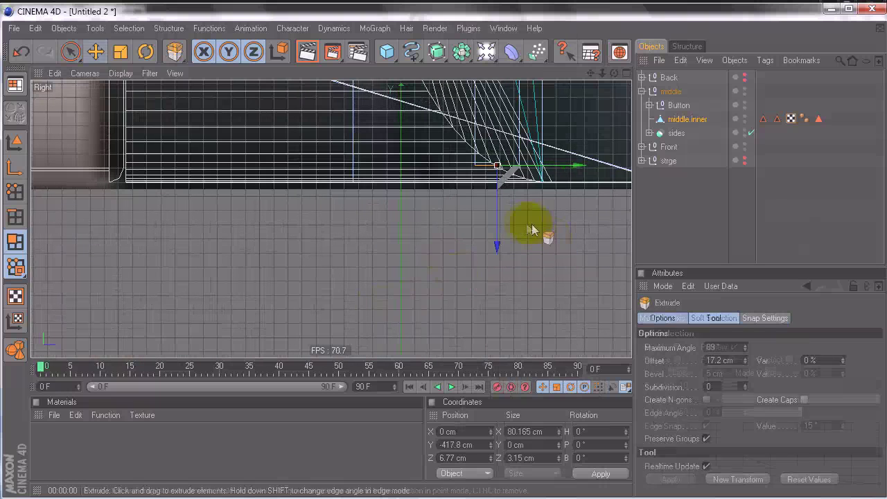
pyautogui.press('e')
pyautogui.moveTo(496, 217); pyautogui.dragTo(444, 258)
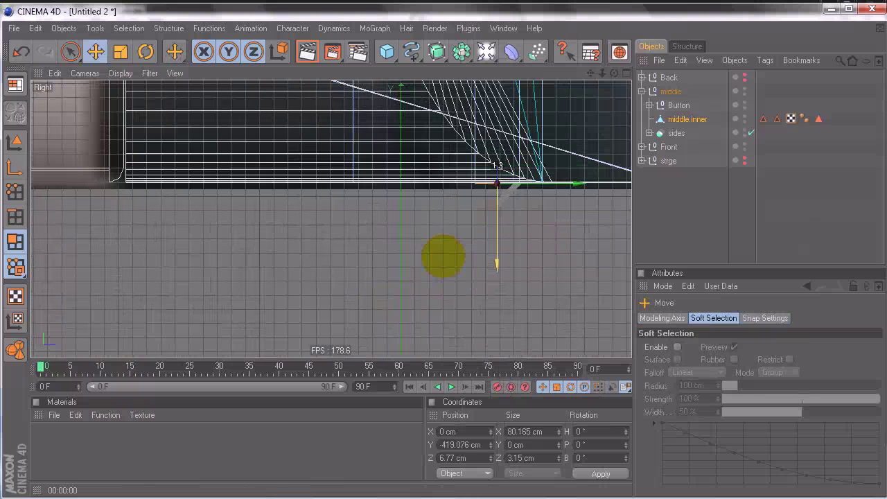
pyautogui.middleClick(368, 183)
pyautogui.middleClick(218, 131)
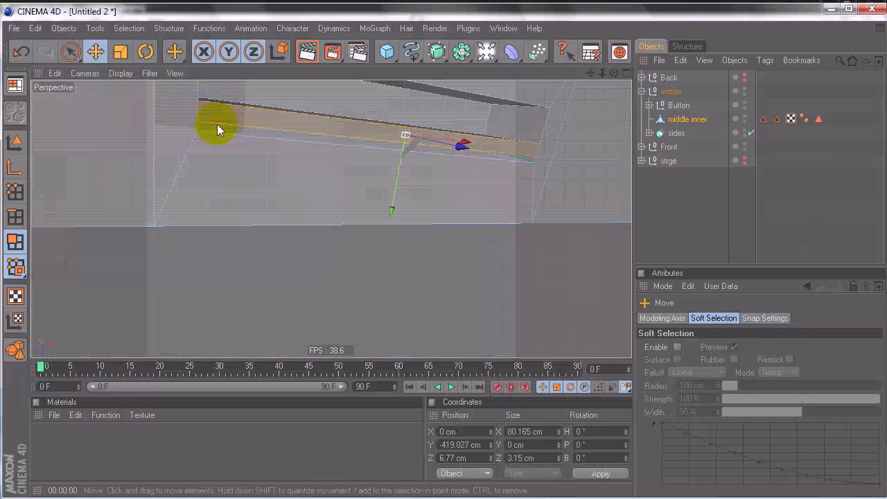
pyautogui.moveTo(442, 255)
pyautogui.keyDown('alt'); pyautogui.mouseDown()
pyautogui.moveTo(422, 259)
pyautogui.moveTo(506, 216)
pyautogui.moveTo(444, 256)
pyautogui.mouseUp(); pyautogui.keyUp('alt')
pyautogui.click(656, 217)
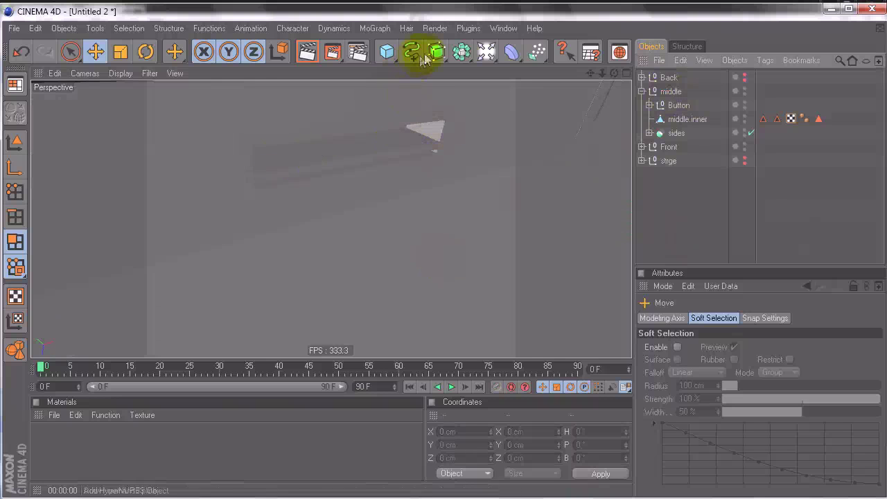
# Add a Rectangle spline in the ZY plane from the Right view and convert it to an editable spline
pyautogui.middleClick(402, 132)
pyautogui.middleClick(307, 286)
pyautogui.scroll(5, 436, 252)
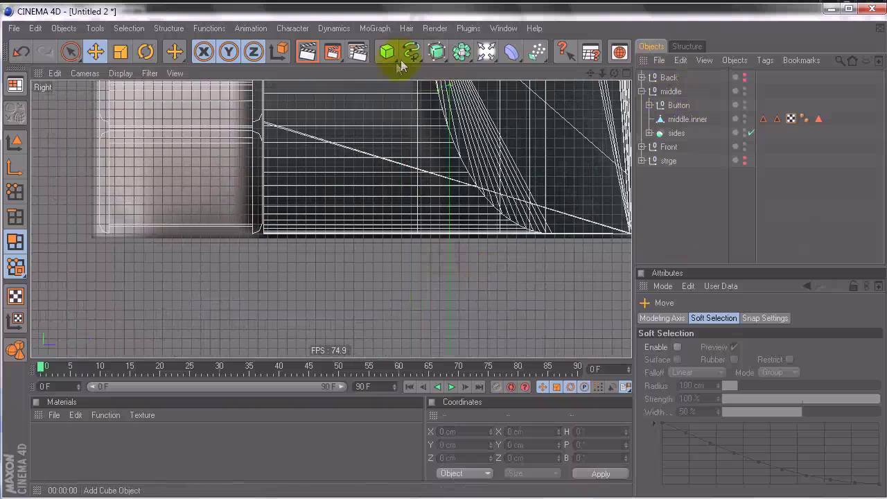
pyautogui.moveTo(413, 58); pyautogui.dragTo(590, 139)
pyautogui.keyDown('alt'); pyautogui.moveTo(534, 165); pyautogui.dragTo(444, 255, button='right'); pyautogui.keyUp('alt')
pyautogui.keyDown('alt'); pyautogui.moveTo(474, 140); pyautogui.dragTo(521, 281, button='middle'); pyautogui.keyUp('alt')
pyautogui.keyDown('alt'); pyautogui.moveTo(521, 281); pyautogui.dragTo(442, 253, button='right'); pyautogui.keyUp('alt')
pyautogui.keyDown('alt'); pyautogui.moveTo(442, 254); pyautogui.dragTo(433, 222, button='middle'); pyautogui.keyUp('alt')
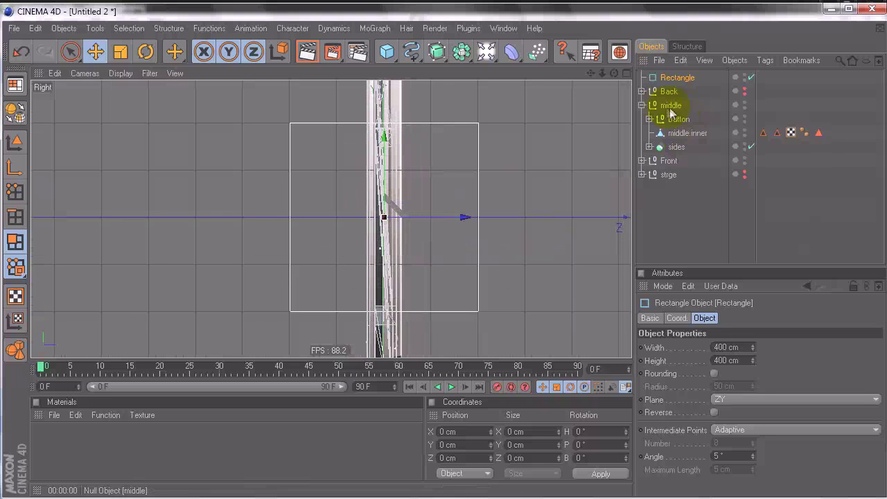
pyautogui.press('c')
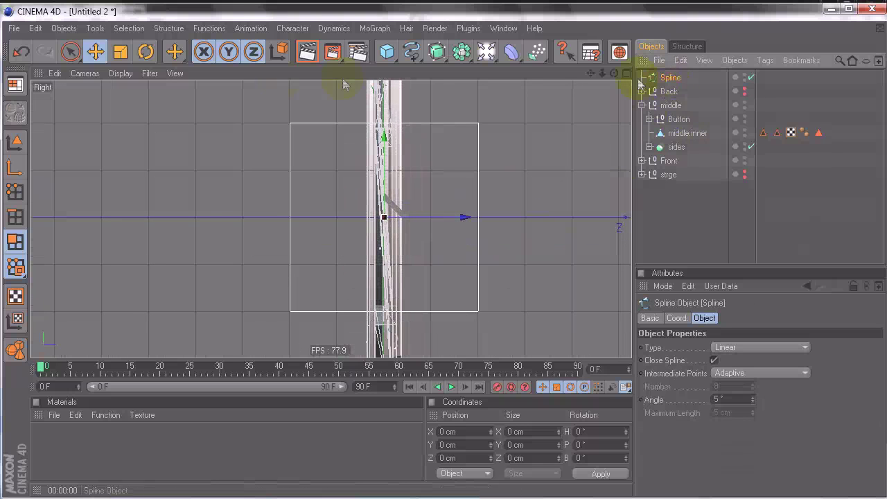
# Delete the rectangle spline's lower corner point on the positive Z side and turn off Close Spline to leave an open profile
pyautogui.click(69, 52)
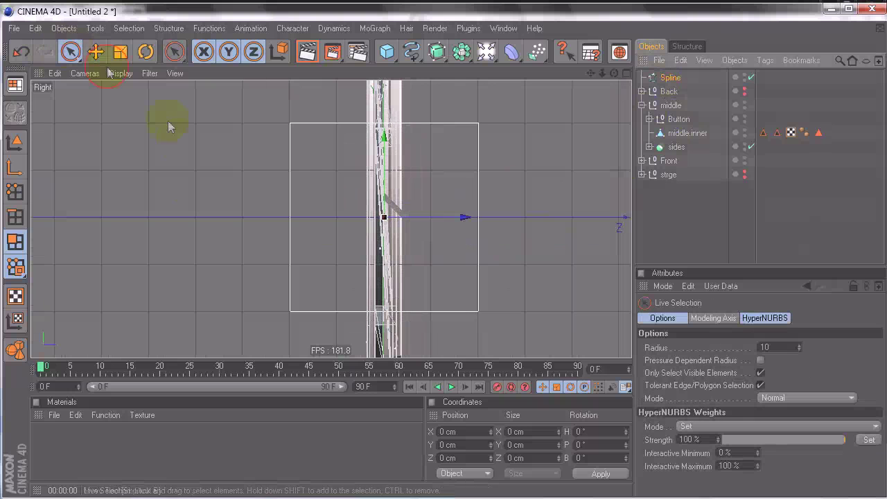
pyautogui.click(14, 194)
pyautogui.click(478, 311)
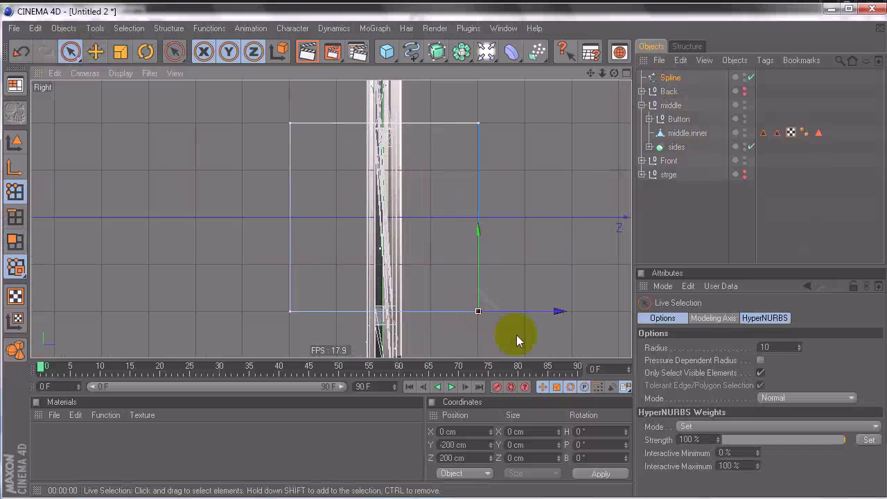
pyautogui.click(676, 78)
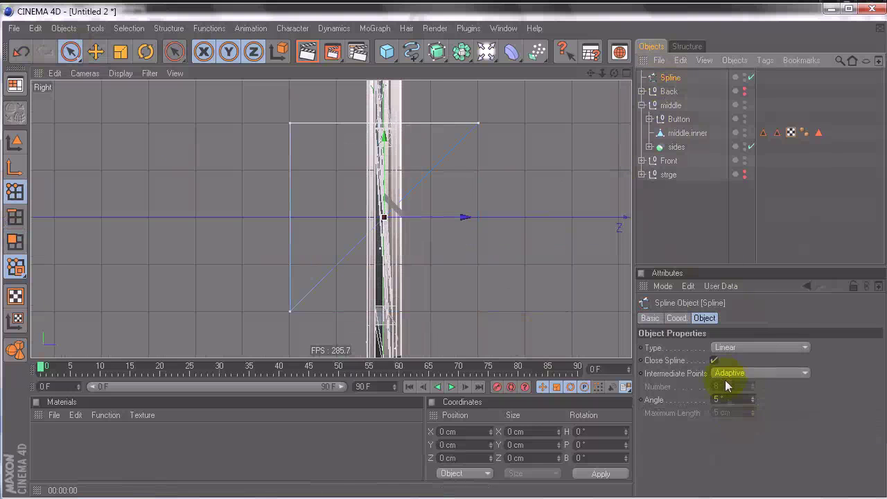
pyautogui.click(714, 360)
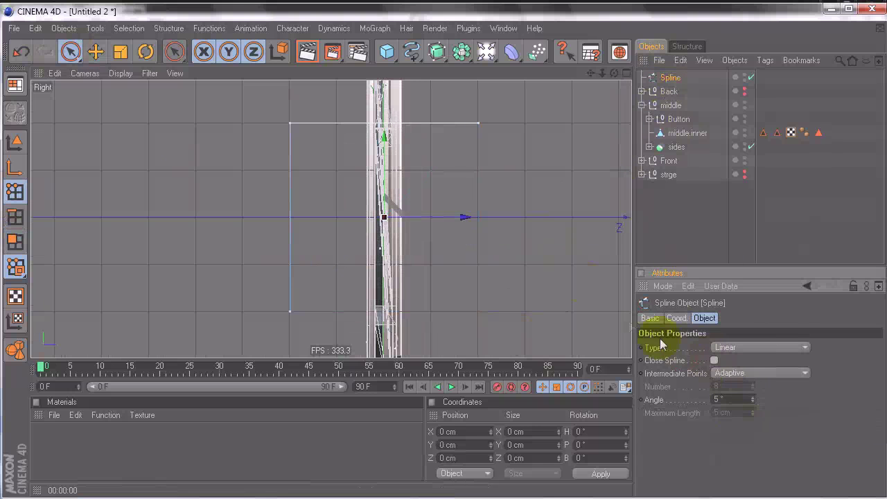
# Shorten the spline's horizontal leg to about Z -55 cm and chamfer the corner with a radius of about 38 cm
pyautogui.click(478, 125)
pyautogui.moveTo(529, 127); pyautogui.dragTo(452, 257)
pyautogui.click(290, 124)
pyautogui.rightClick(338, 228)
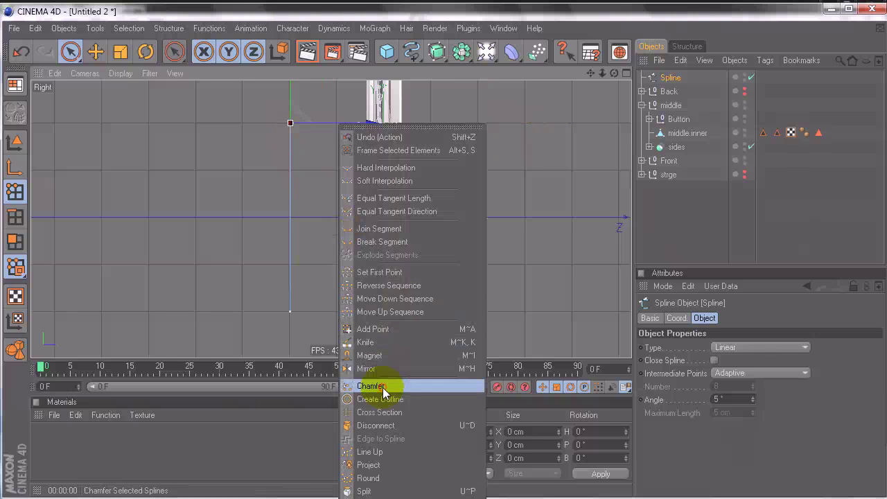
pyautogui.click(374, 386)
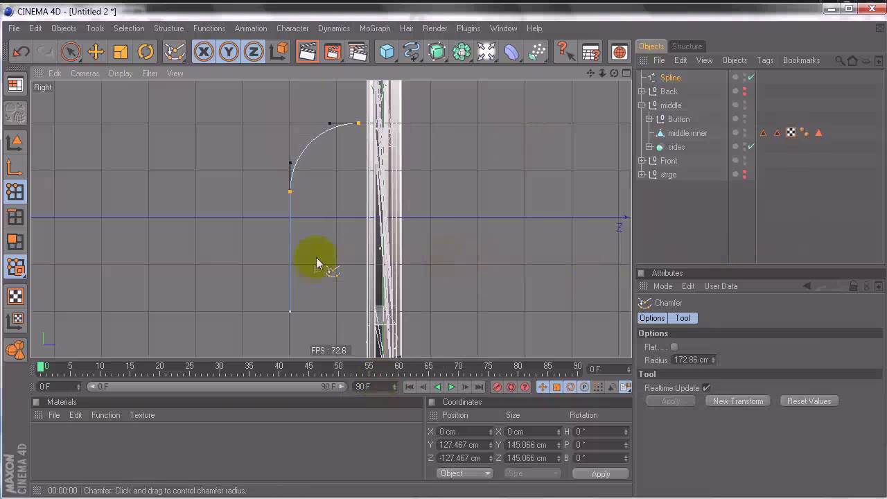
pyautogui.moveTo(321, 231); pyautogui.dragTo(485, 250)
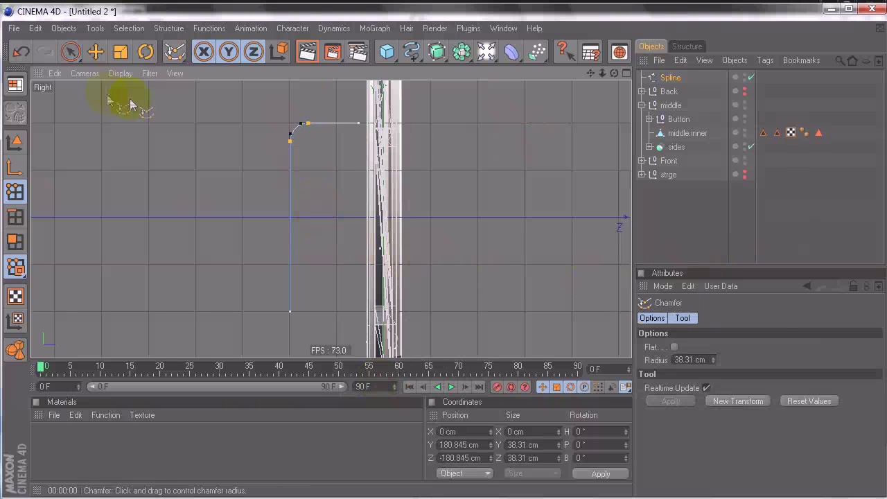
# Shorten the horizontal leg further from its end point and create an outline of the spline at a distance of 5 cm
pyautogui.click(70, 51)
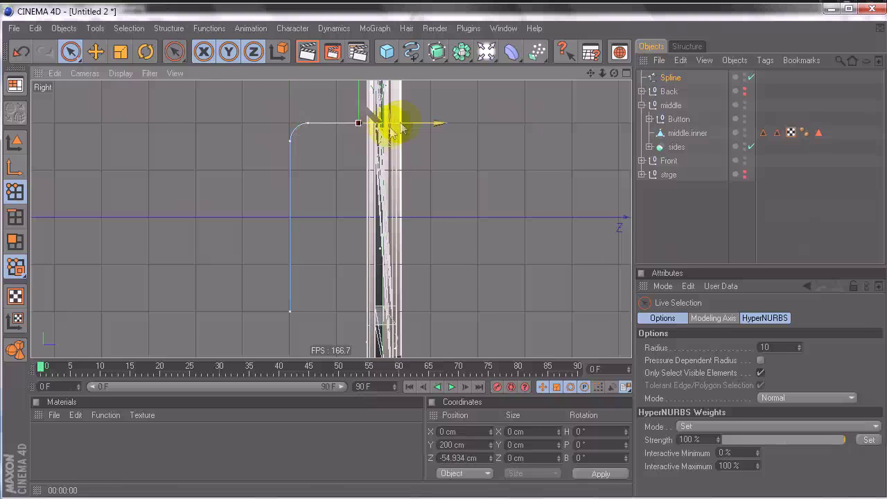
pyautogui.rightClick(336, 174)
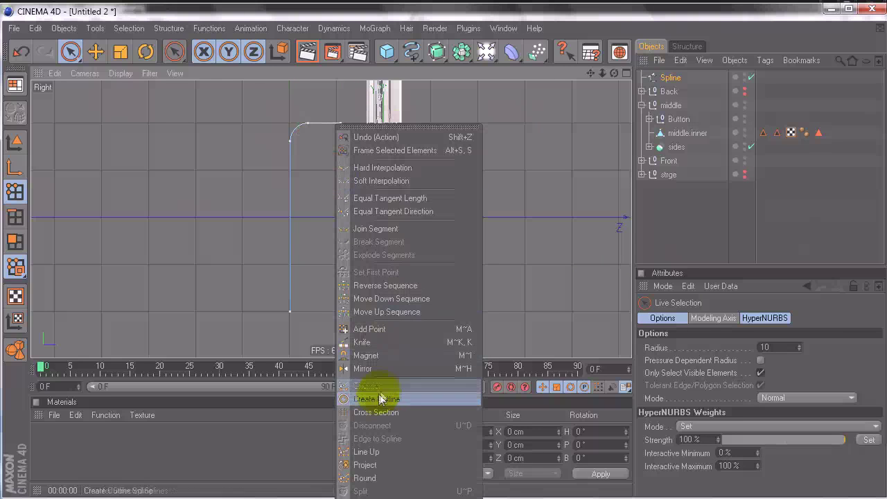
pyautogui.click(378, 399)
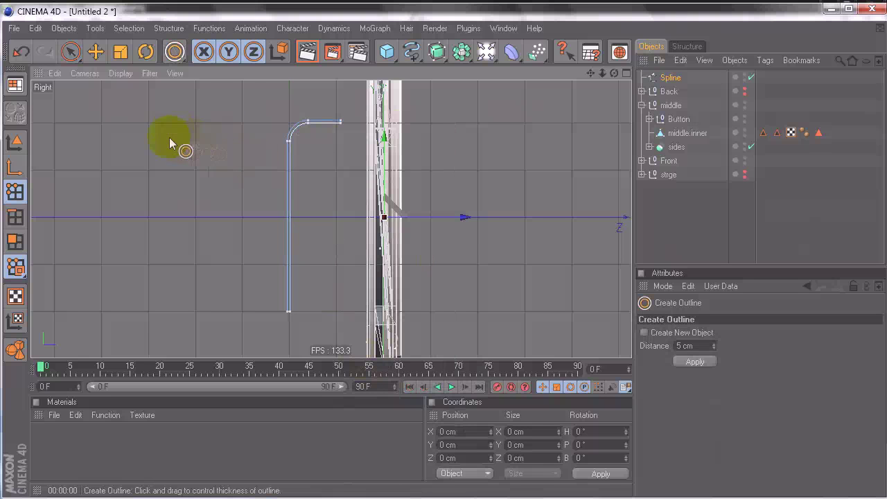
pyautogui.click(118, 90)
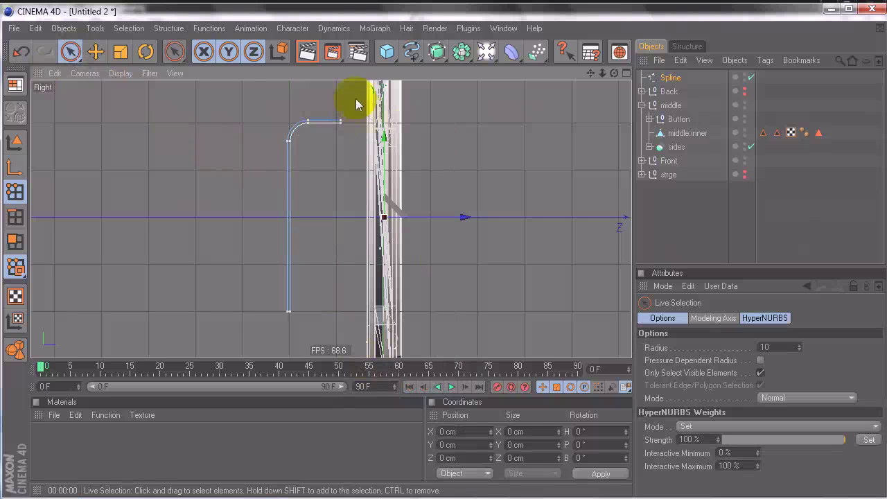
# Move the spline's object axis onto the middle of its long leg, at about Y 10 cm and Z -202 cm
pyautogui.middleClick(183, 133)
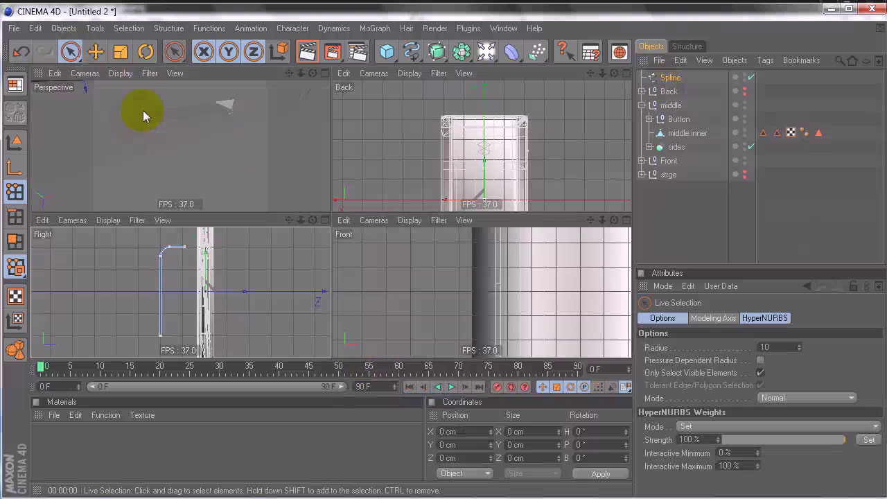
pyautogui.middleClick(143, 115)
pyautogui.scroll(-5, 450, 223)
pyautogui.keyDown('alt'); pyautogui.moveTo(387, 185); pyautogui.dragTo(353, 267); pyautogui.keyUp('alt')
pyautogui.press('r')
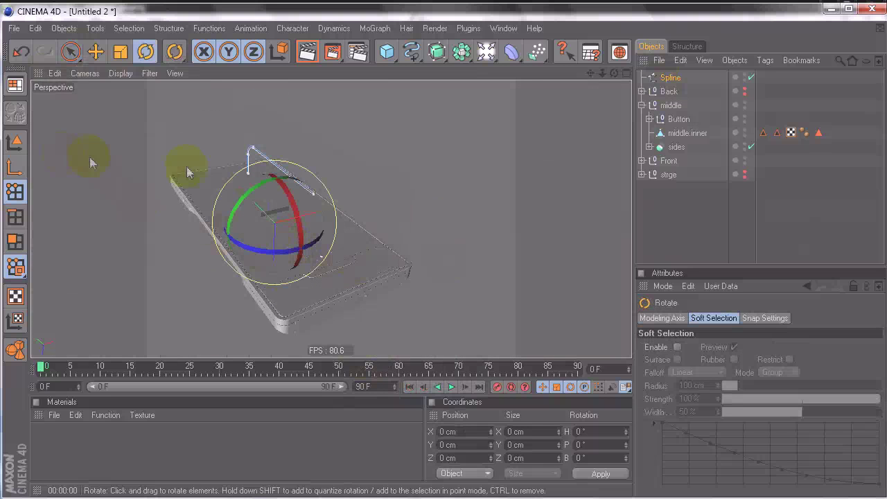
pyautogui.middleClick(352, 223)
pyautogui.middleClick(210, 247)
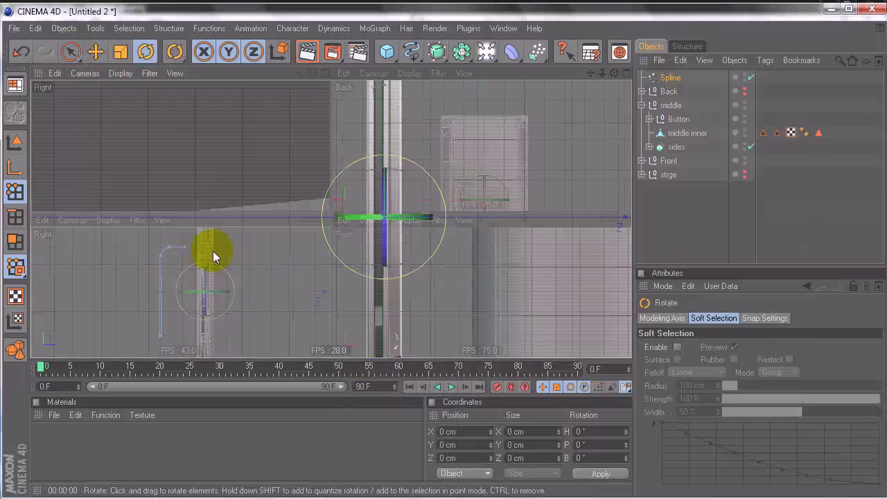
pyautogui.click(15, 166)
pyautogui.press('e')
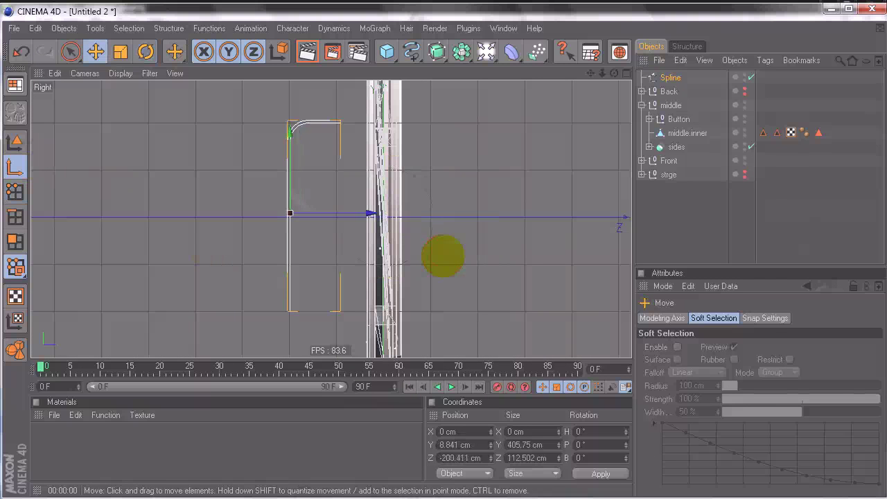
pyautogui.middleClick(443, 257)
pyautogui.middleClick(144, 176)
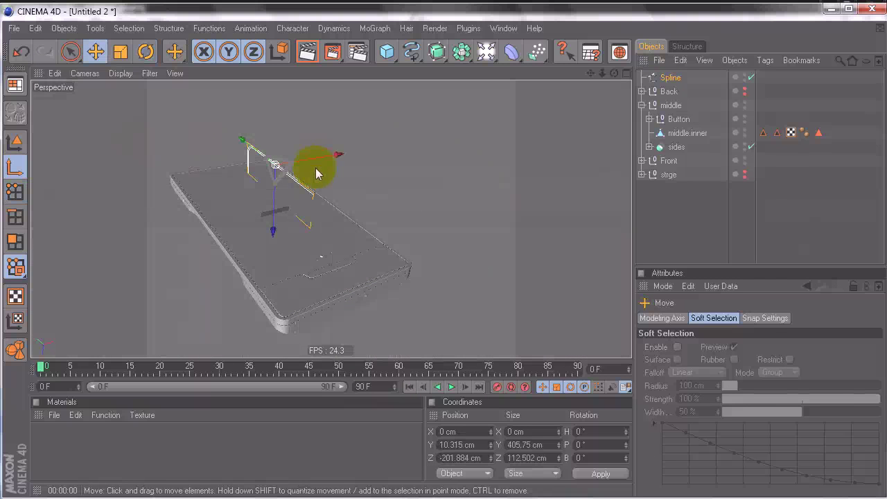
# Rotate the spline to a bank of -180° and scale it down to about 27.6 by 7.65 cm
pyautogui.press('r')
pyautogui.moveTo(255, 188); pyautogui.dragTo(345, 147)
pyautogui.hotkey('ctrl', 'z')
pyautogui.moveTo(269, 191); pyautogui.dragTo(344, 172)
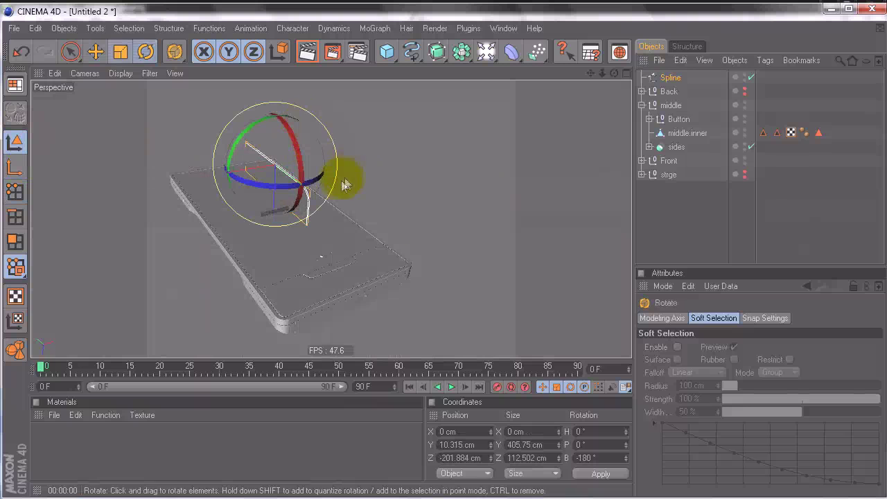
pyautogui.press('t')
pyautogui.moveTo(426, 261); pyautogui.dragTo(409, 263)
# Move the spline towards the connector end of the body, to about Y -472 cm and Z -88 cm
pyautogui.press('e')
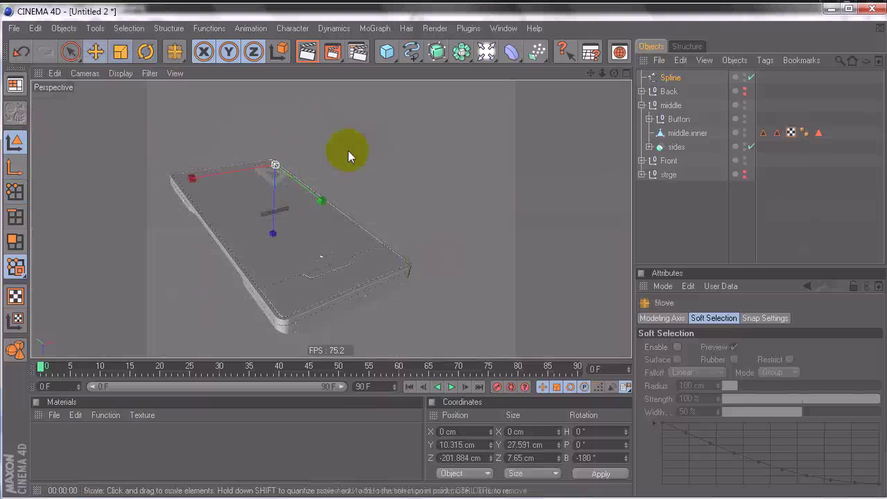
pyautogui.moveTo(314, 199); pyautogui.dragTo(444, 257)
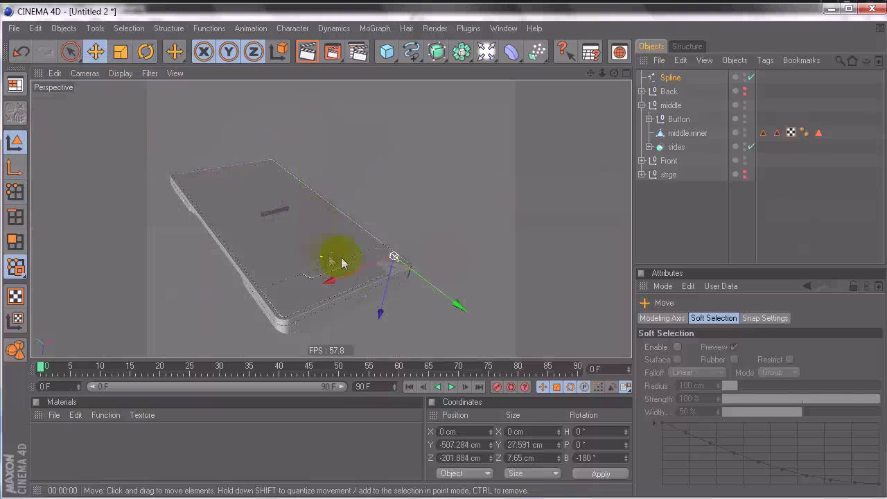
pyautogui.moveTo(386, 300); pyautogui.dragTo(443, 256)
pyautogui.keyDown('alt'); pyautogui.moveTo(443, 256); pyautogui.dragTo(463, 264, button='right'); pyautogui.keyUp('alt')
pyautogui.keyDown('alt'); pyautogui.moveTo(462, 264); pyautogui.dragTo(439, 256); pyautogui.keyUp('alt')
pyautogui.moveTo(618, 209); pyautogui.dragTo(432, 255)
# Position the spline at the connector recess, at about Y -426 cm and Z 5 cm, checking from below the body
pyautogui.click(85, 73)
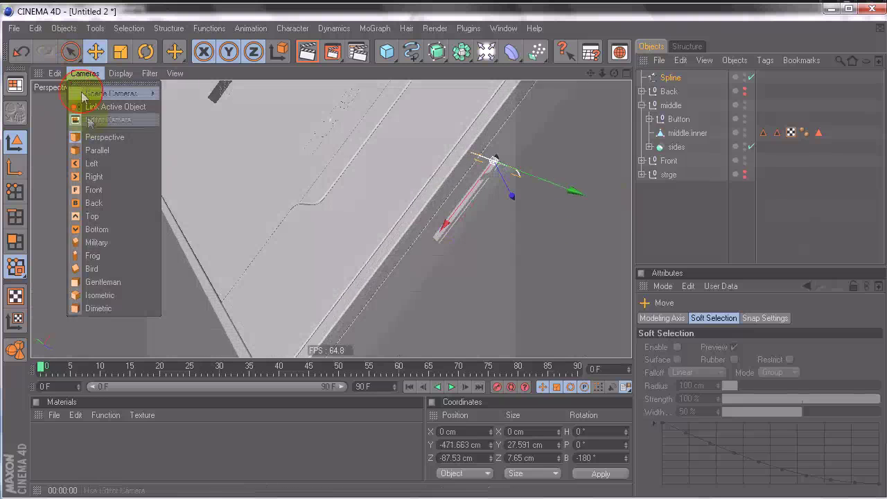
pyautogui.click(97, 172)
pyautogui.click(85, 73)
pyautogui.click(99, 135)
pyautogui.keyDown('alt'); pyautogui.moveTo(329, 220); pyautogui.dragTo(317, 217, button='middle'); pyautogui.keyUp('alt')
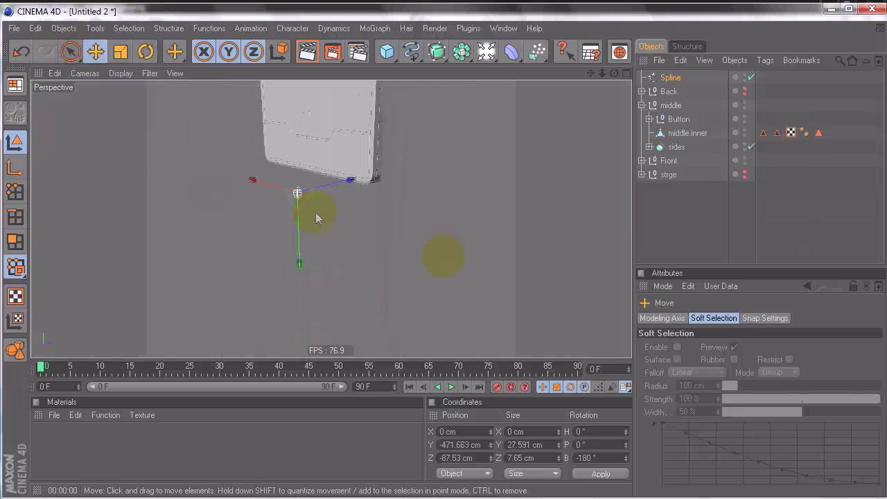
pyautogui.keyDown('alt'); pyautogui.moveTo(316, 217); pyautogui.dragTo(317, 212, button='right'); pyautogui.keyUp('alt')
pyautogui.keyDown('alt'); pyautogui.moveTo(340, 218); pyautogui.dragTo(358, 233, button='middle'); pyautogui.keyUp('alt')
pyautogui.keyDown('alt'); pyautogui.moveTo(357, 233); pyautogui.dragTo(359, 233, button='right'); pyautogui.keyUp('alt')
pyautogui.moveTo(234, 238); pyautogui.dragTo(228, 170)
pyautogui.keyDown('alt'); pyautogui.moveTo(251, 222); pyautogui.dragTo(272, 279, button='middle'); pyautogui.keyUp('alt')
pyautogui.moveTo(289, 148); pyautogui.dragTo(447, 257)
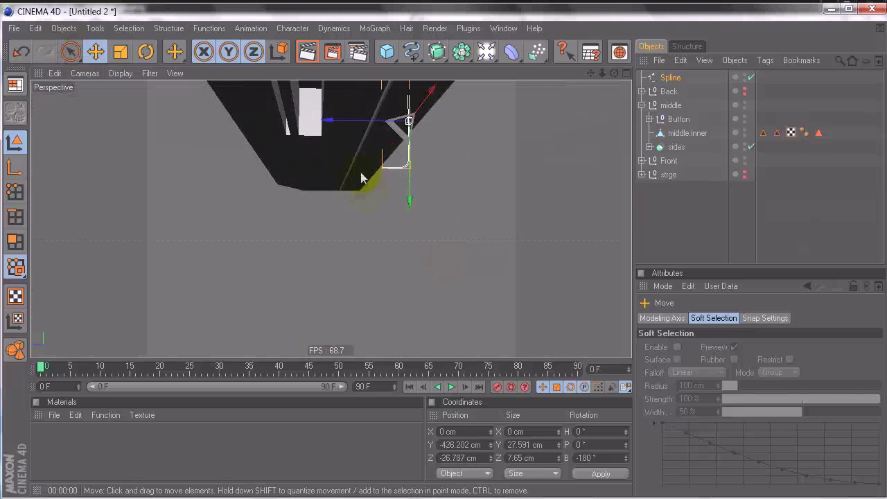
pyautogui.keyDown('alt'); pyautogui.moveTo(360, 178); pyautogui.dragTo(369, 203); pyautogui.keyUp('alt')
pyautogui.moveTo(246, 158); pyautogui.dragTo(223, 159)
# Move the end points of the spline's long leg along Y to shorten the profile to about 13 cm
pyautogui.middleClick(275, 169)
pyautogui.middleClick(214, 303)
pyautogui.scroll(-5, 439, 250)
pyautogui.keyDown('alt'); pyautogui.moveTo(444, 257); pyautogui.dragTo(446, 255, button='right'); pyautogui.keyUp('alt')
pyautogui.moveTo(445, 256)
pyautogui.keyDown('alt'); pyautogui.mouseDown(button='middle')
pyautogui.moveTo(430, 256)
pyautogui.moveTo(443, 255)
pyautogui.mouseUp(button='middle'); pyautogui.keyUp('alt')
pyautogui.keyDown('alt'); pyautogui.moveTo(444, 256); pyautogui.dragTo(469, 261, button='right'); pyautogui.keyUp('alt')
pyautogui.scroll(4, 461, 212)
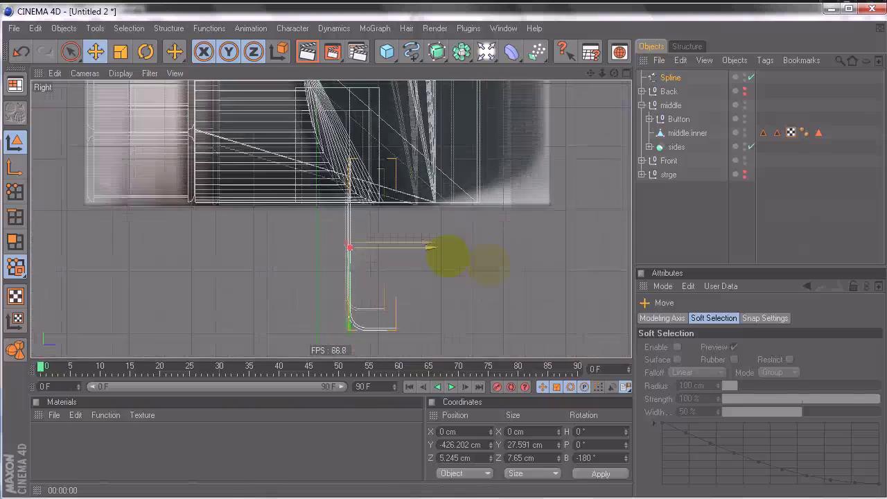
pyautogui.click(16, 196)
pyautogui.click(70, 52)
pyautogui.click(351, 147)
pyautogui.click(70, 51)
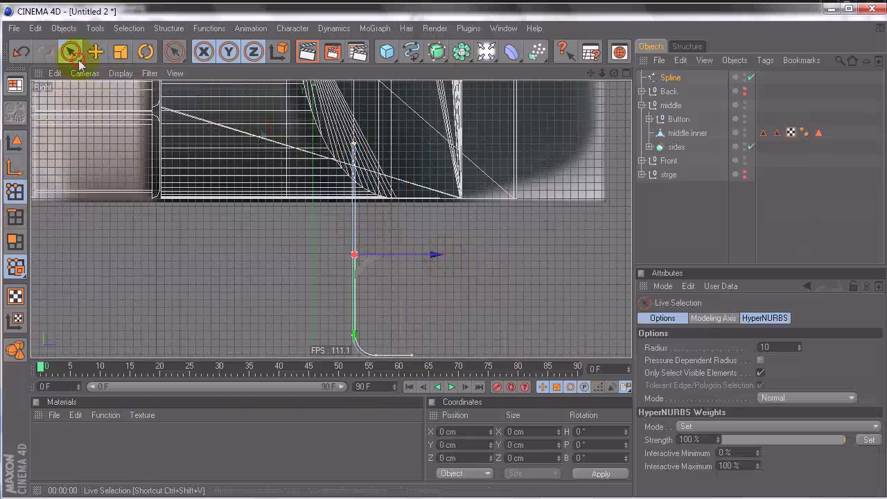
pyautogui.moveTo(354, 216); pyautogui.dragTo(355, 233)
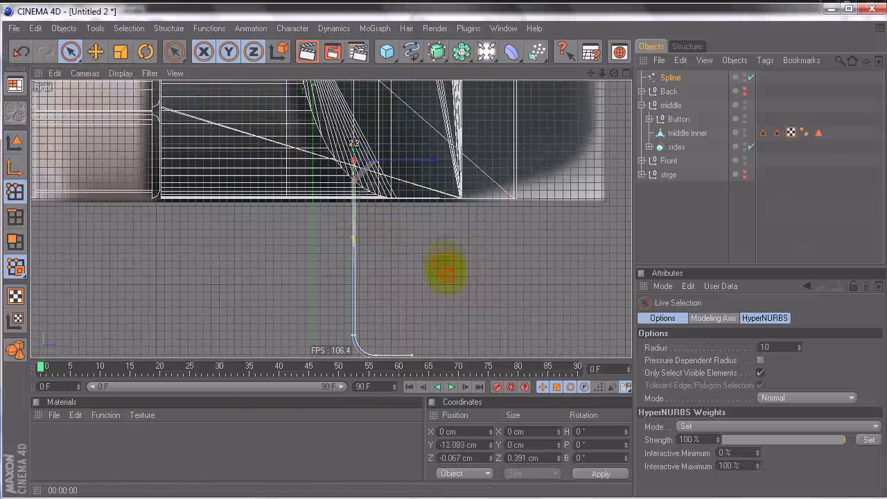
pyautogui.keyDown('alt'); pyautogui.moveTo(382, 174); pyautogui.dragTo(385, 92, button='middle'); pyautogui.keyUp('alt')
# Select all the spline's points and move them up into the recess, to about Y -12.3 cm and Z 0.9 cm
pyautogui.click(335, 209)
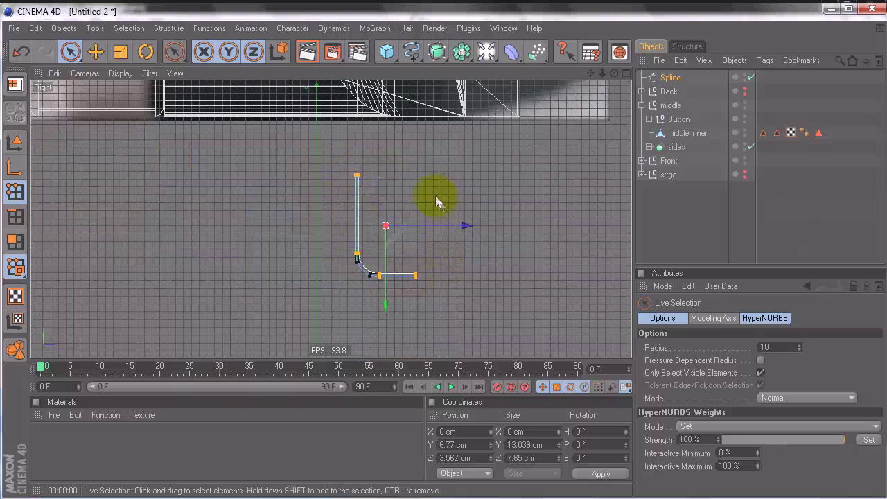
pyautogui.keyDown('alt'); pyautogui.moveTo(435, 197); pyautogui.dragTo(445, 258, button='middle'); pyautogui.keyUp('alt')
pyautogui.press('e')
pyautogui.moveTo(447, 257)
pyautogui.mouseDown()
pyautogui.moveTo(427, 150)
pyautogui.moveTo(438, 124)
pyautogui.moveTo(443, 256)
pyautogui.mouseUp()
pyautogui.moveTo(442, 143); pyautogui.dragTo(444, 256, button='middle')
# Move the end points of the short leg about 3.8 cm along Z to narrow the profile inside the recess
pyautogui.press('t')
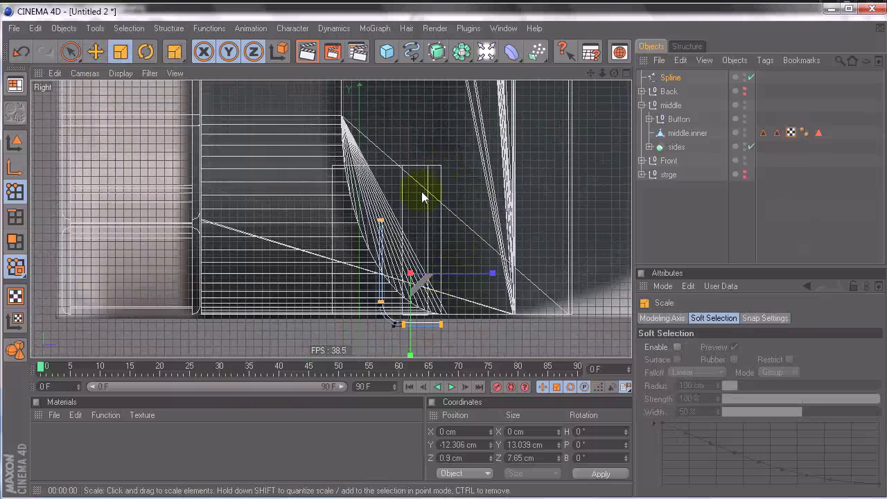
pyautogui.middleClick(423, 195)
pyautogui.middleClick(255, 145)
pyautogui.keyDown('alt'); pyautogui.moveTo(280, 144); pyautogui.dragTo(437, 258); pyautogui.keyUp('alt')
pyautogui.keyDown('alt'); pyautogui.moveTo(280, 144); pyautogui.dragTo(443, 257, button='right'); pyautogui.keyUp('alt')
pyautogui.keyDown('alt'); pyautogui.moveTo(281, 144); pyautogui.dragTo(442, 259, button='middle'); pyautogui.keyUp('alt')
pyautogui.keyDown('alt'); pyautogui.moveTo(277, 142); pyautogui.dragTo(450, 256, button='right'); pyautogui.keyUp('alt')
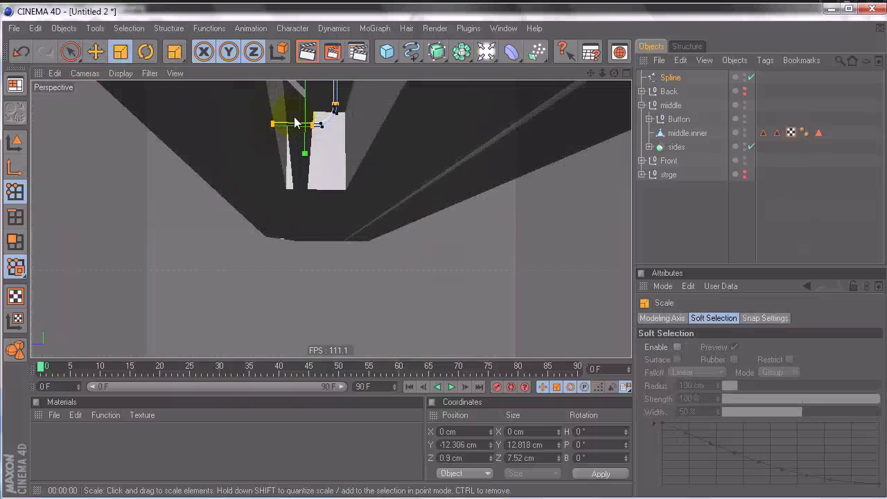
pyautogui.click(70, 52)
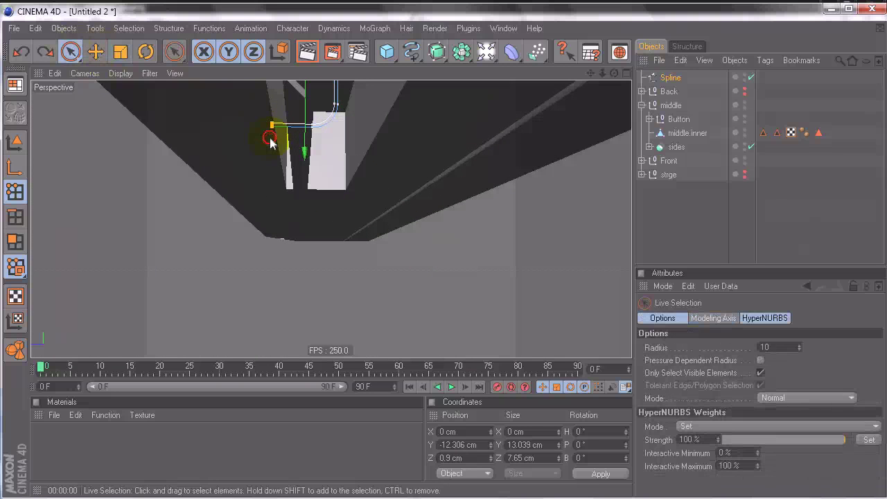
pyautogui.moveTo(228, 124); pyautogui.dragTo(443, 256)
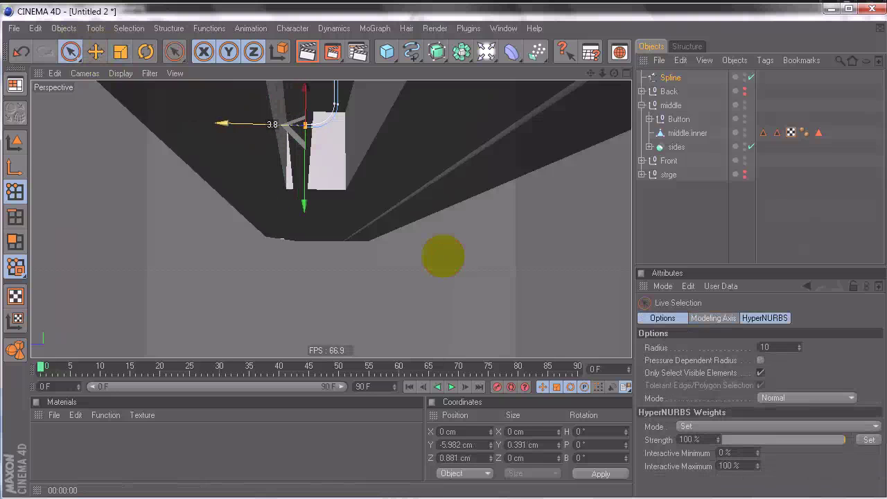
# Select all the spline's points and shift them about 2.6 cm into the recess gap, to about Y -11.5 cm and Z 1.4 cm
pyautogui.keyDown('alt'); pyautogui.moveTo(320, 122); pyautogui.dragTo(440, 254); pyautogui.keyUp('alt')
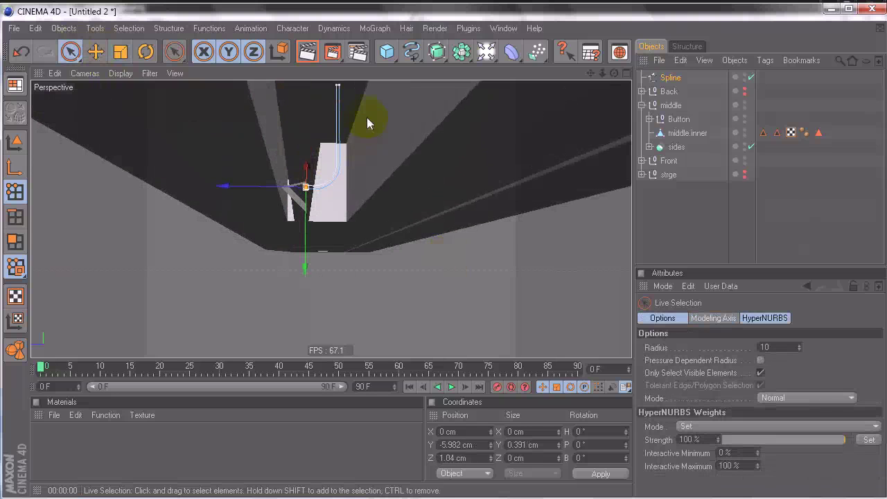
pyautogui.keyDown('alt'); pyautogui.moveTo(366, 118); pyautogui.dragTo(442, 258); pyautogui.keyUp('alt')
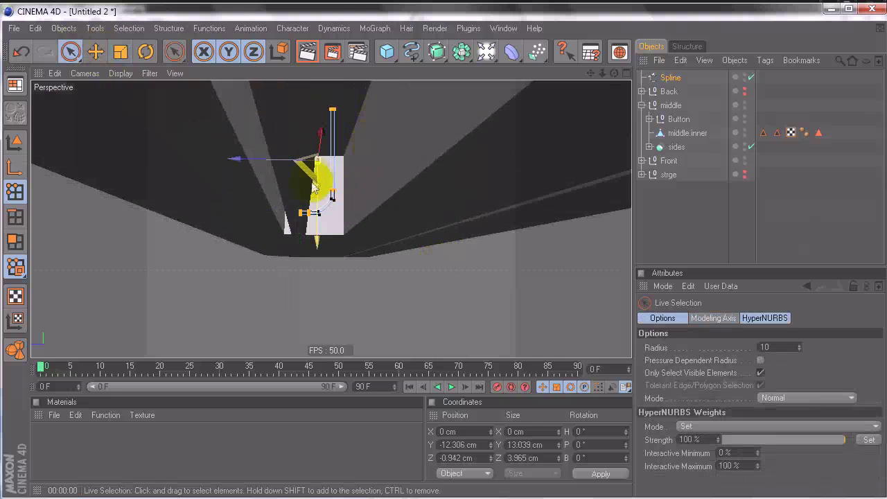
pyautogui.moveTo(310, 177); pyautogui.dragTo(289, 184)
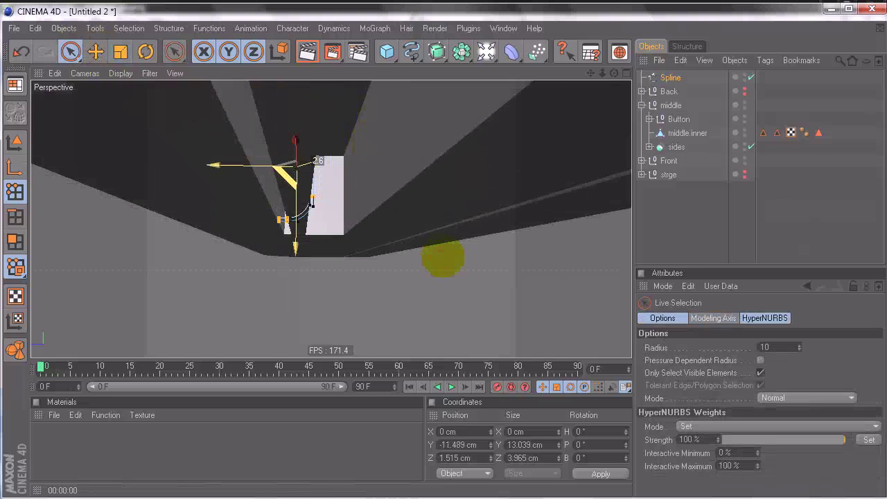
# Lengthen the spline's long leg by moving its end points along Y to about -23.9 cm
pyautogui.keyDown('alt'); pyautogui.moveTo(443, 257); pyautogui.dragTo(443, 257); pyautogui.keyUp('alt')
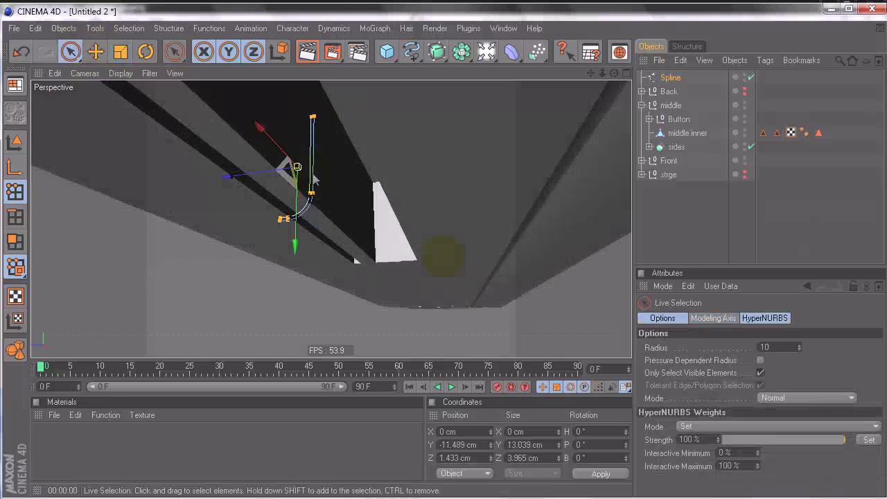
pyautogui.click(313, 116)
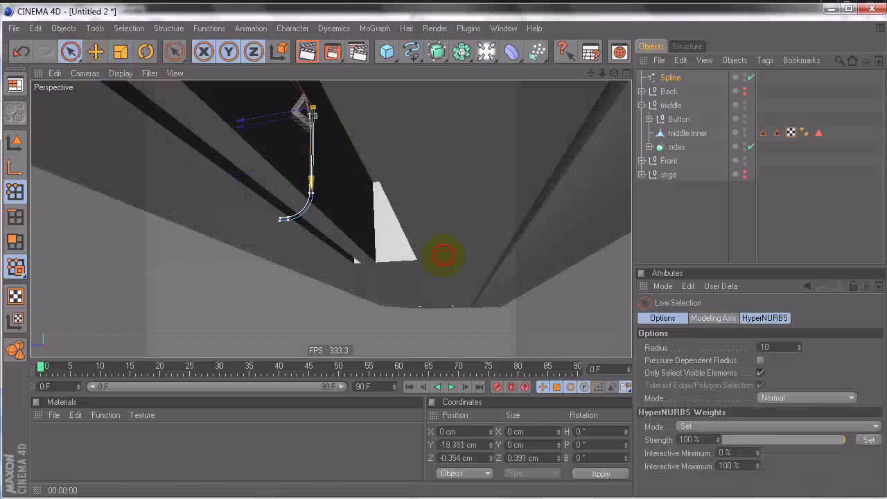
pyautogui.keyDown('alt'); pyautogui.moveTo(432, 268); pyautogui.dragTo(440, 254); pyautogui.keyUp('alt')
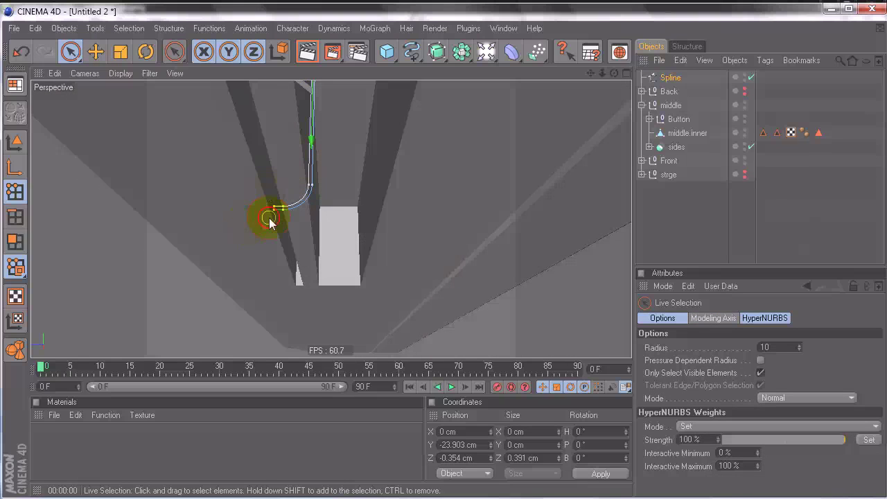
# Shorten the spline's short leg by moving its end points along Z to about 1.5 cm
pyautogui.click(277, 210)
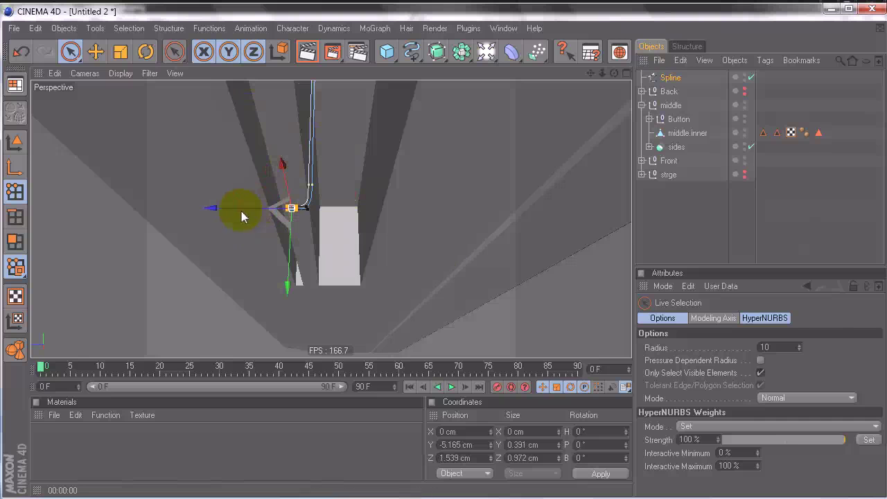
pyautogui.press('e')
pyautogui.moveTo(241, 215); pyautogui.dragTo(450, 255)
pyautogui.moveTo(442, 256)
pyautogui.keyDown('alt'); pyautogui.mouseDown(button='right')
pyautogui.moveTo(298, 235)
pyautogui.moveTo(465, 261)
pyautogui.moveTo(446, 261)
pyautogui.mouseUp(button='right'); pyautogui.keyUp('alt')
# Add an Extrude NURBS object and make the bent spline its child
pyautogui.click(669, 220)
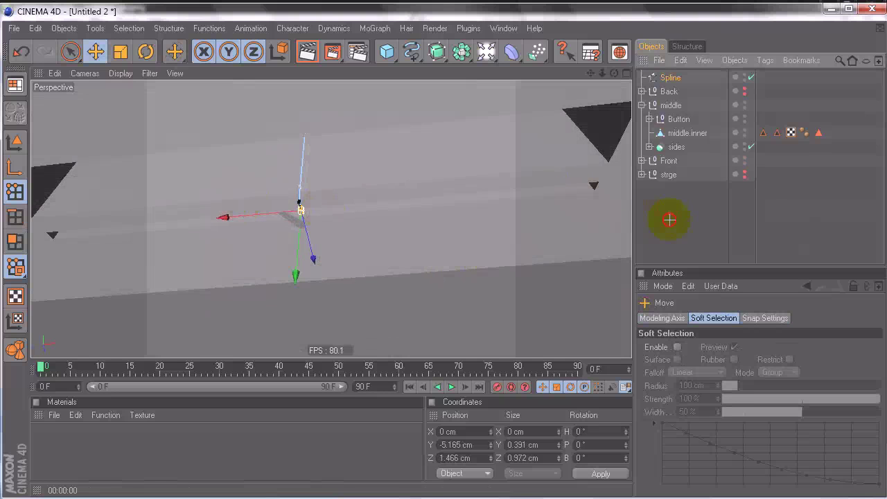
pyautogui.click(675, 79)
pyautogui.moveTo(437, 53); pyautogui.dragTo(602, 66)
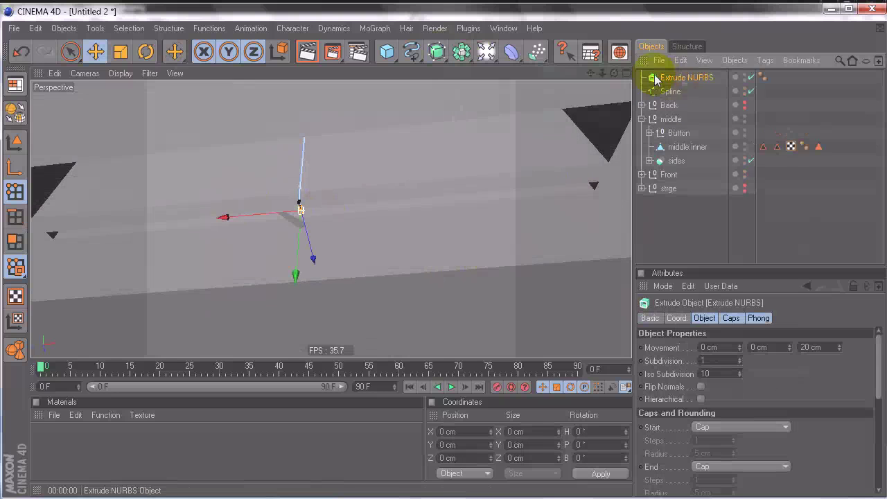
pyautogui.moveTo(667, 92); pyautogui.dragTo(683, 79)
pyautogui.click(683, 77)
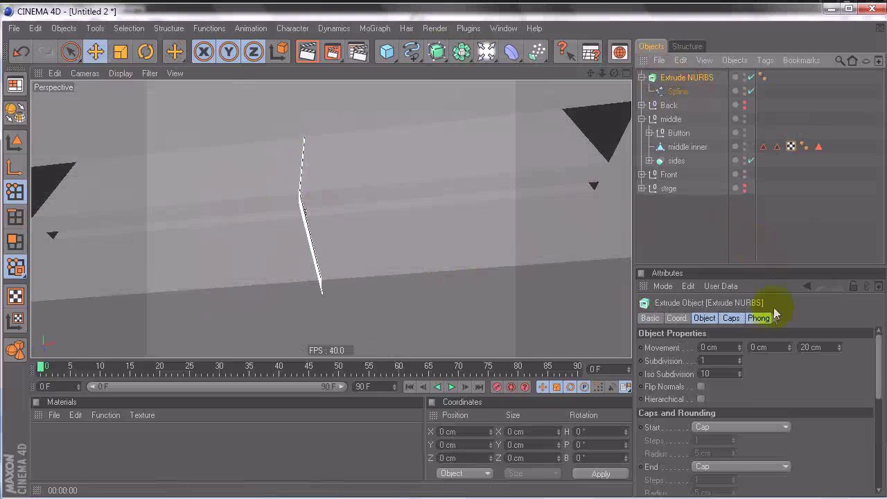
# Set the extrusion movement to 3 cm in X and 0 cm in Z
pyautogui.click(825, 346)
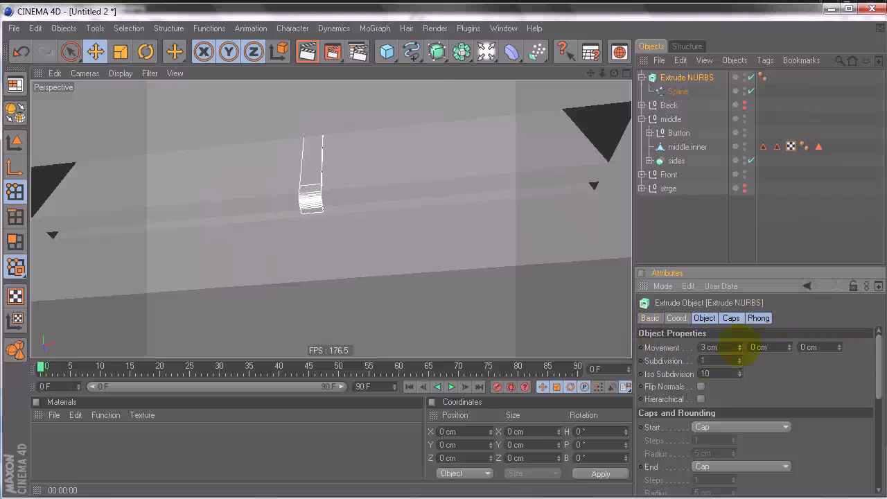
pyautogui.click(682, 79)
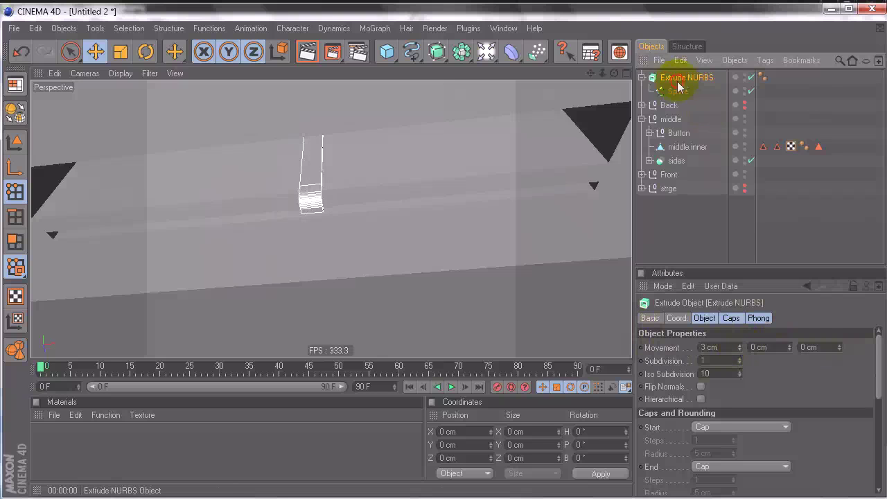
pyautogui.click(642, 77)
pyautogui.click(570, 134)
# In model mode, move the spline inside the Extrude NURBS along X to the recess's end, at about -36.7 cm
pyautogui.keyDown('alt'); pyautogui.moveTo(422, 190); pyautogui.dragTo(444, 255, button='right'); pyautogui.keyUp('alt')
pyautogui.keyDown('alt'); pyautogui.moveTo(457, 190); pyautogui.dragTo(443, 255); pyautogui.keyUp('alt')
pyautogui.keyDown('alt'); pyautogui.moveTo(443, 255); pyautogui.dragTo(444, 256, button='right'); pyautogui.keyUp('alt')
pyautogui.keyDown('alt'); pyautogui.moveTo(446, 153); pyautogui.dragTo(372, 143, button='middle'); pyautogui.keyUp('alt')
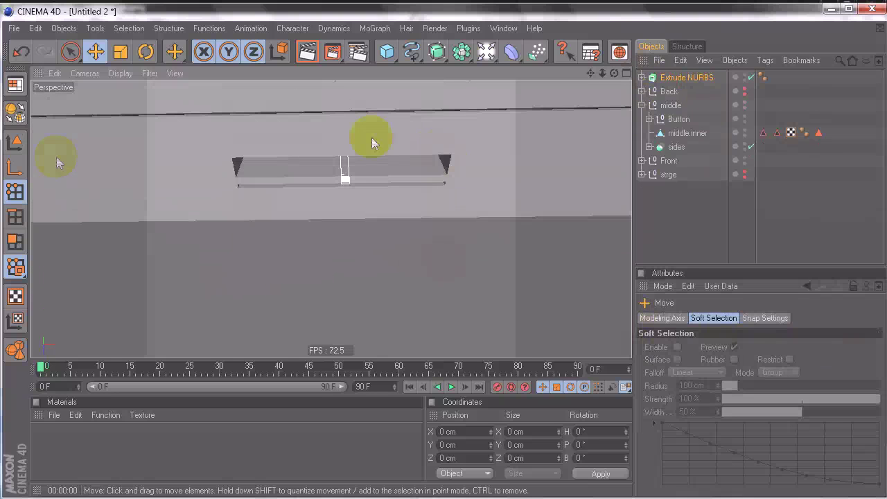
pyautogui.click(17, 143)
pyautogui.keyDown('alt'); pyautogui.moveTo(448, 175); pyautogui.dragTo(447, 255, button='right'); pyautogui.keyUp('alt')
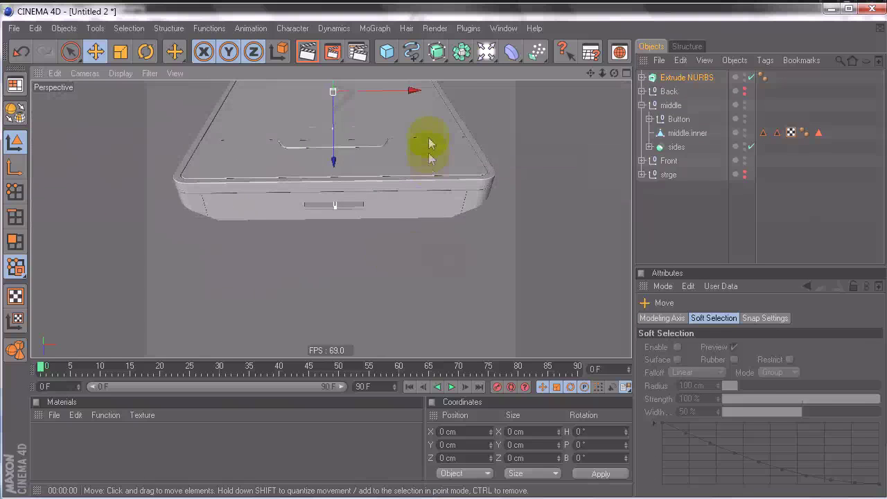
pyautogui.click(642, 78)
pyautogui.click(669, 91)
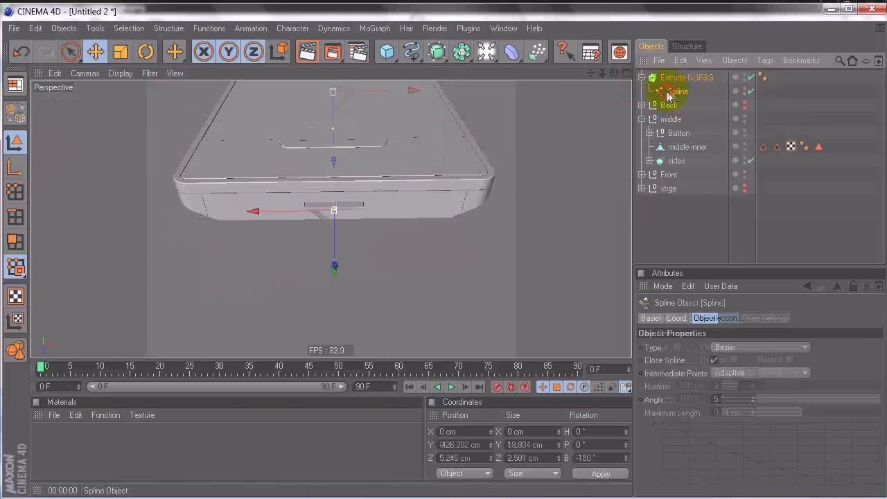
pyautogui.keyDown('alt'); pyautogui.moveTo(409, 216); pyautogui.dragTo(444, 256, button='right'); pyautogui.keyUp('alt')
pyautogui.keyDown('alt'); pyautogui.moveTo(284, 135); pyautogui.dragTo(445, 259, button='middle'); pyautogui.keyUp('alt')
pyautogui.moveTo(325, 163); pyautogui.dragTo(443, 256)
pyautogui.keyDown('alt'); pyautogui.moveTo(336, 158); pyautogui.dragTo(366, 145, button='right'); pyautogui.keyUp('alt')
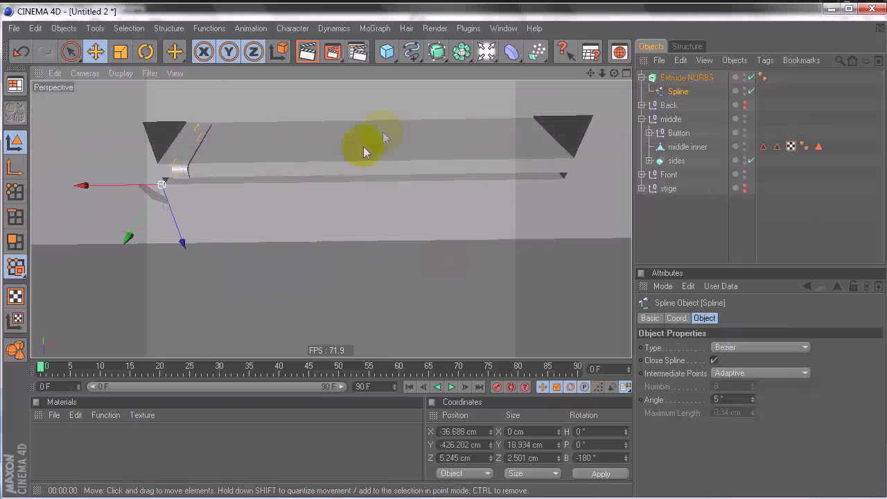
# Set up the Duplicate function in Linear mode with movement only along X, at 6 cm per step
pyautogui.click(207, 29)
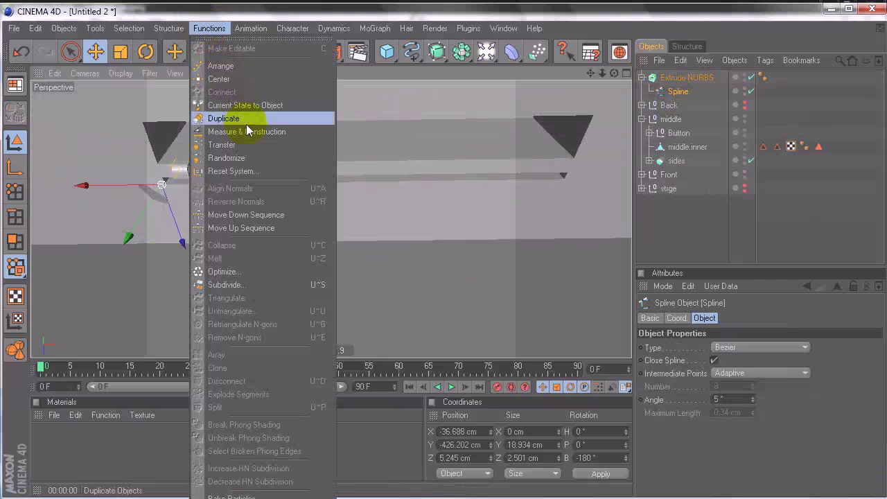
pyautogui.click(223, 118)
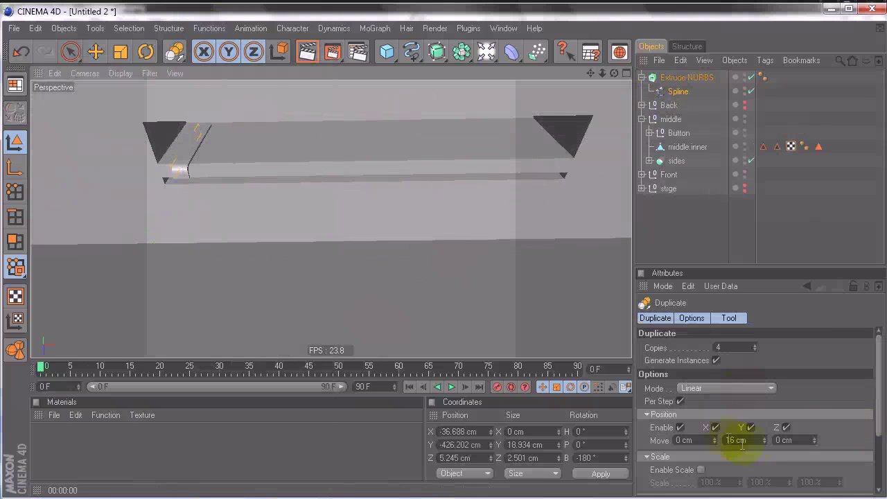
pyautogui.click(729, 392)
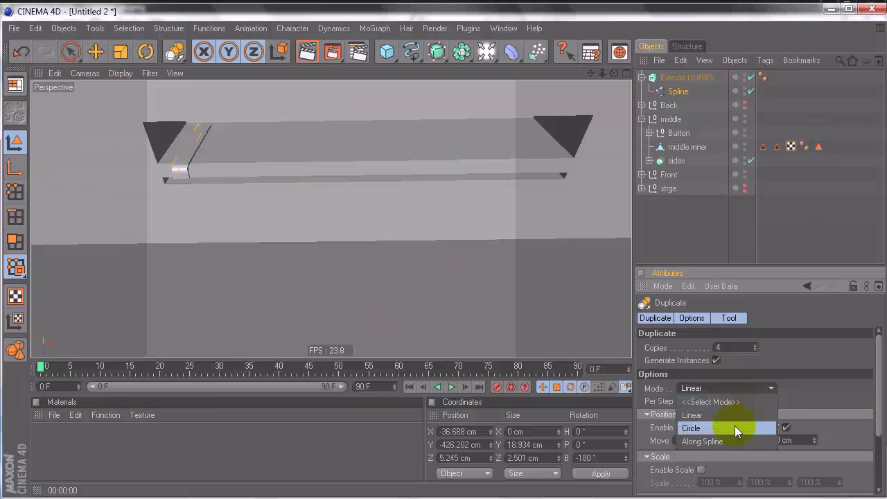
pyautogui.click(822, 395)
pyautogui.click(750, 427)
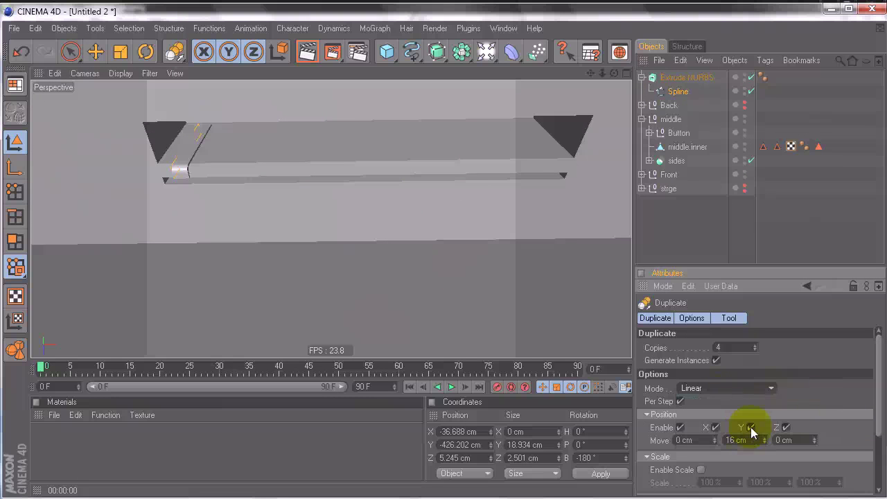
pyautogui.click(714, 440)
pyautogui.moveTo(753, 399); pyautogui.dragTo(754, 333)
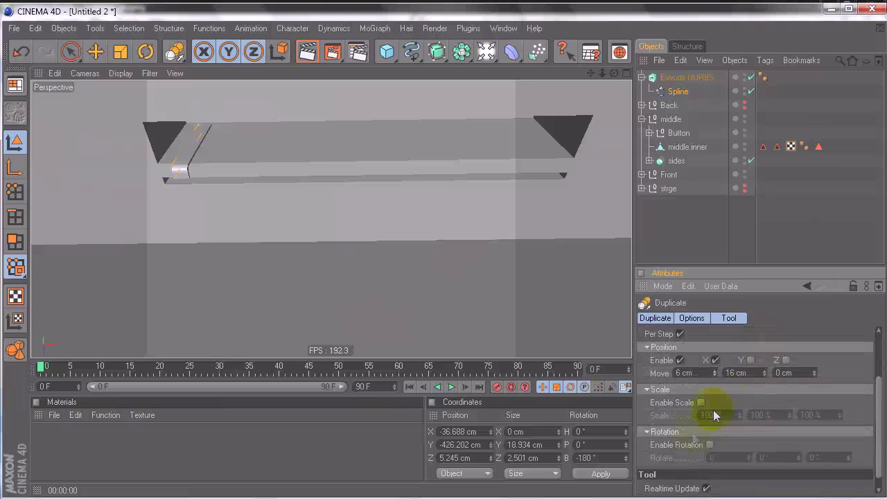
pyautogui.scroll(-1, 736, 449)
pyautogui.click(735, 420)
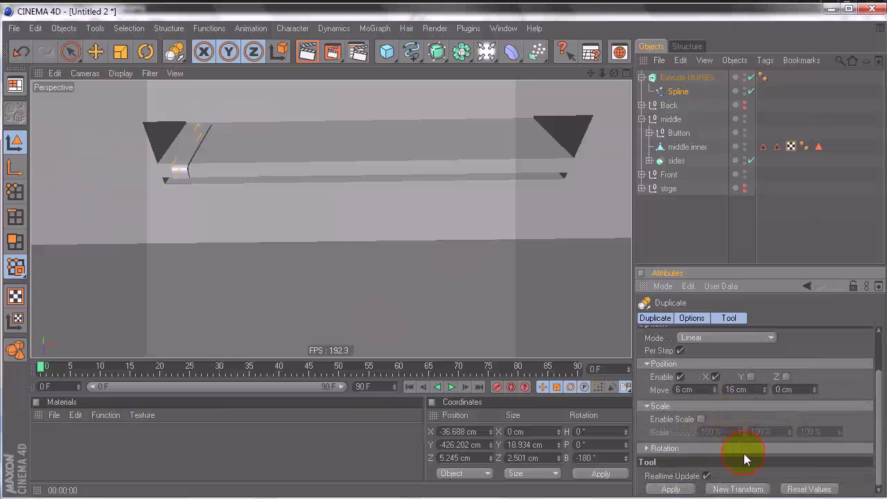
pyautogui.click(721, 449)
pyautogui.scroll(-1, 753, 378)
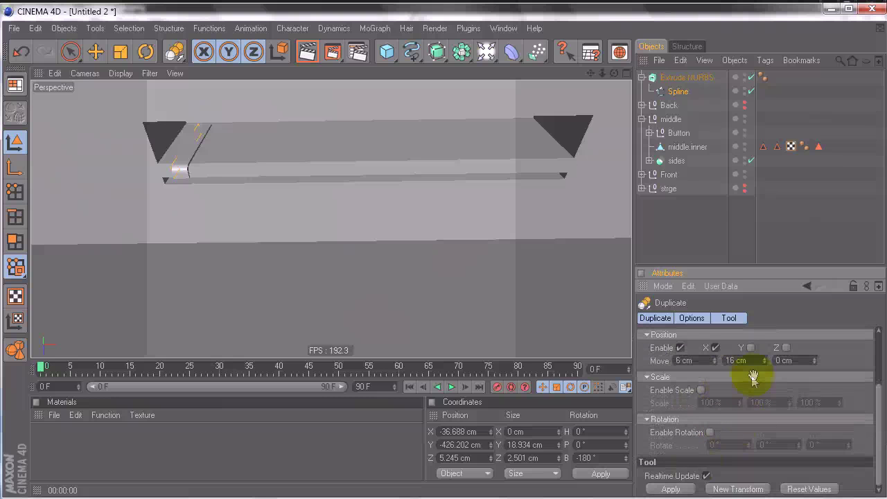
# Try duplicating the spline with four copies along X, and undo the duplication
pyautogui.click(671, 489)
pyautogui.moveTo(846, 360); pyautogui.dragTo(843, 420, button='middle')
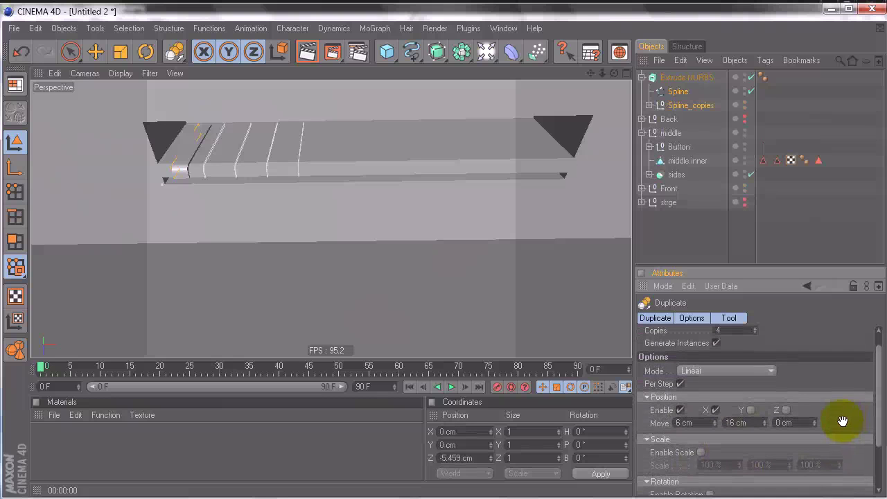
pyautogui.hotkey('ctrl', 'z')
# Duplicate the Extrude NURBS contact with four copies spaced 6 cm apart along X
pyautogui.click(676, 77)
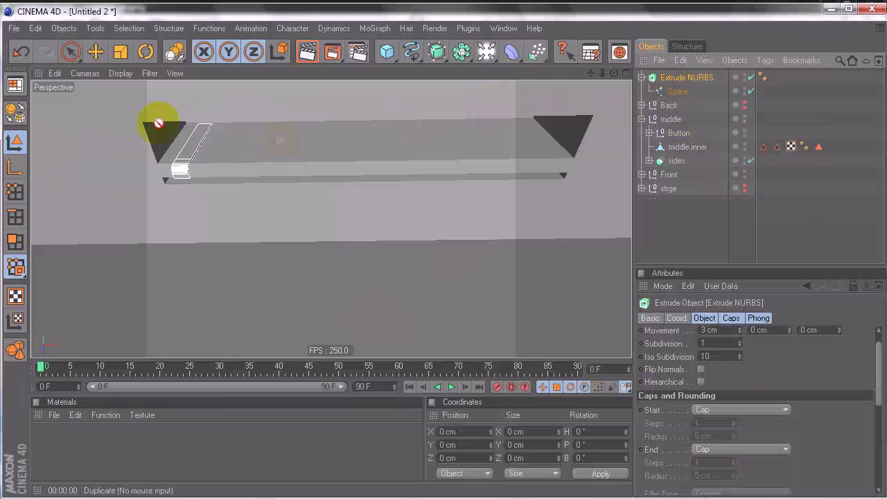
pyautogui.click(174, 53)
pyautogui.moveTo(824, 404); pyautogui.dragTo(862, 347, button='middle')
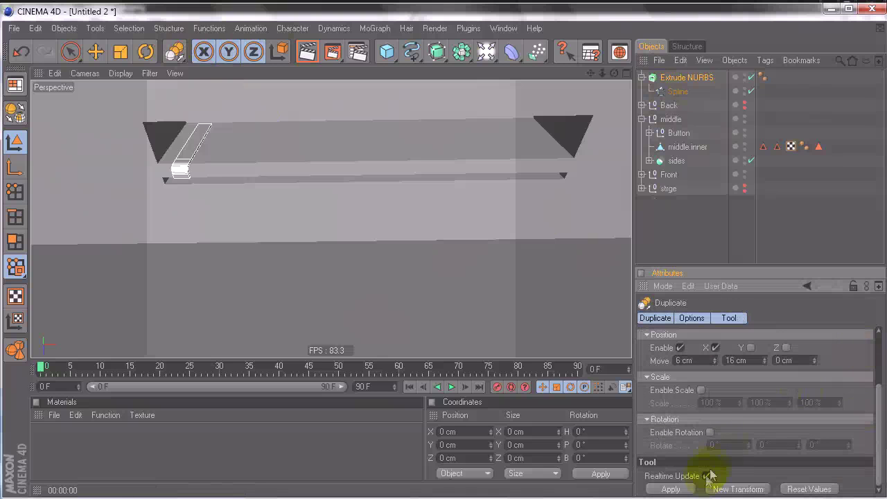
pyautogui.click(672, 489)
# Raise the number of copies to 12, trying a 5 cm X spacing before restoring 6 cm
pyautogui.click(748, 377)
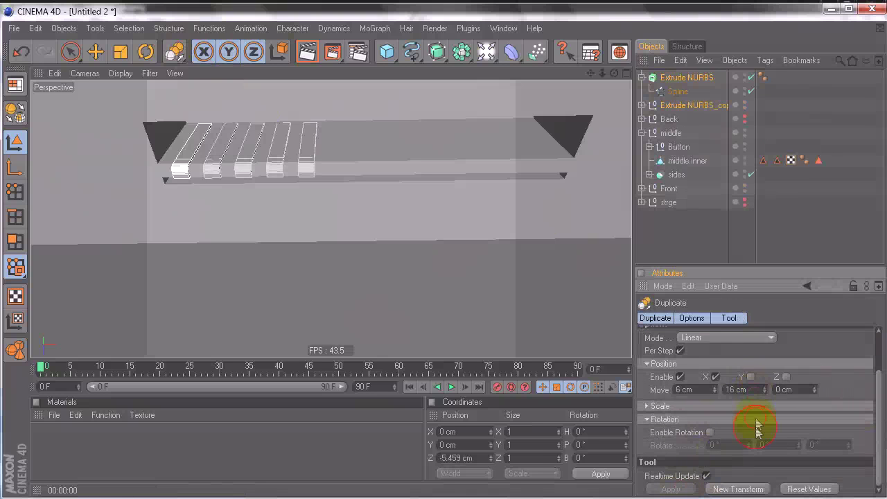
pyautogui.click(729, 406)
pyautogui.scroll(3, 747, 366)
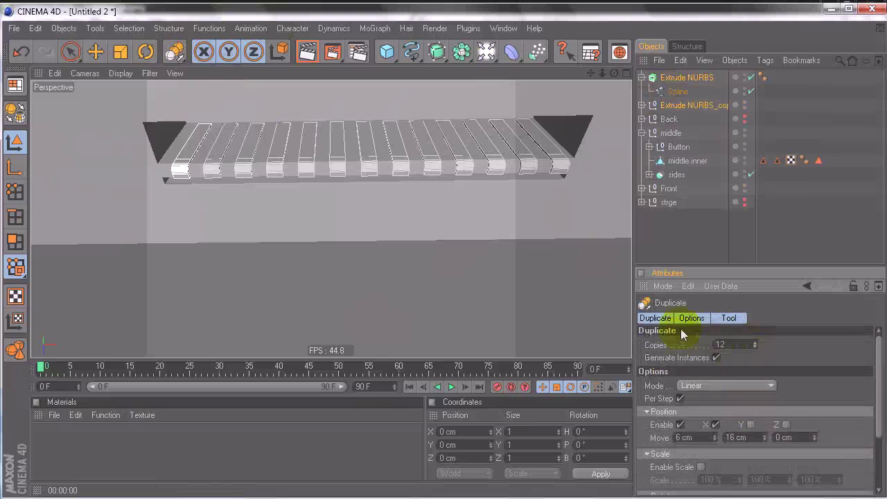
pyautogui.click(715, 438)
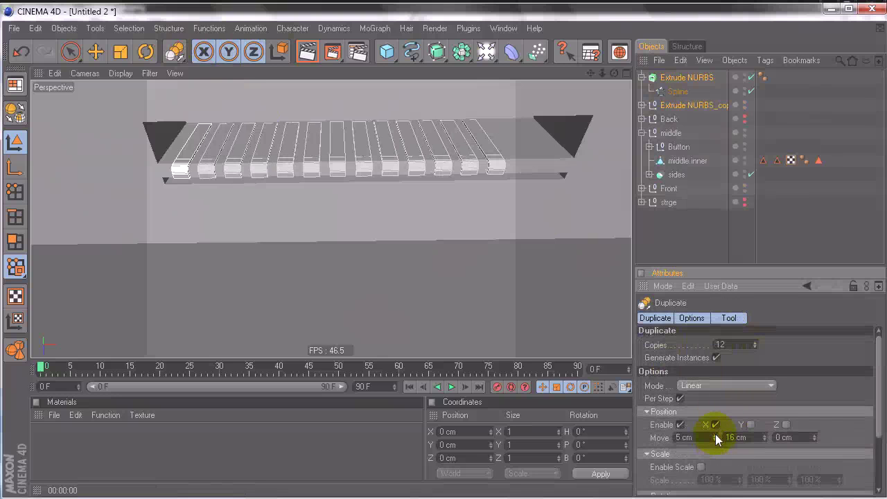
pyautogui.click(715, 435)
pyautogui.scroll(4, 440, 257)
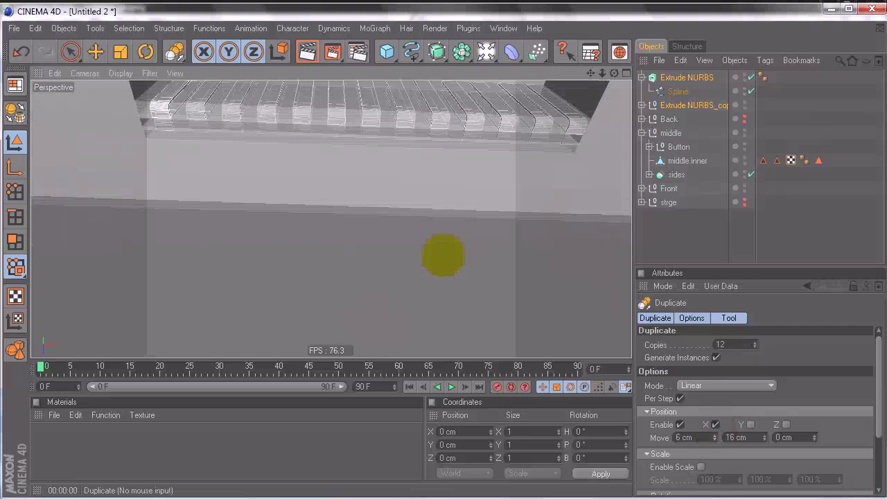
# Group the Extrude NURBS and its copies under one null object
pyautogui.click(659, 80)
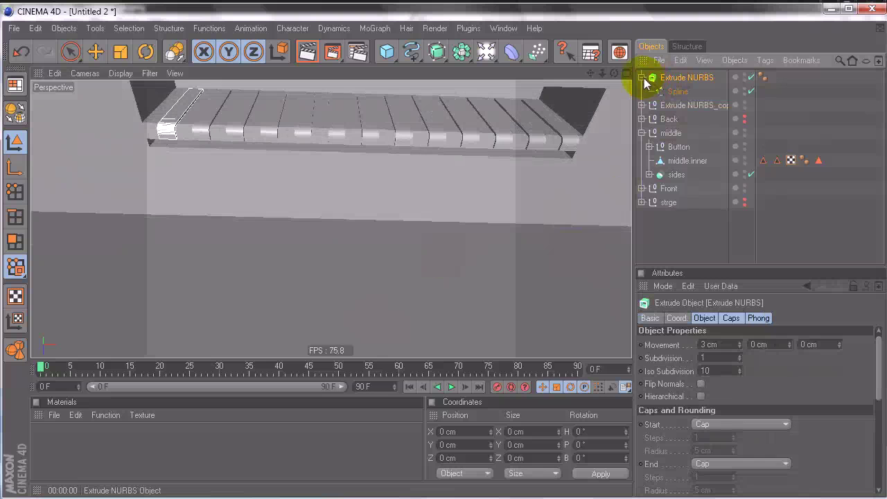
pyautogui.click(642, 78)
pyautogui.keyDown('ctrl'); pyautogui.click(679, 92); pyautogui.keyUp('ctrl')
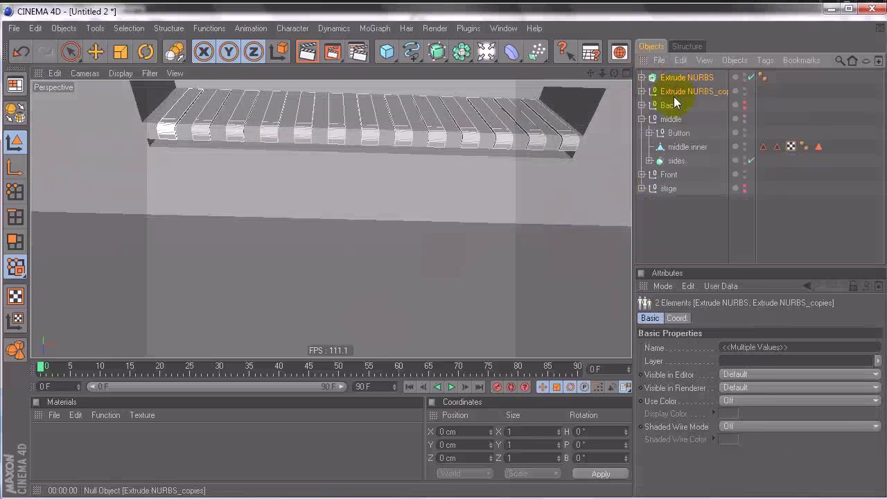
pyautogui.hotkey('alt', 'g')
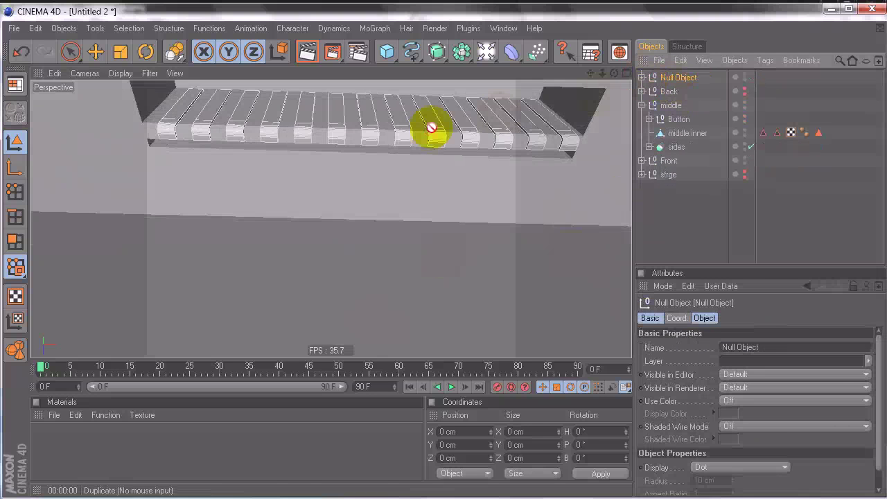
# Move only the group's axis onto the row of contacts, to about Y -412 cm and Z 4.9 cm
pyautogui.press('e')
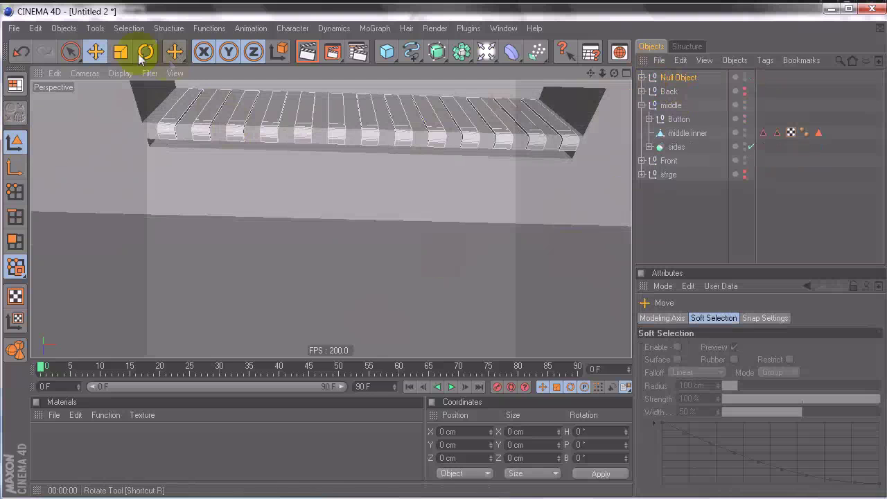
pyautogui.click(70, 51)
pyautogui.middleClick(408, 201)
pyautogui.middleClick(404, 172)
pyautogui.keyDown('alt'); pyautogui.moveTo(446, 205); pyautogui.dragTo(433, 243, button='middle'); pyautogui.keyUp('alt')
pyautogui.click(14, 167)
pyautogui.moveTo(366, 135); pyautogui.dragTo(444, 258)
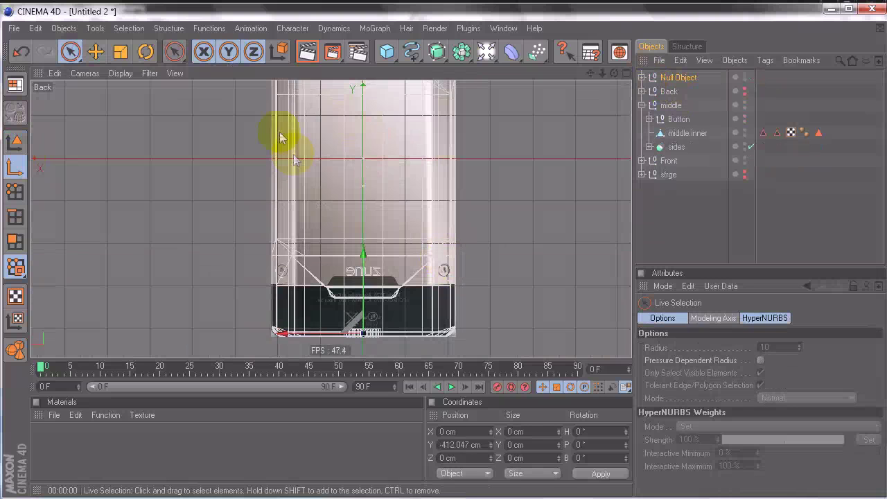
pyautogui.middleClick(286, 280)
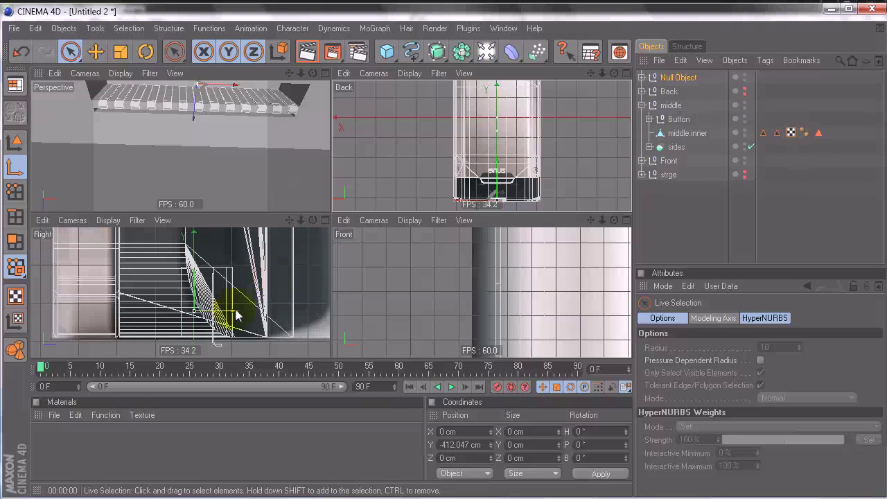
pyautogui.moveTo(236, 315); pyautogui.dragTo(332, 257)
pyautogui.middleClick(142, 152)
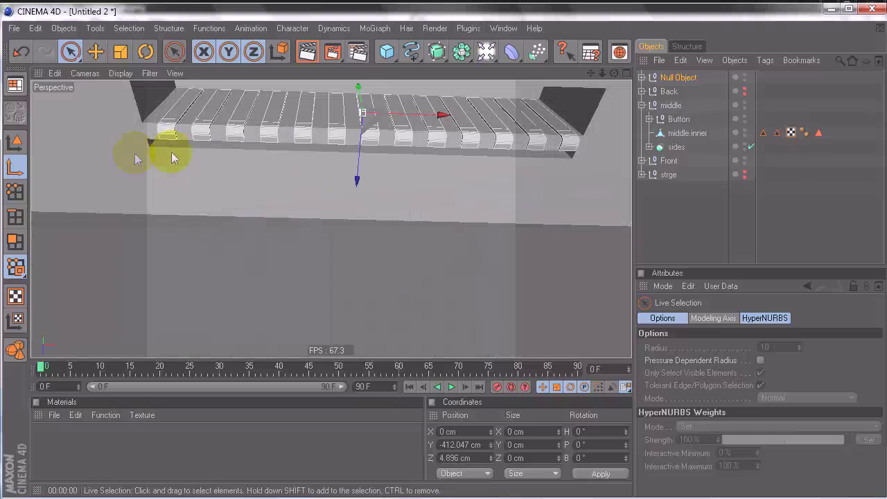
# In model mode, shift the contact group along X to about -0.7 cm to center it in the recess
pyautogui.click(19, 140)
pyautogui.press('e')
pyautogui.moveTo(417, 115); pyautogui.dragTo(440, 257)
pyautogui.scroll(-8, 427, 125)
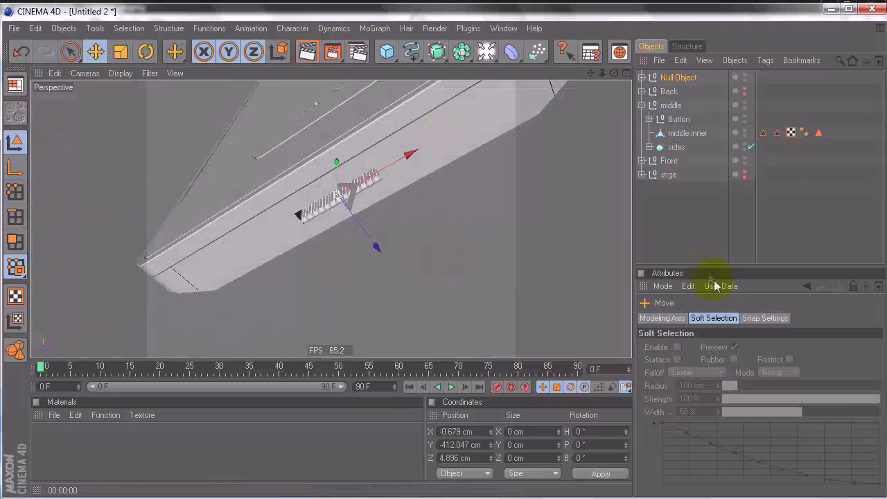
# In the bottom view, inset the middle.inner polygon beside the dock recess with Extrude Inner, offset about 13.8 cm
pyautogui.click(703, 221)
pyautogui.keyDown('alt'); pyautogui.moveTo(557, 206); pyautogui.dragTo(460, 254); pyautogui.keyUp('alt')
pyautogui.scroll(8, 520, 214)
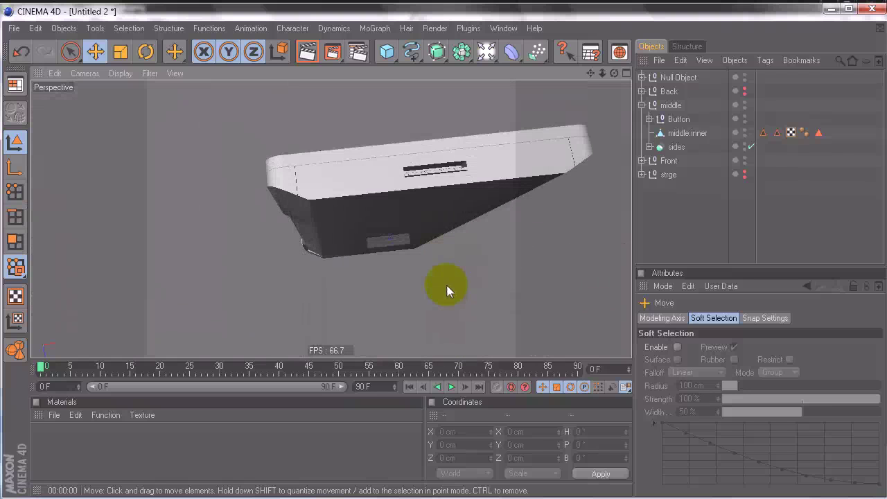
pyautogui.middleClick(524, 204)
pyautogui.middleClick(181, 148)
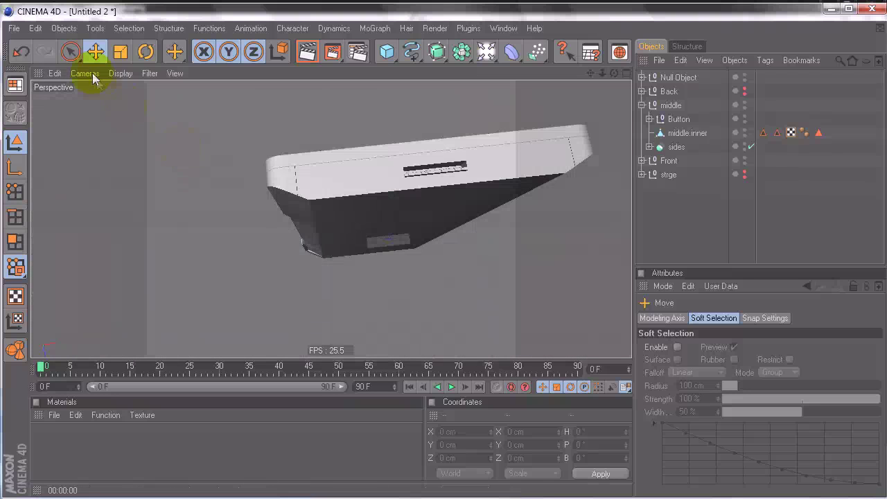
pyautogui.click(92, 75)
pyautogui.click(111, 231)
pyautogui.keyDown('alt'); pyautogui.moveTo(143, 234); pyautogui.dragTo(451, 257, button='right'); pyautogui.keyUp('alt')
pyautogui.keyDown('alt'); pyautogui.moveTo(144, 235); pyautogui.dragTo(385, 222, button='middle'); pyautogui.keyUp('alt')
pyautogui.click(689, 135)
pyautogui.click(15, 246)
pyautogui.click(443, 248)
pyautogui.keyDown('alt'); pyautogui.moveTo(386, 283); pyautogui.dragTo(442, 256, button='right'); pyautogui.keyUp('alt')
pyautogui.keyDown('alt'); pyautogui.moveTo(442, 256); pyautogui.dragTo(428, 256, button='middle'); pyautogui.keyUp('alt')
pyautogui.rightClick(453, 307)
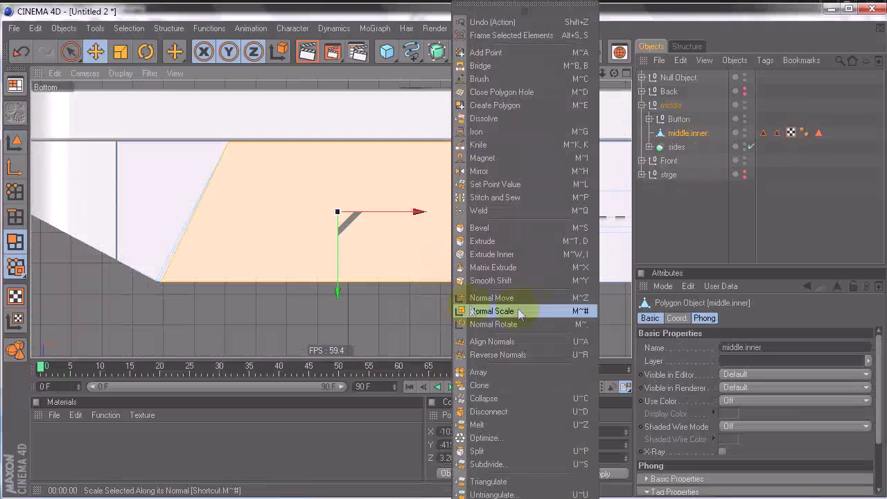
pyautogui.click(519, 255)
pyautogui.moveTo(431, 254); pyautogui.dragTo(443, 256)
pyautogui.click(661, 227)
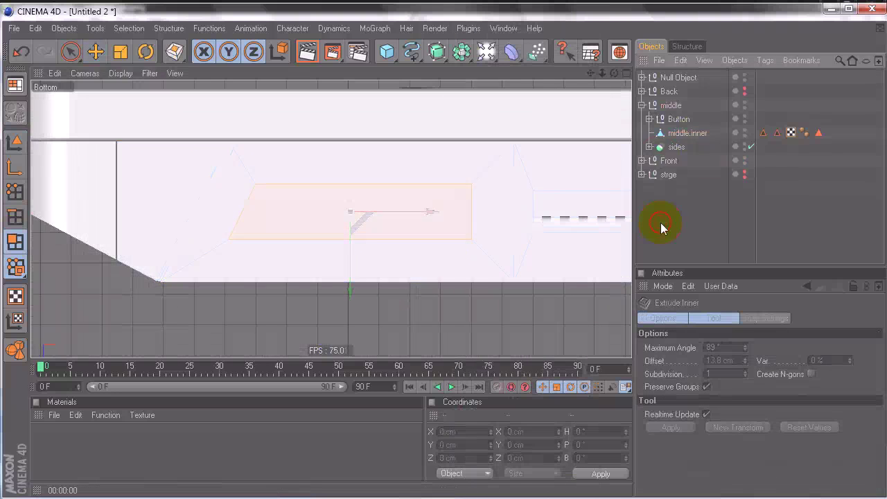
pyautogui.click(679, 135)
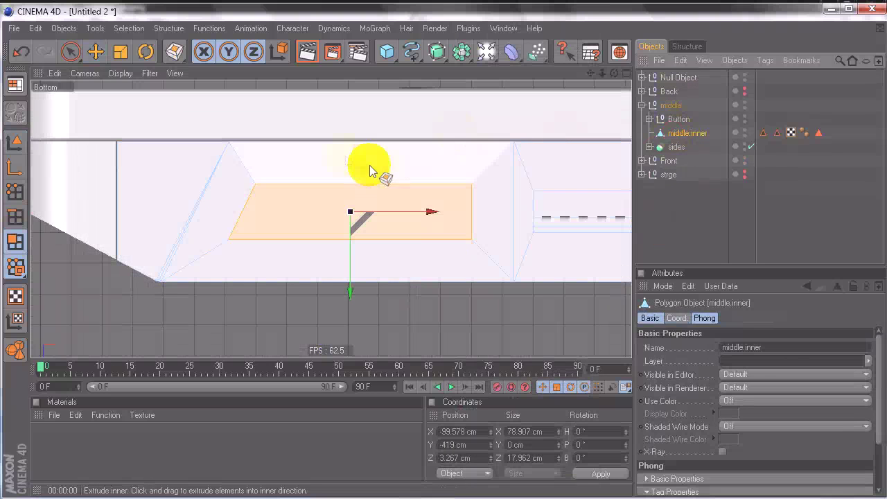
# Add a Disc primitive as a guide for the round jack hole
pyautogui.moveTo(411, 59); pyautogui.dragTo(503, 113)
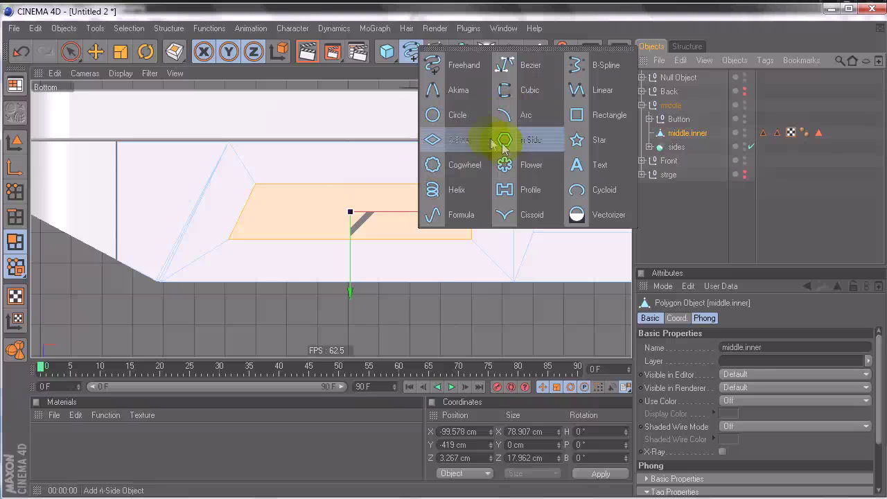
pyautogui.click(387, 53)
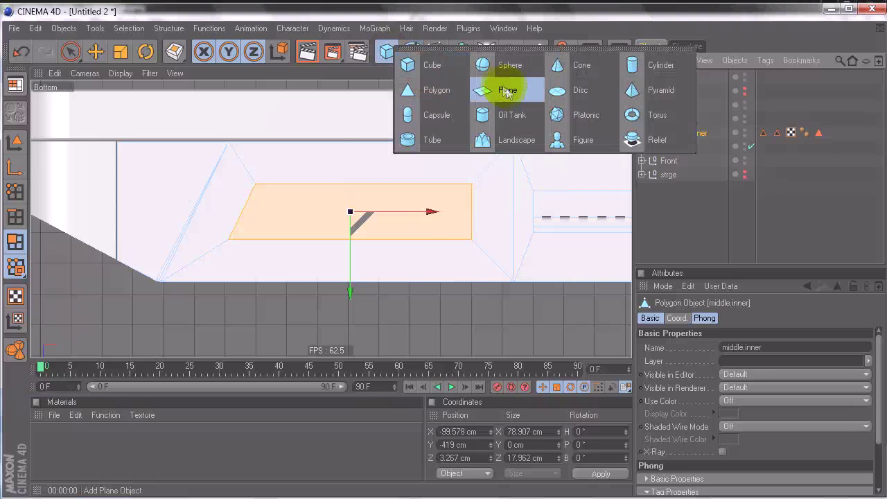
pyautogui.click(577, 97)
pyautogui.scroll(-5, 444, 256)
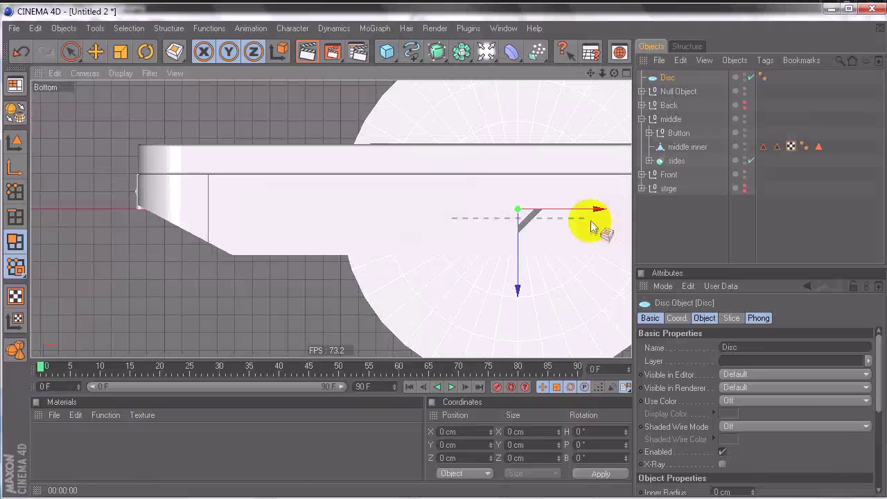
# Move the disc along X to beside the row of contacts and about 424 cm down, just beyond the device's bottom face
pyautogui.press('r')
pyautogui.press('e')
pyautogui.moveTo(468, 254); pyautogui.dragTo(443, 256)
pyautogui.middleClick(581, 166)
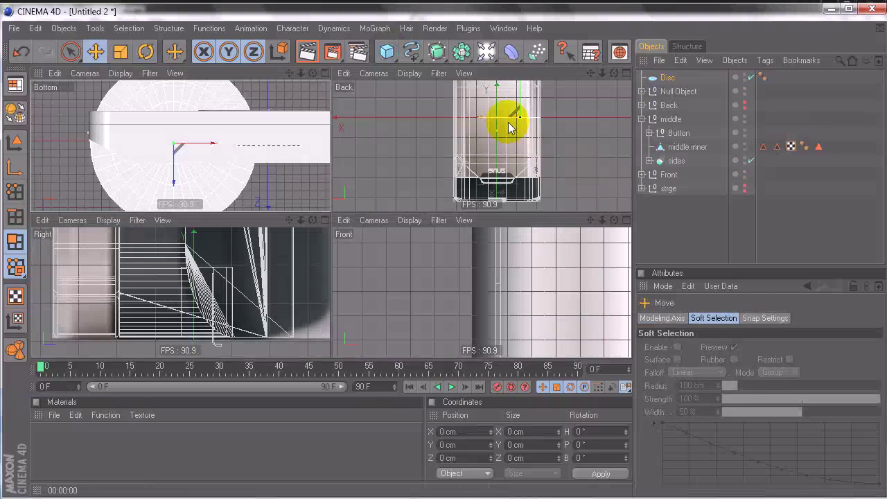
pyautogui.hotkey('ctrl', 'z')
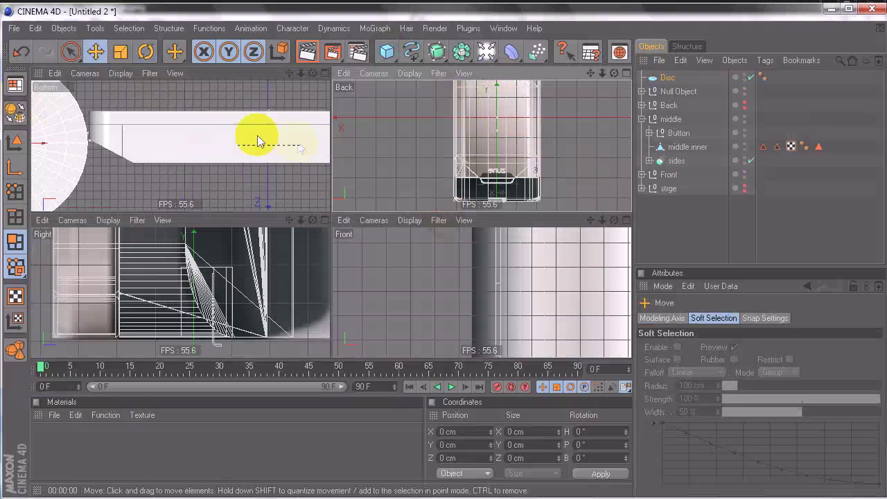
pyautogui.hotkey('ctrl', 'y')
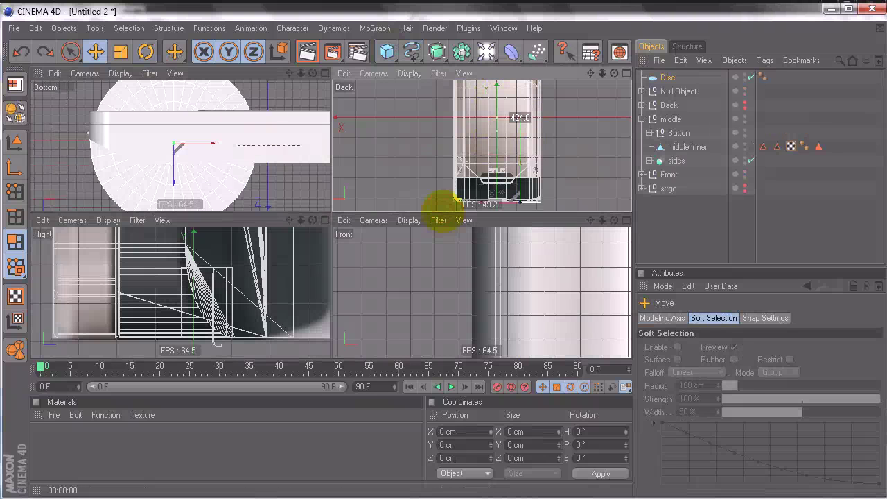
pyautogui.middleClick(223, 111)
# Set the disc's rotation segments to 12 and its outer radius to 11 cm
pyautogui.click(666, 78)
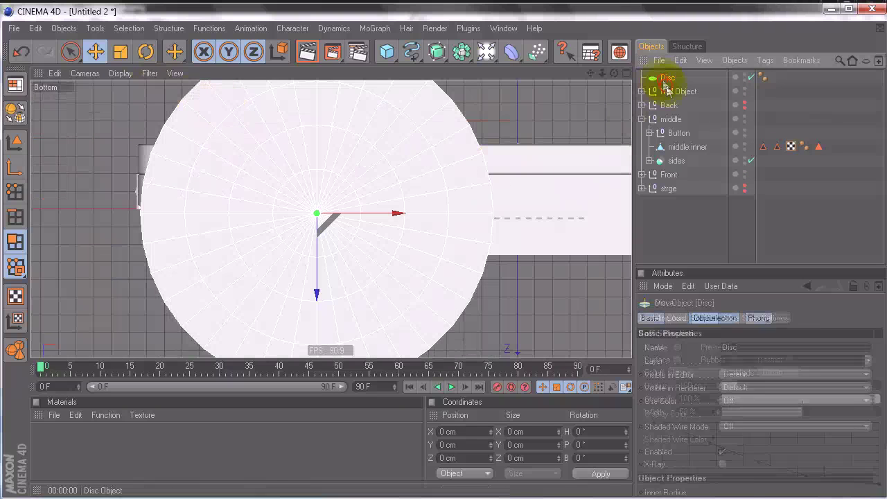
pyautogui.click(704, 318)
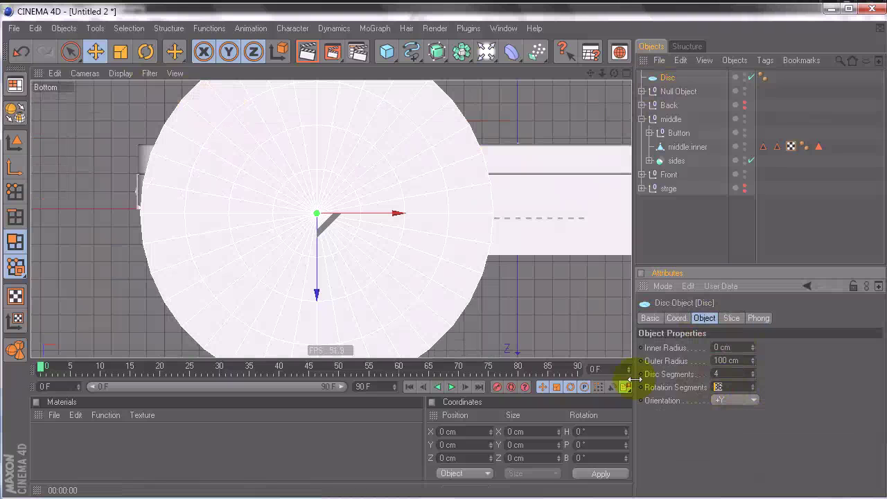
pyautogui.write('12')
pyautogui.press('Return')
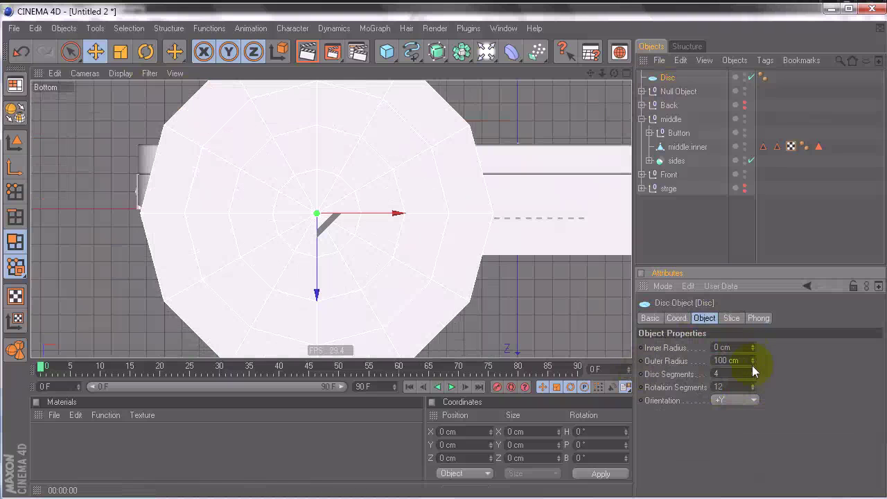
pyautogui.moveTo(753, 361); pyautogui.dragTo(721, 361)
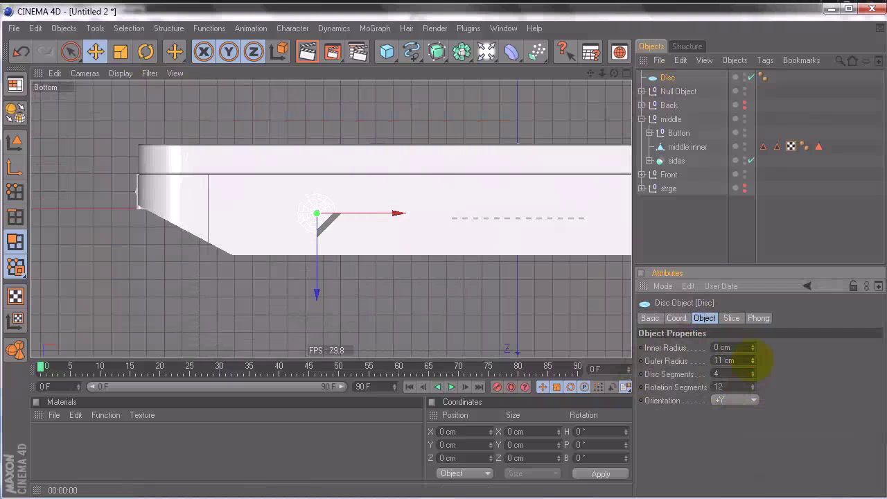
# Check the jack size in zunehd.jpg in Windows Photo Gallery, return to CINEMA 4D and set the disc's outer radius to 16 cm
pyautogui.click(350, 492)
pyautogui.click(577, 423)
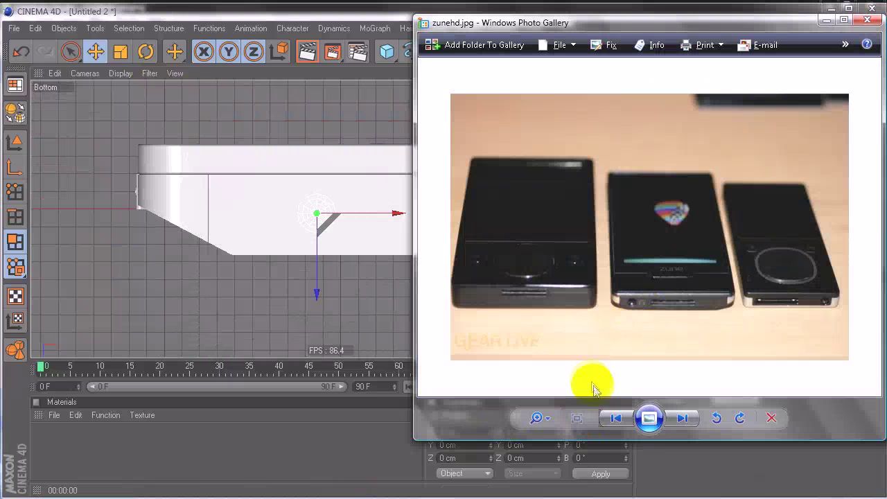
pyautogui.scroll(4, 657, 291)
pyautogui.moveTo(639, 348); pyautogui.dragTo(642, 294)
pyautogui.click(322, 20)
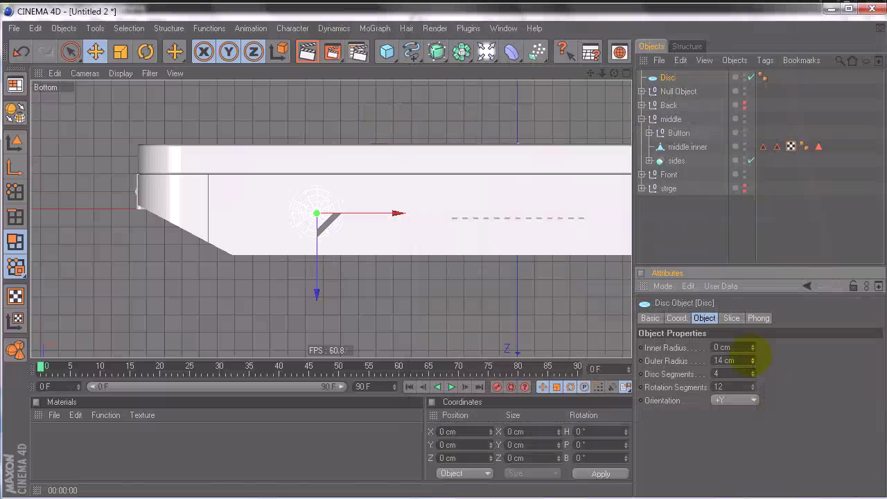
pyautogui.click(669, 77)
pyautogui.click(704, 318)
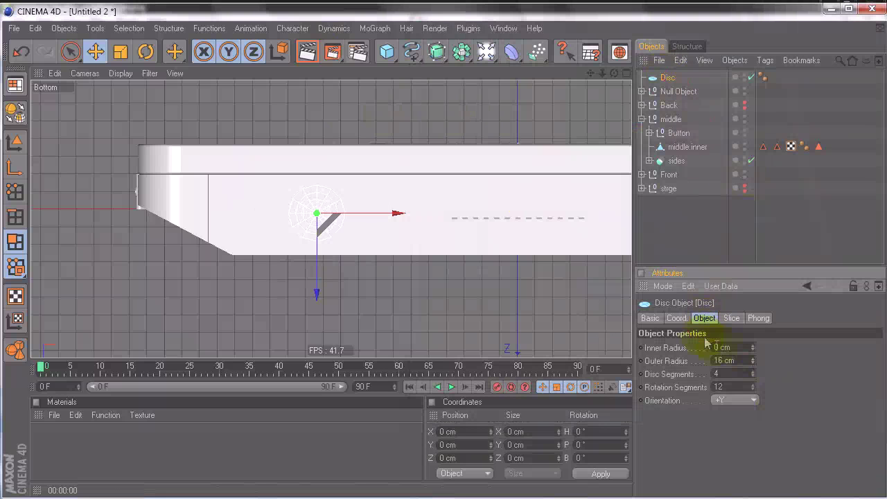
# Set the disc's Use Color to Always with a red display color
pyautogui.click(650, 319)
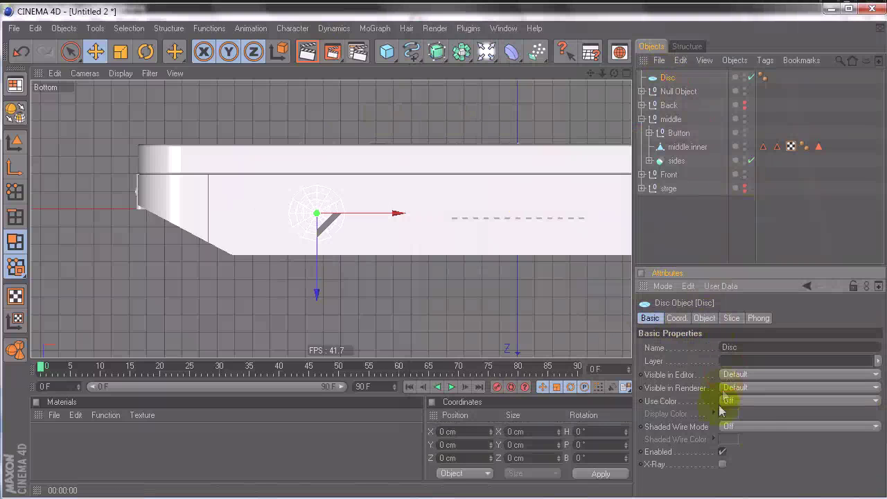
pyautogui.click(768, 402)
pyautogui.click(742, 439)
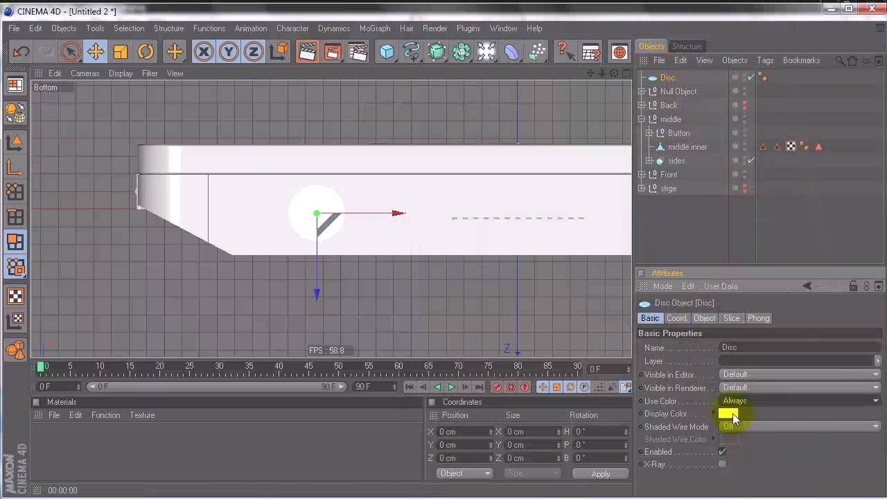
pyautogui.click(731, 414)
pyautogui.click(708, 470)
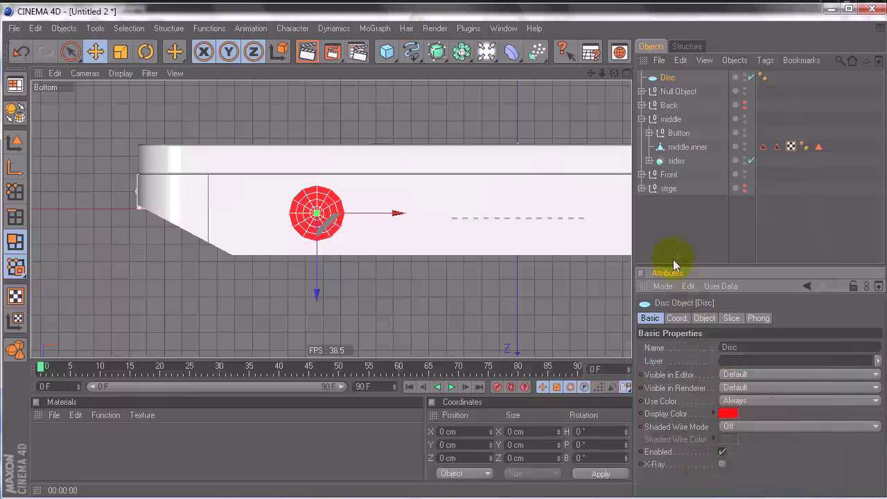
pyautogui.click(673, 259)
# In point mode, move the inset polygon's upper outer corner point onto the disc outline, about X -128.2 cm, Z -5.2 cm
pyautogui.scroll(3, 434, 192)
pyautogui.keyDown('alt'); pyautogui.moveTo(247, 230); pyautogui.dragTo(350, 241, button='middle'); pyautogui.keyUp('alt')
pyautogui.scroll(2, 501, 248)
pyautogui.click(680, 149)
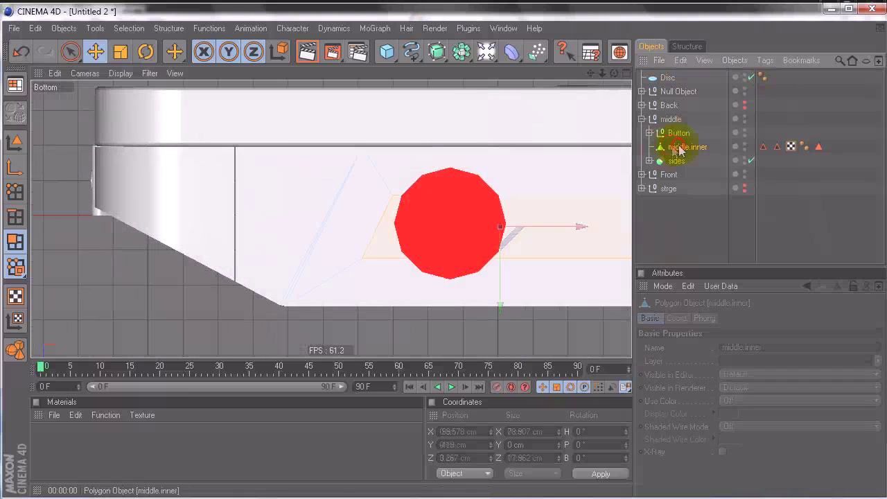
pyautogui.scroll(-1, 550, 174)
pyautogui.keyDown('alt'); pyautogui.moveTo(494, 258); pyautogui.dragTo(509, 194, button='middle'); pyautogui.keyUp('alt')
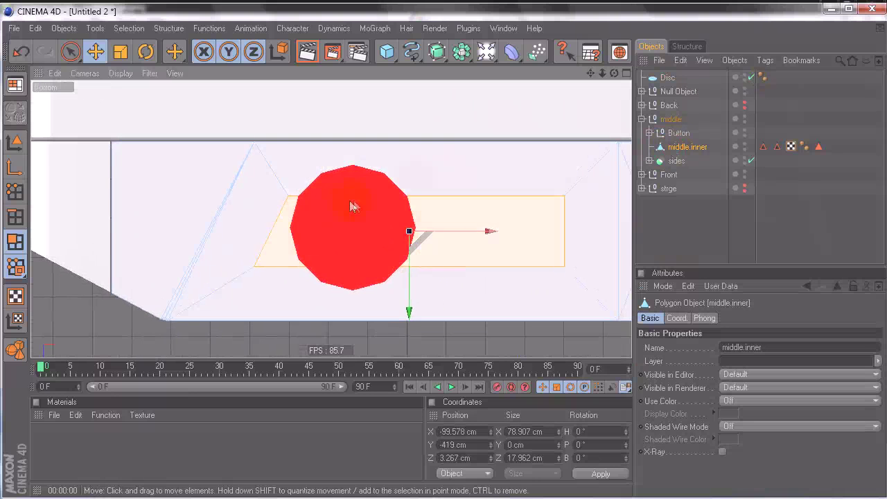
pyautogui.click(15, 191)
pyautogui.click(72, 51)
pyautogui.click(129, 121)
pyautogui.click(287, 201)
pyautogui.press('e')
pyautogui.click(444, 256)
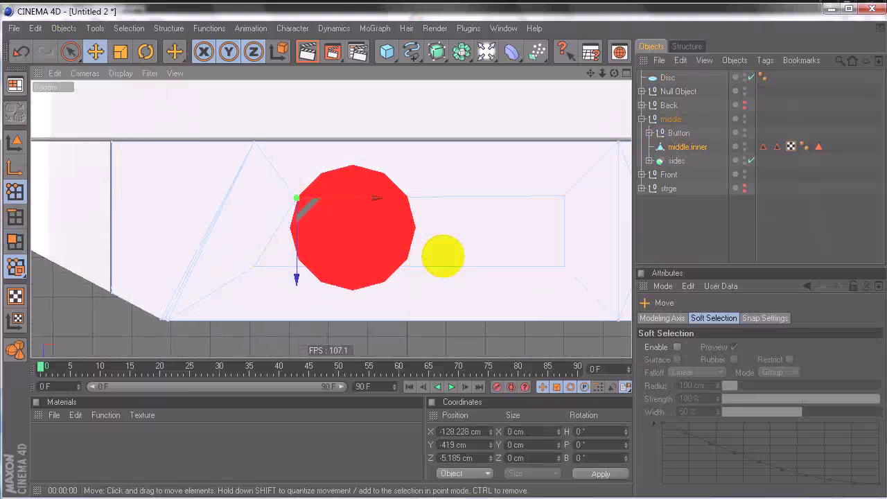
# Move the inset polygon's two lower corner points onto the disc outline, to about Z 2.9 cm and Z 10.5 cm
pyautogui.moveTo(268, 267); pyautogui.dragTo(249, 271)
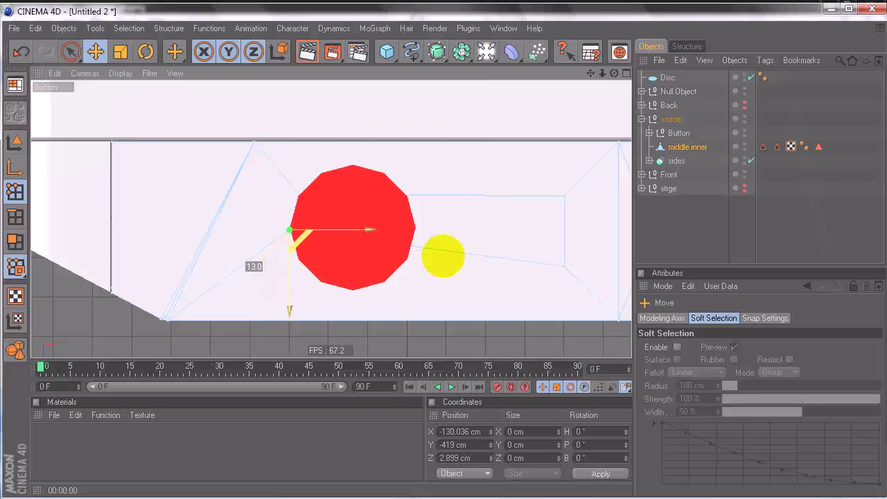
pyautogui.click(565, 264)
pyautogui.moveTo(577, 296); pyautogui.dragTo(438, 255)
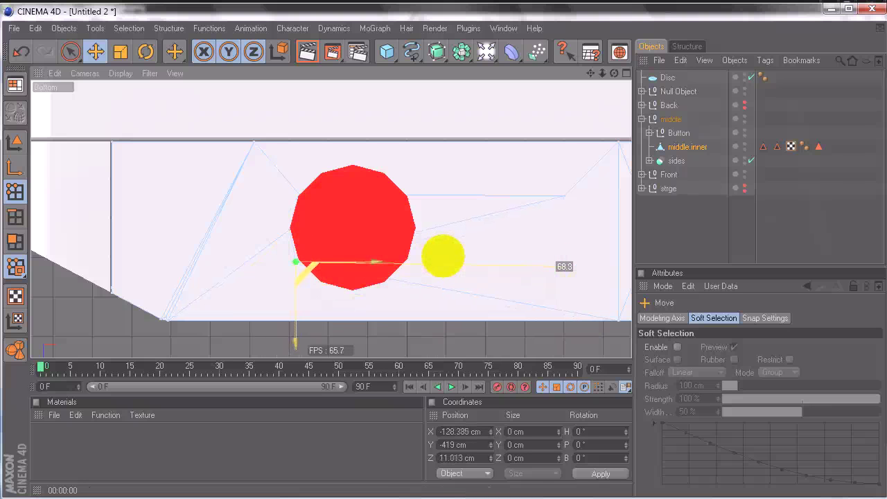
pyautogui.scroll(3, 444, 257)
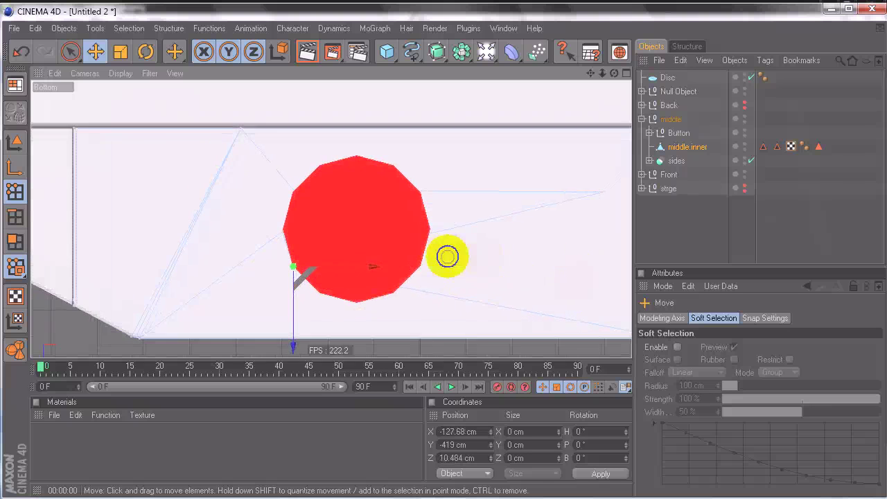
# Add four points on each of the two long edges between the disc and the remaining far corner with Add Point
pyautogui.rightClick(505, 262)
pyautogui.click(450, 265)
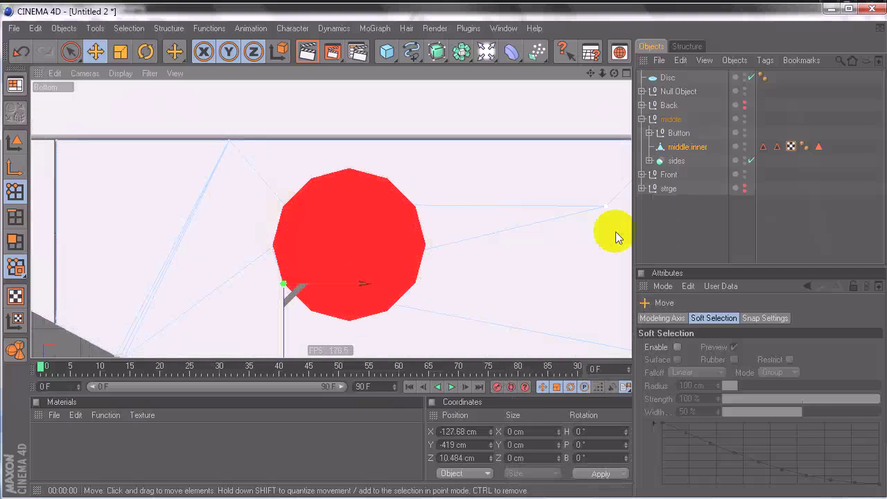
pyautogui.rightClick(470, 267)
pyautogui.click(502, 207)
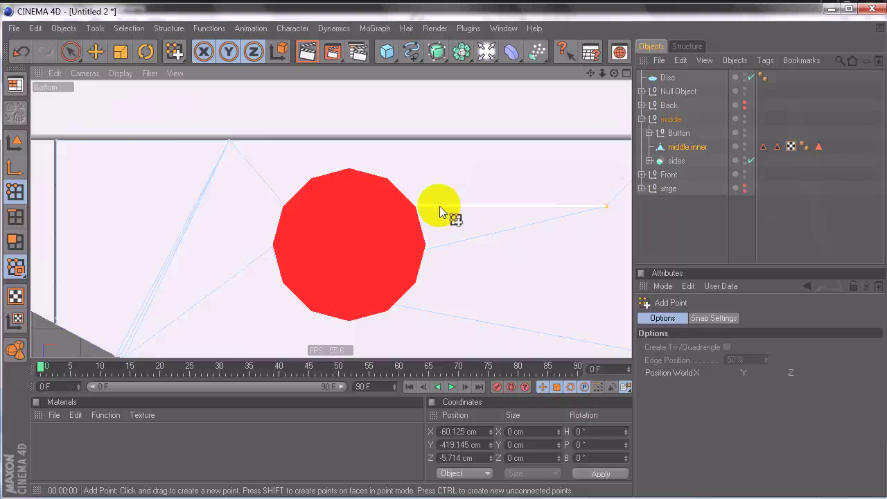
pyautogui.moveTo(439, 206); pyautogui.dragTo(501, 206)
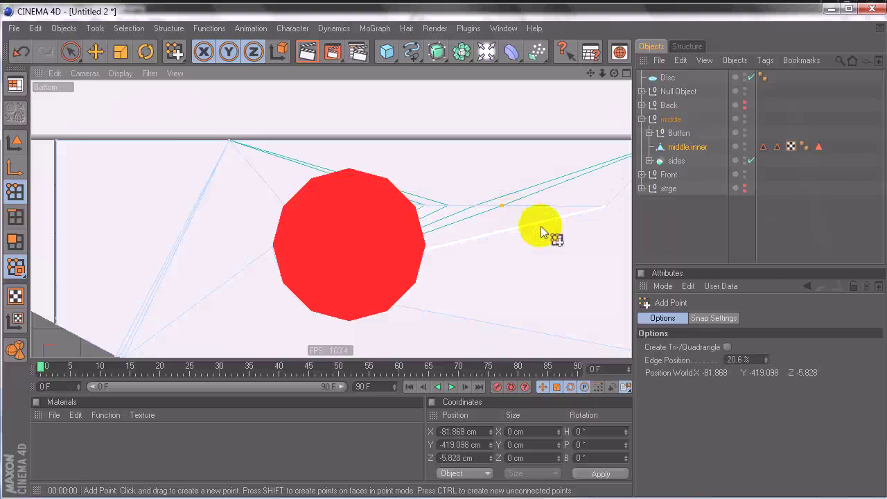
pyautogui.click(507, 229)
pyautogui.click(481, 236)
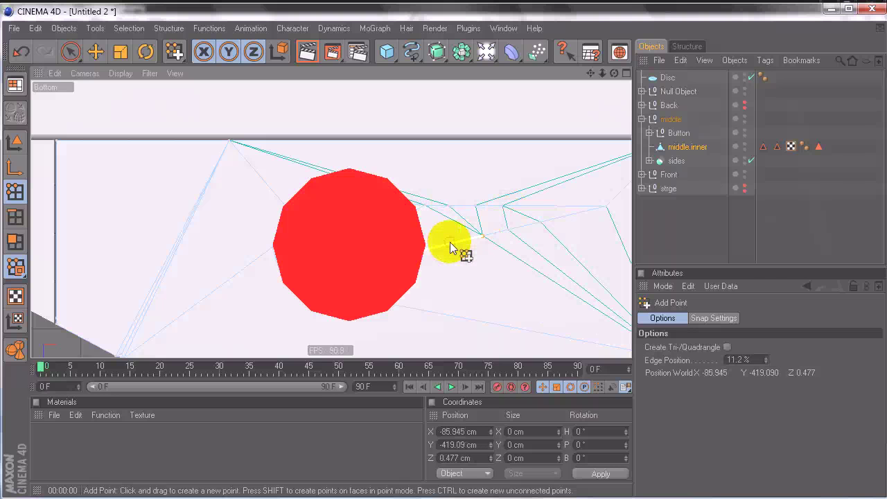
pyautogui.click(450, 242)
pyautogui.keyDown('alt'); pyautogui.moveTo(451, 266); pyautogui.dragTo(443, 256, button='middle'); pyautogui.keyUp('alt')
# Move the added points and the remaining corner onto the disc's vertices to shape the inset polygon into a 12-sided circle
pyautogui.click(70, 51)
pyautogui.moveTo(450, 238); pyautogui.dragTo(302, 316)
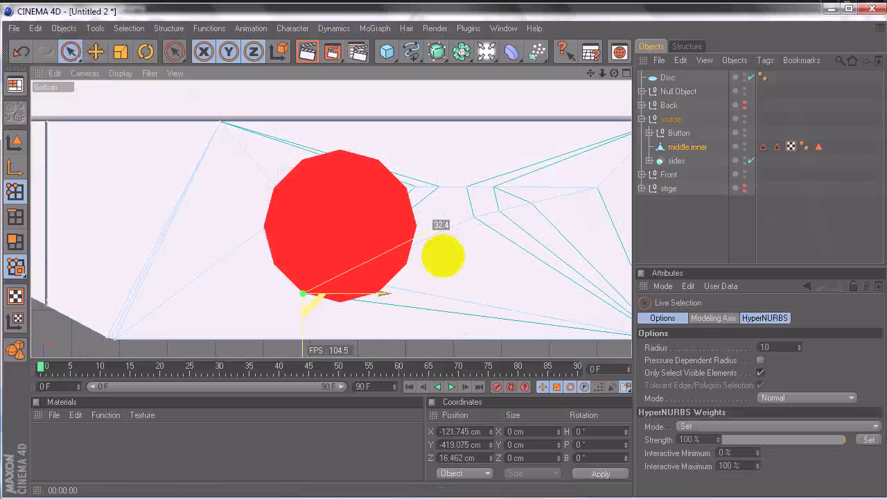
pyautogui.click(475, 220)
pyautogui.moveTo(483, 232); pyautogui.dragTo(442, 255)
pyautogui.click(499, 222)
pyautogui.moveTo(511, 226); pyautogui.dragTo(440, 257)
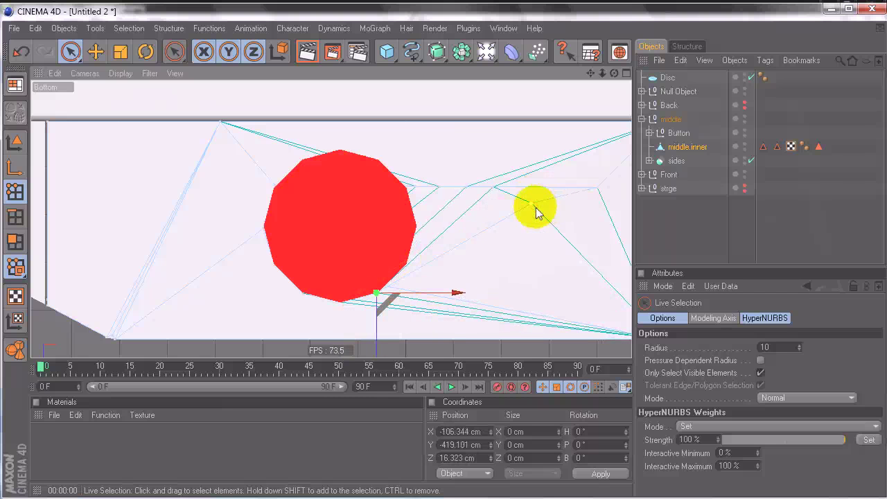
pyautogui.moveTo(534, 204); pyautogui.dragTo(539, 219)
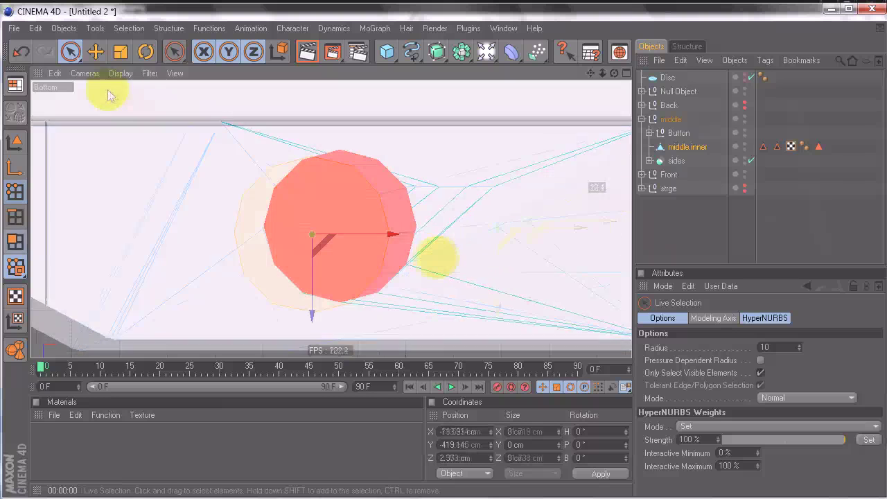
# In the perspective view, extrude the selected circular polygon on the bottom face inward with an offset of about -23.5 cm
pyautogui.click(85, 73)
pyautogui.click(89, 134)
pyautogui.keyDown('alt'); pyautogui.moveTo(422, 276); pyautogui.dragTo(295, 261); pyautogui.keyUp('alt')
pyautogui.keyDown('alt'); pyautogui.moveTo(295, 261); pyautogui.dragTo(441, 256, button='right'); pyautogui.keyUp('alt')
pyautogui.keyDown('alt'); pyautogui.moveTo(442, 256); pyautogui.dragTo(450, 201, button='middle'); pyautogui.keyUp('alt')
pyautogui.keyDown('alt'); pyautogui.moveTo(445, 255); pyautogui.dragTo(575, 256, button='right'); pyautogui.keyUp('alt')
pyautogui.keyDown('alt'); pyautogui.moveTo(235, 299); pyautogui.dragTo(268, 224, button='middle'); pyautogui.keyUp('alt')
pyautogui.keyDown('alt'); pyautogui.moveTo(268, 224); pyautogui.dragTo(361, 222, button='right'); pyautogui.keyUp('alt')
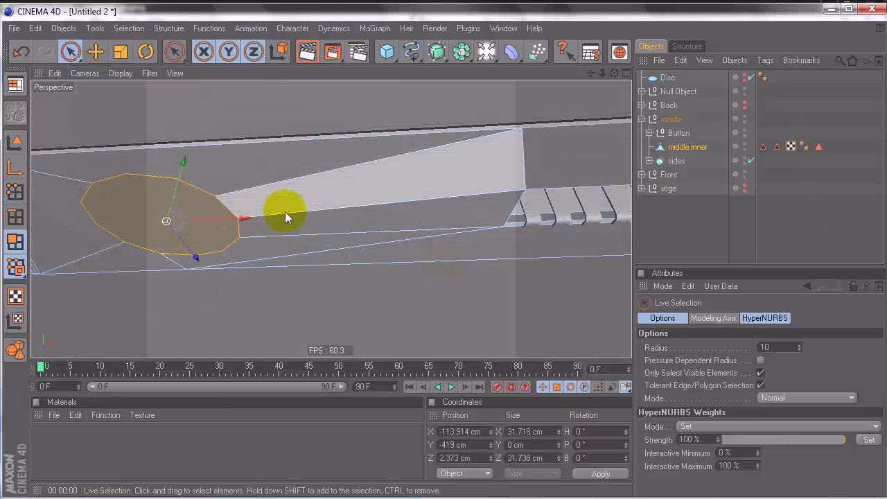
pyautogui.keyDown('alt'); pyautogui.moveTo(284, 212); pyautogui.dragTo(285, 190); pyautogui.keyUp('alt')
pyautogui.rightClick(288, 203)
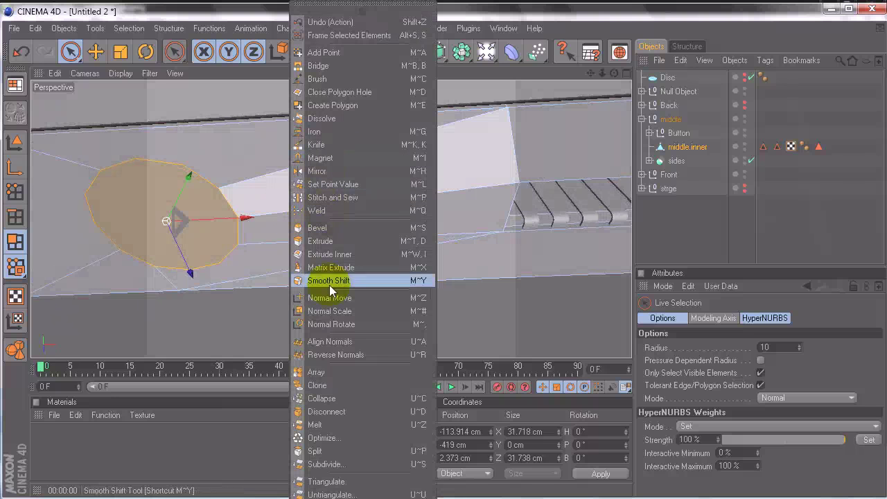
pyautogui.click(340, 244)
pyautogui.moveTo(444, 256); pyautogui.dragTo(401, 219)
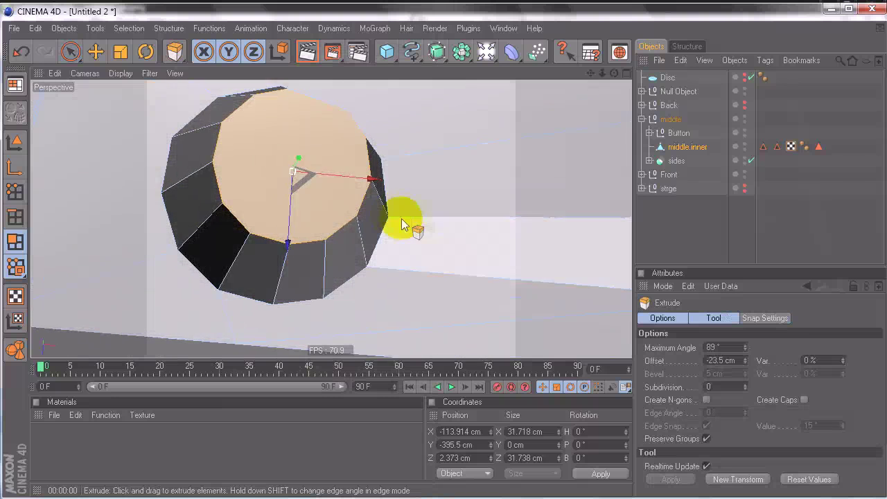
# Loop-select the outer rim edges of the headphone hole and bevel them with an inner offset of about 1.85 cm
pyautogui.click(15, 216)
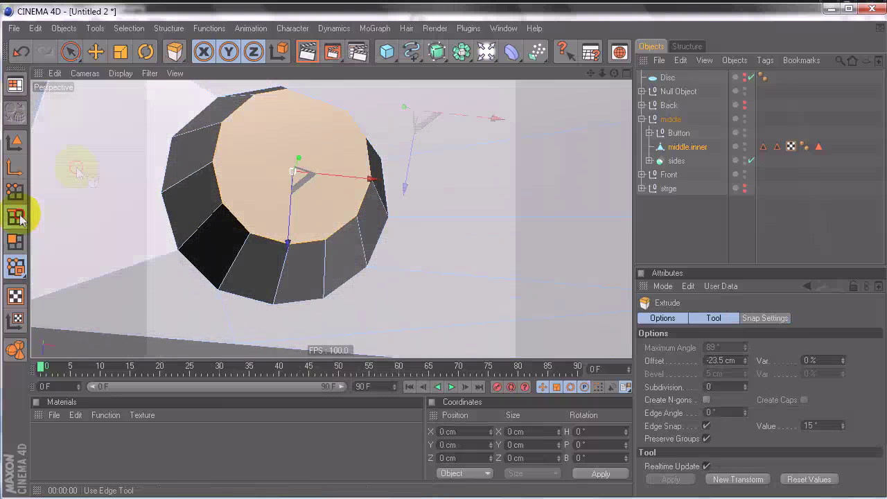
pyautogui.press('Delete')
pyautogui.click(129, 28)
pyautogui.click(152, 118)
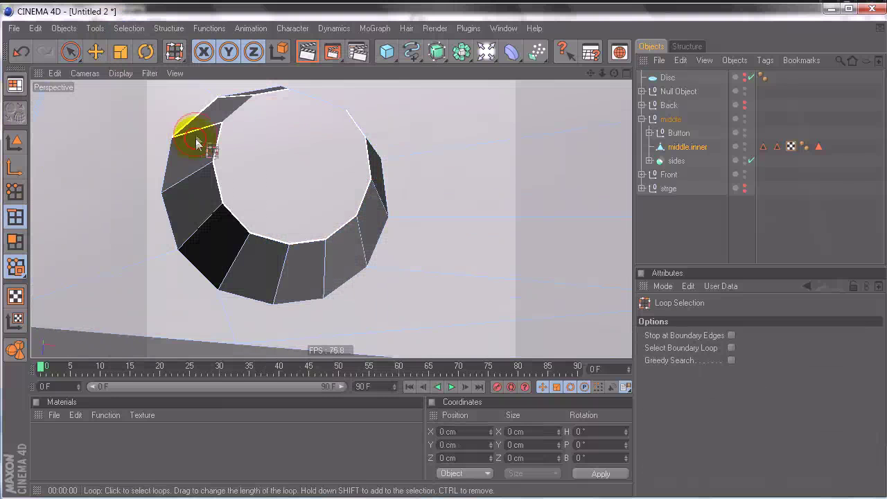
pyautogui.click(167, 170)
pyautogui.rightClick(428, 206)
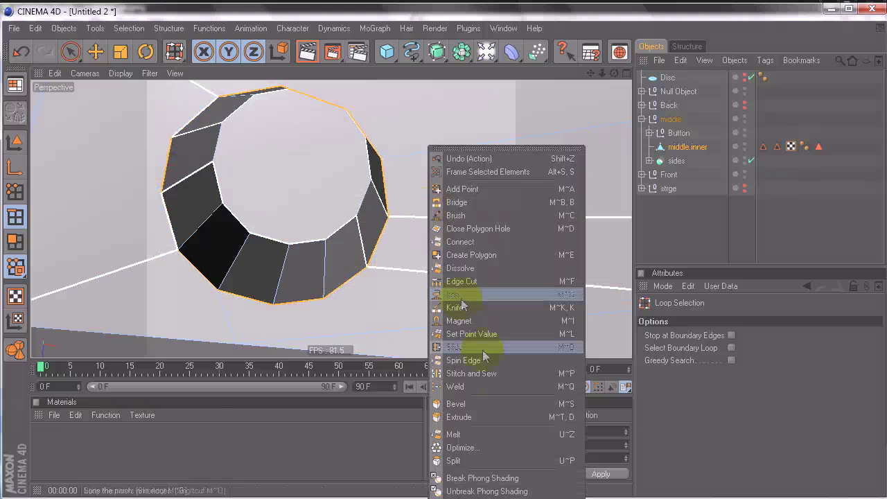
pyautogui.click(455, 402)
pyautogui.moveTo(437, 258); pyautogui.dragTo(444, 256)
# Set the rim bevel's type to Convex and its subdivision to 3
pyautogui.click(734, 399)
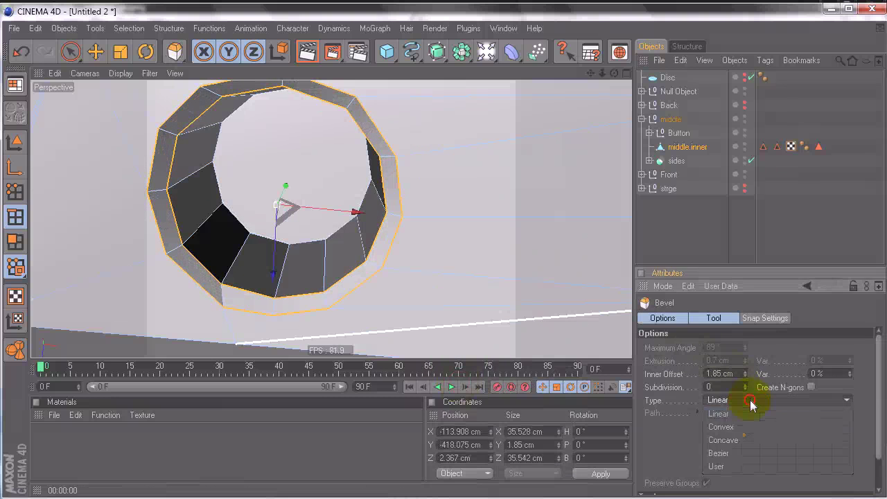
pyautogui.click(739, 425)
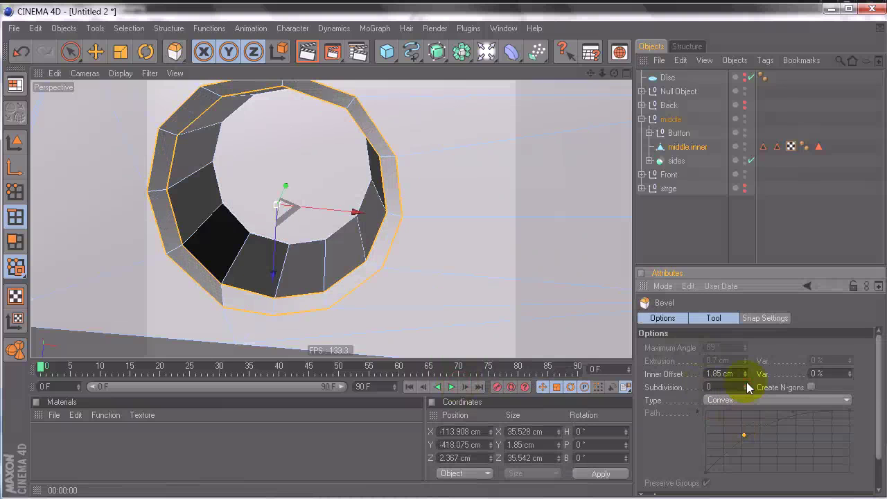
pyautogui.click(747, 383)
pyautogui.click(750, 383)
pyautogui.click(750, 384)
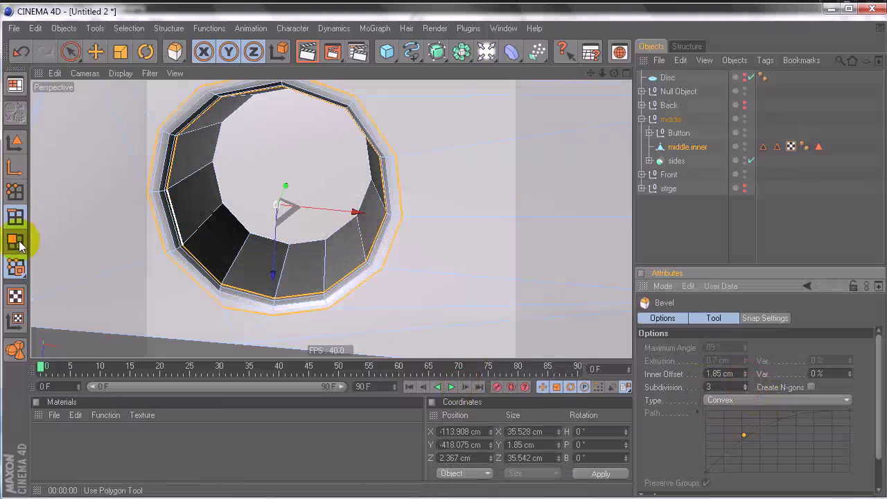
# In polygon mode, select the headphone hole's end polygon and move it deeper, to about Y -390.8 cm
pyautogui.click(19, 244)
pyautogui.click(227, 158)
pyautogui.press('e')
pyautogui.moveTo(300, 160)
pyautogui.mouseDown()
pyautogui.moveTo(450, 245)
pyautogui.moveTo(300, 154)
pyautogui.mouseUp()
# Add the hole's side wall and the beveled rim rings to the polygon selection using Loop Selection
pyautogui.click(130, 29)
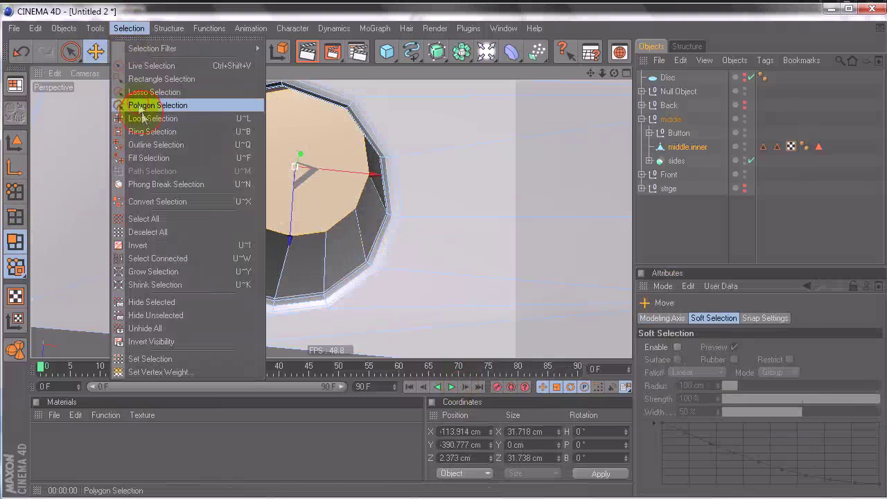
pyautogui.click(142, 118)
pyautogui.click(208, 182)
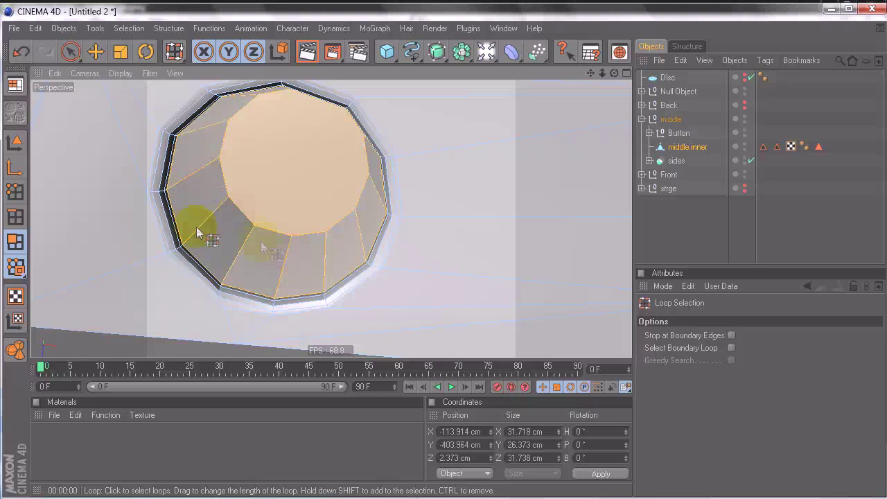
pyautogui.click(163, 194)
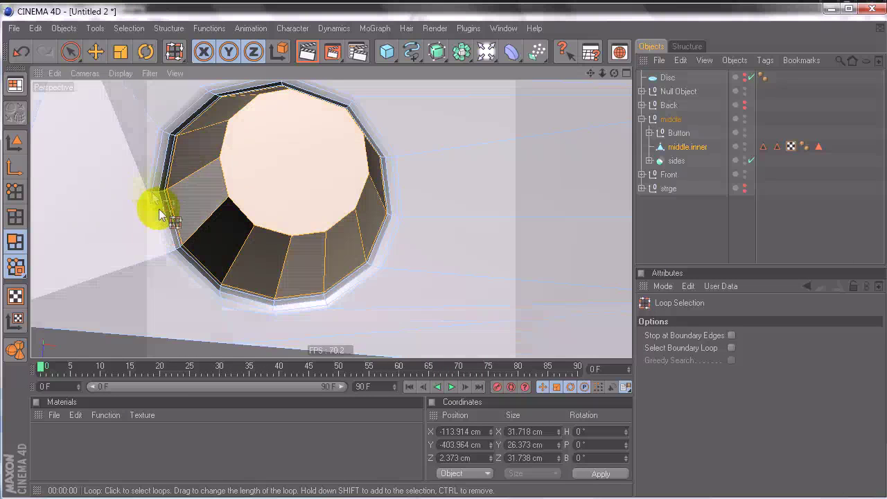
pyautogui.keyDown('shift'); pyautogui.click(179, 254); pyautogui.keyUp('shift')
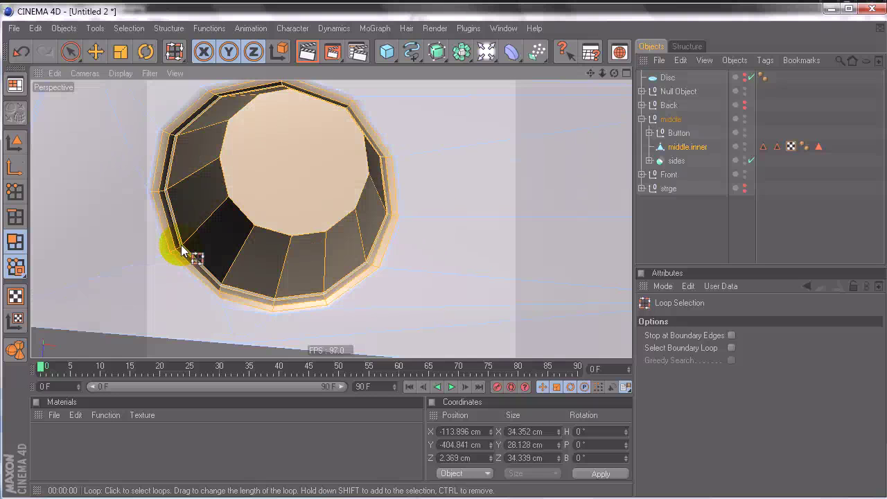
pyautogui.keyDown('shift'); pyautogui.click(166, 252); pyautogui.keyUp('shift')
pyautogui.keyDown('alt'); pyautogui.moveTo(258, 187); pyautogui.dragTo(439, 257); pyautogui.keyUp('alt')
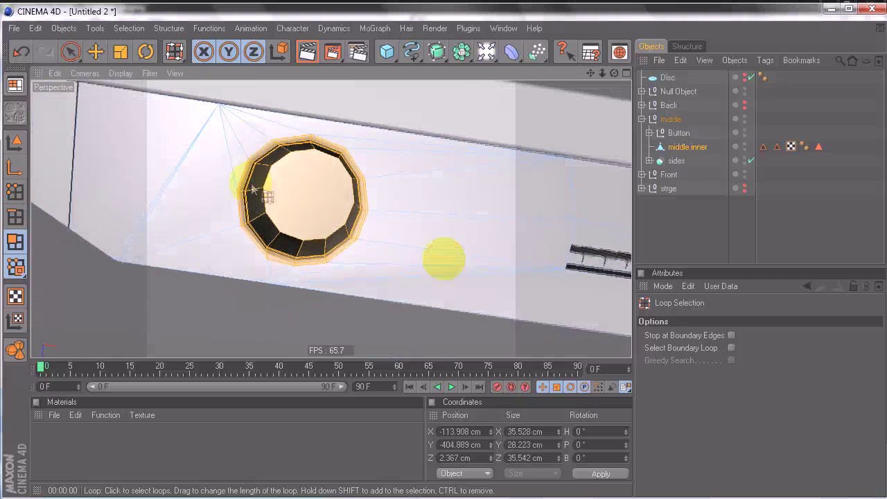
# Store the selected hole polygons as a polygon selection named headphones
pyautogui.click(129, 29)
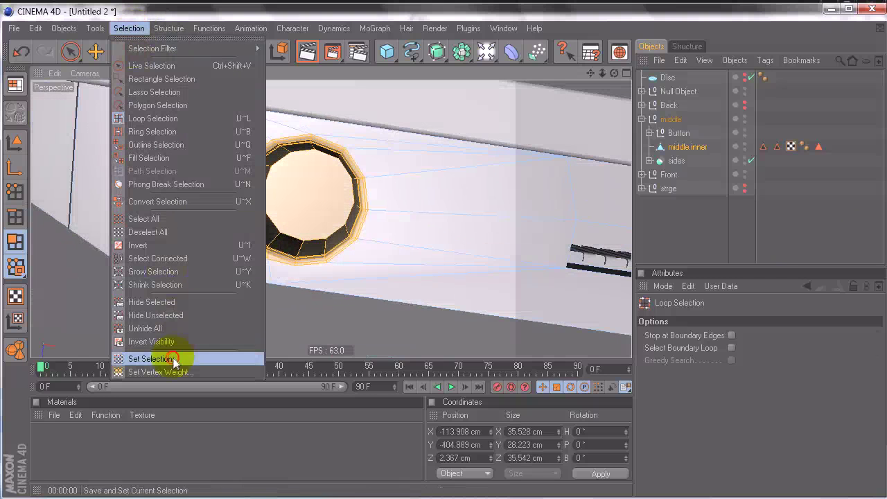
pyautogui.click(167, 358)
pyautogui.moveTo(786, 330); pyautogui.dragTo(465, 302)
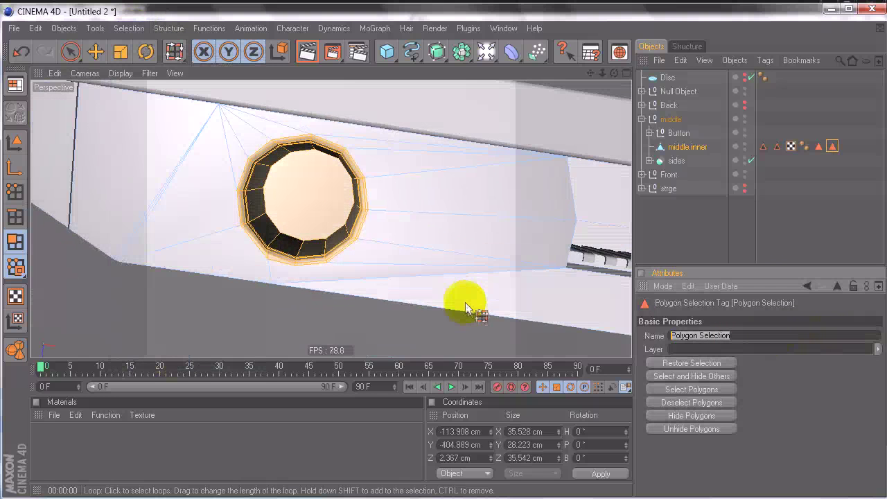
pyautogui.write('head')
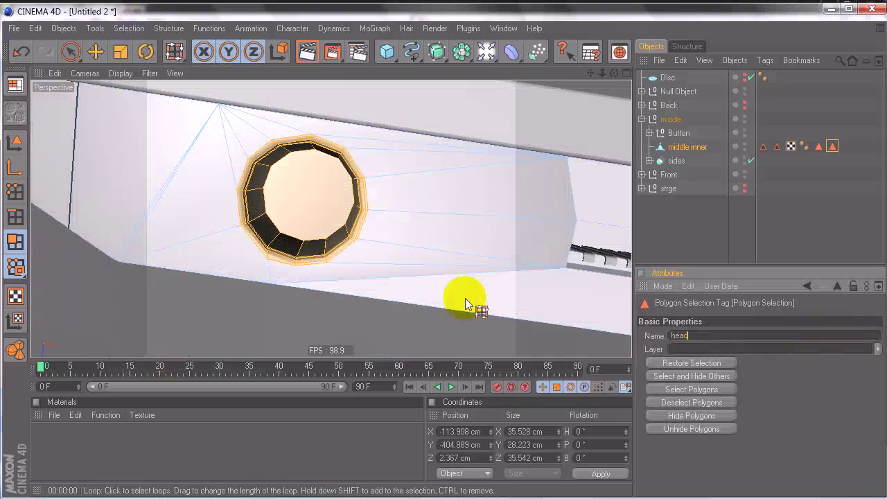
pyautogui.write('phor')
pyautogui.scroll(-3, 438, 256)
pyautogui.keyDown('alt'); pyautogui.moveTo(437, 256); pyautogui.dragTo(255, 114); pyautogui.keyUp('alt')
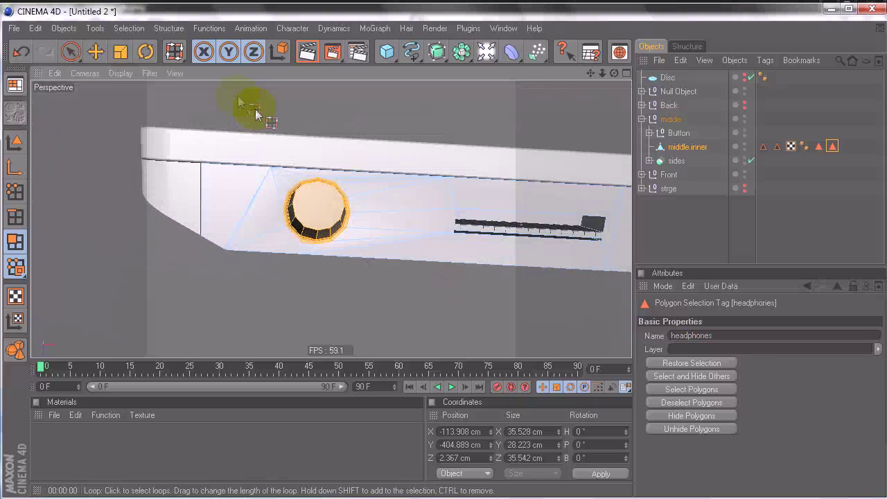
# Clear the selection and set the Phong Angle of middle.inner's Phong tag to 31°
pyautogui.click(77, 60)
pyautogui.click(670, 222)
pyautogui.scroll(-5, 429, 256)
pyautogui.scroll(3, 445, 256)
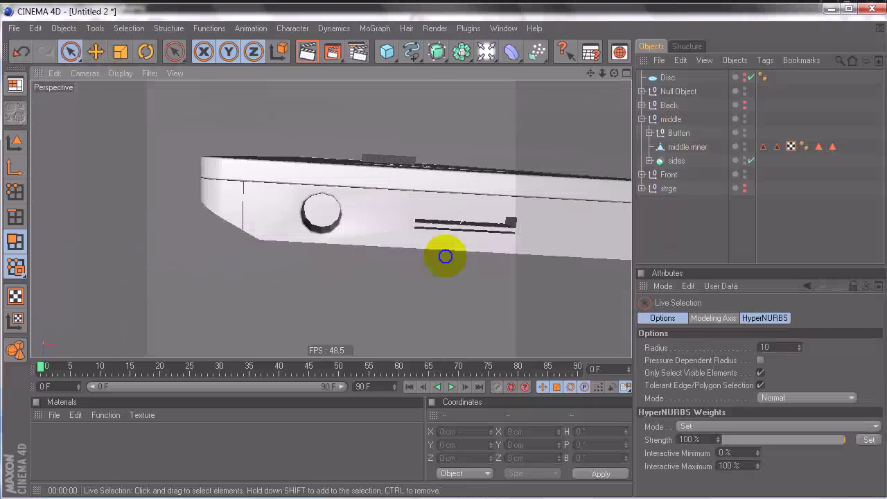
pyautogui.scroll(6, 446, 256)
pyautogui.scroll(-1, 446, 256)
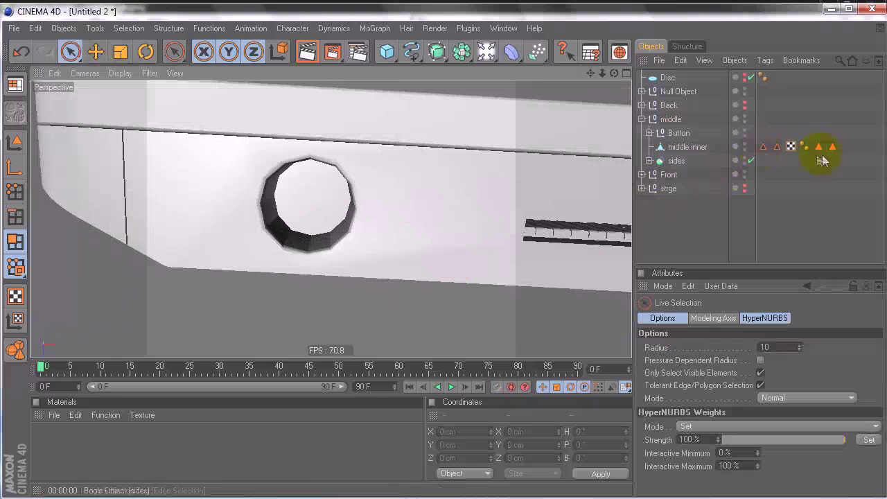
pyautogui.click(805, 147)
pyautogui.moveTo(748, 403); pyautogui.dragTo(748, 401)
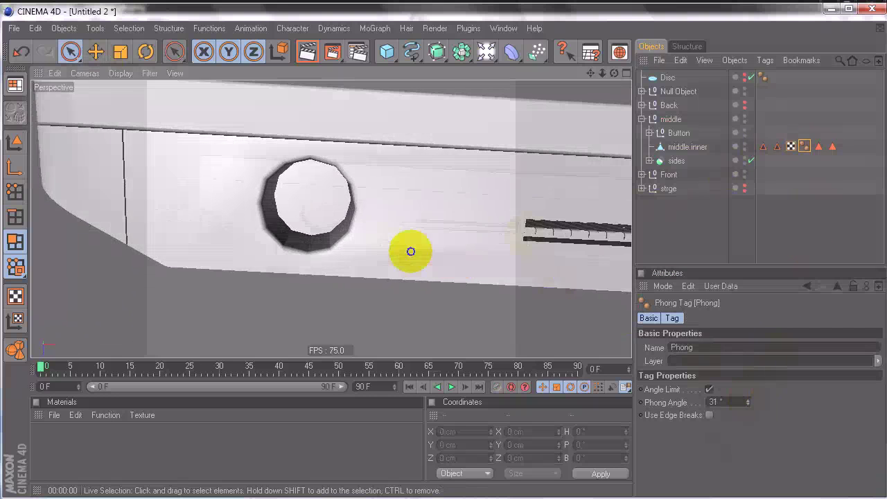
# Close the open button recess in middle.inner with Close Polygon Hole, and clear the selection
pyautogui.scroll(-6, 438, 249)
pyautogui.keyDown('alt'); pyautogui.moveTo(441, 248); pyautogui.dragTo(439, 192); pyautogui.keyUp('alt')
pyautogui.keyDown('alt'); pyautogui.moveTo(440, 192); pyautogui.dragTo(443, 262, button='middle'); pyautogui.keyUp('alt')
pyautogui.keyDown('alt'); pyautogui.moveTo(457, 258); pyautogui.dragTo(604, 188); pyautogui.keyUp('alt')
pyautogui.click(684, 147)
pyautogui.keyDown('alt'); pyautogui.moveTo(444, 256); pyautogui.dragTo(519, 169); pyautogui.keyUp('alt')
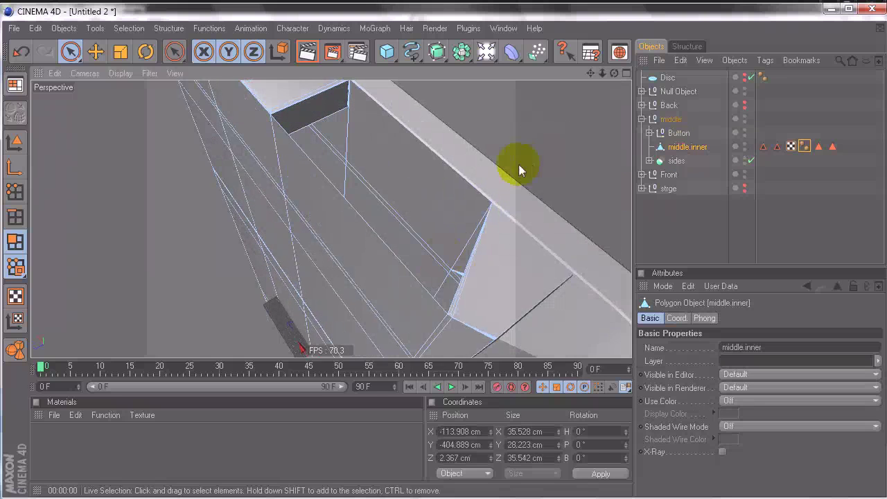
pyautogui.rightClick(559, 144)
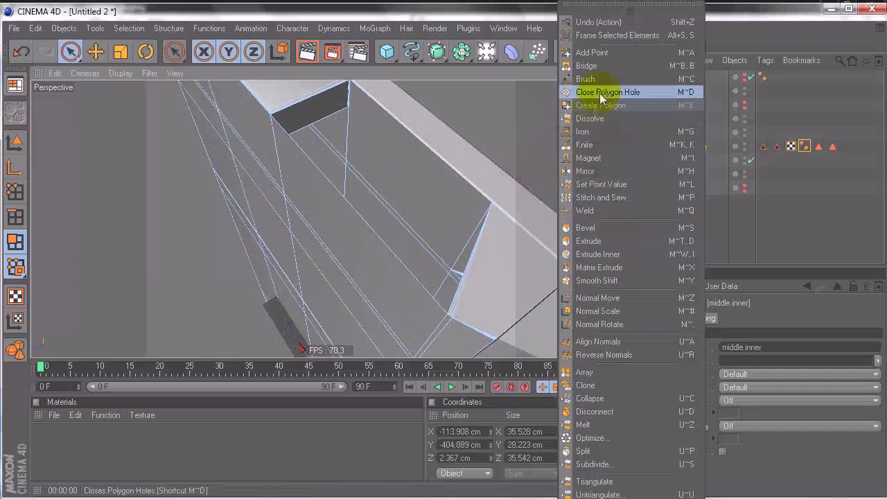
pyautogui.click(601, 92)
pyautogui.click(284, 117)
pyautogui.keyDown('alt'); pyautogui.moveTo(536, 141); pyautogui.dragTo(388, 261, button='right'); pyautogui.keyUp('alt')
pyautogui.click(72, 55)
pyautogui.click(659, 232)
pyautogui.moveTo(430, 264)
pyautogui.keyDown('alt'); pyautogui.mouseDown()
pyautogui.moveTo(456, 187)
pyautogui.moveTo(443, 259)
pyautogui.mouseUp(); pyautogui.keyUp('alt')
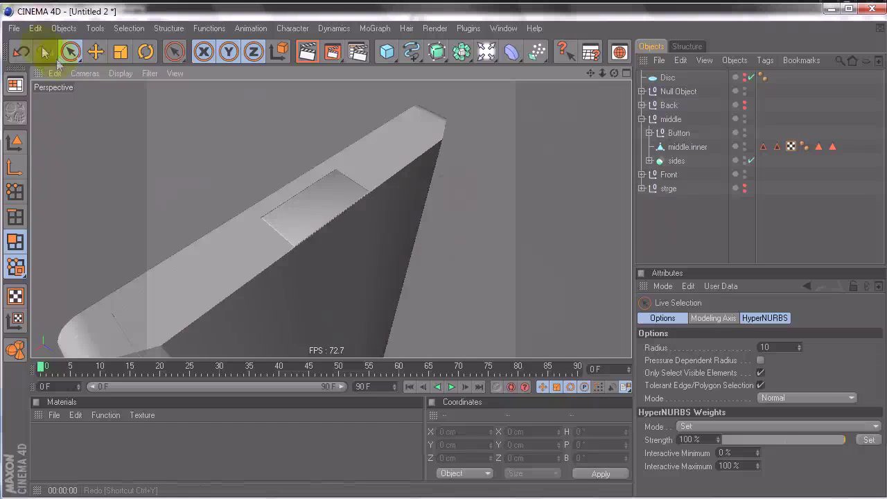
pyautogui.keyDown('alt'); pyautogui.moveTo(481, 204); pyautogui.dragTo(490, 188); pyautogui.keyUp('alt')
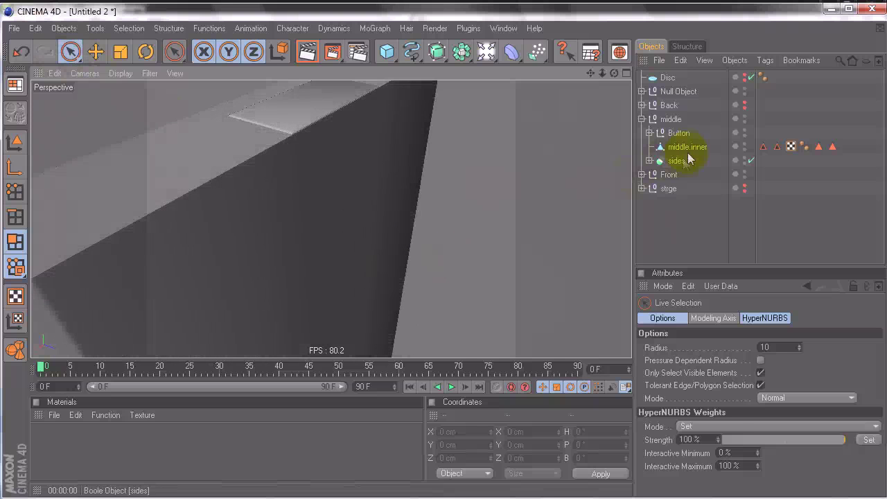
# Select the polygon closing the button recess in middle.inner, move it along the Y axis and deselect everything
pyautogui.click(687, 149)
pyautogui.keyDown('alt'); pyautogui.moveTo(374, 97); pyautogui.dragTo(393, 255, button='middle'); pyautogui.keyUp('alt')
pyautogui.click(330, 251)
pyautogui.moveTo(328, 215); pyautogui.dragTo(438, 261)
pyautogui.click(644, 217)
pyautogui.keyDown('alt'); pyautogui.moveTo(440, 259); pyautogui.dragTo(420, 257, button='right'); pyautogui.keyUp('alt')
pyautogui.keyDown('alt'); pyautogui.moveTo(441, 262); pyautogui.dragTo(521, 185); pyautogui.keyUp('alt')
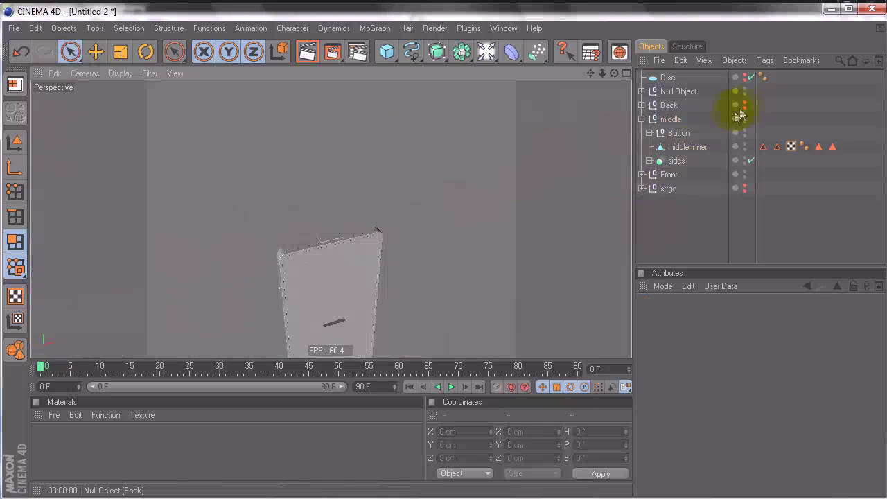
# Make the Back group visible again and select Null Object to check which part it holds
pyautogui.click(641, 118)
pyautogui.click(674, 93)
pyautogui.keyDown('alt'); pyautogui.moveTo(491, 192); pyautogui.dragTo(451, 257); pyautogui.keyUp('alt')
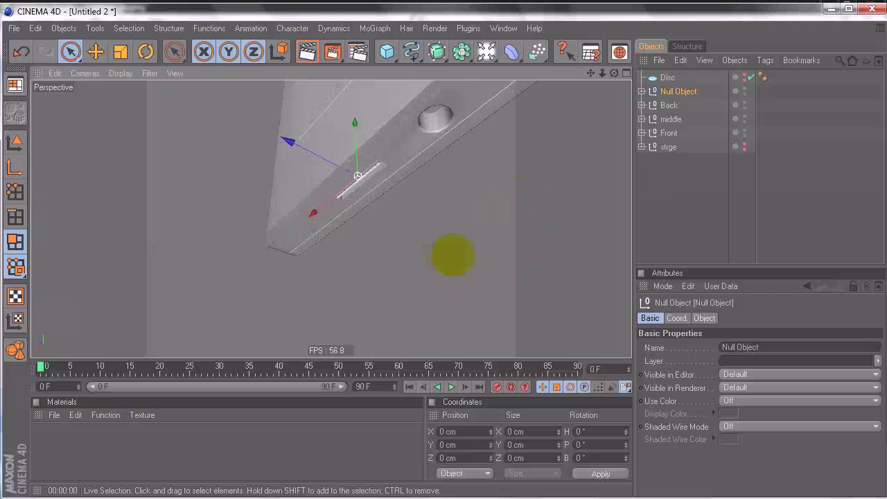
# Rename Null Object to Port Chrome and make it a child of the middle group
pyautogui.doubleClick(669, 93)
pyautogui.write('Fo')
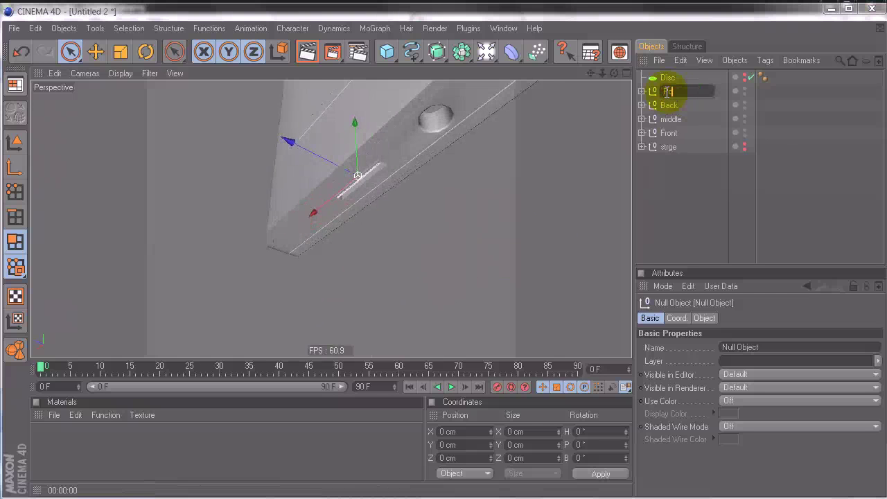
pyautogui.write('ort Chrome')
pyautogui.press('Return')
pyautogui.moveTo(669, 98); pyautogui.dragTo(653, 119)
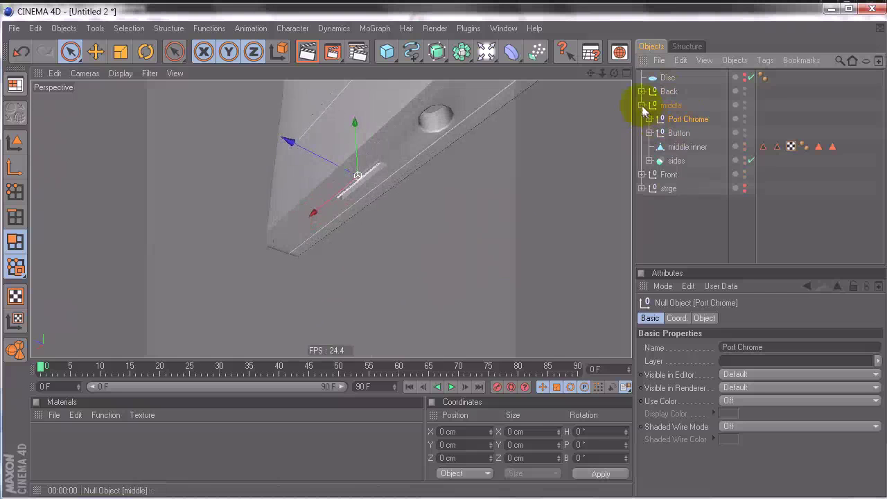
# Shorten the Port Chrome group's name to Port and collapse the middle group
pyautogui.doubleClick(683, 119)
pyautogui.moveTo(678, 120); pyautogui.dragTo(752, 125)
pyautogui.press('BackSpace')
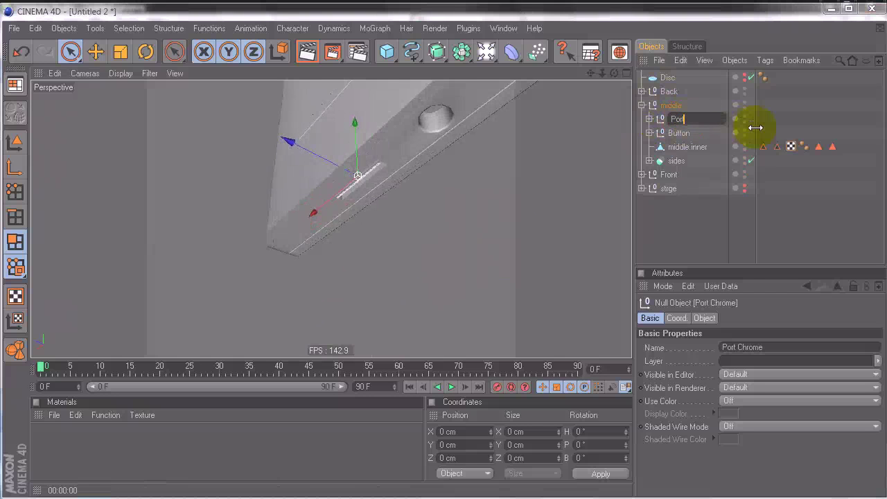
pyautogui.press('Return')
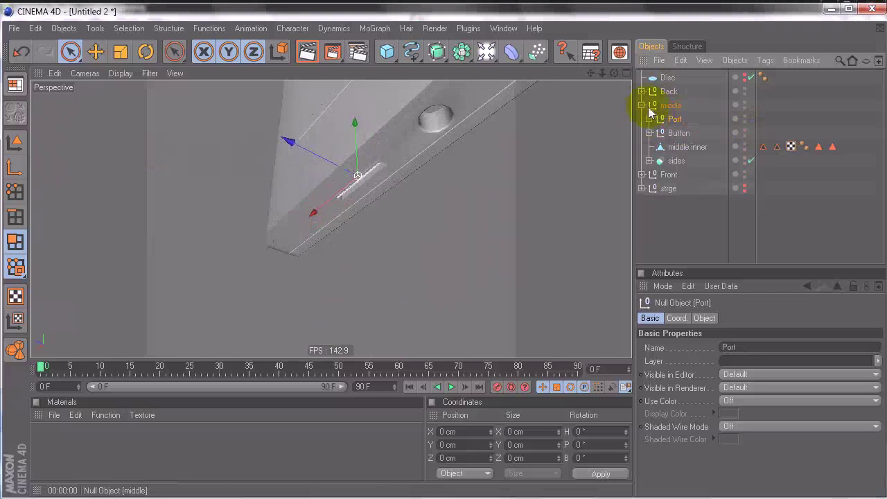
pyautogui.click(642, 105)
pyautogui.click(675, 182)
pyautogui.keyDown('alt'); pyautogui.moveTo(544, 139); pyautogui.dragTo(440, 257); pyautogui.keyUp('alt')
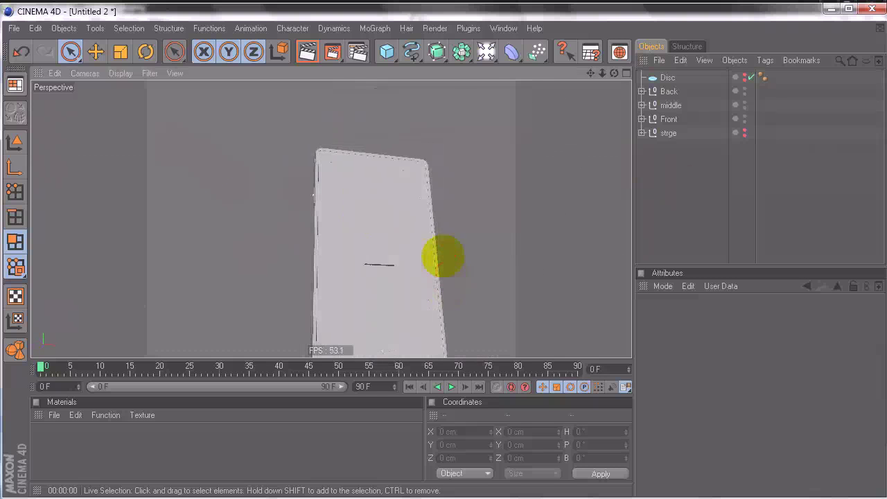